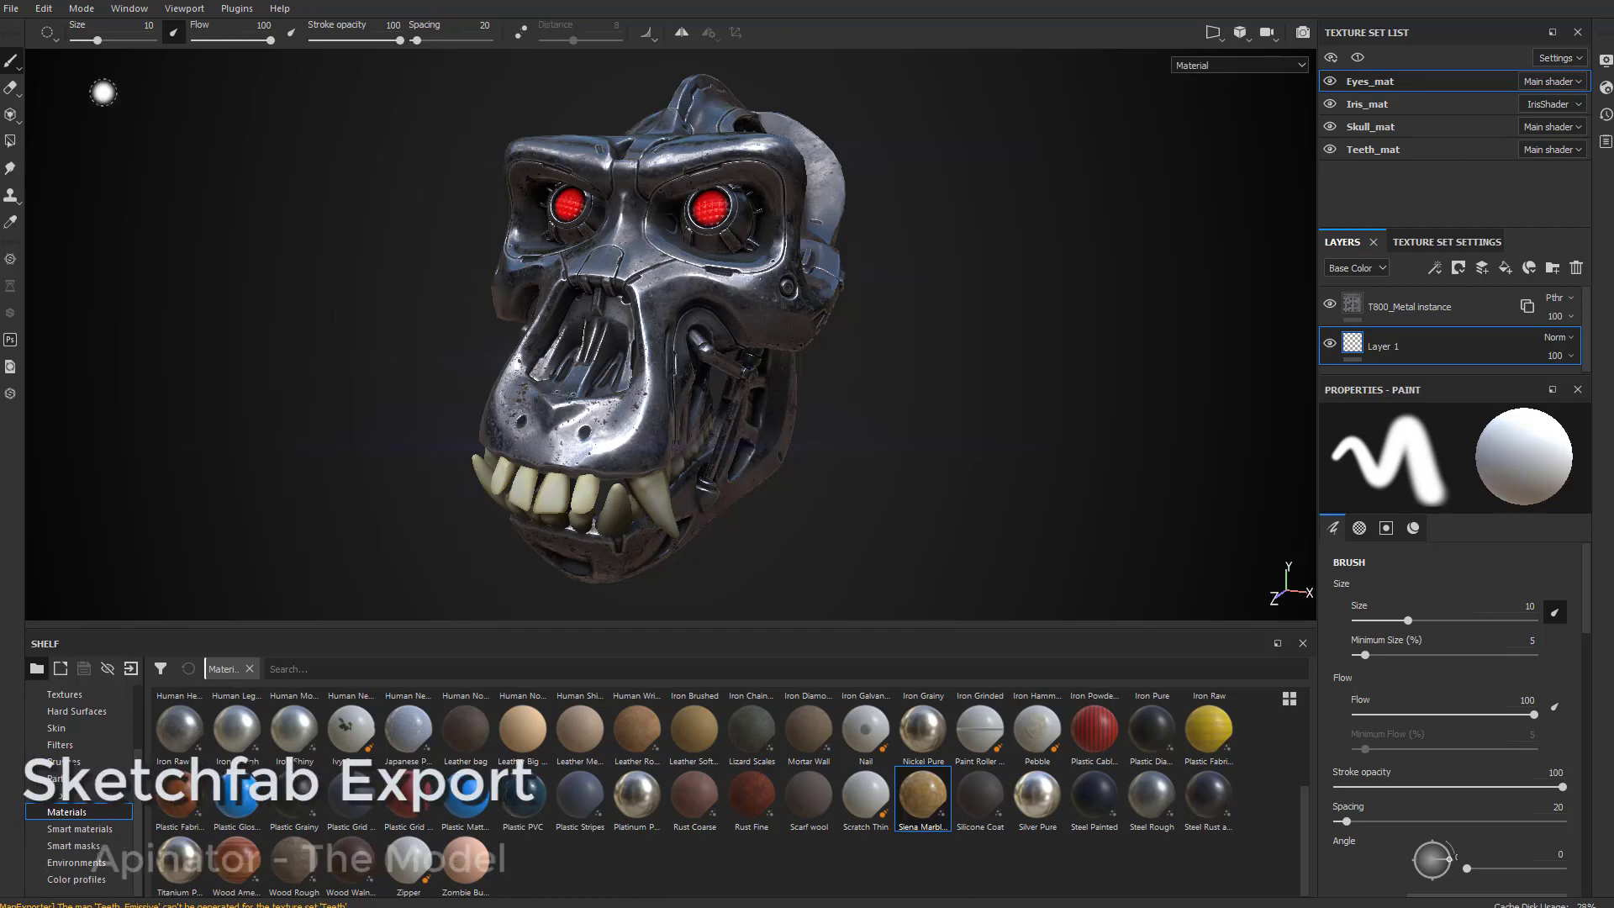
Open the texture export and choose the Sketchfab configuration.
click(10, 9)
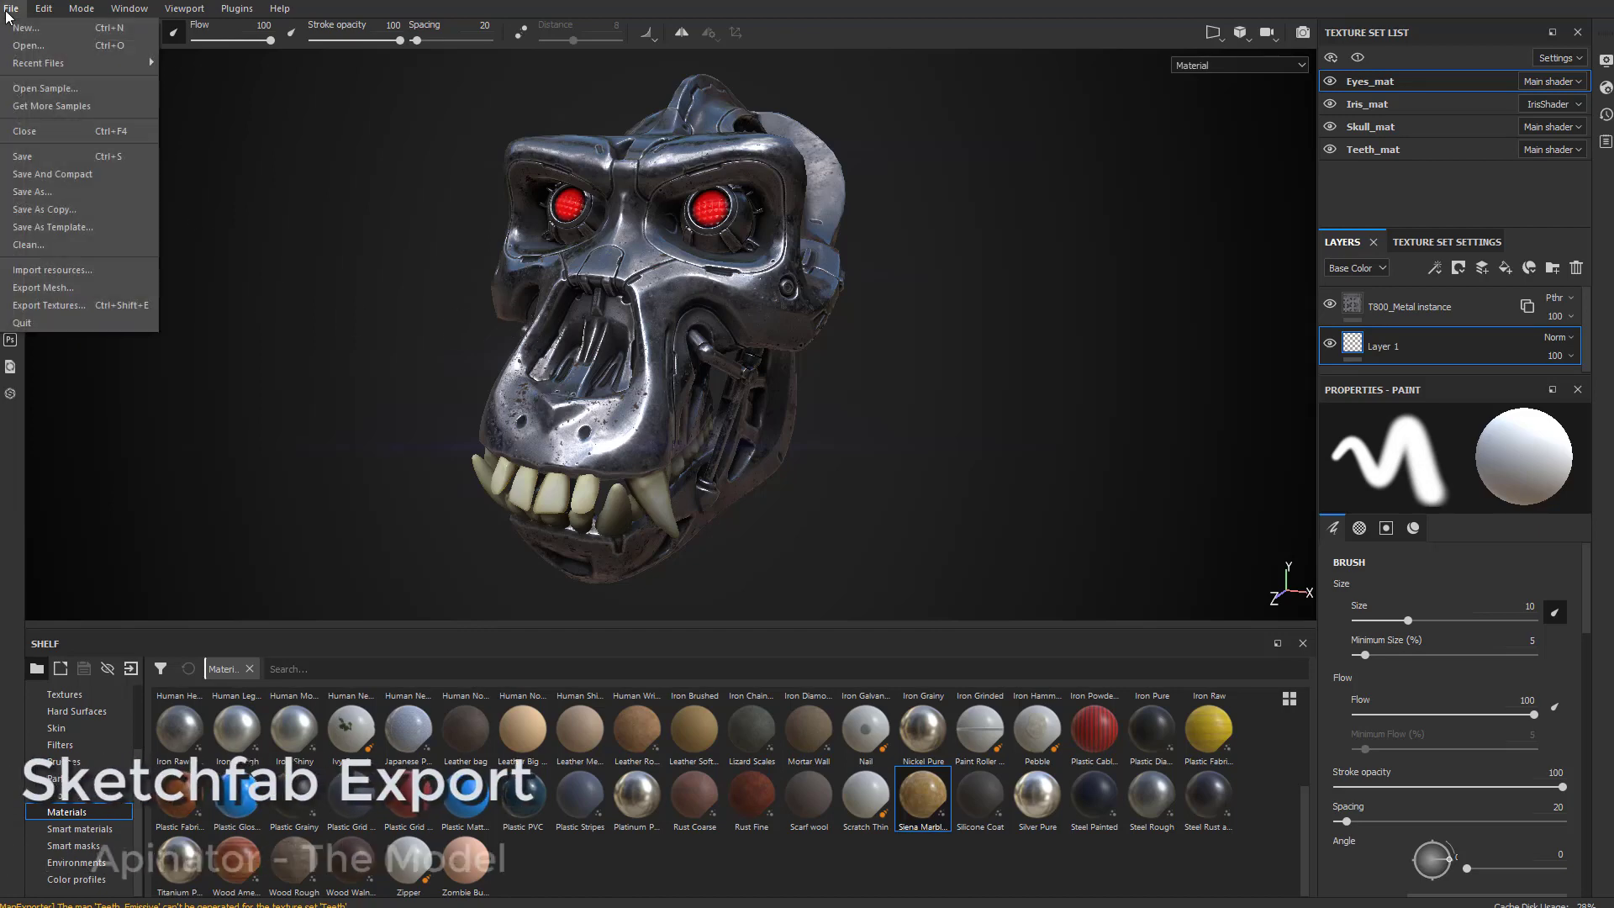
click(42, 305)
click(482, 231)
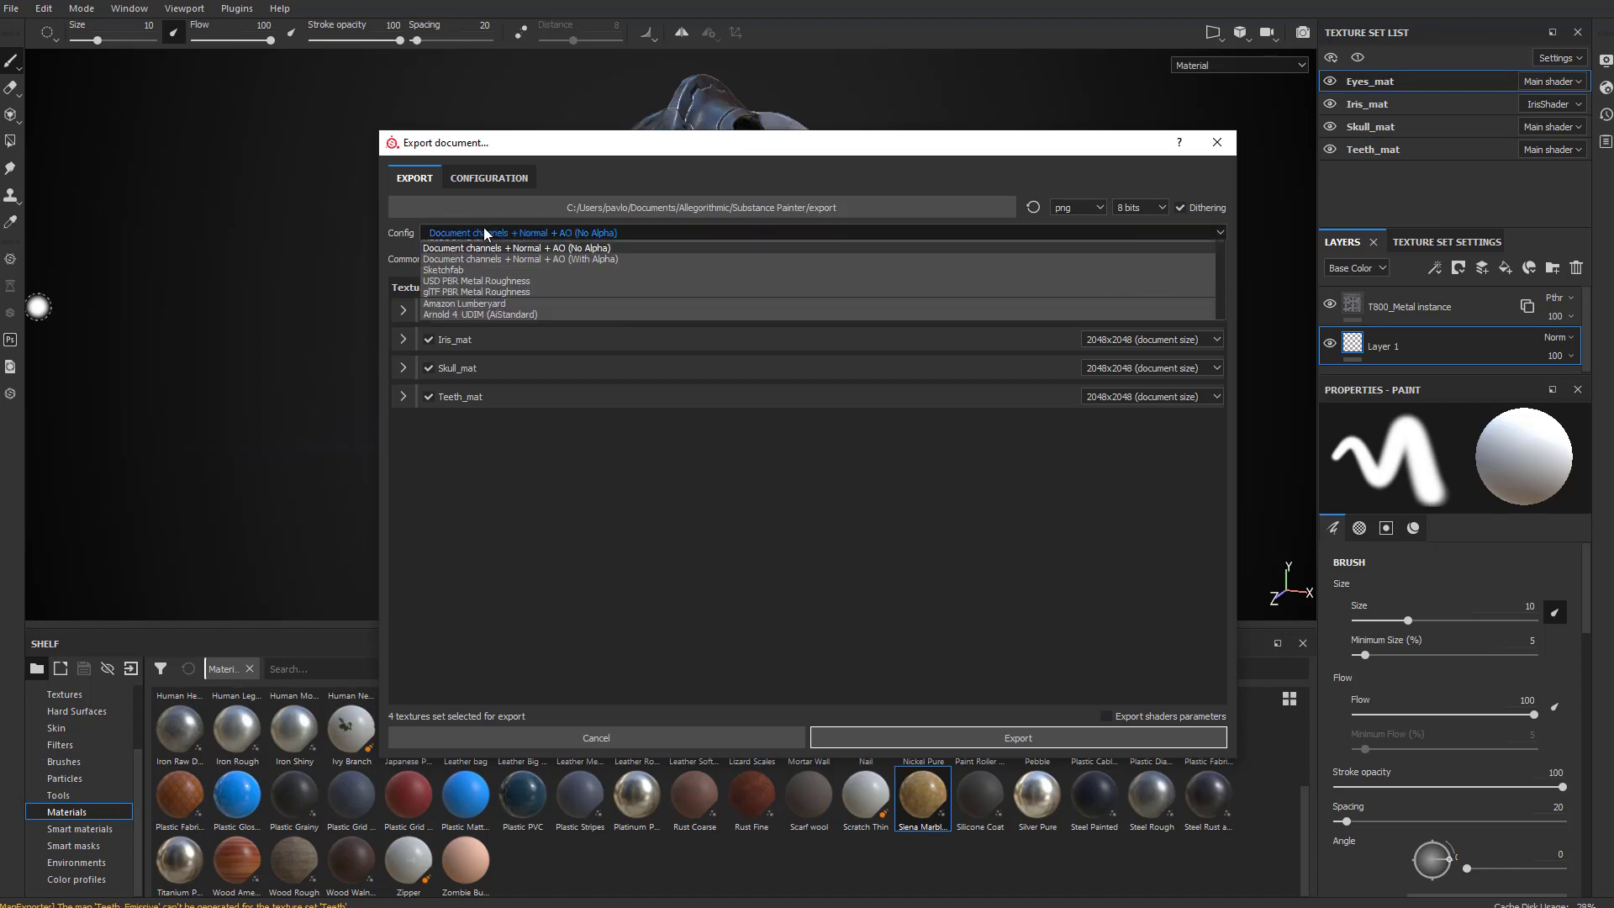
click(466, 285)
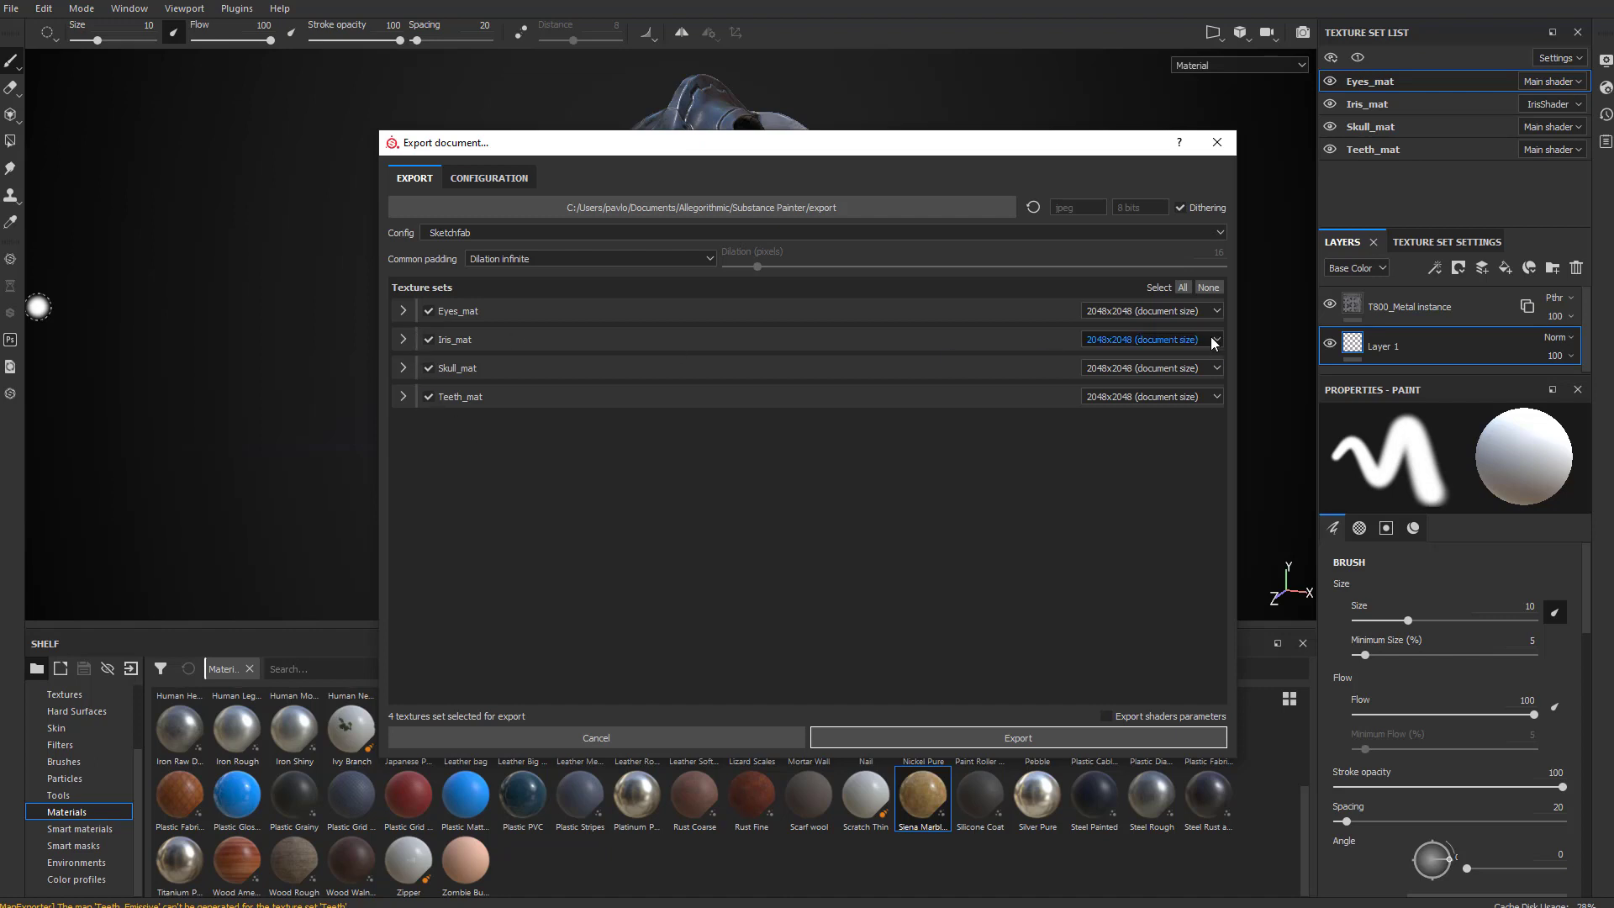
Set the export resolution of the Eyes_mat, Teeth_mat and Iris_mat texture sets to 1024x1024.
click(1194, 311)
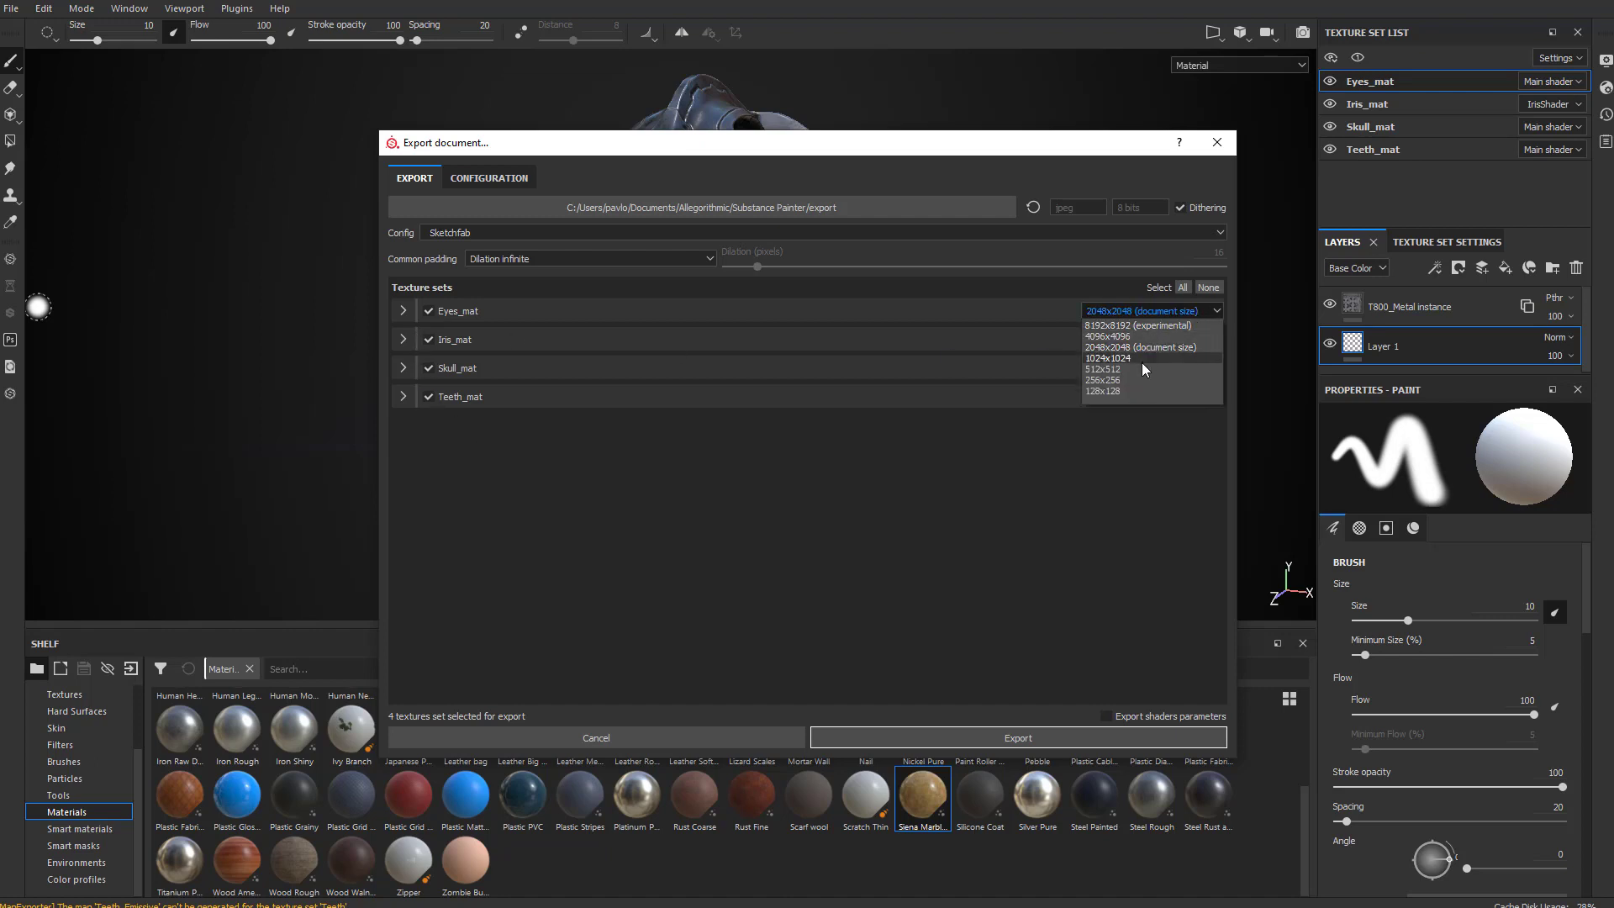
click(1142, 359)
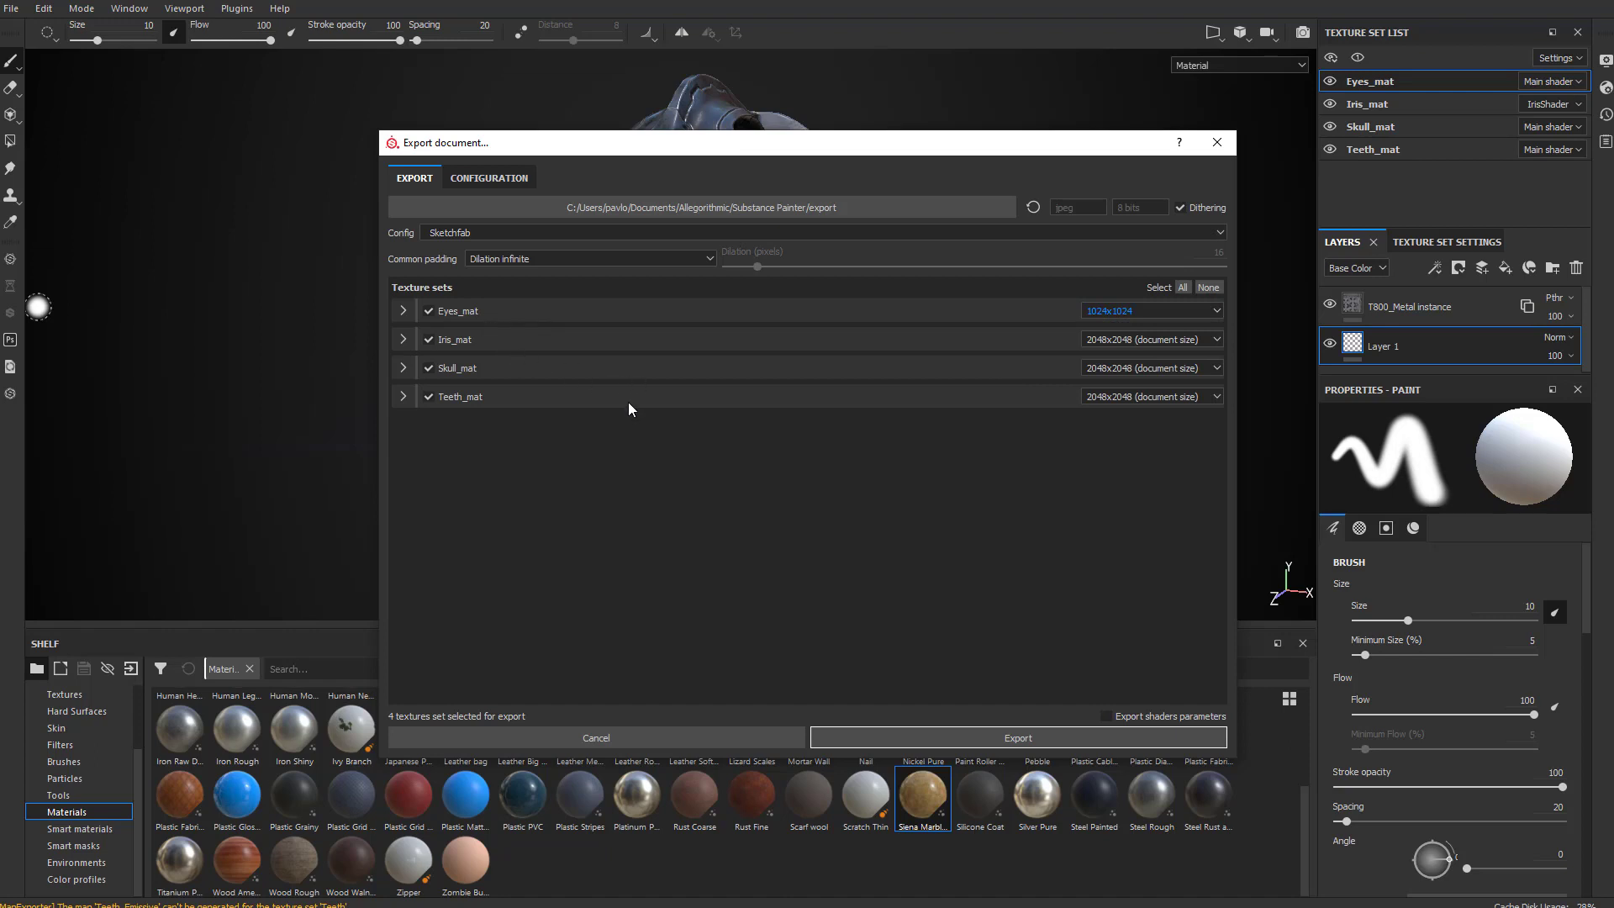
click(1206, 398)
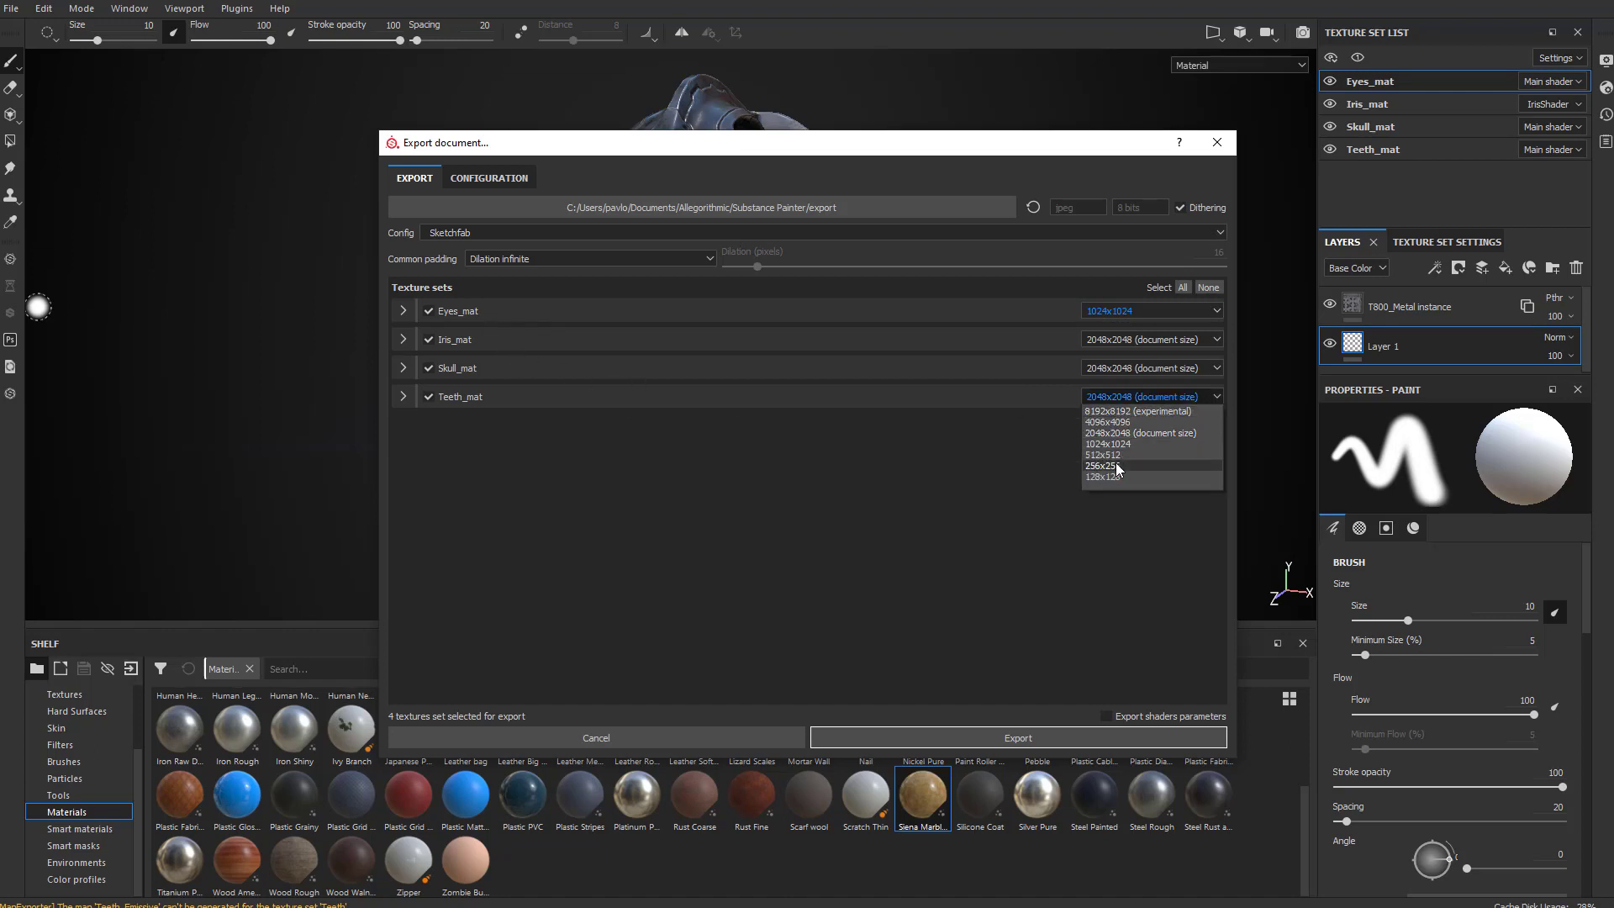
click(1124, 443)
click(1138, 340)
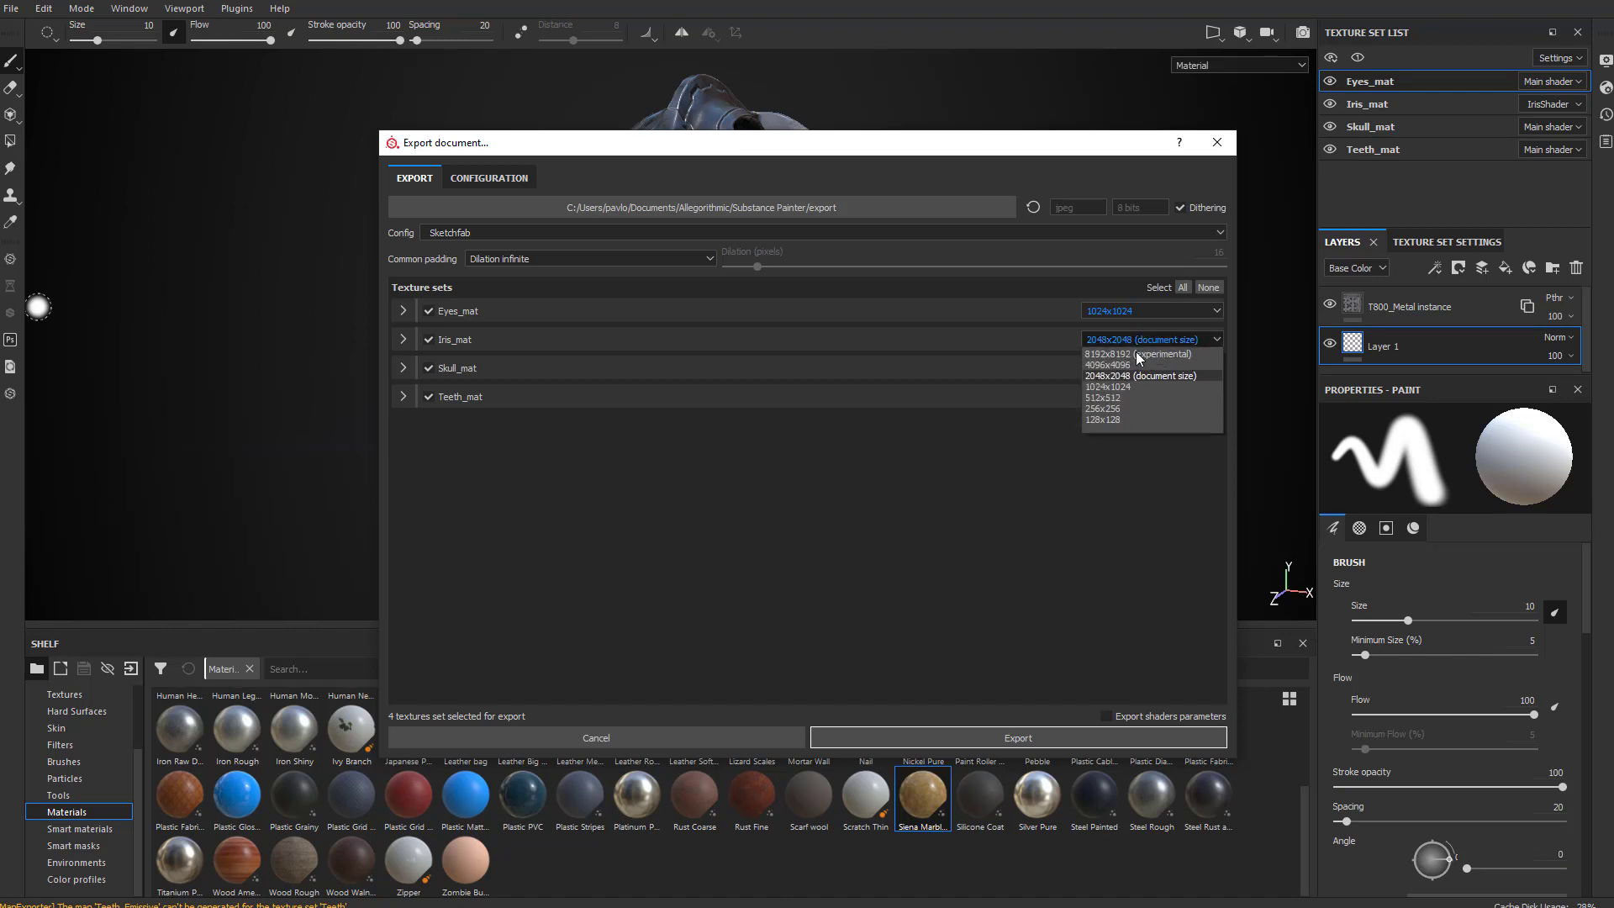
click(1116, 391)
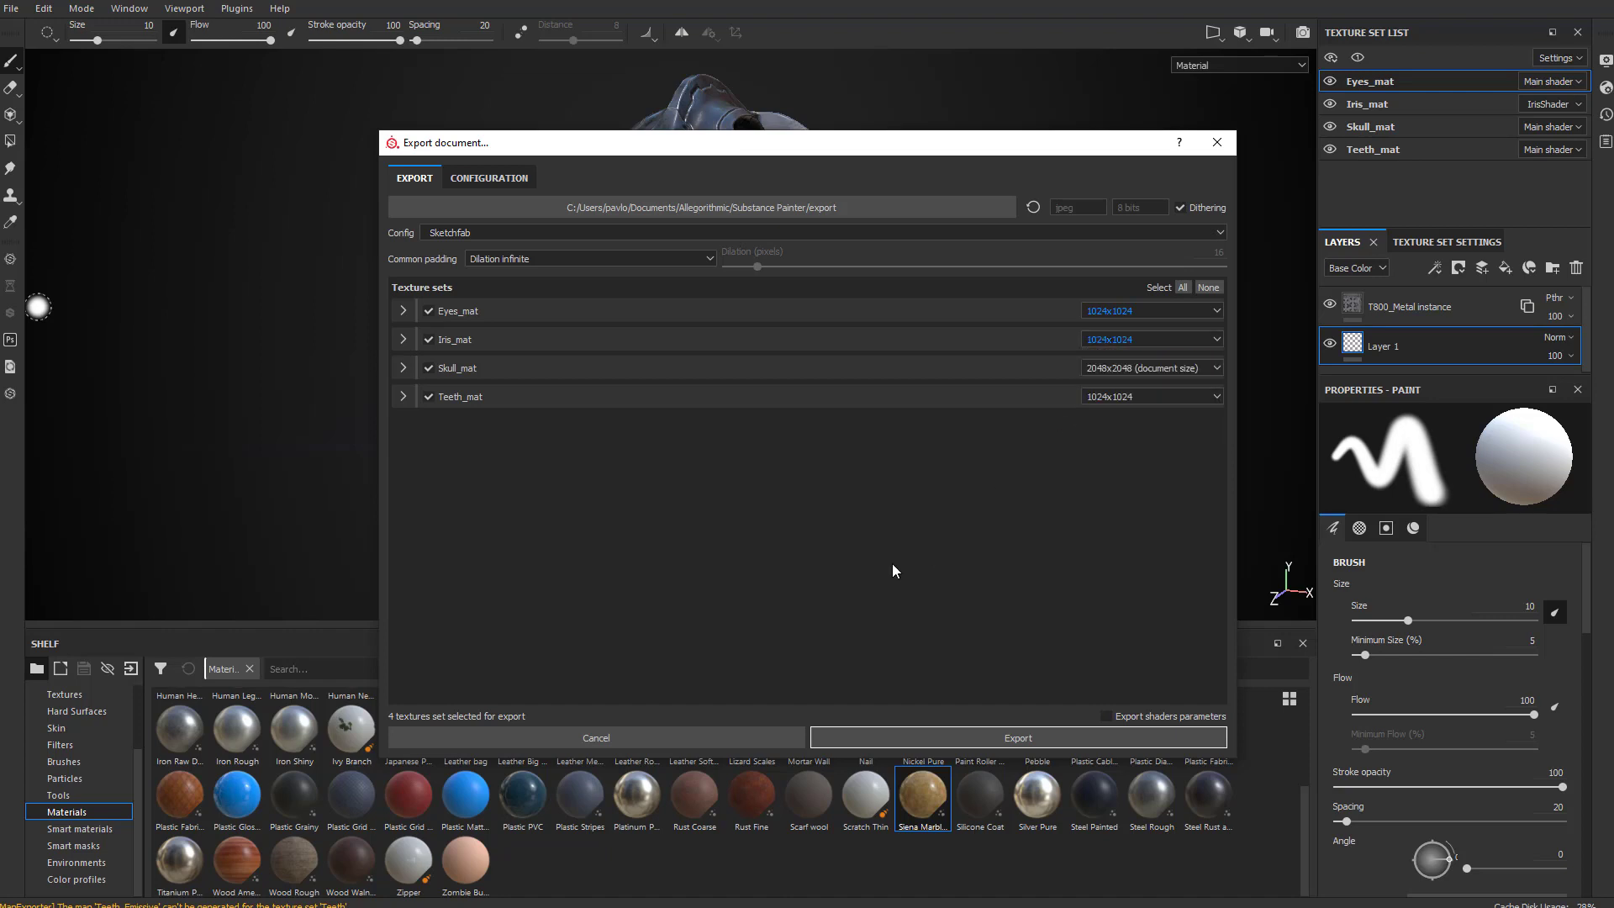
Start the export and upload the asset to Sketchfab with the title "test".
click(911, 737)
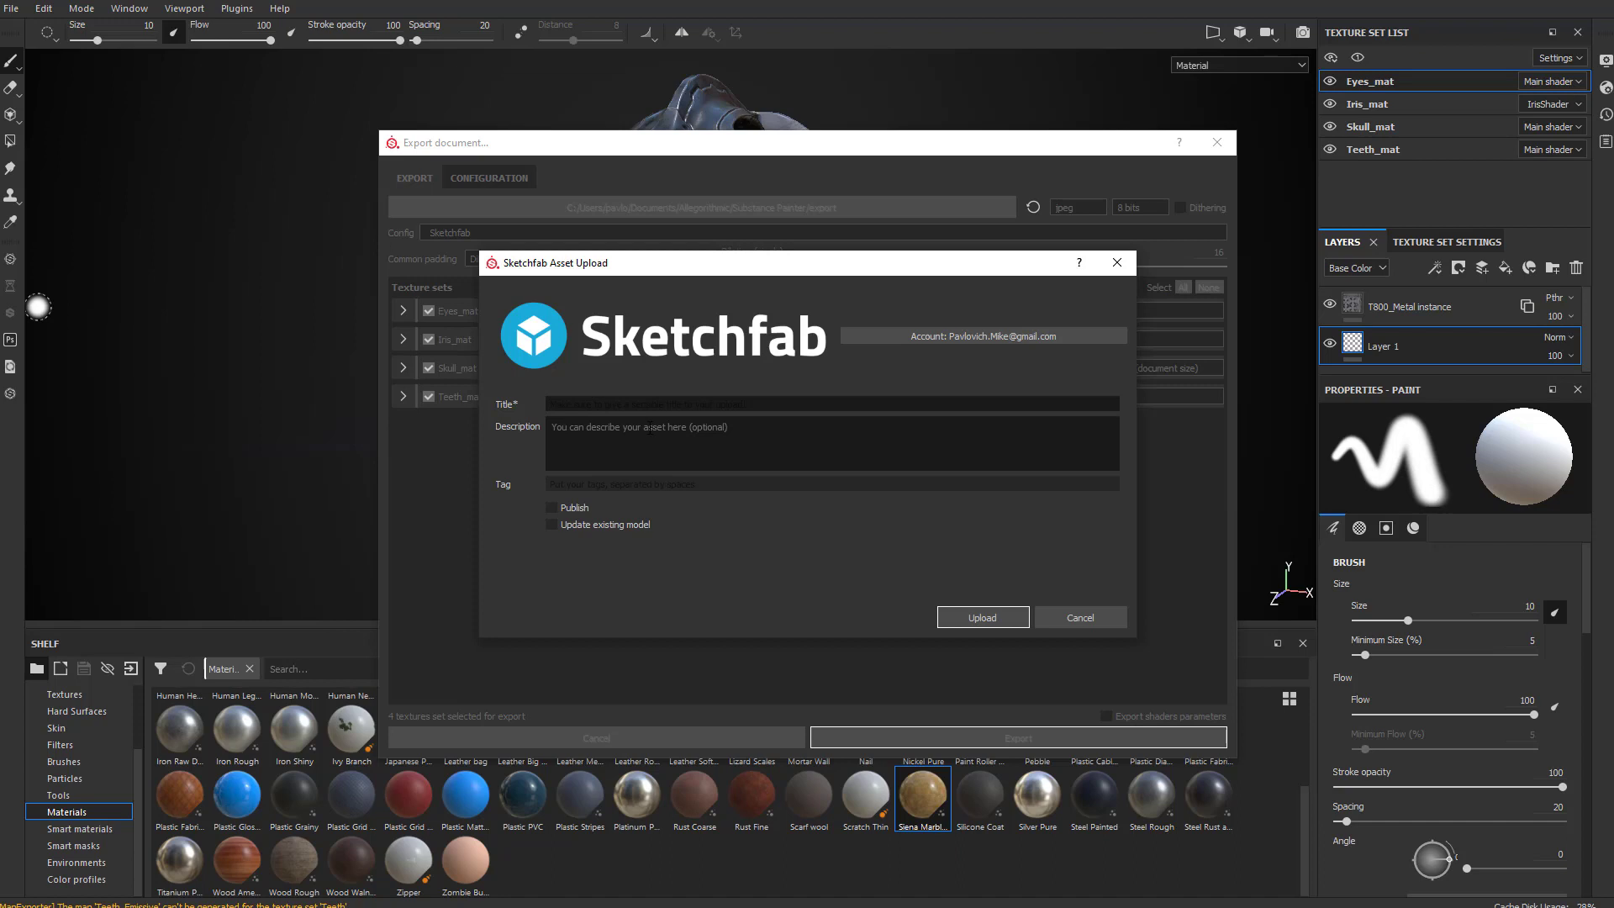
key(Return)
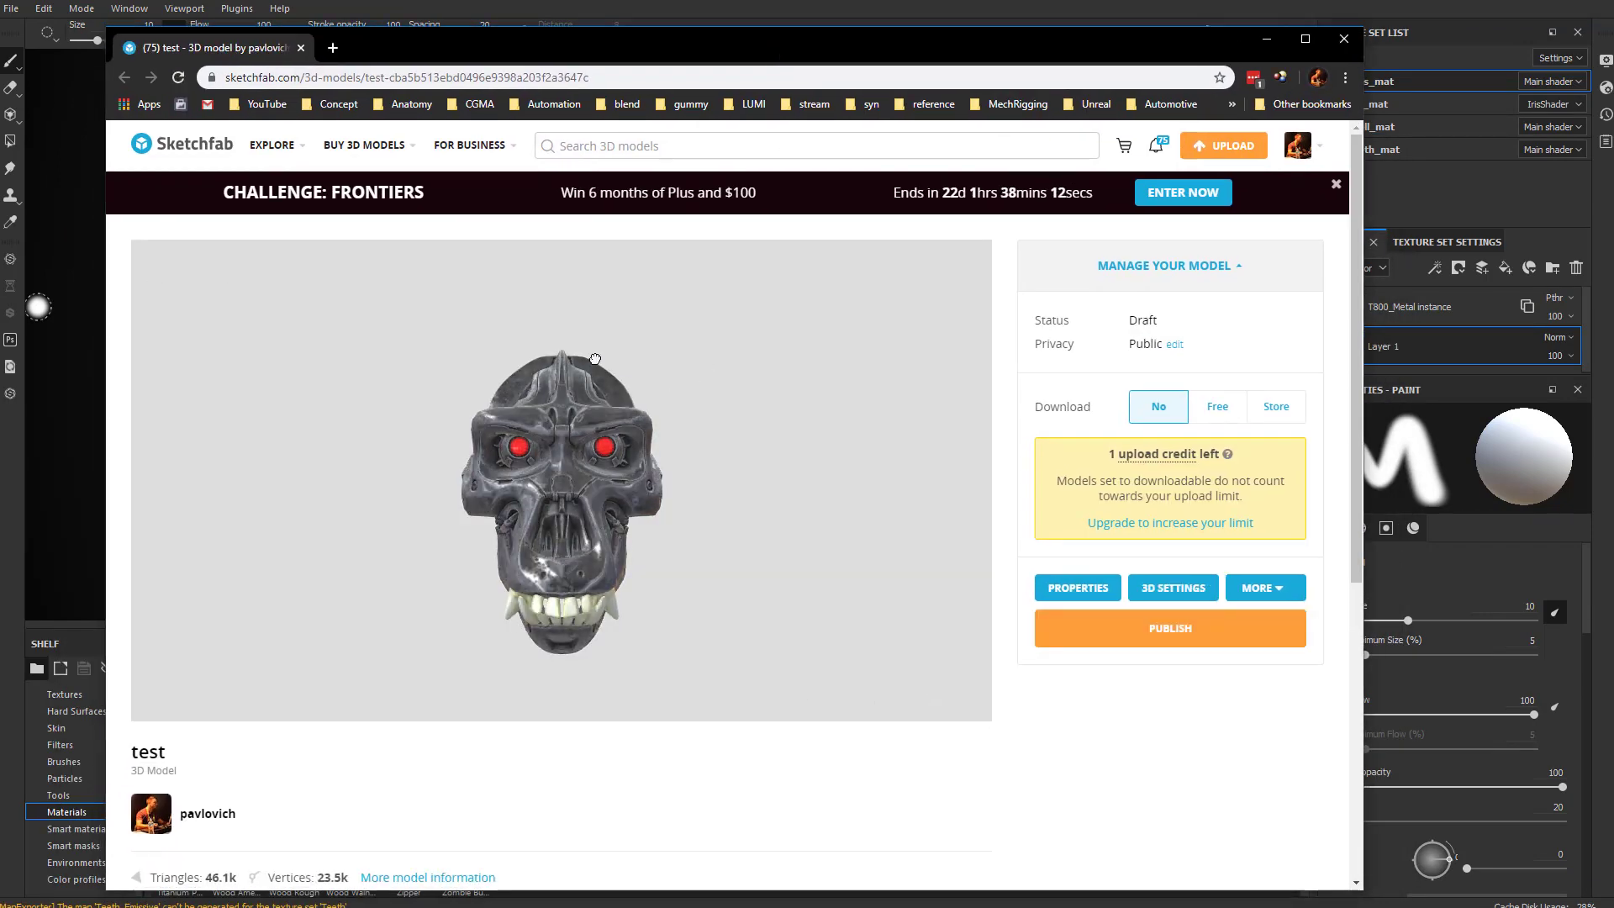
mouse_move(804, 389)
mouse_down()
mouse_move(759, 390)
mouse_move(782, 385)
mouse_up()
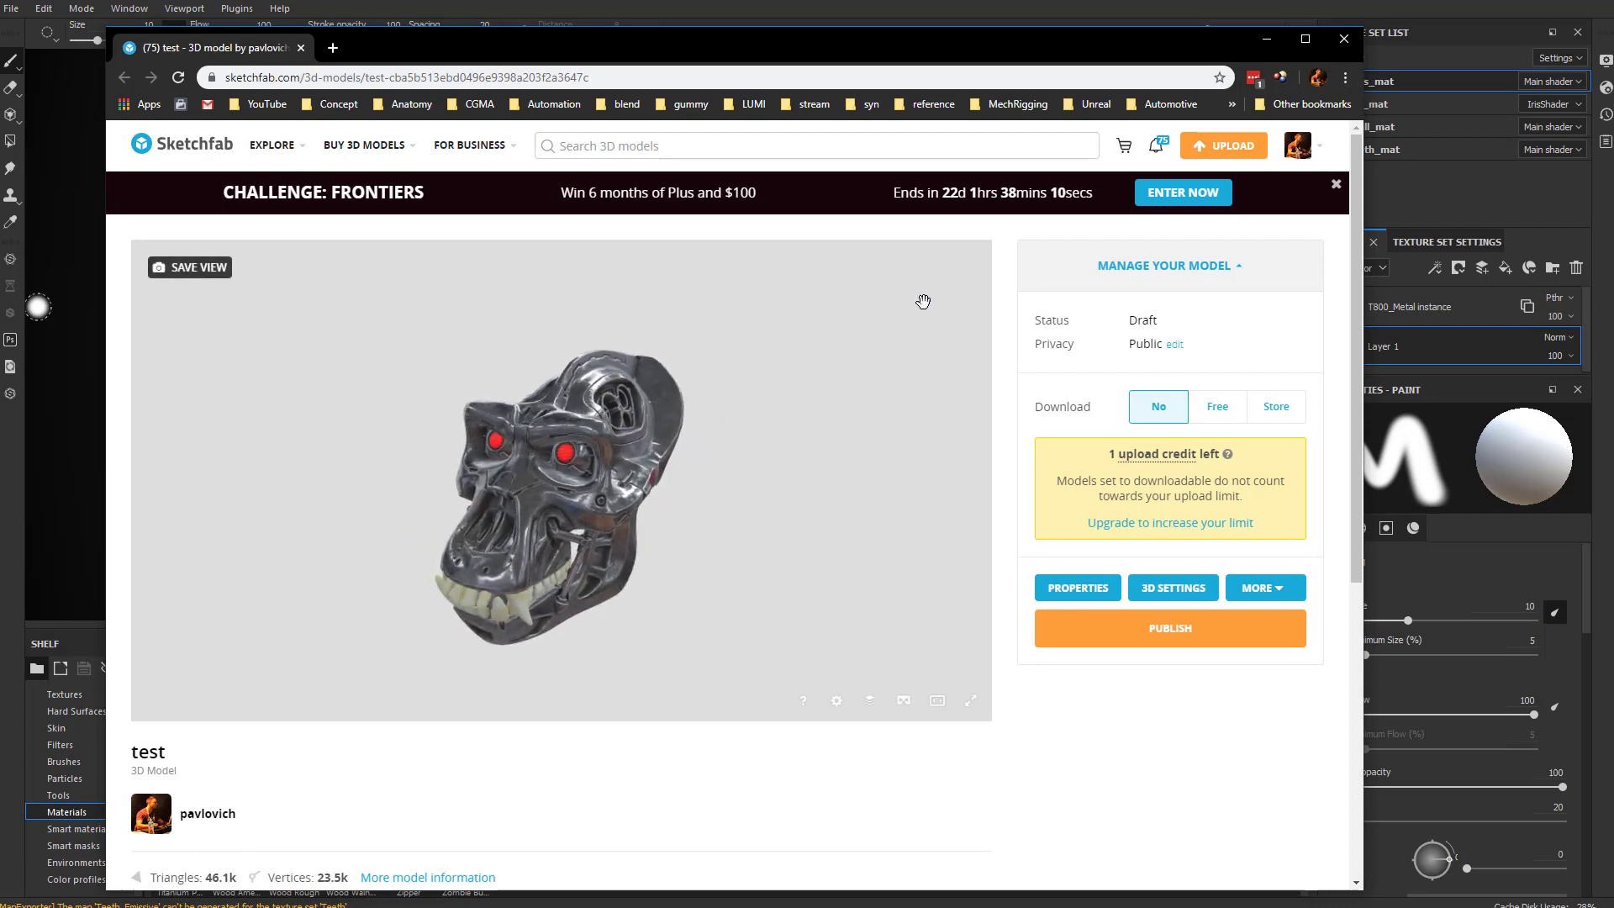
Open the uploaded model's 3D settings and enlarge the browser window to fill the screen.
click(1173, 587)
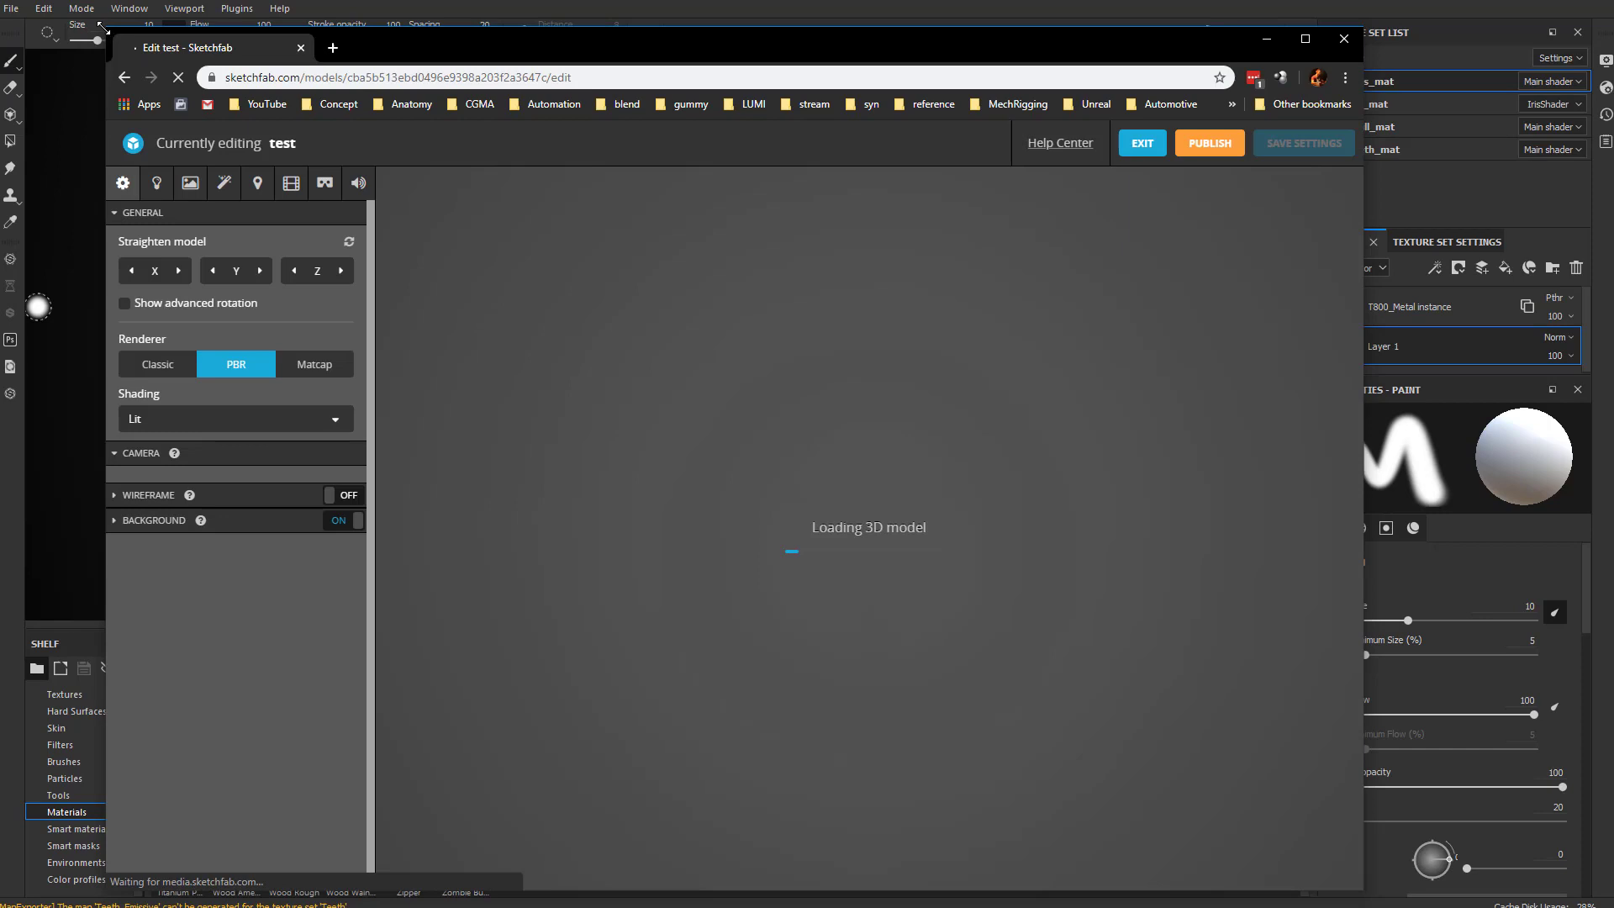
drag(102, 28, 1, 2)
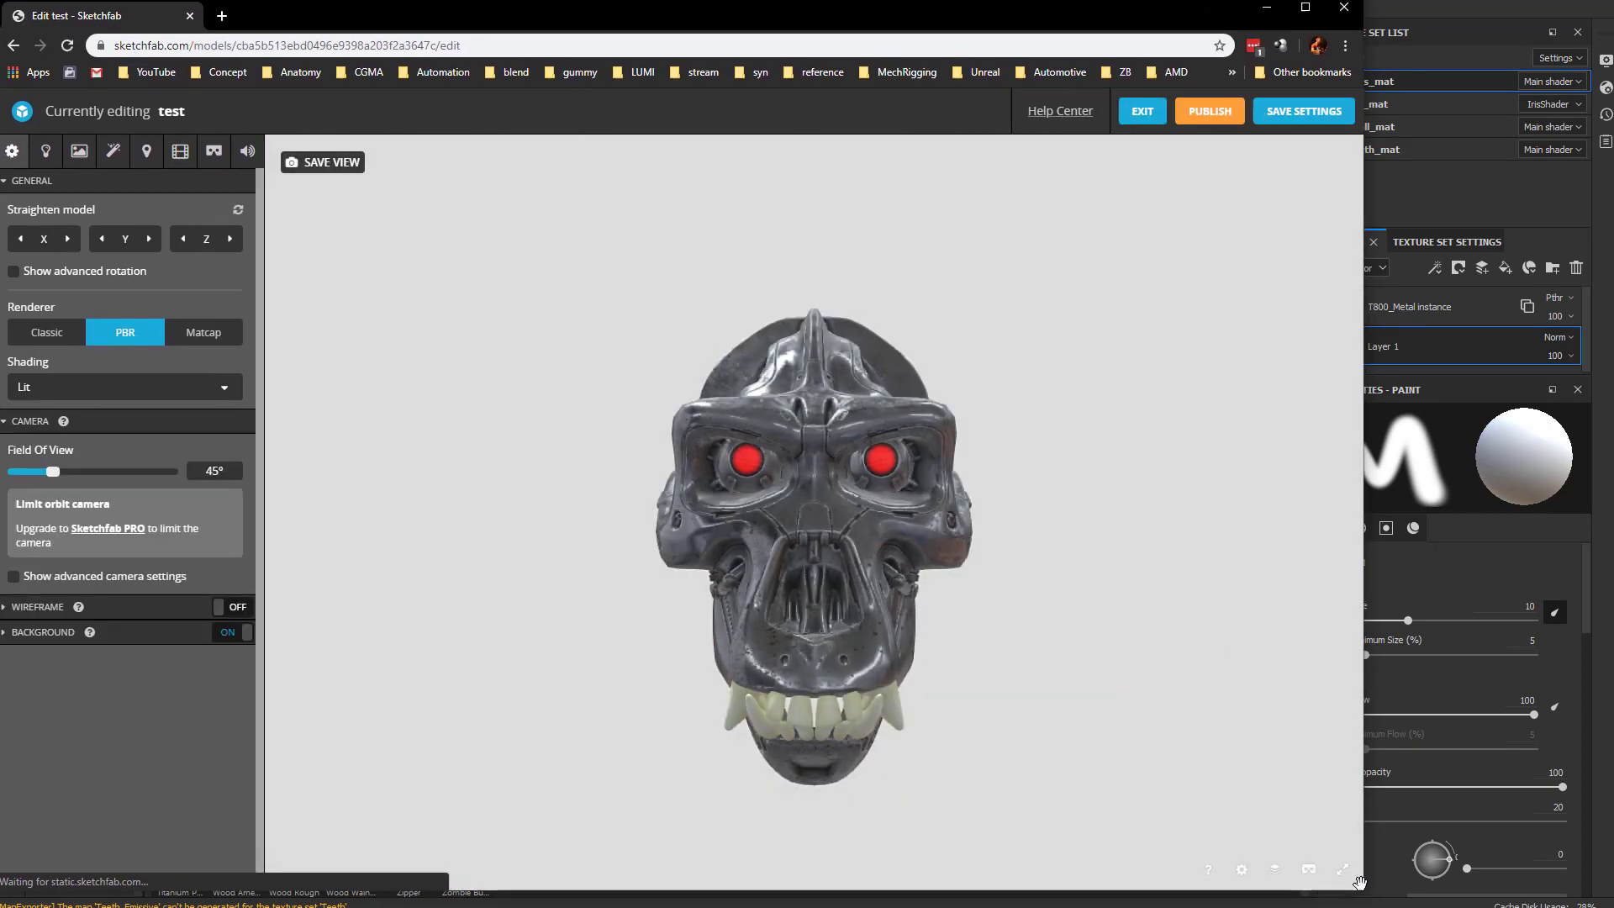
drag(1359, 880, 1610, 904)
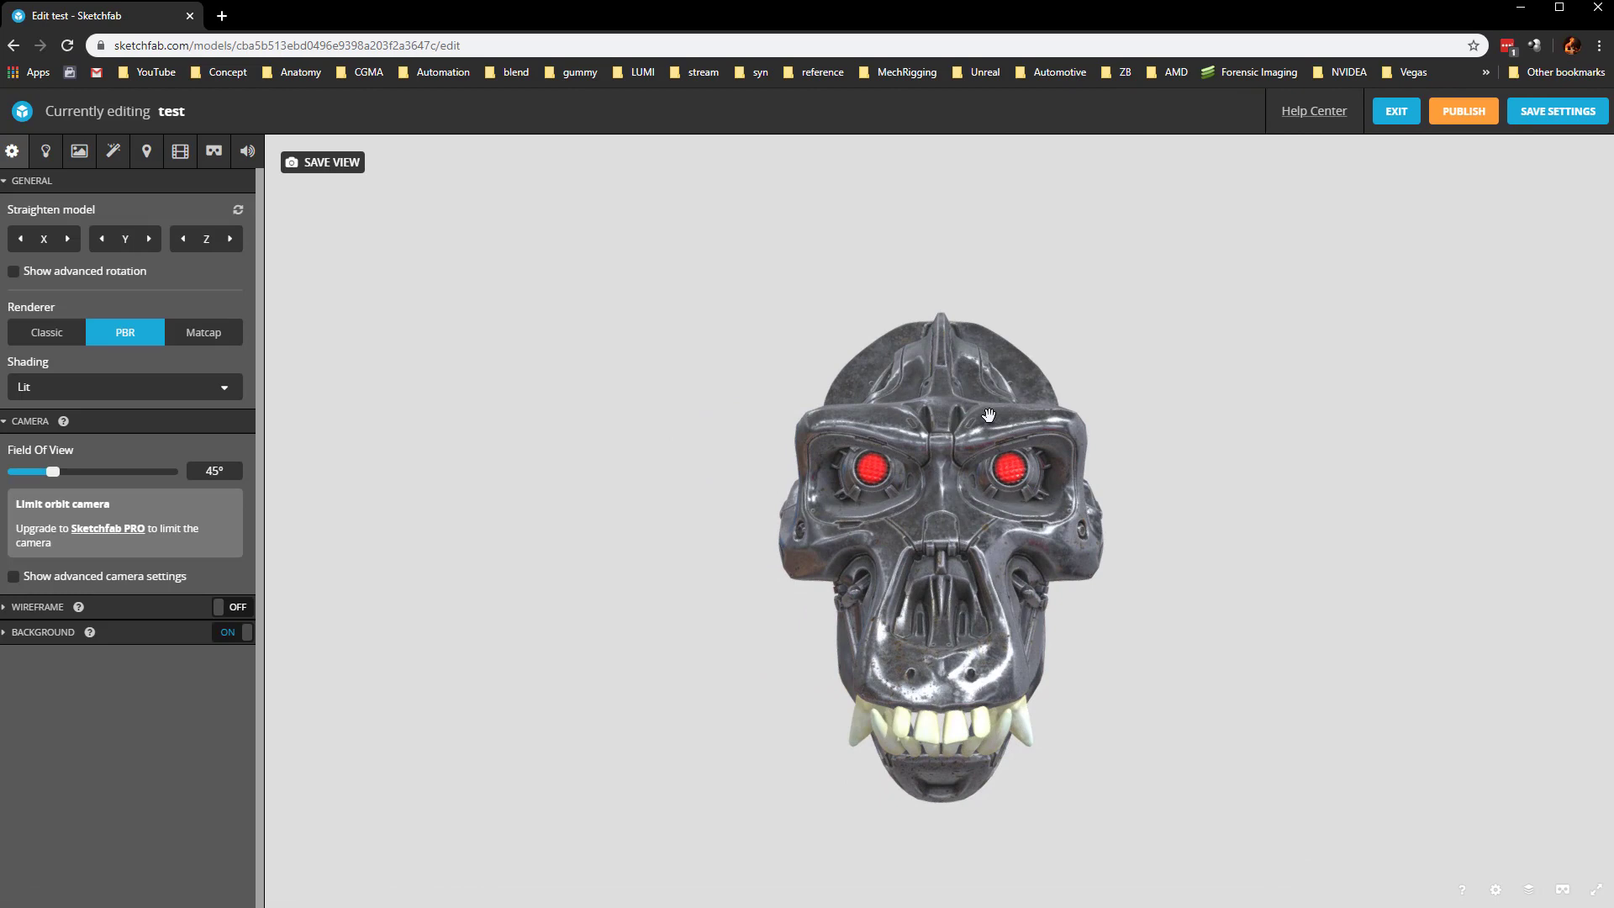
drag(1214, 461, 1122, 466)
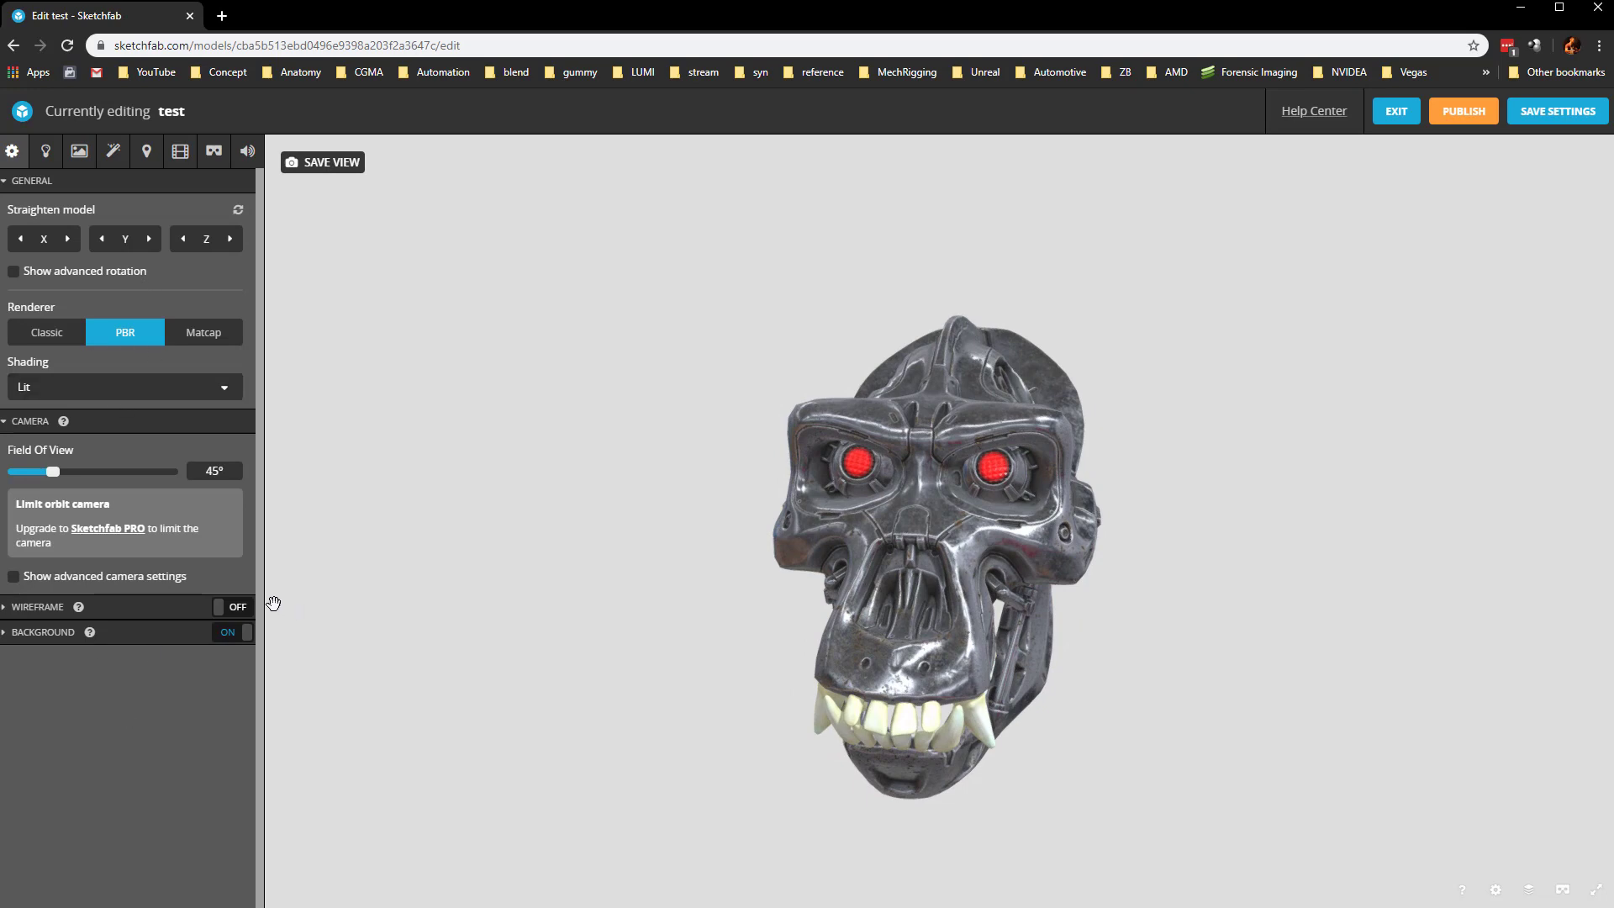
Toggle the wireframe on and off, and try environment, image and dark reddish-brown colour backgrounds behind the skull.
click(243, 609)
click(245, 611)
click(38, 632)
scroll(143, 716, down, 1)
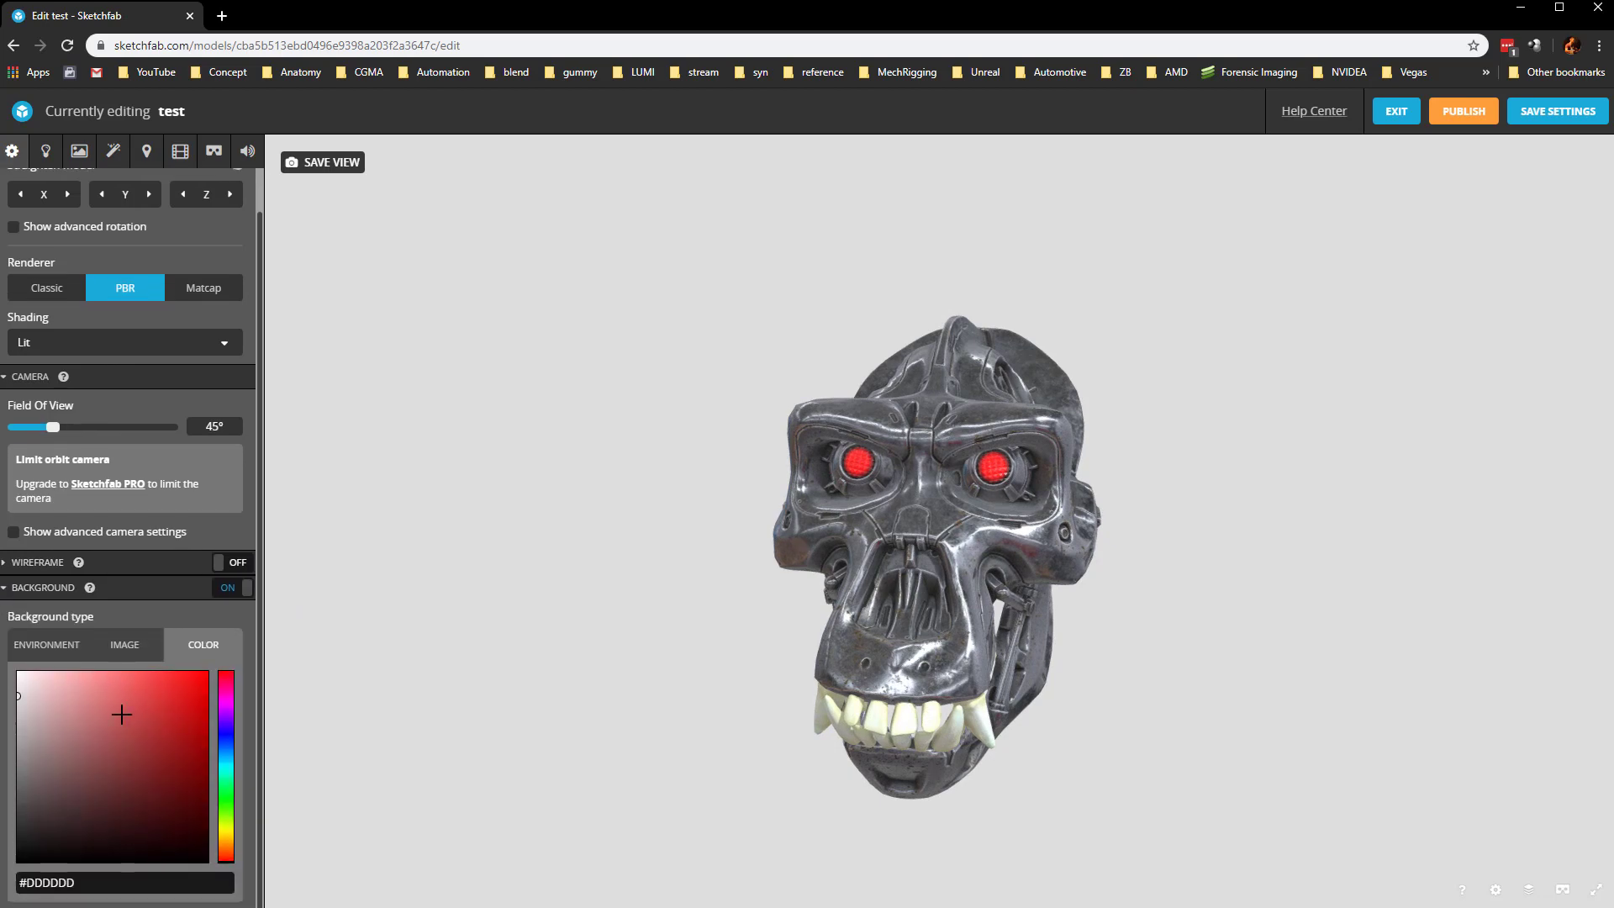
click(56, 649)
click(139, 703)
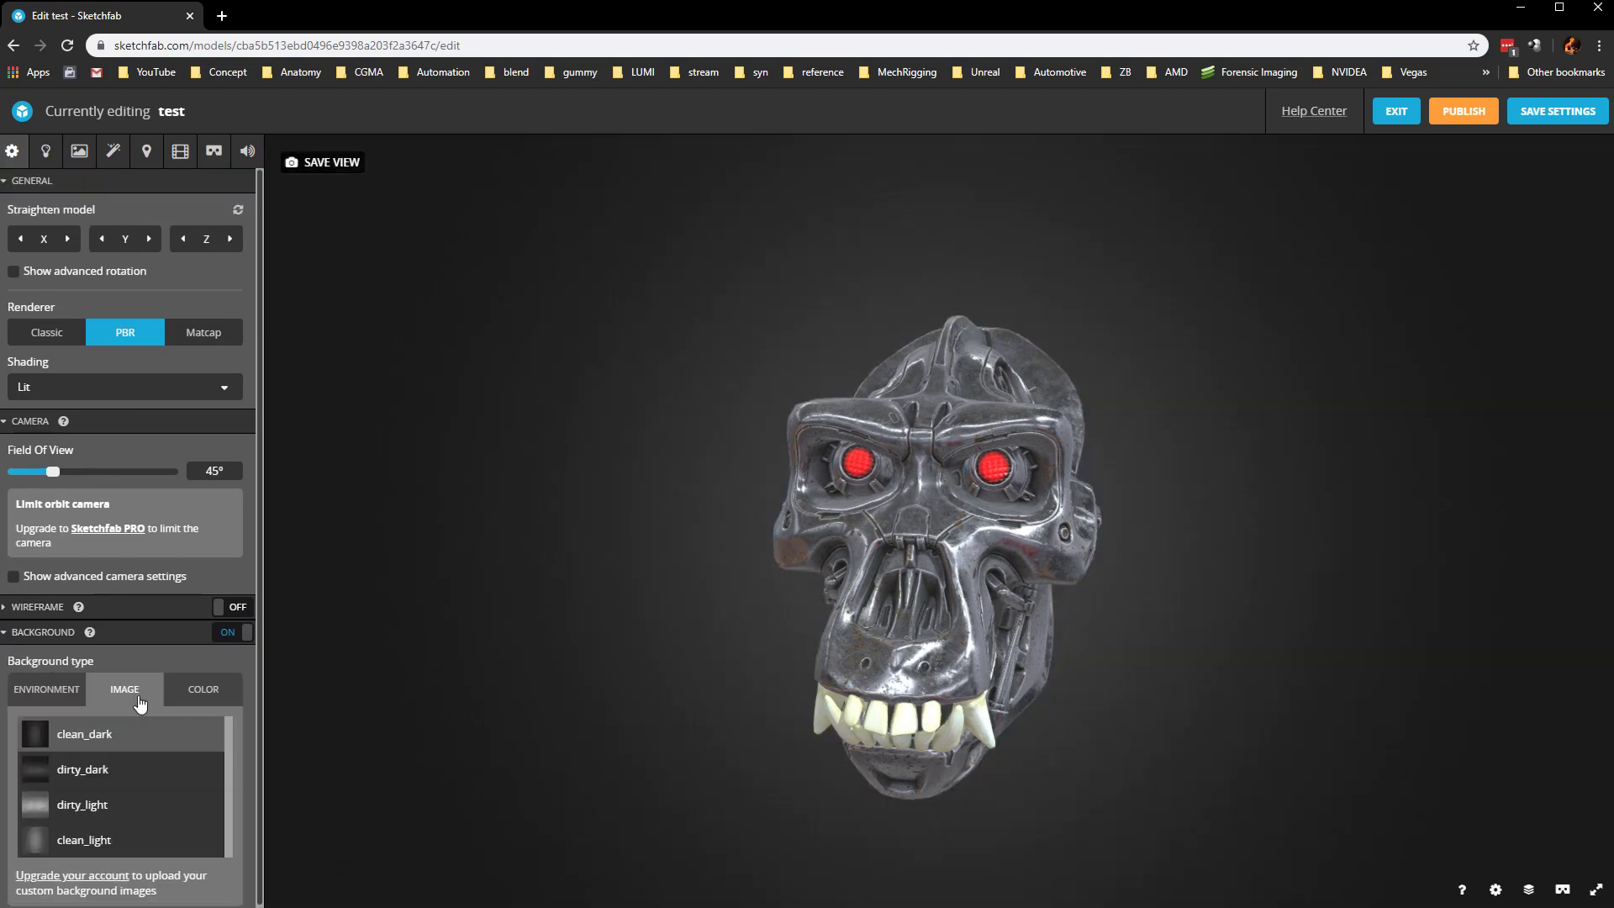
click(211, 698)
drag(77, 830, 46, 870)
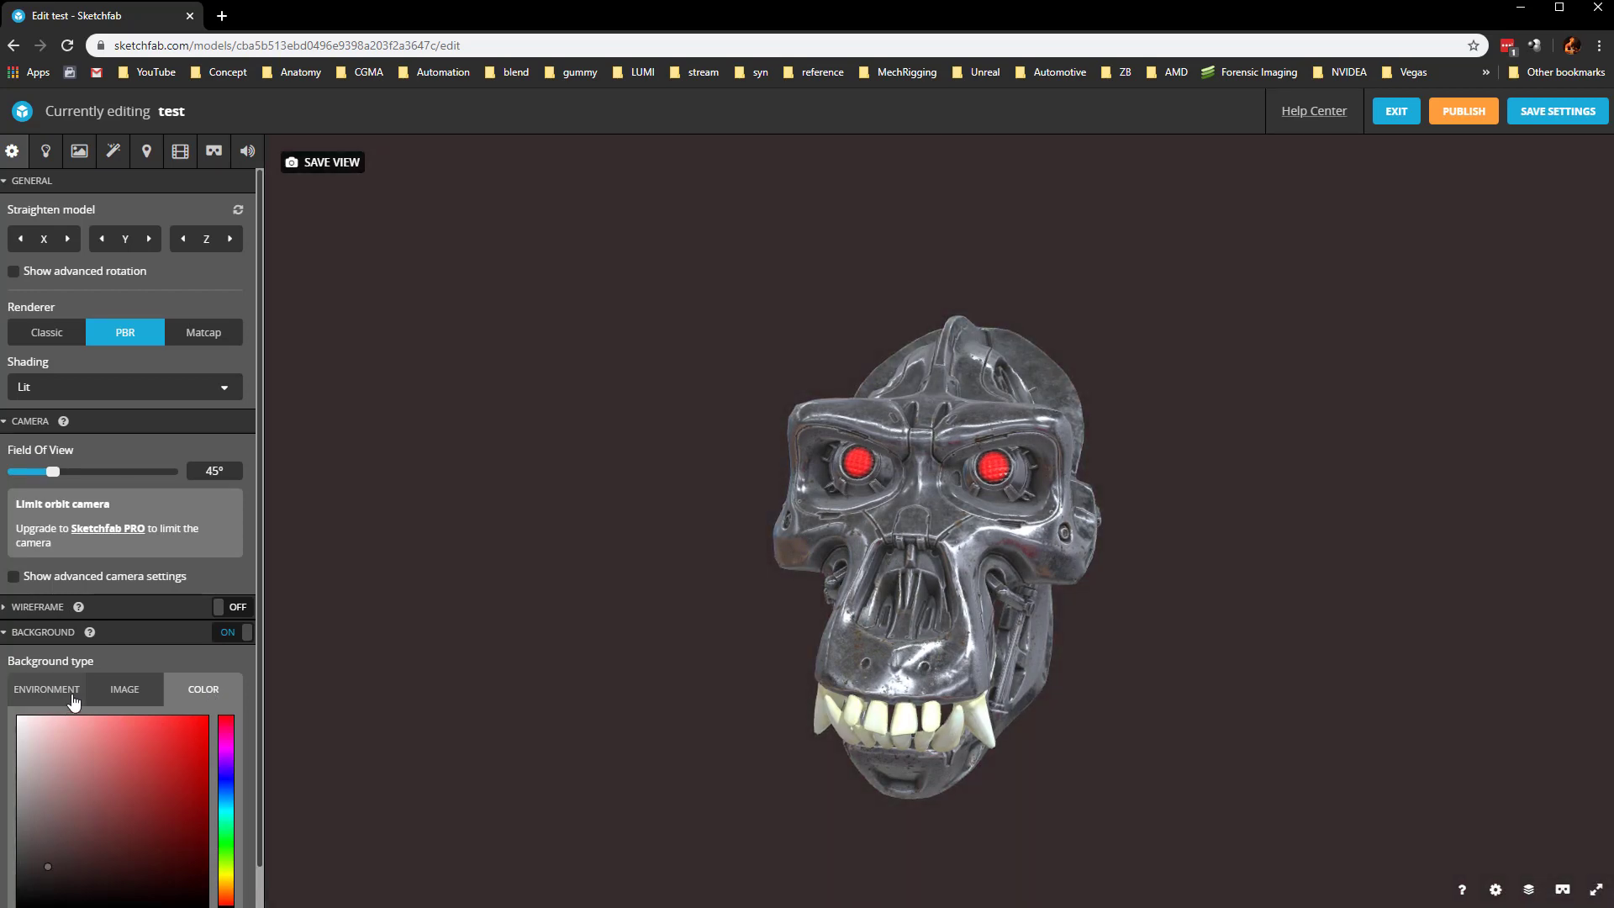
Compare the clean_dark and dirty_dark background images and apply dirty_dark.
click(117, 689)
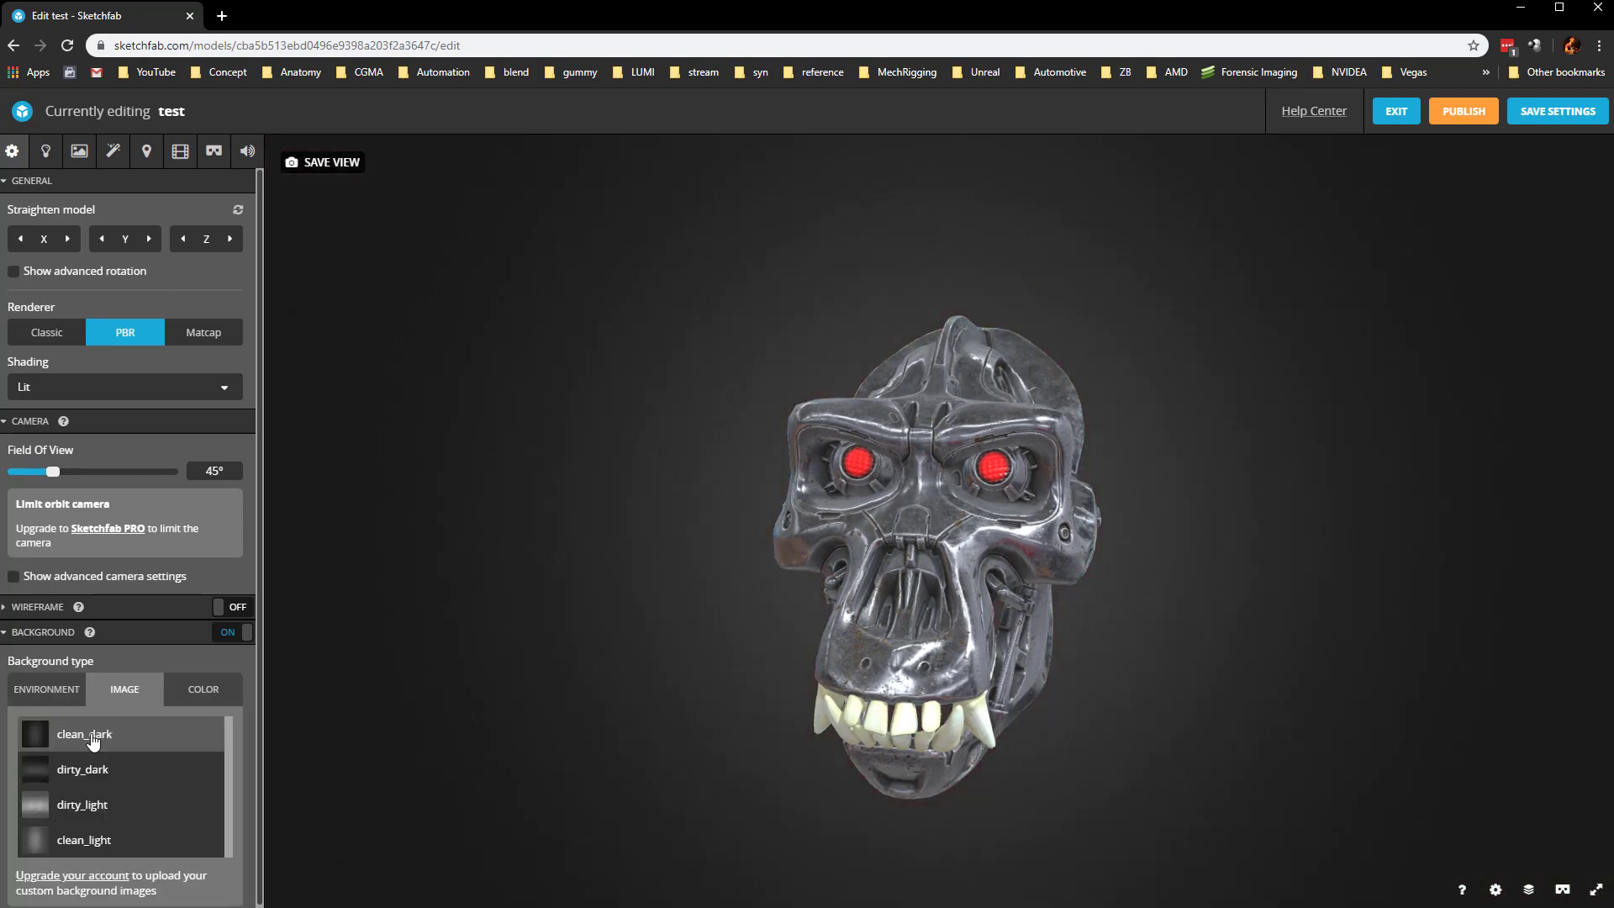
click(97, 768)
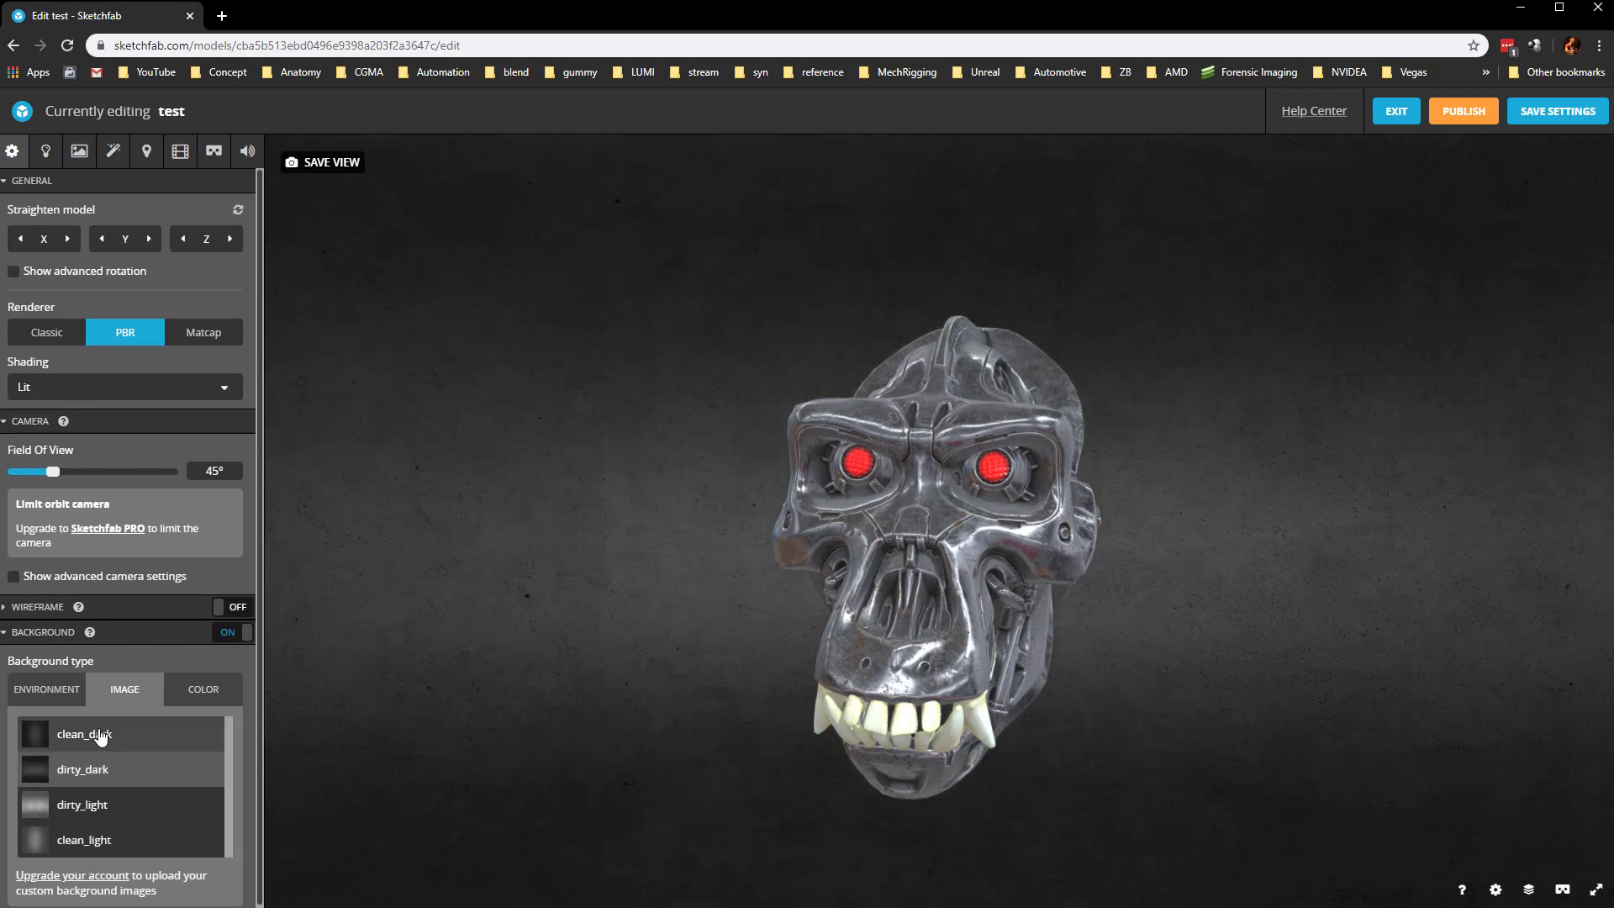
click(100, 734)
click(98, 769)
Try the Industrial Room environment as background with Ambient environment off and blur 0, rotating the surroundings behind the skull.
click(68, 698)
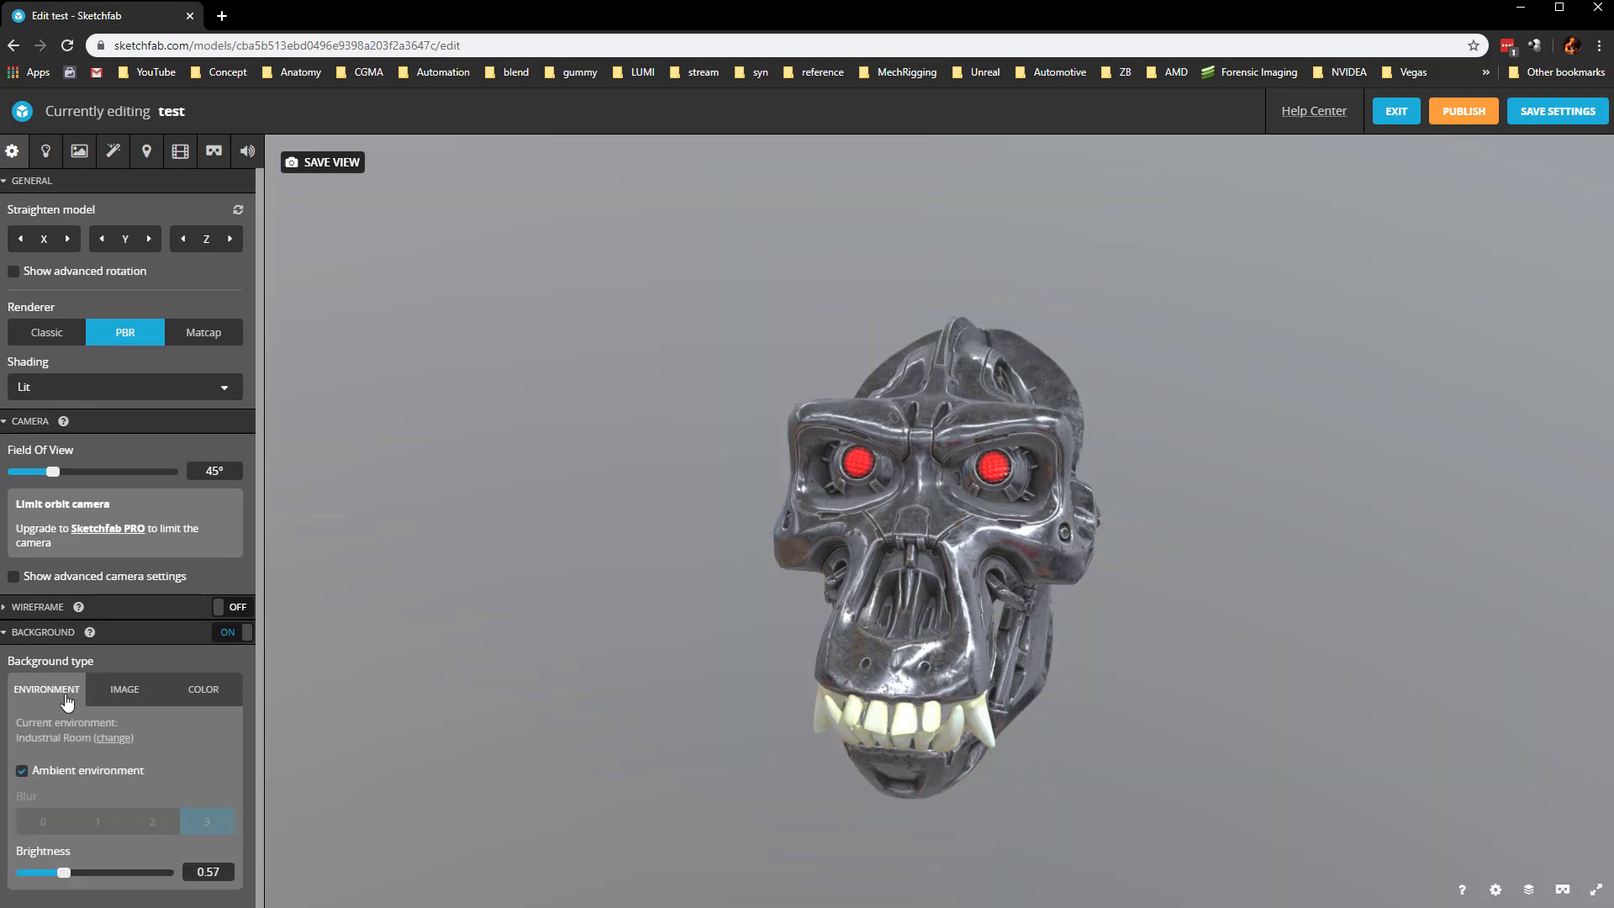
click(21, 772)
click(22, 772)
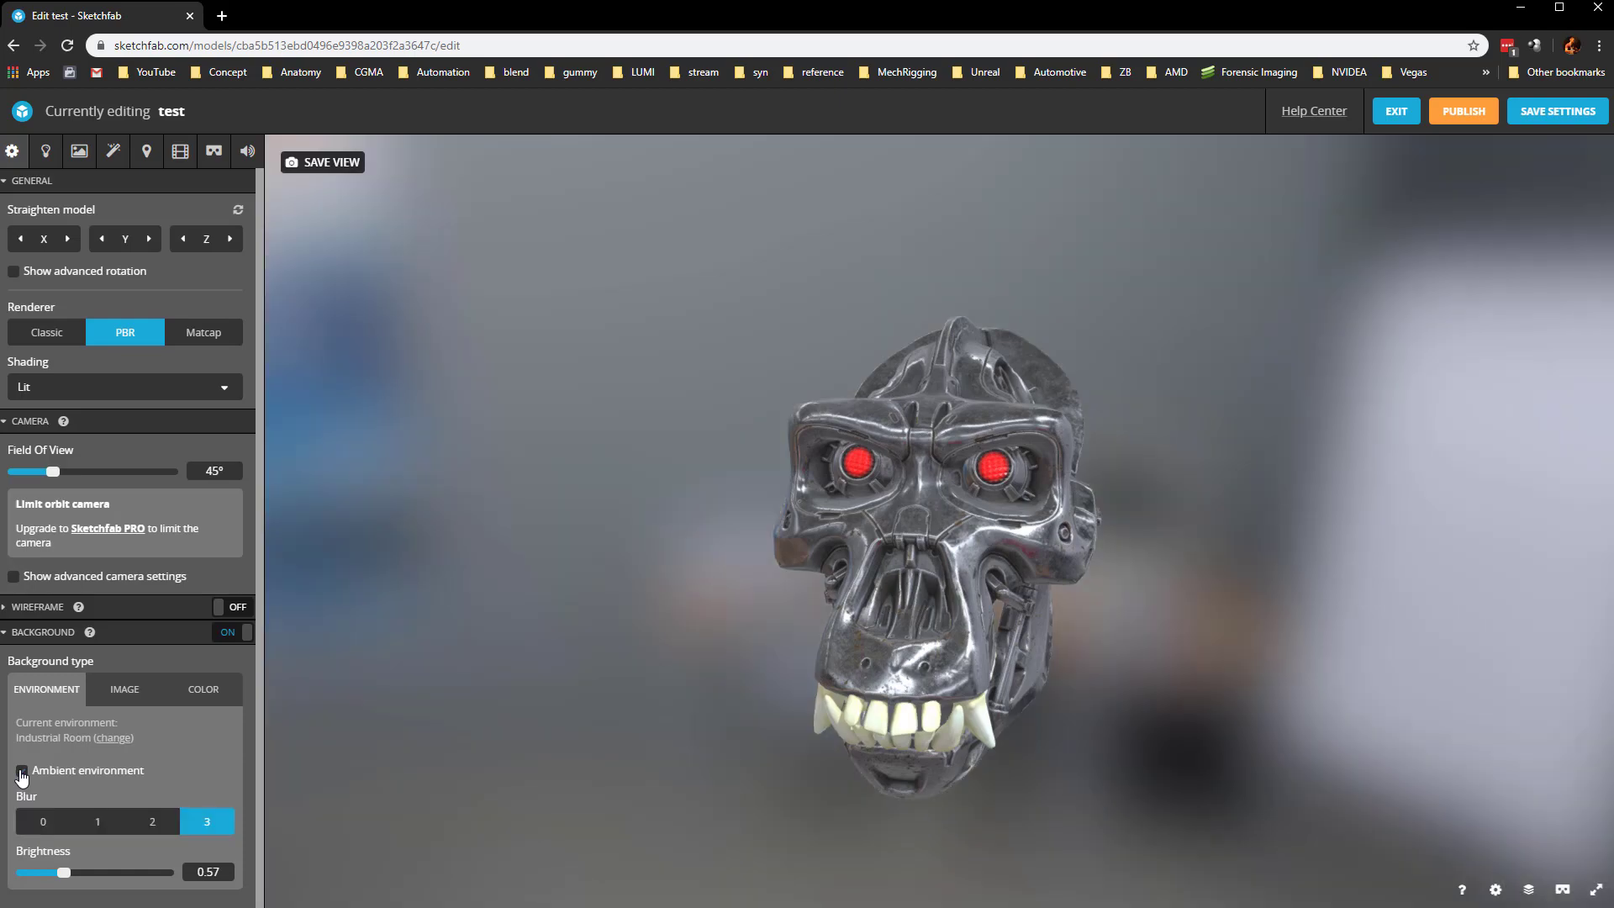
click(152, 821)
click(43, 821)
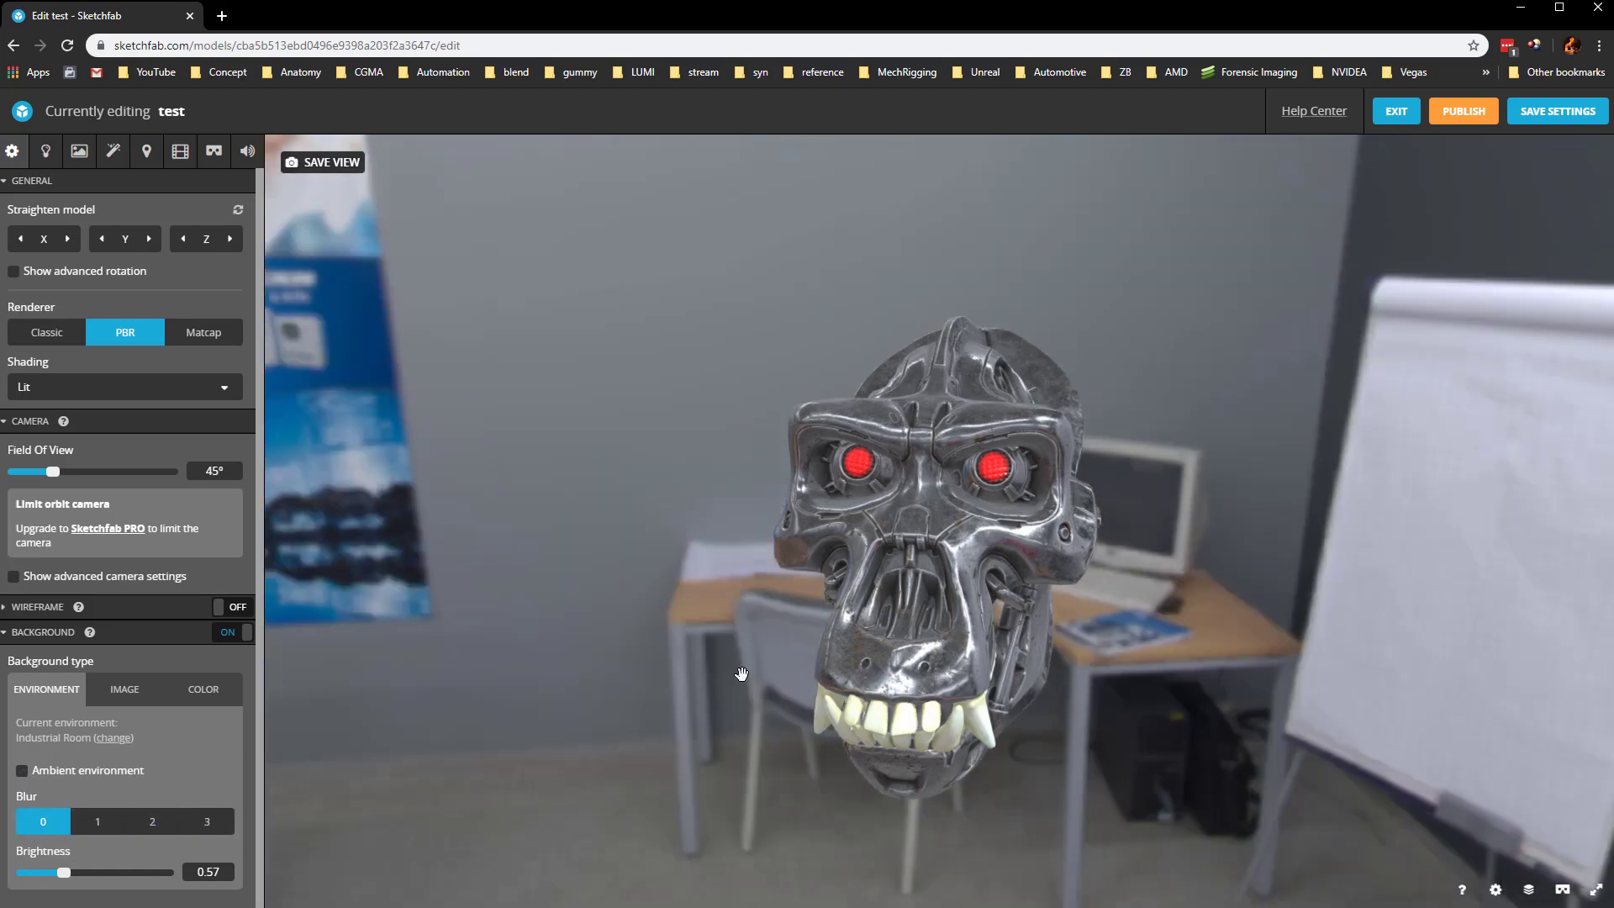
shift+right_drag(738, 666, 679, 656)
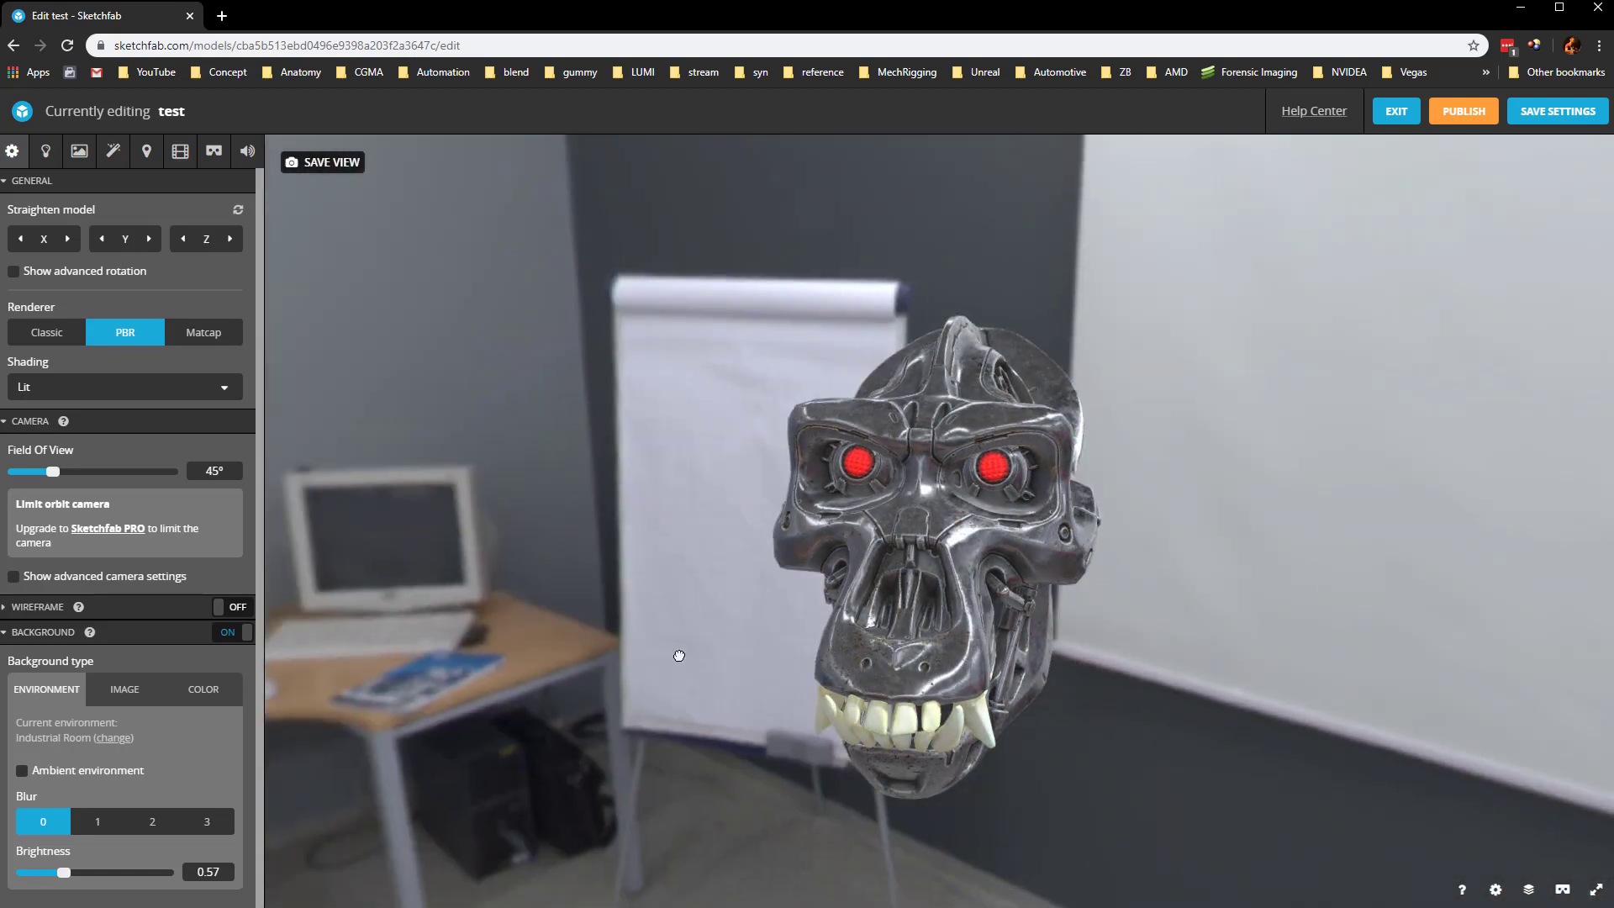
Toggle the background off and on, and try rotating the Industrial Room environment to an orientation of about 325°.
click(243, 639)
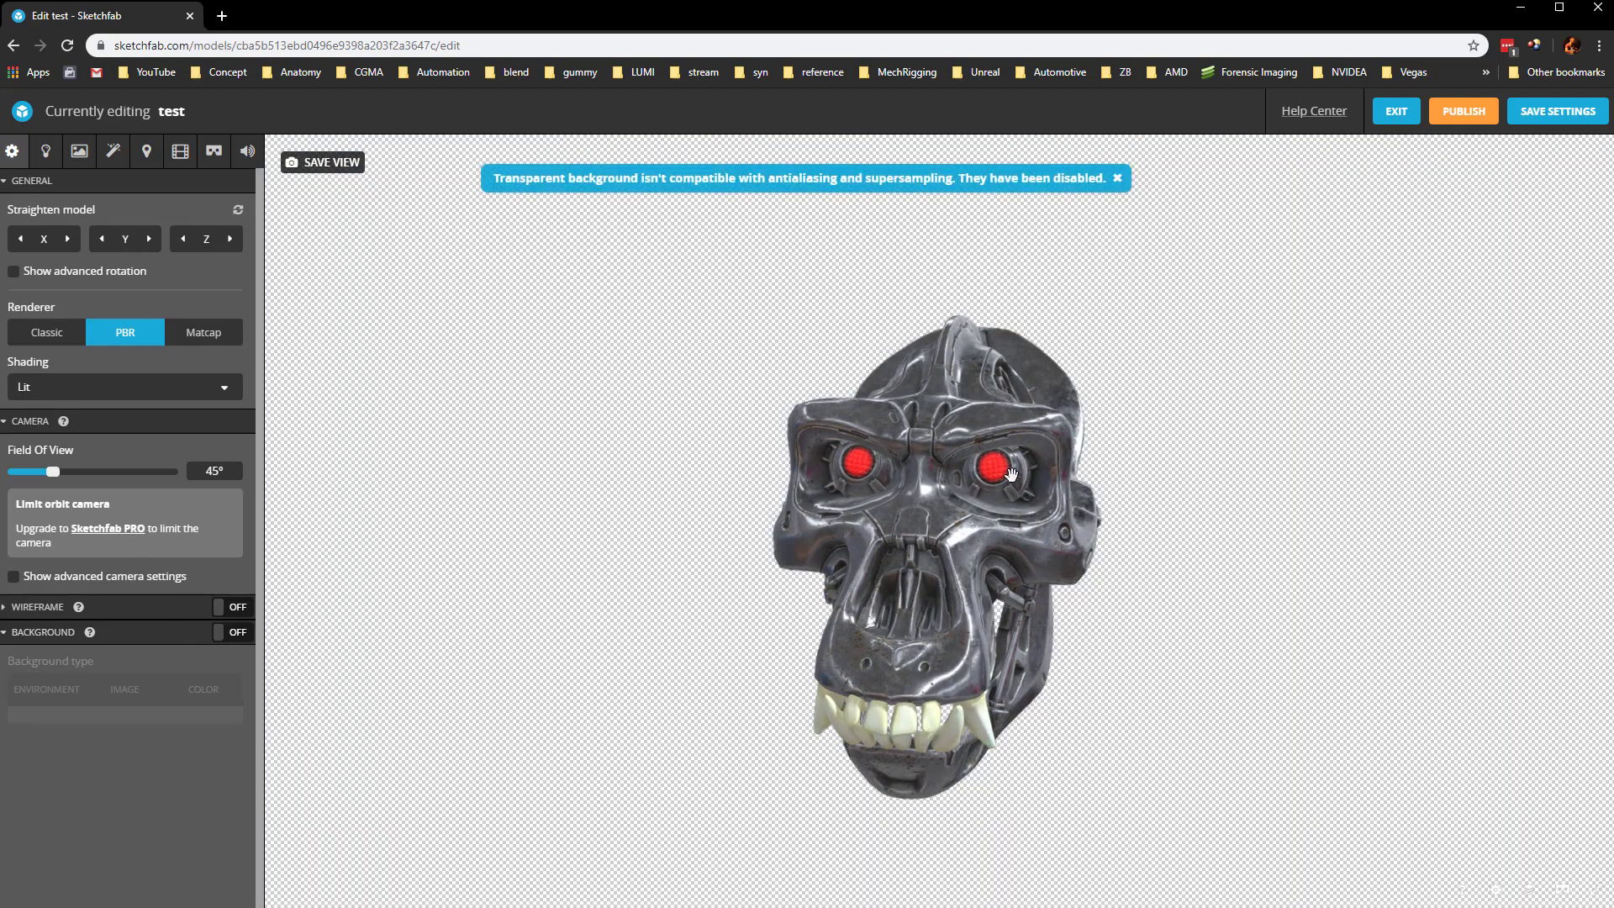
click(240, 632)
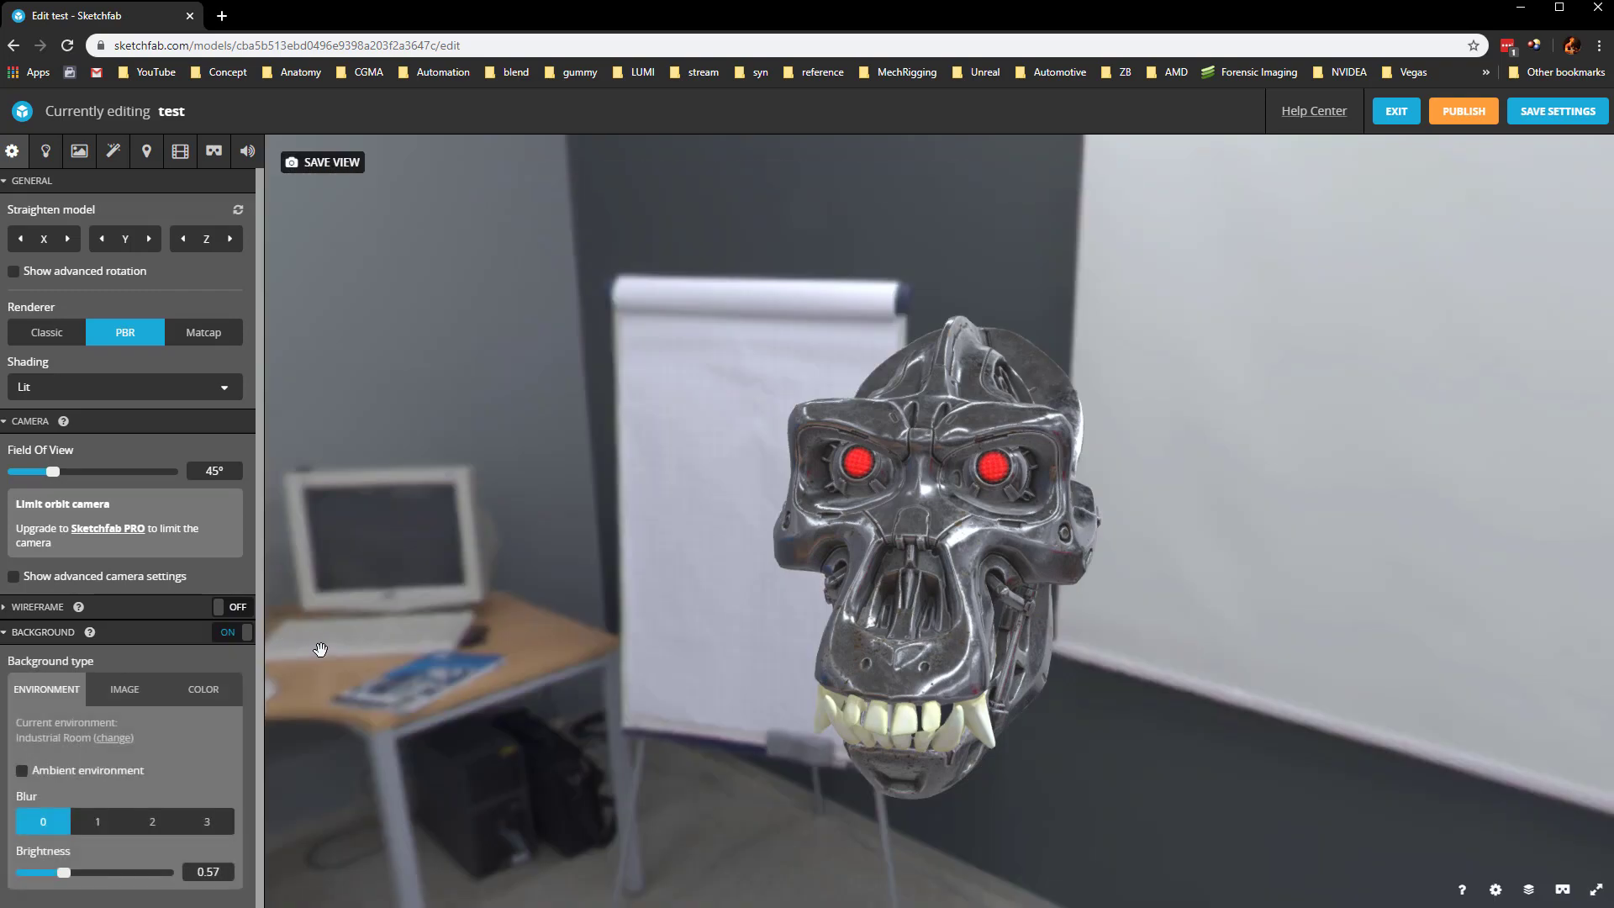
shift+right_drag(898, 541, 999, 443)
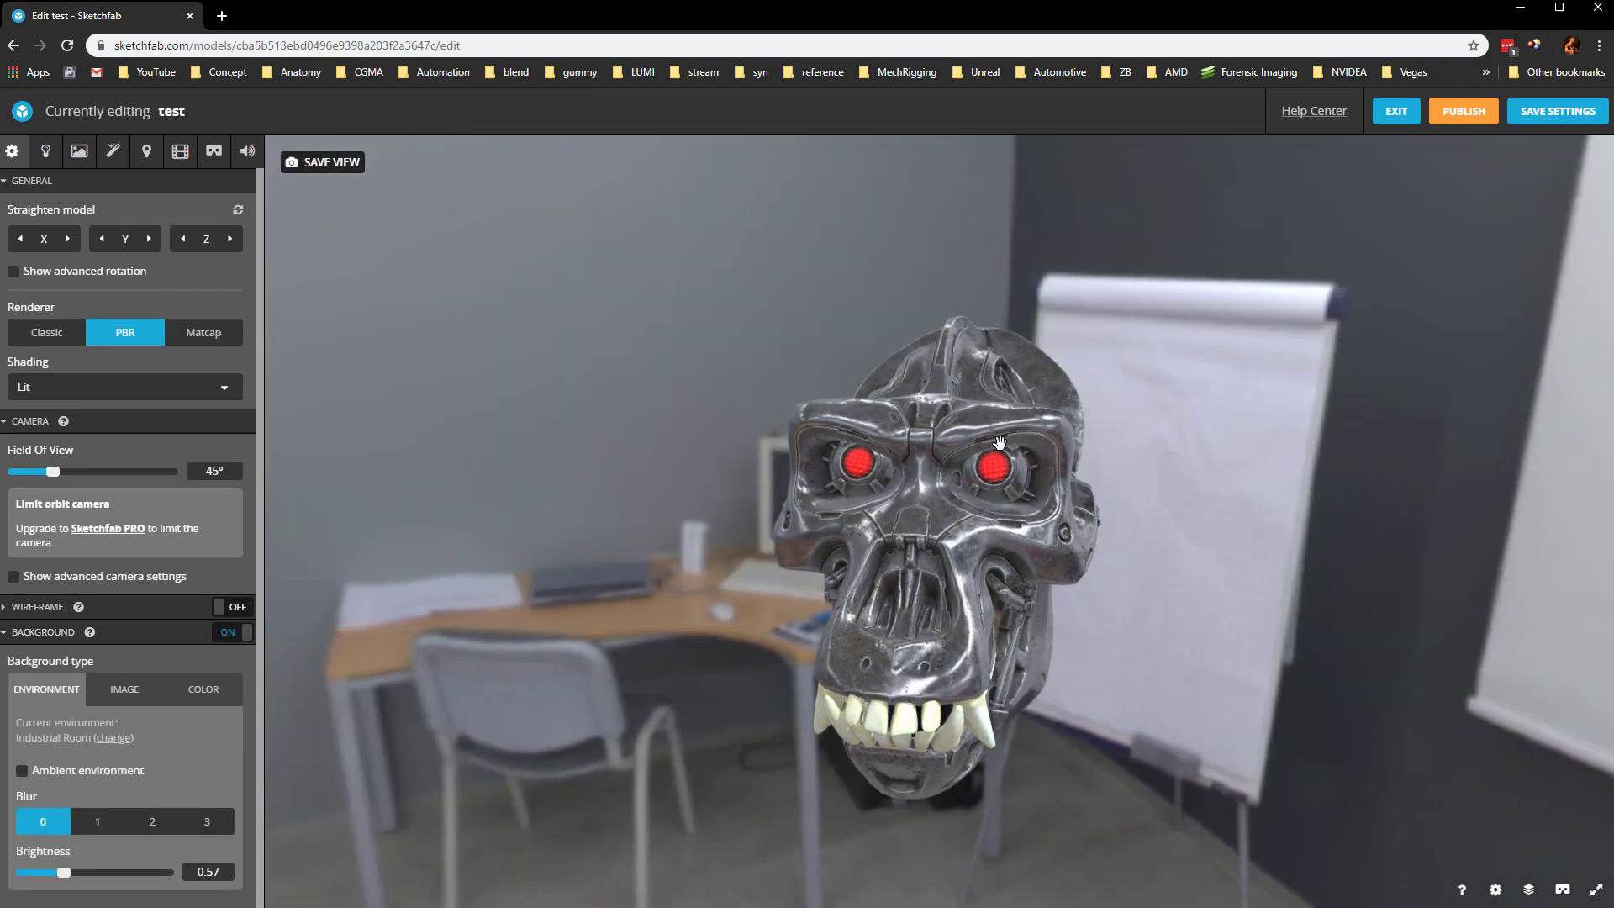
click(48, 153)
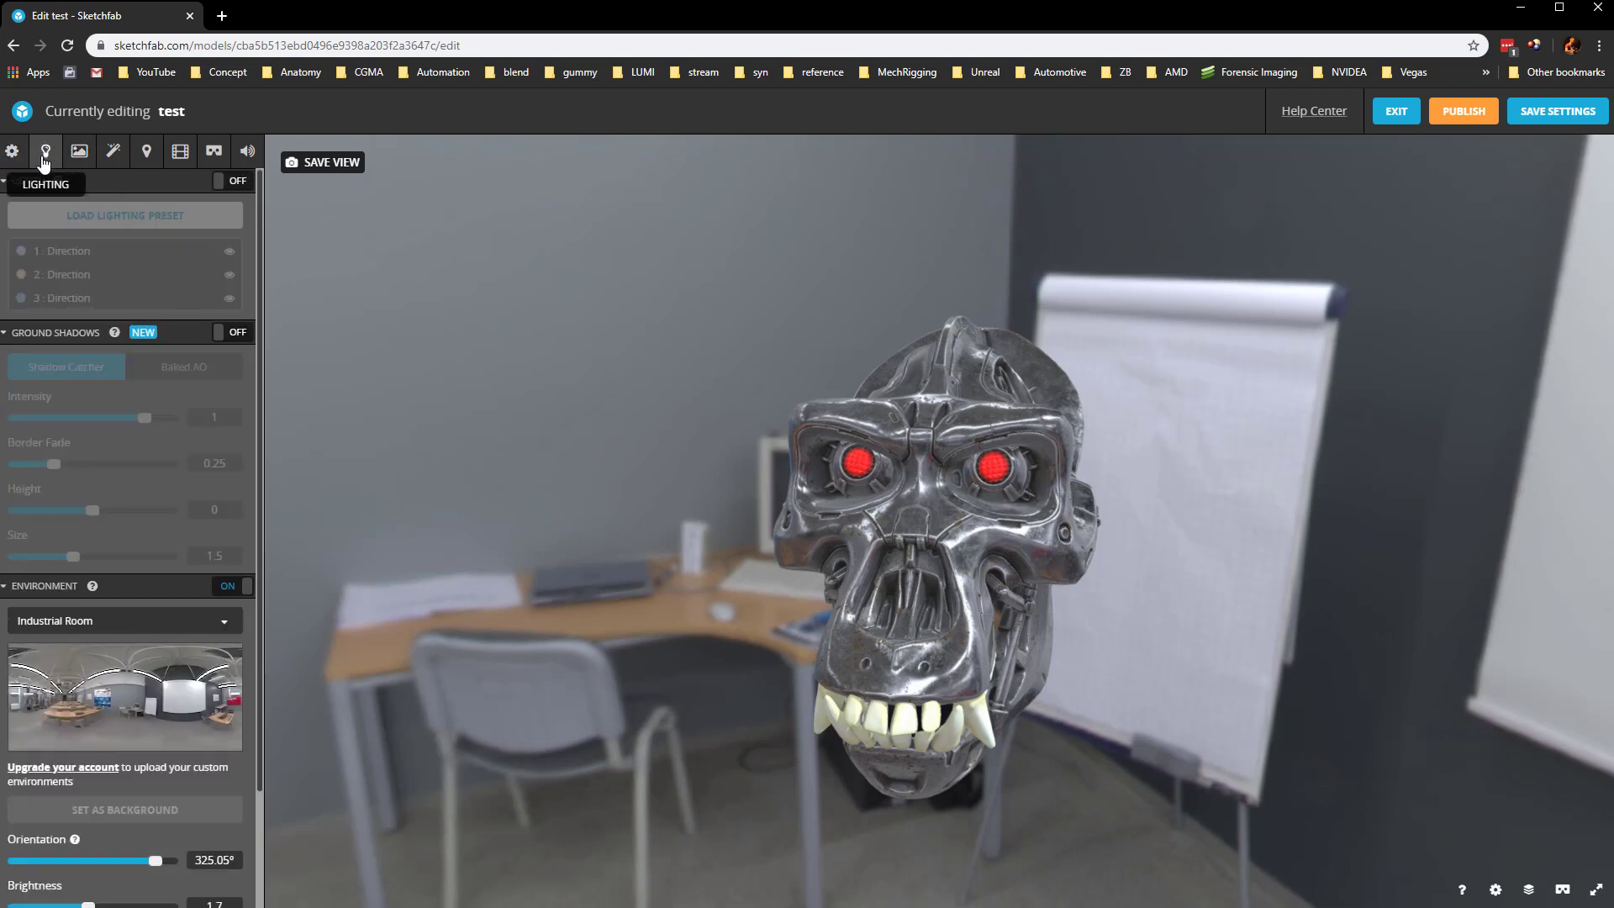
click(13, 151)
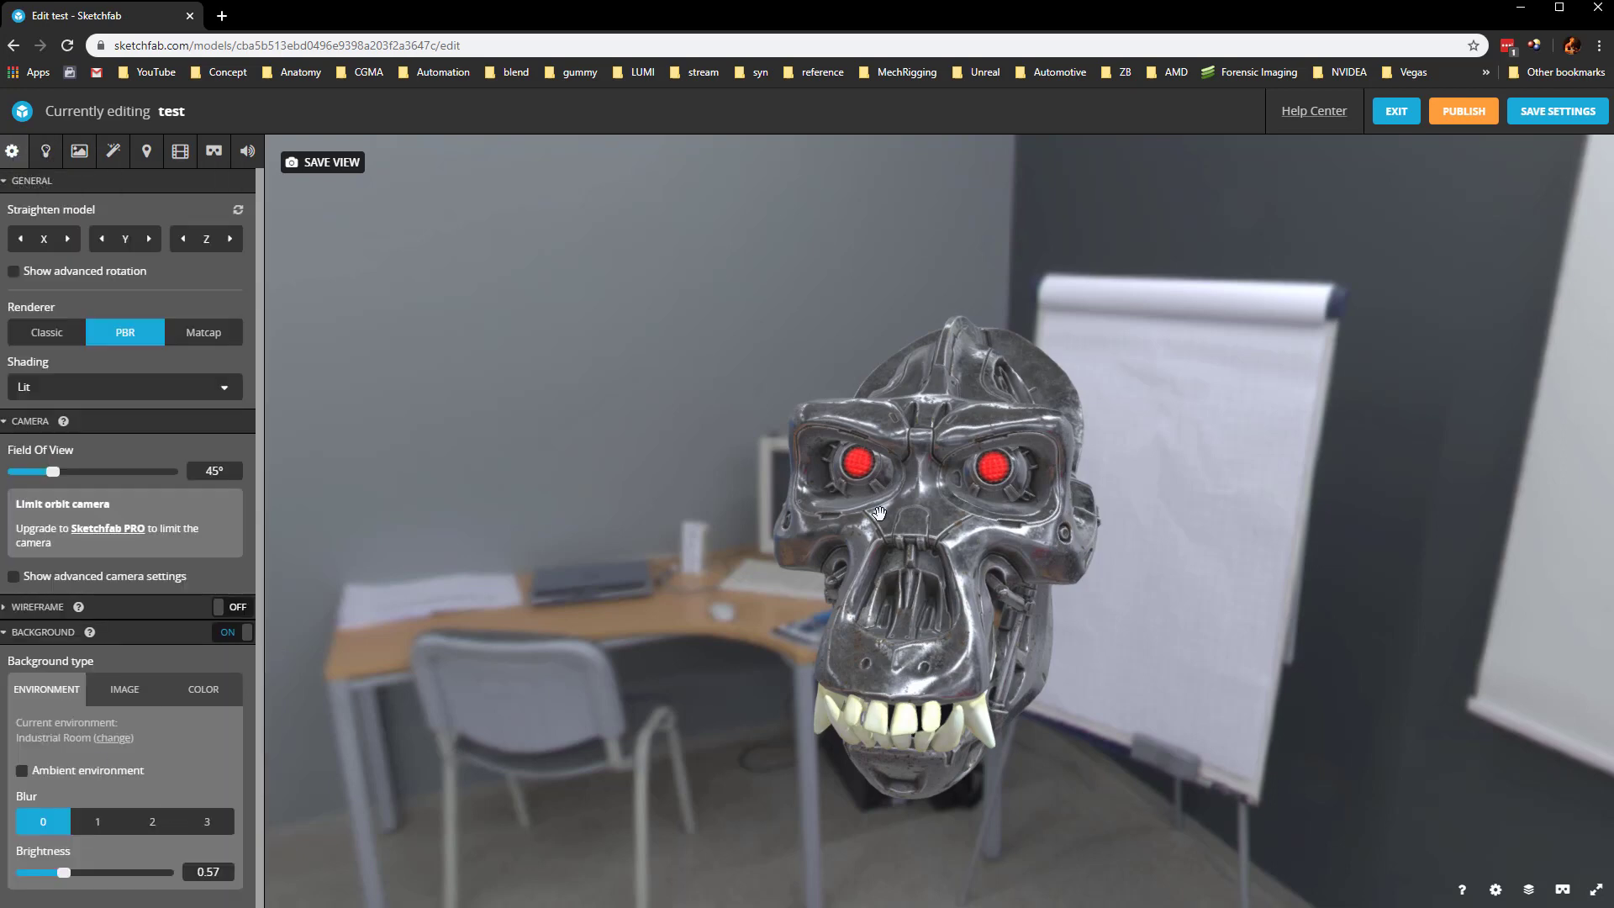
Enable Ambient environment, return the background to the dirty_dark image, and rotate the environment lighting to about 270°.
click(84, 771)
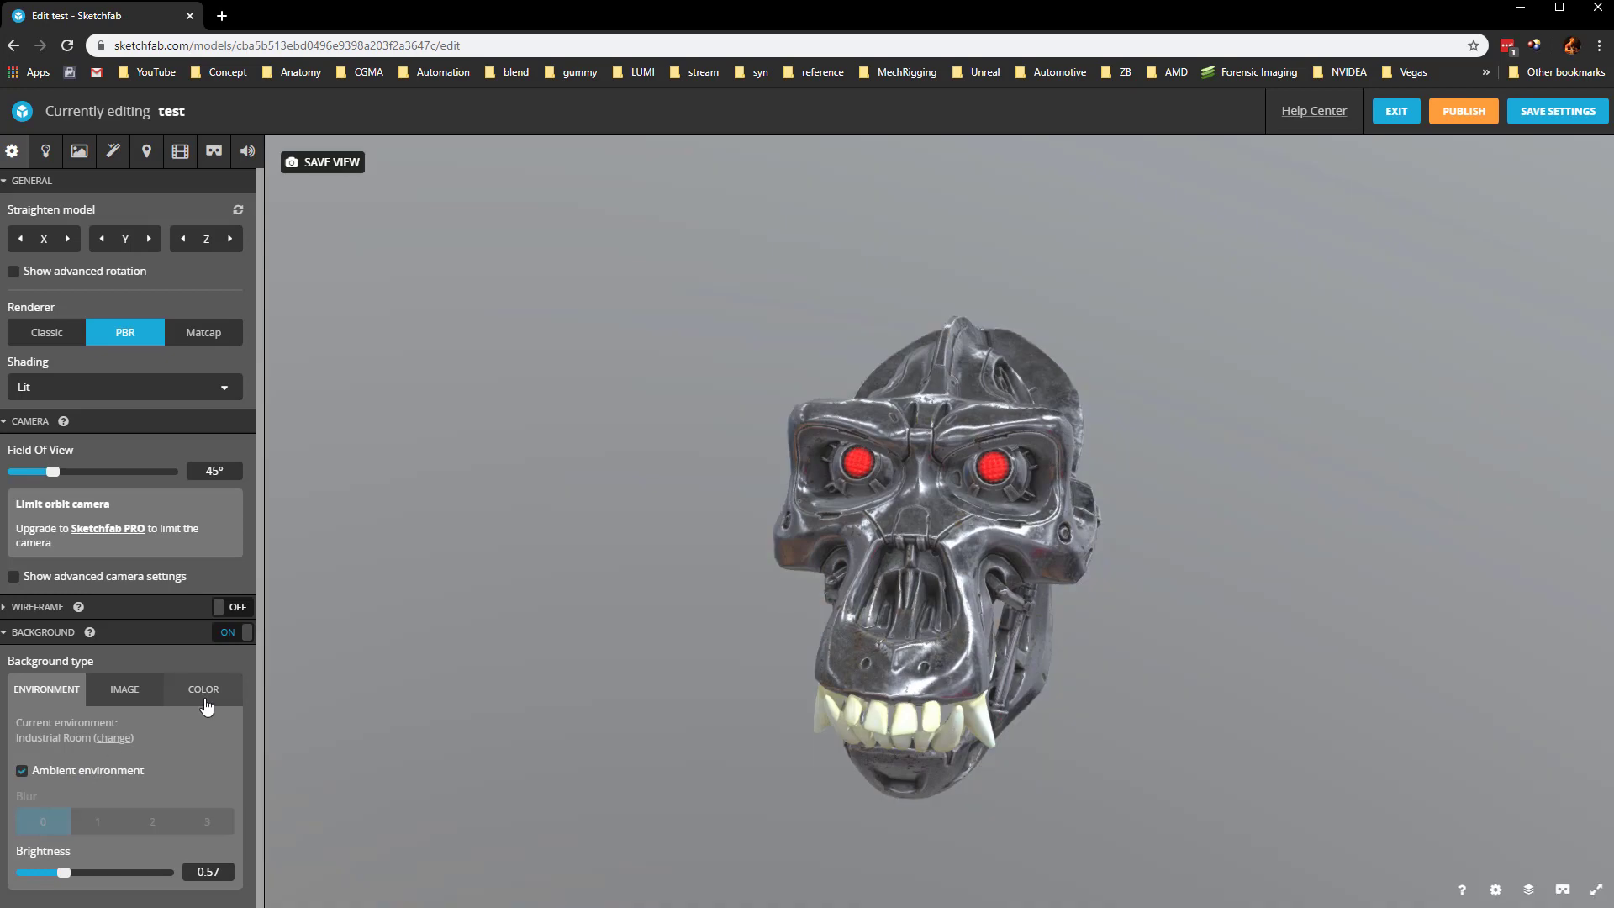
click(204, 691)
click(127, 702)
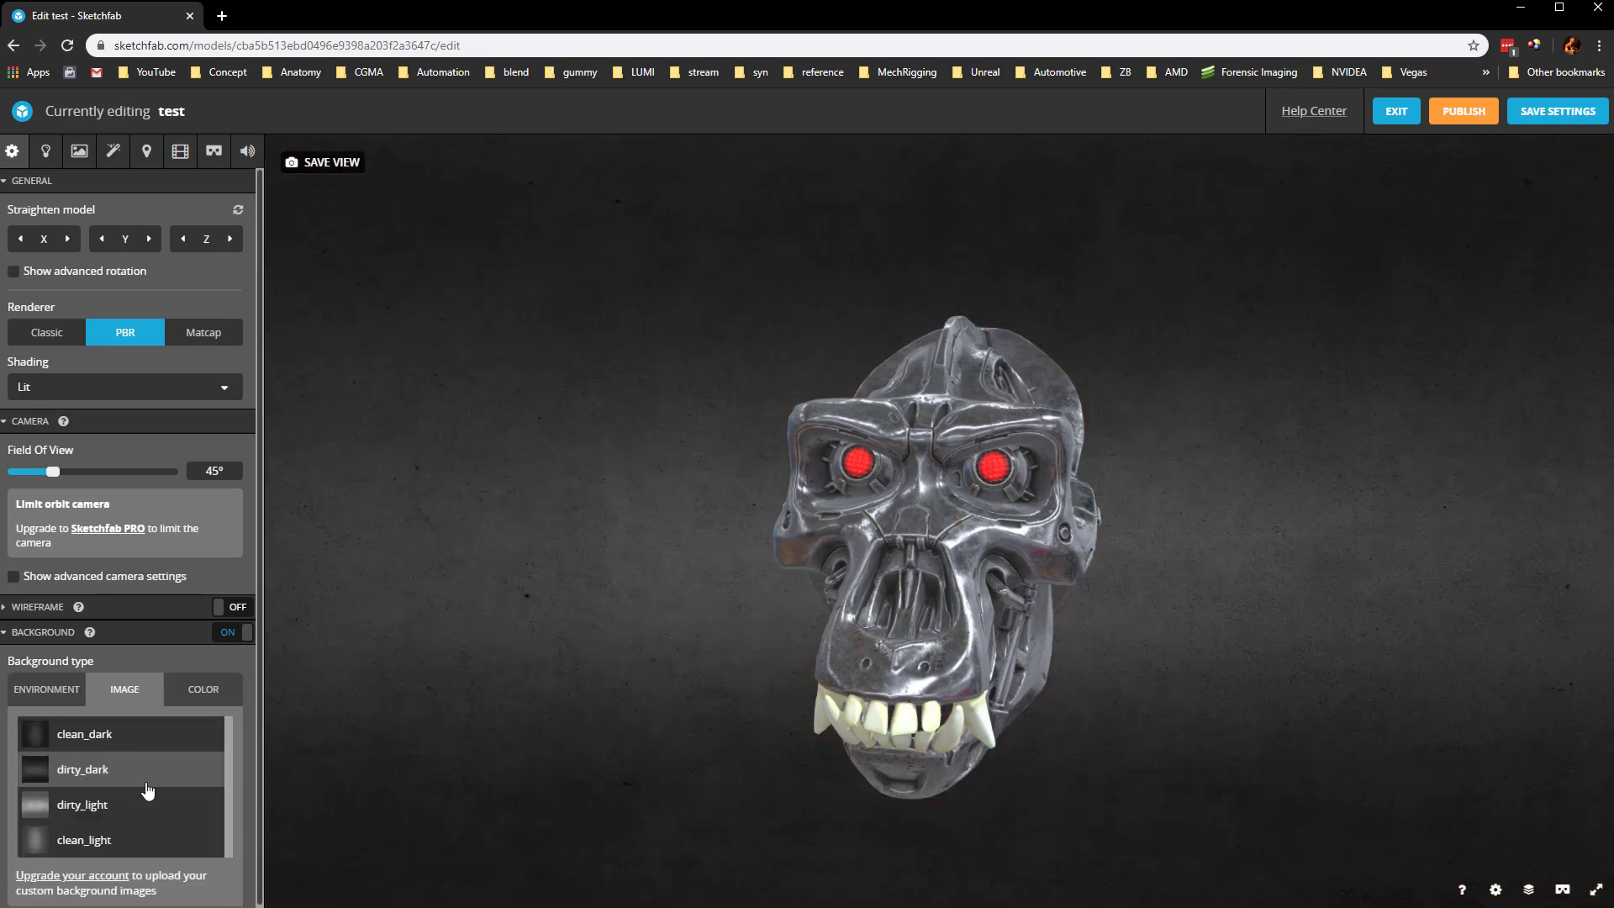
drag(633, 593, 973, 508)
drag(814, 505, 999, 524)
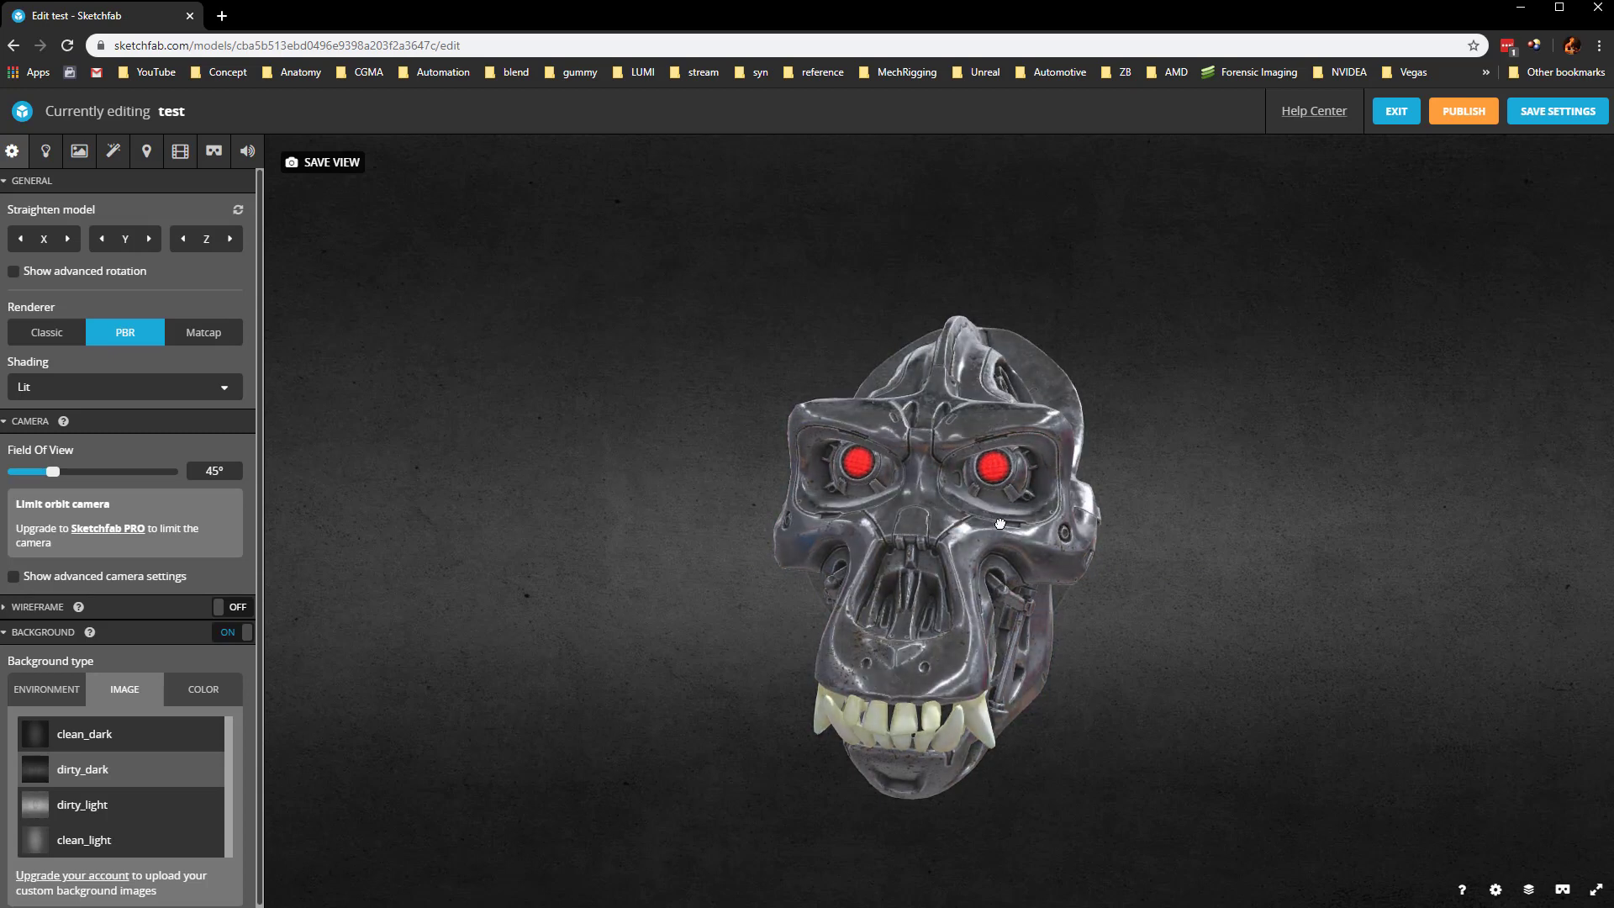
Set the environment lighting's orientation to about 285.5° and its brightness to about 1.35.
click(46, 151)
scroll(71, 793, down, 3)
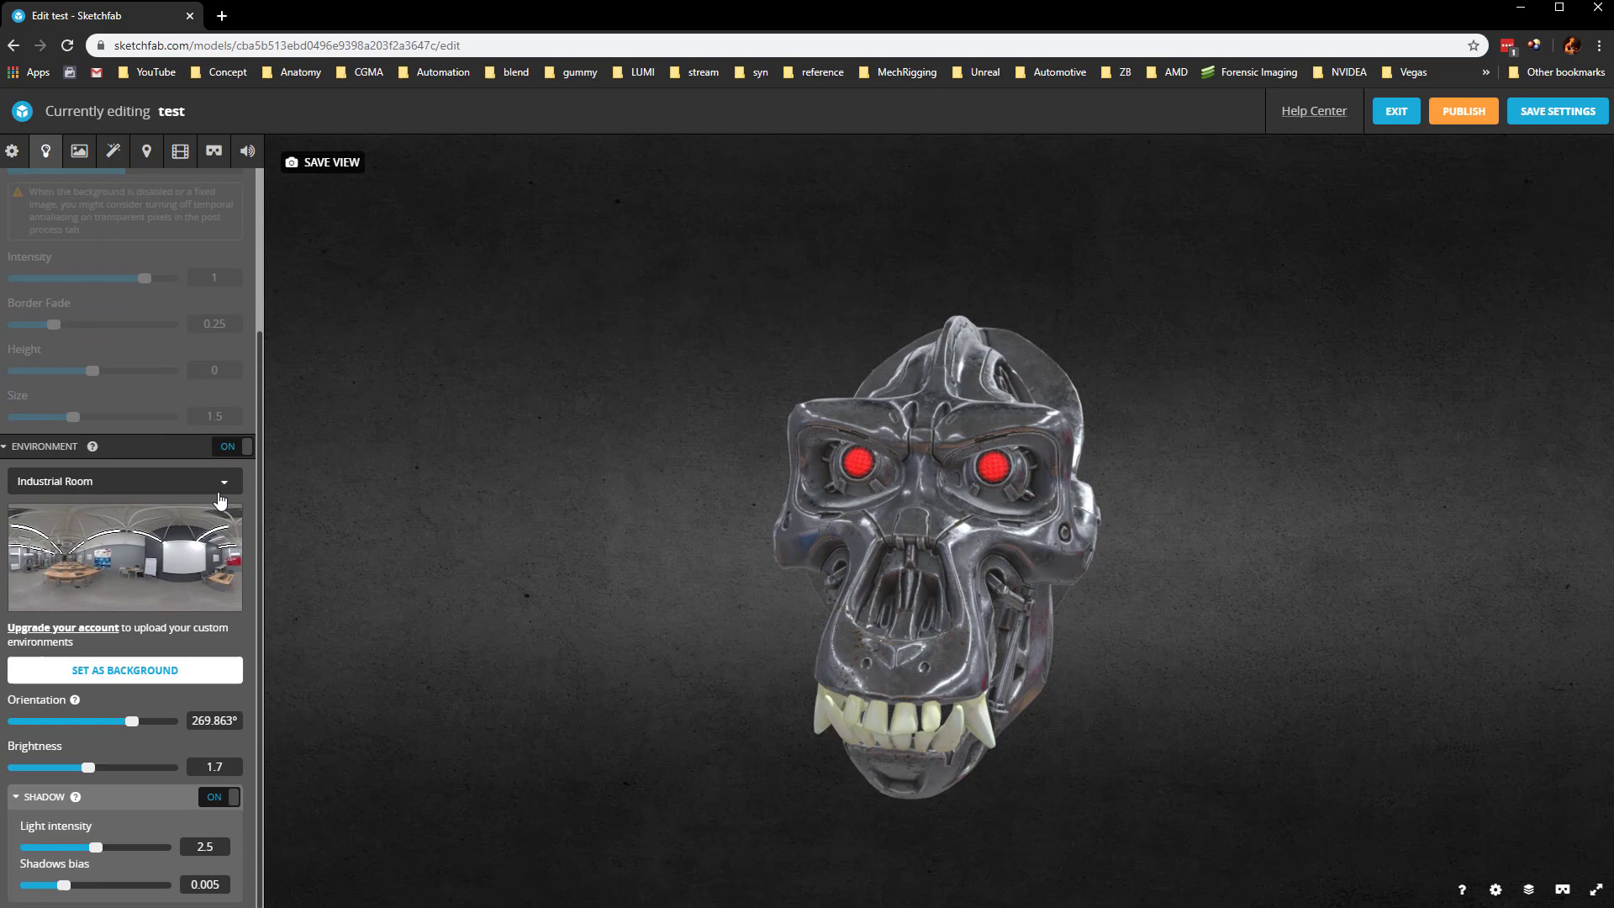
click(233, 449)
click(233, 449)
drag(132, 721, 139, 721)
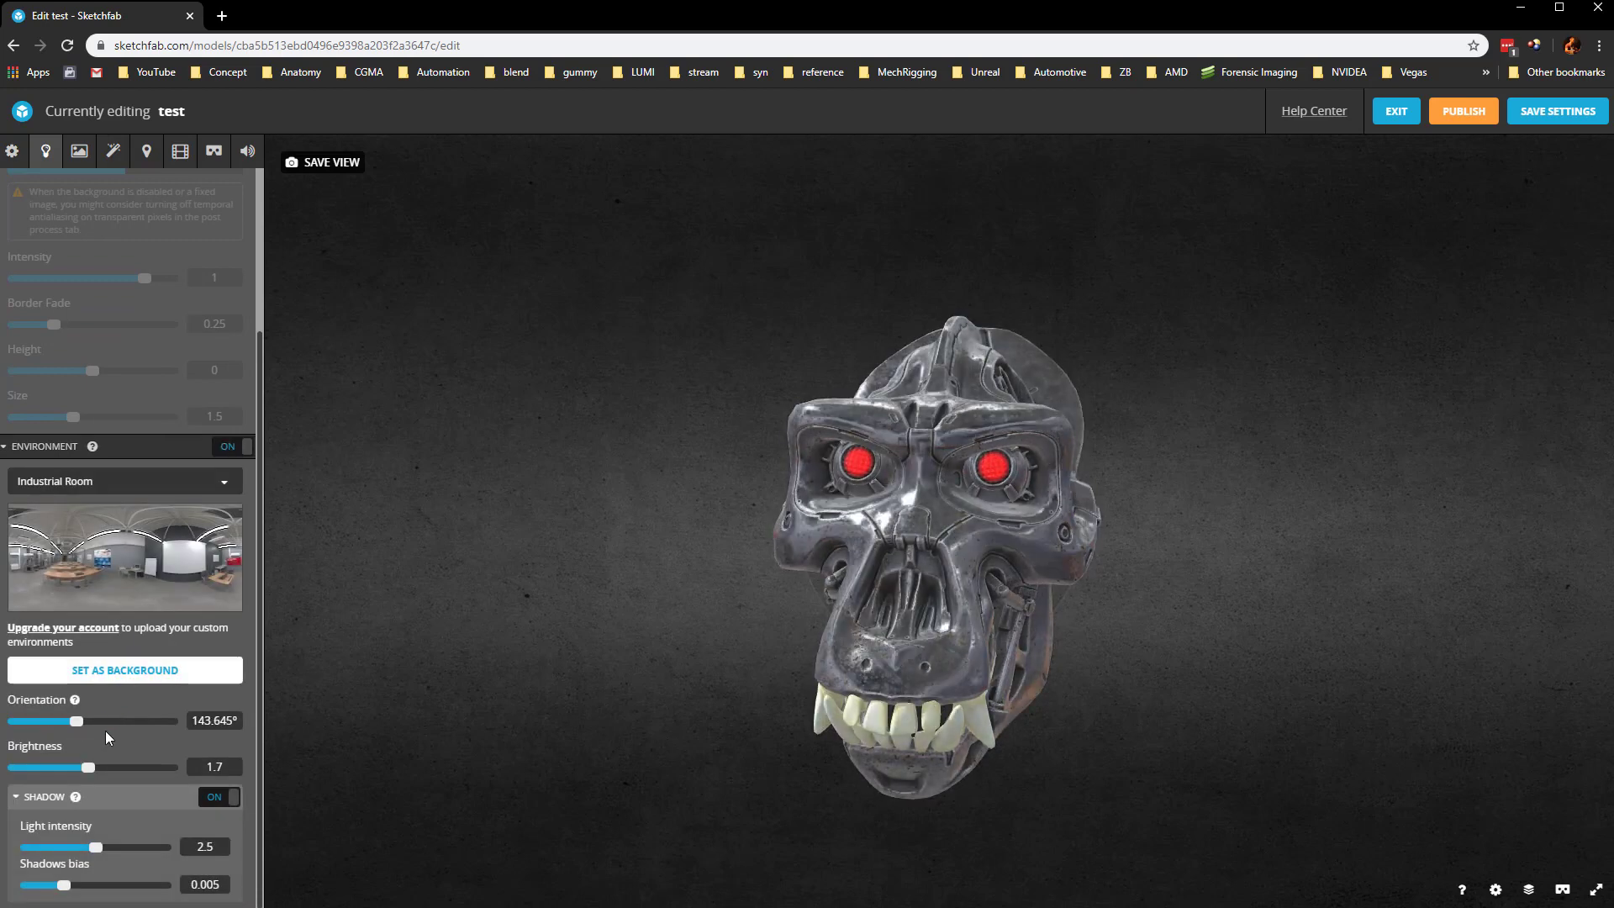
mouse_move(88, 769)
mouse_down()
mouse_move(65, 769)
mouse_move(103, 771)
mouse_move(84, 773)
mouse_up()
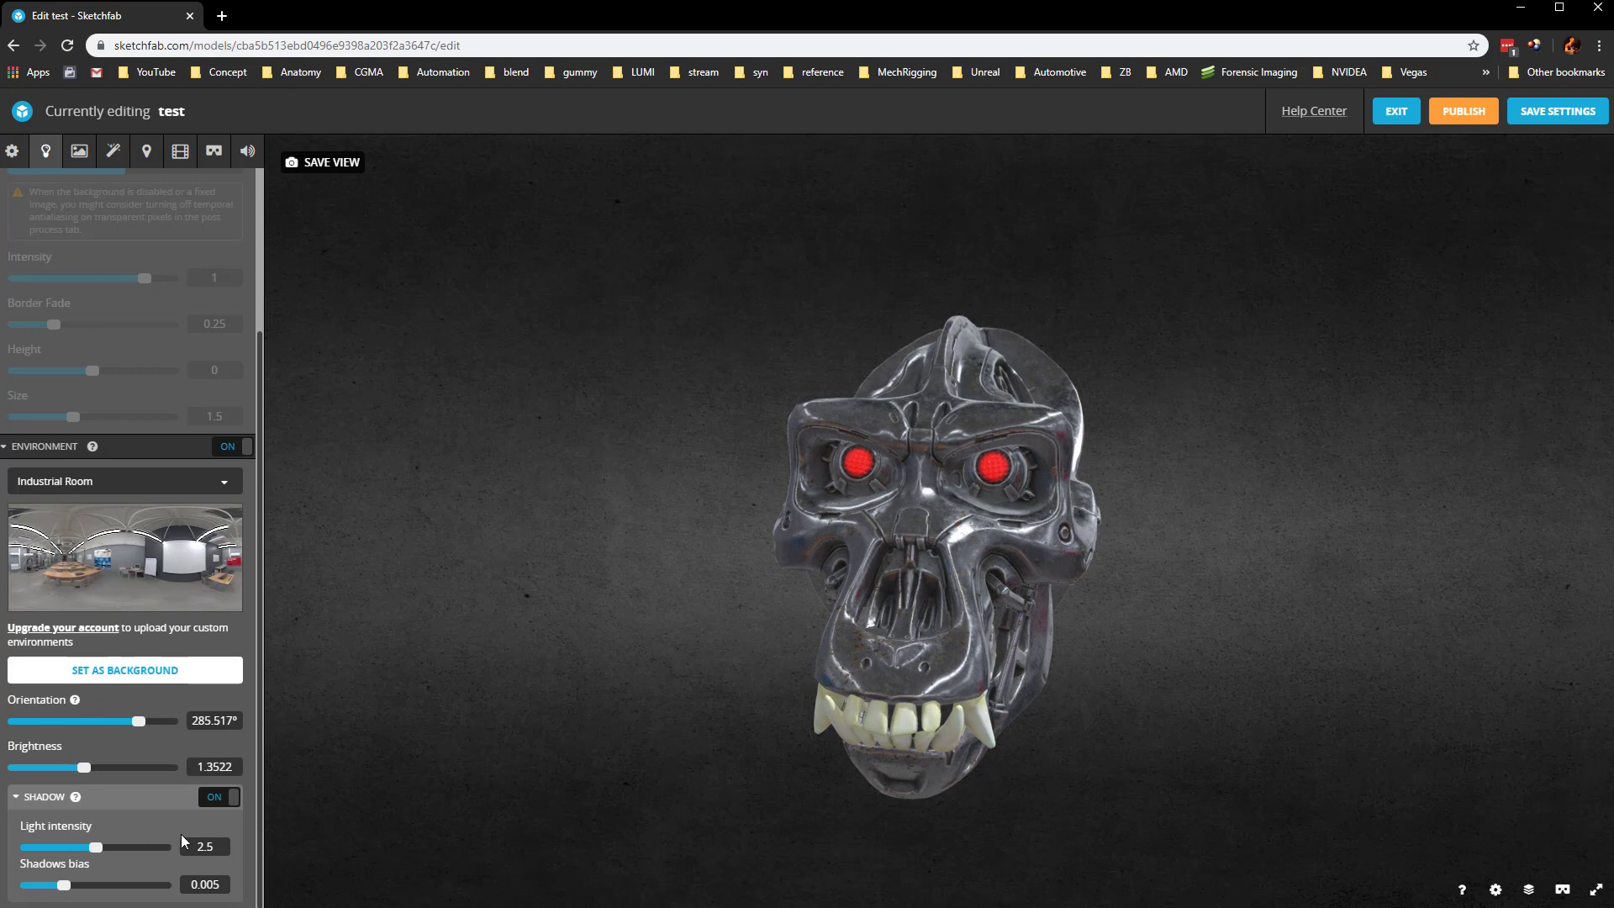
Toggle the environment's shadow off and on to compare its effect, and try adjusting the shadow's light intensity.
click(219, 797)
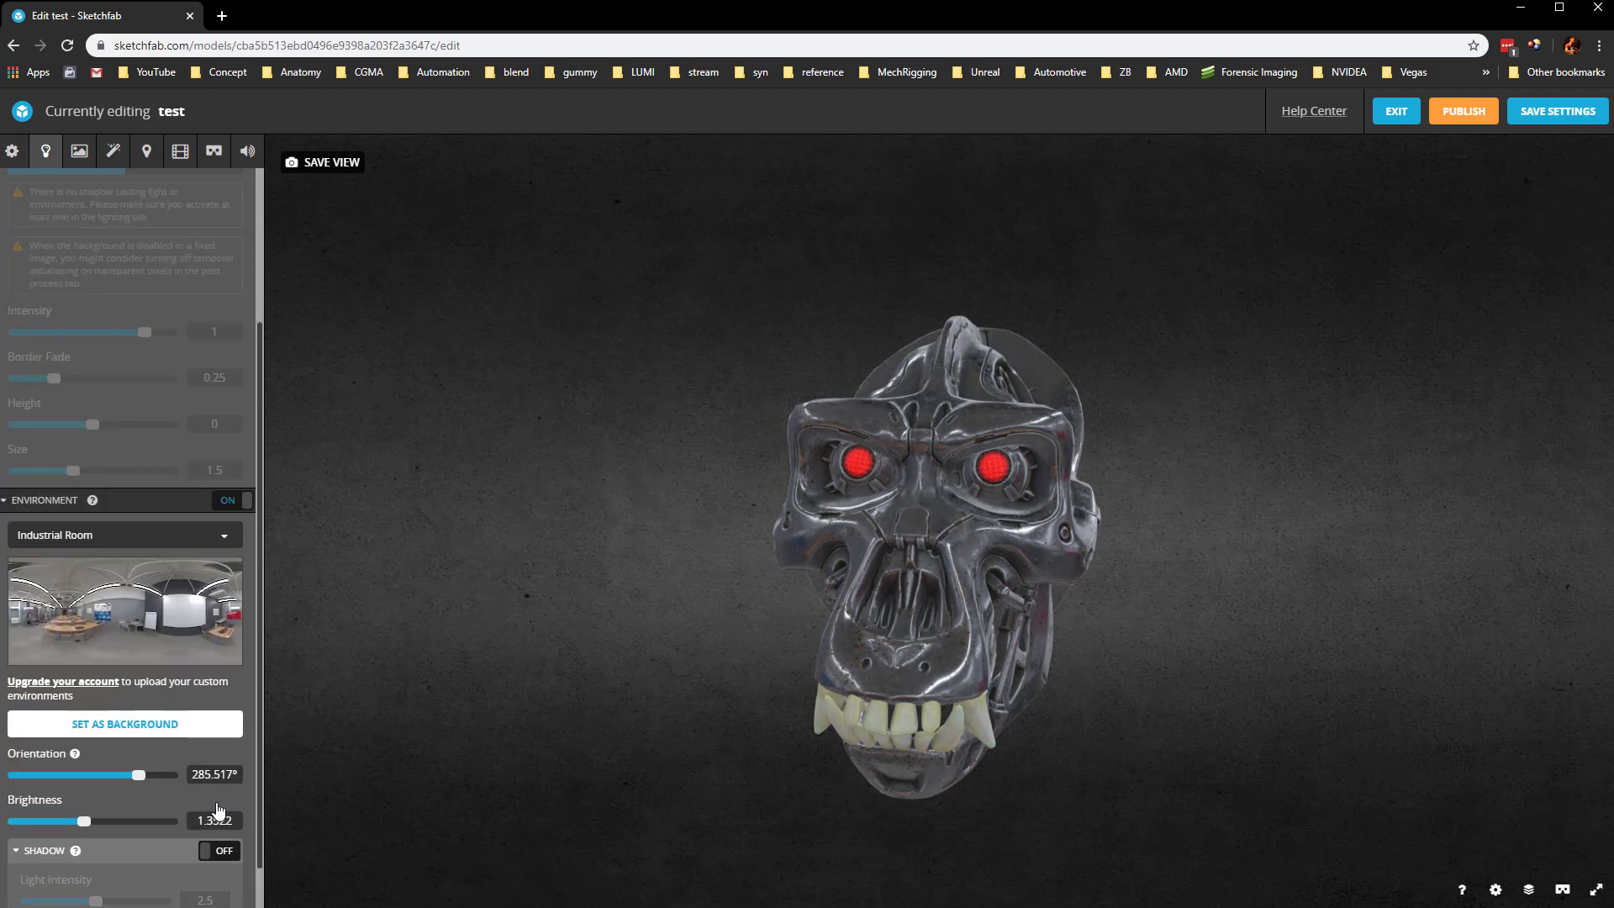
click(223, 851)
mouse_move(94, 850)
mouse_down()
mouse_move(140, 857)
mouse_move(98, 858)
mouse_up()
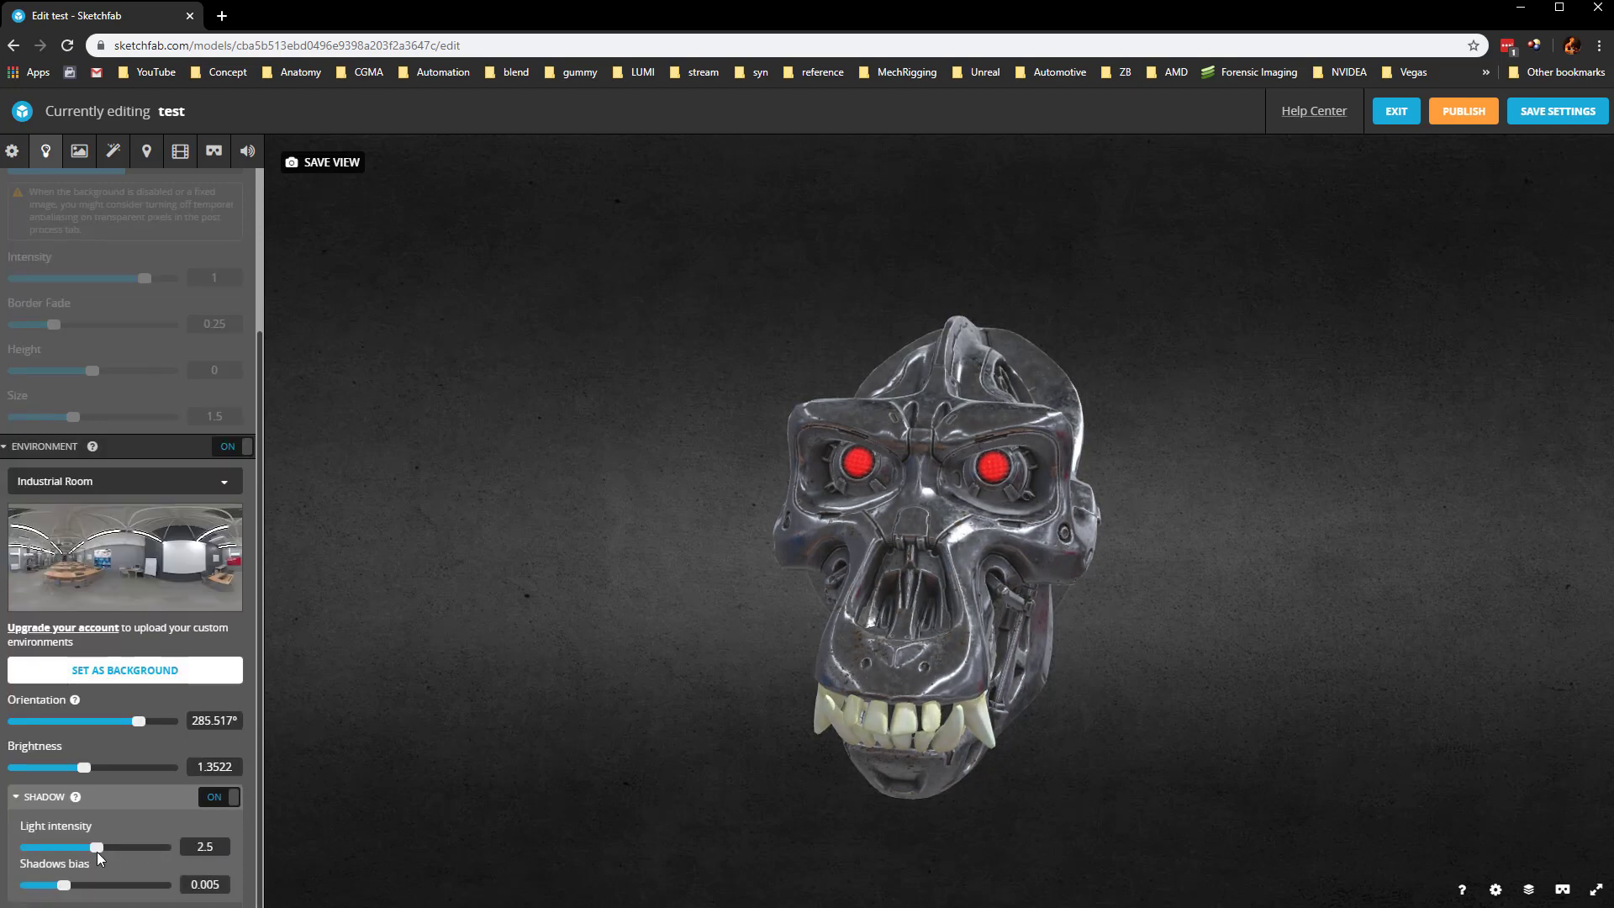
Browse the other environments and try Pine Tree Arch as the lighting on the skull.
click(225, 485)
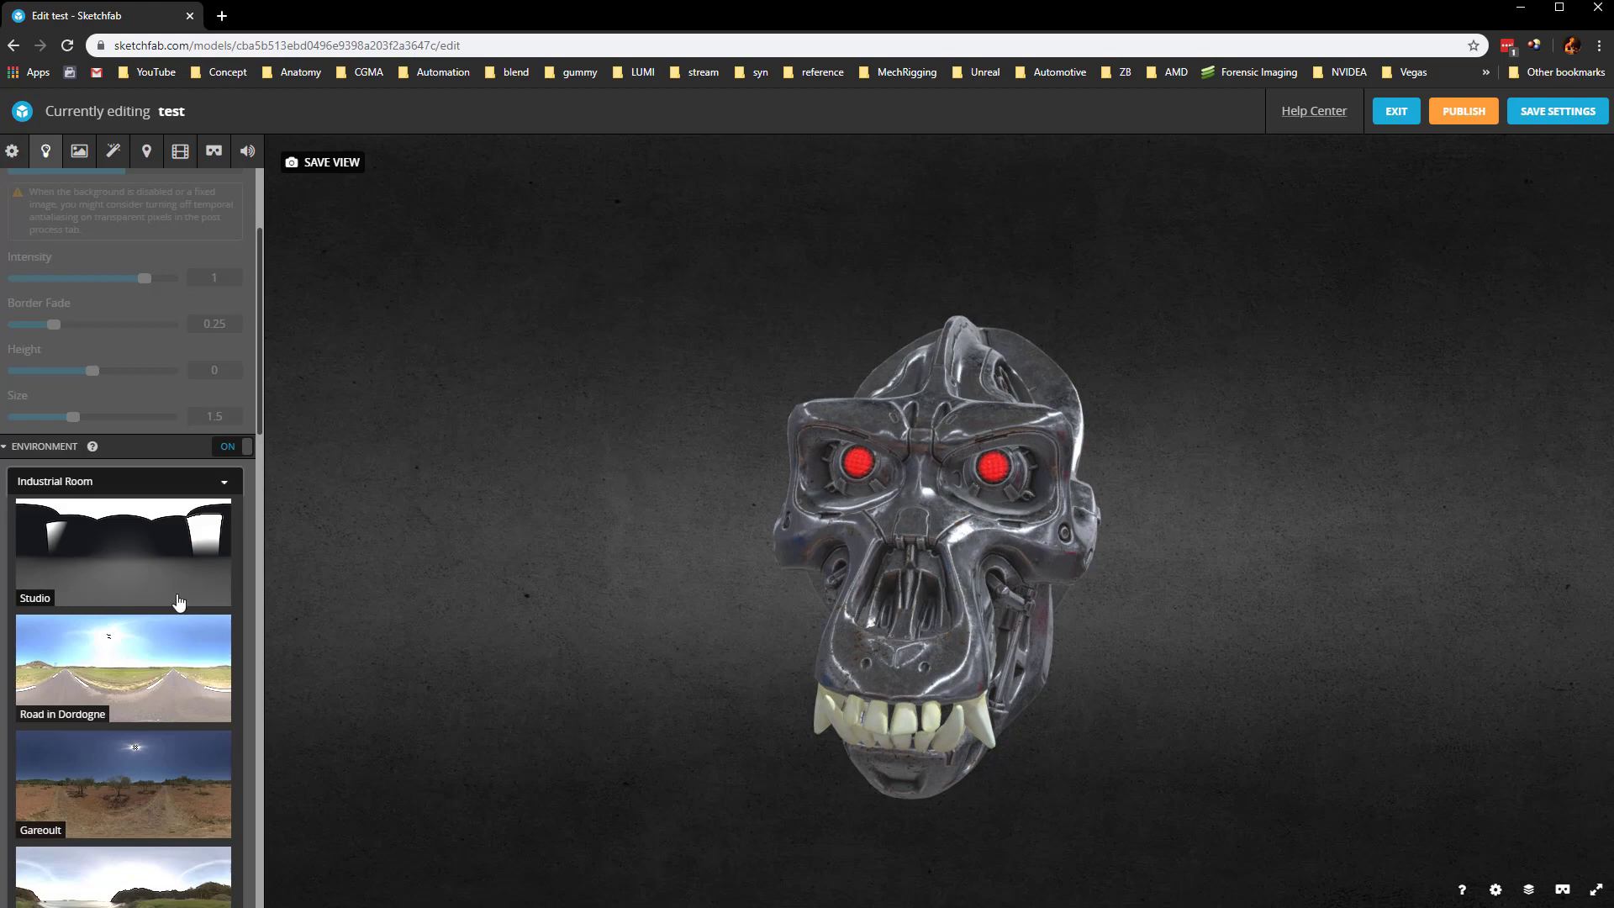
scroll(155, 687, down, 10)
scroll(156, 687, down, 4)
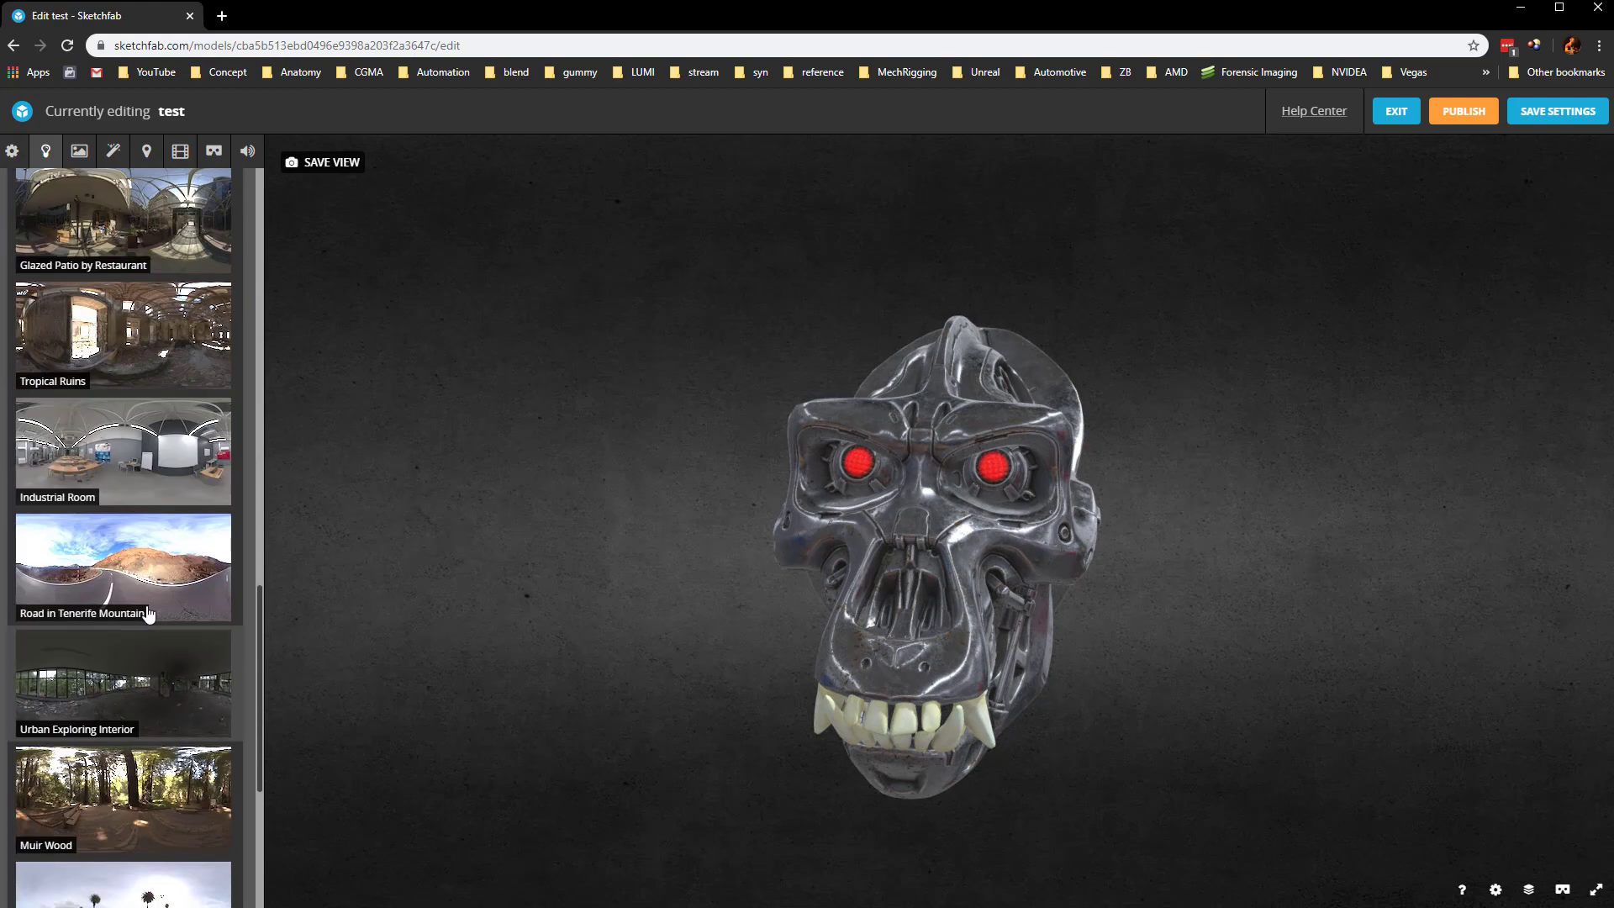
click(158, 574)
shift+drag(522, 583, 594, 594)
click(202, 485)
click(84, 708)
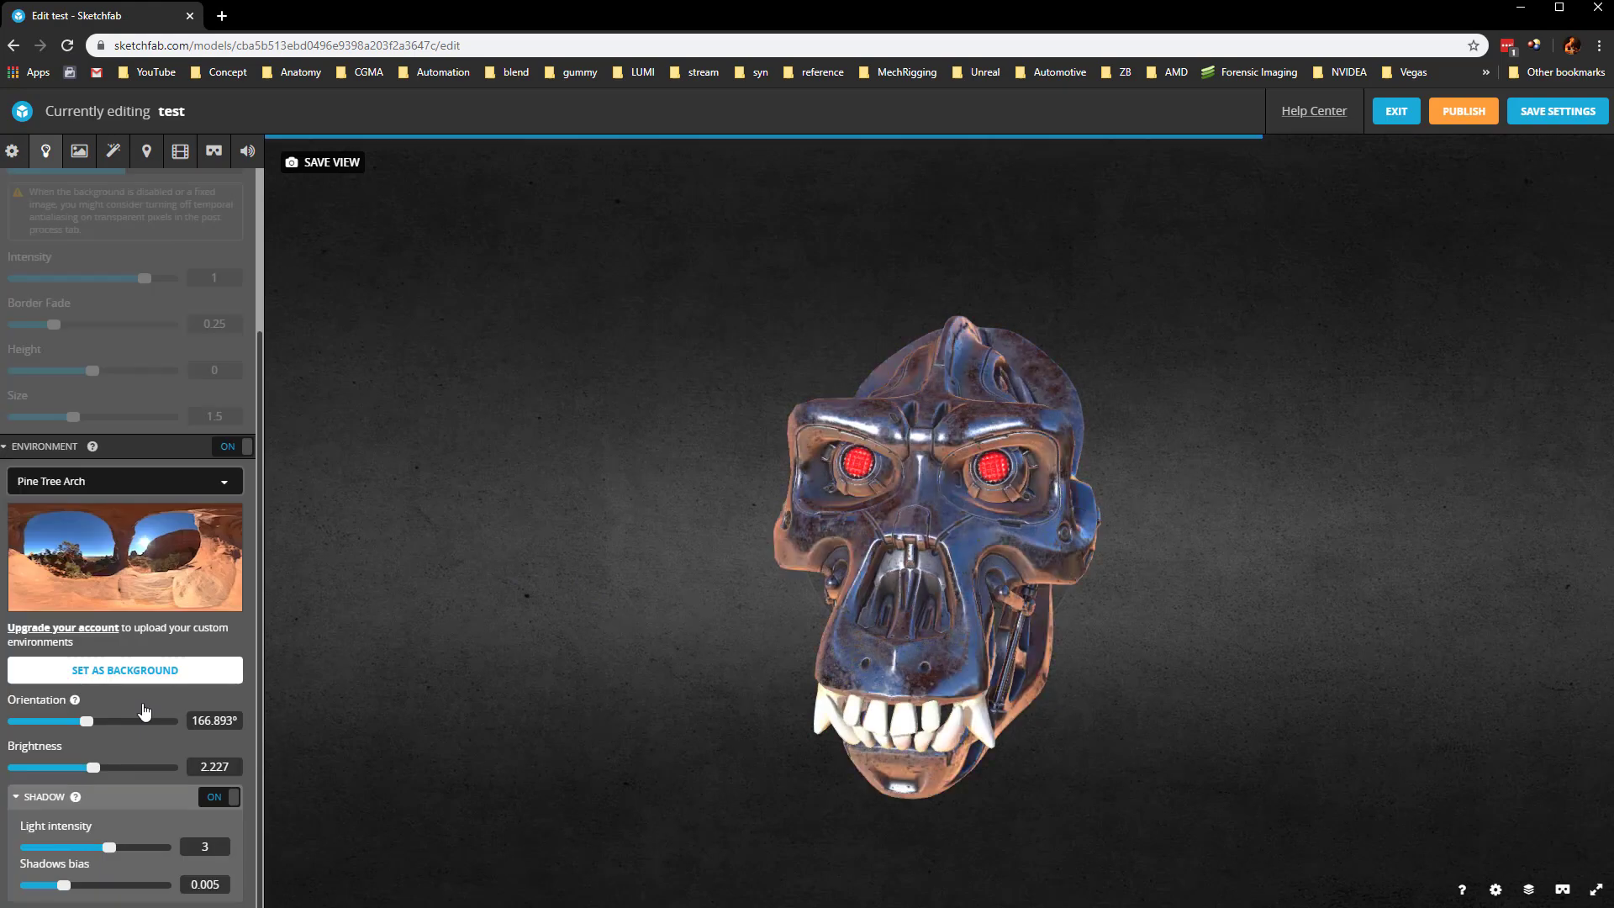
Change the environment lighting to Road in Dordogne.
click(224, 481)
scroll(160, 666, up, 10)
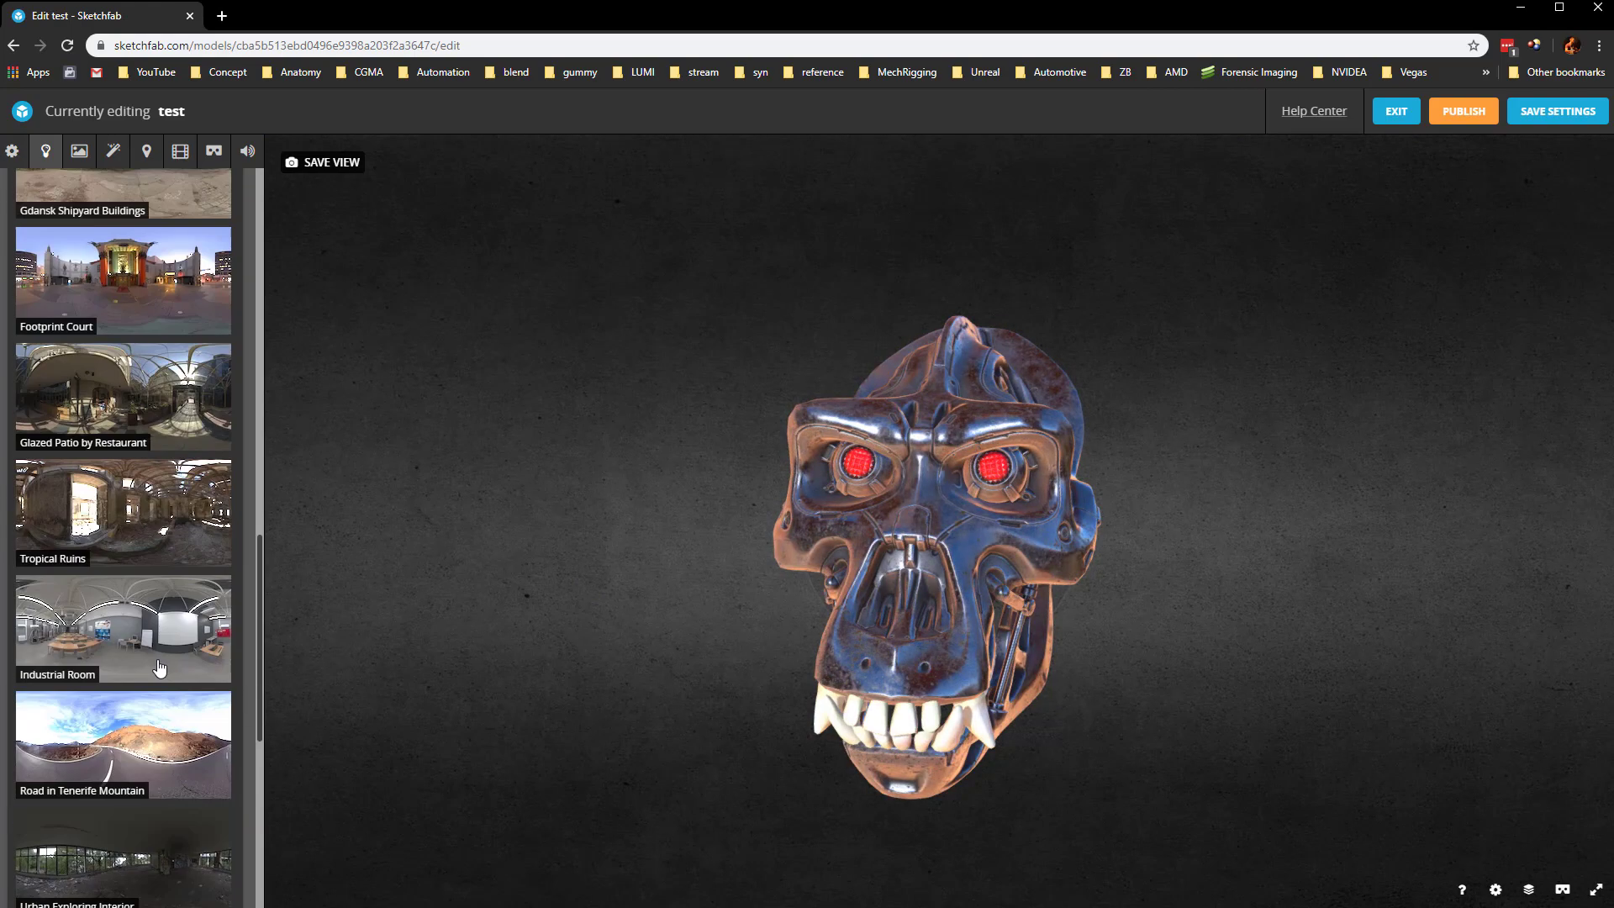
scroll(151, 605, down, 3)
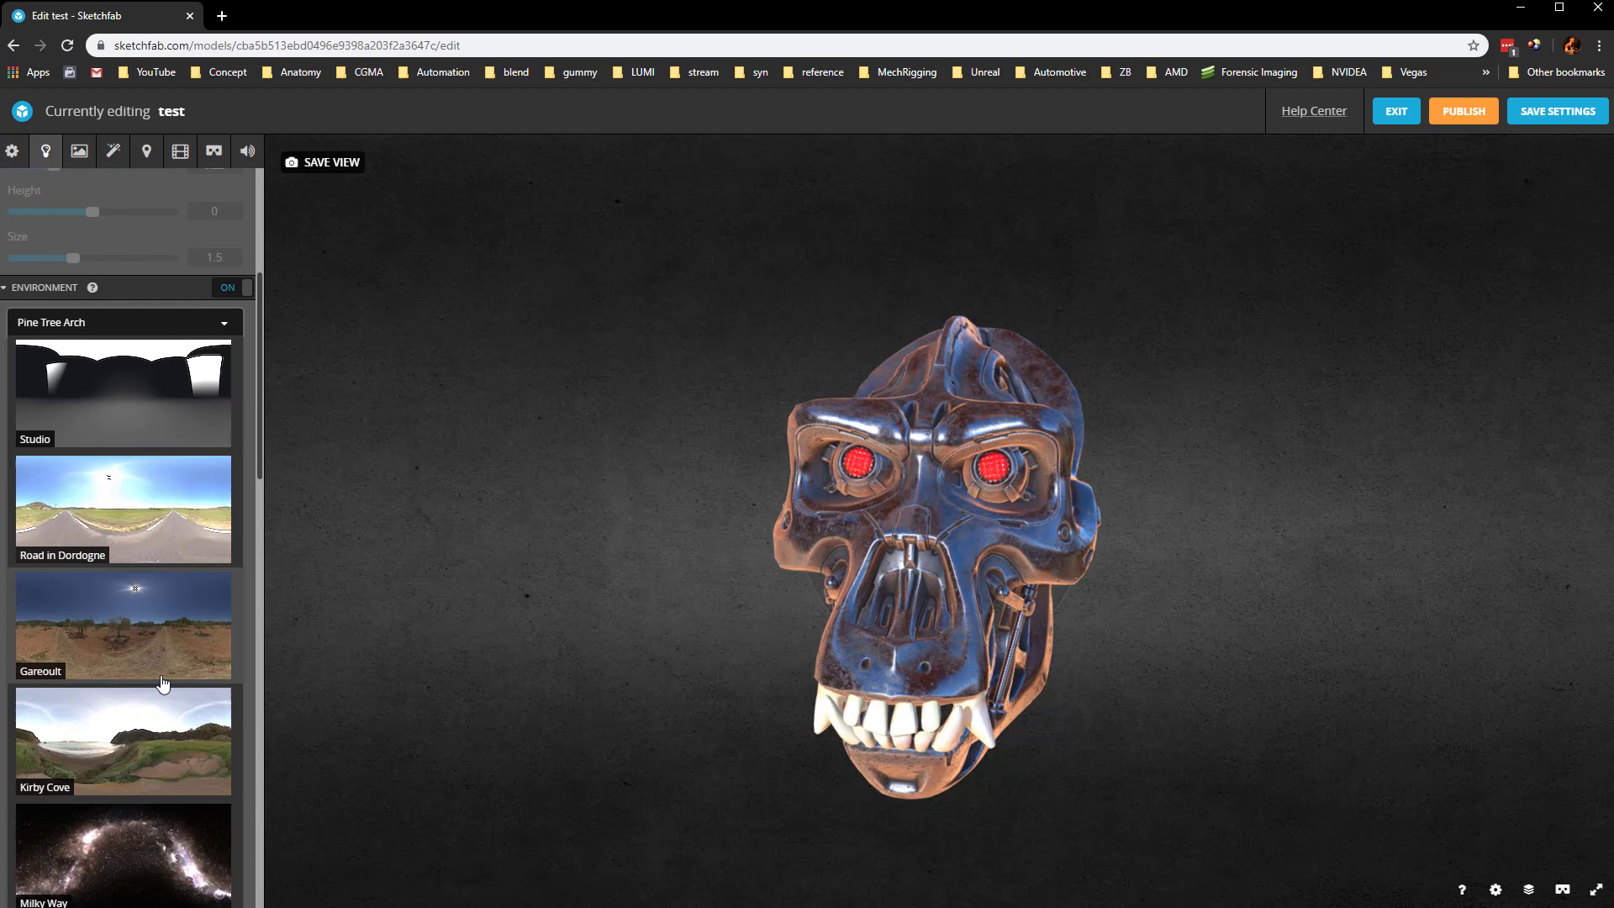
click(130, 529)
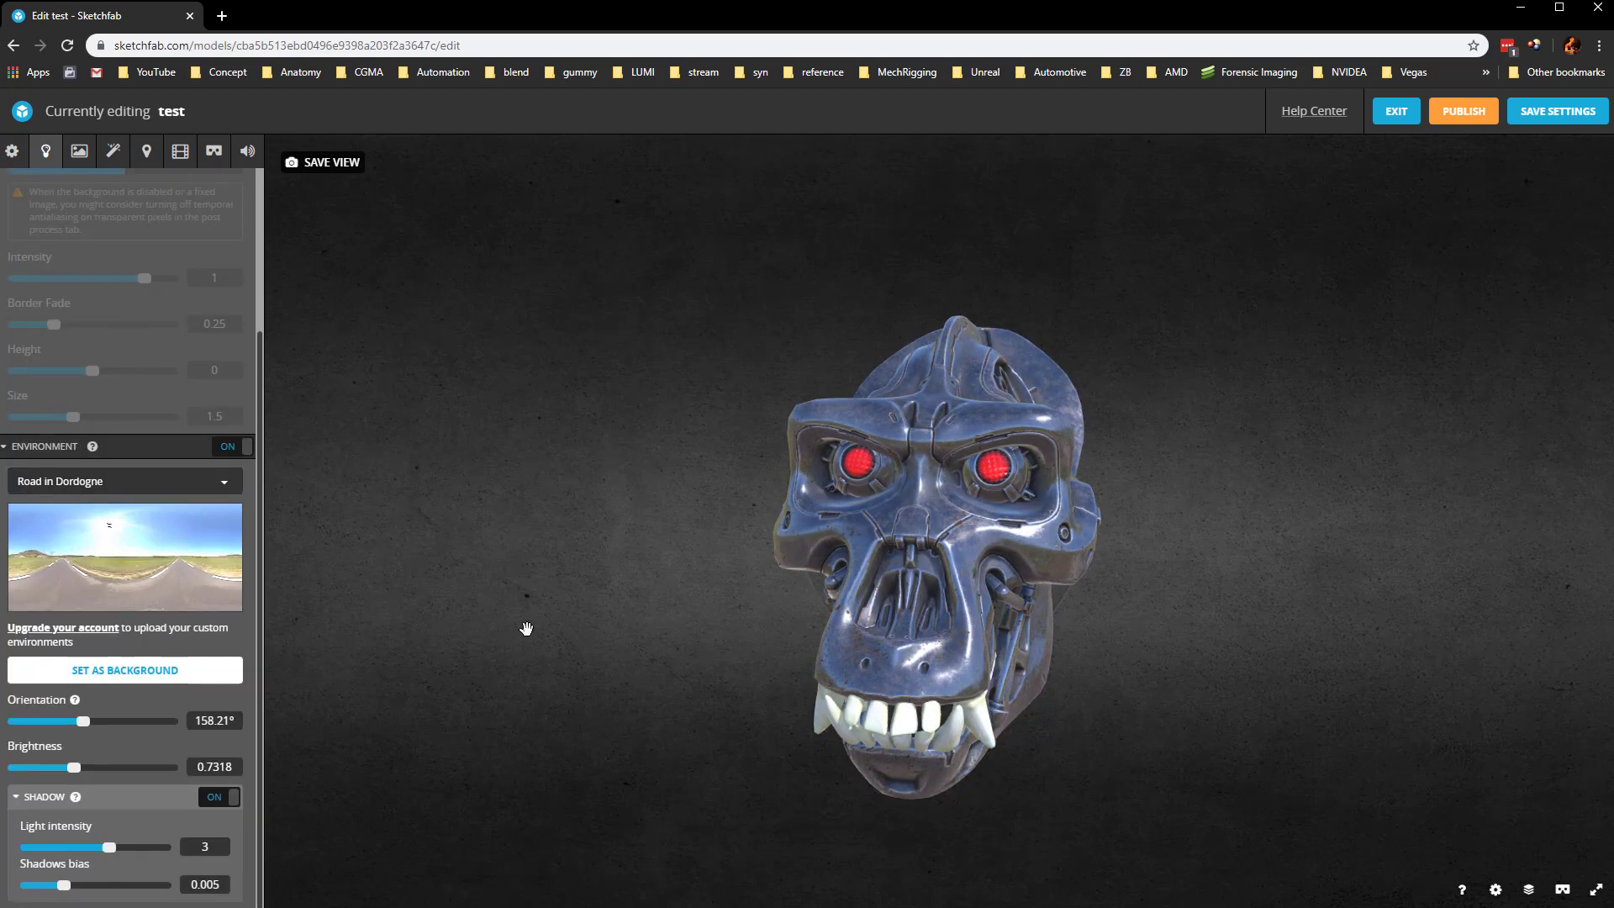
Turn on the three directional lights and the ground shadows as Shadow Catcher, and rotate the lighting around the skull.
scroll(139, 302, up, 3)
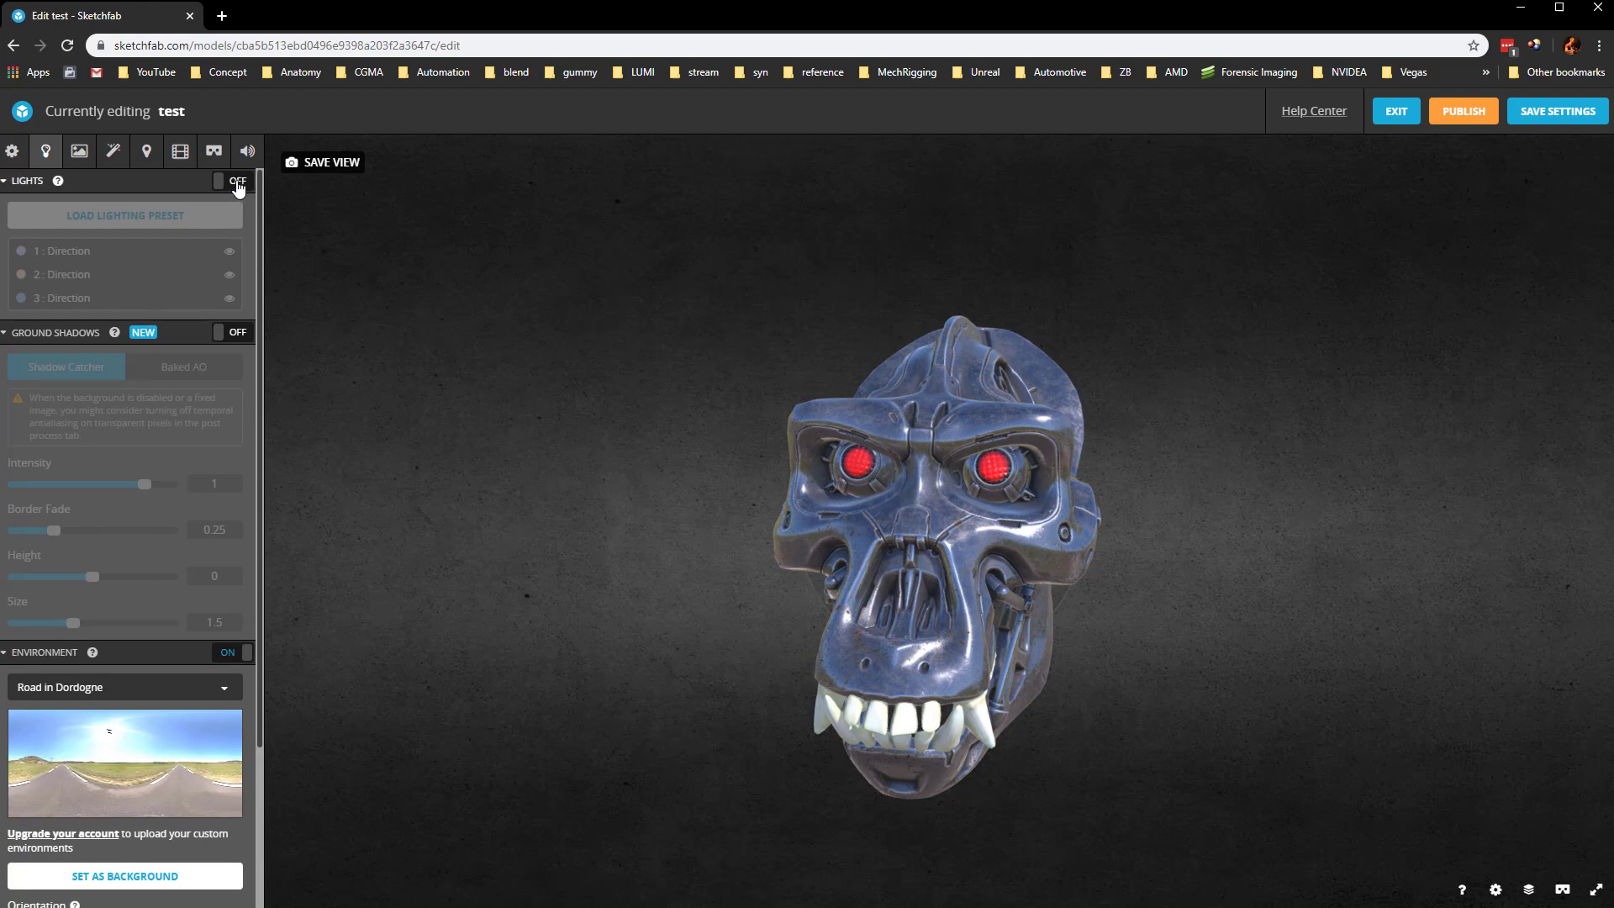
click(238, 181)
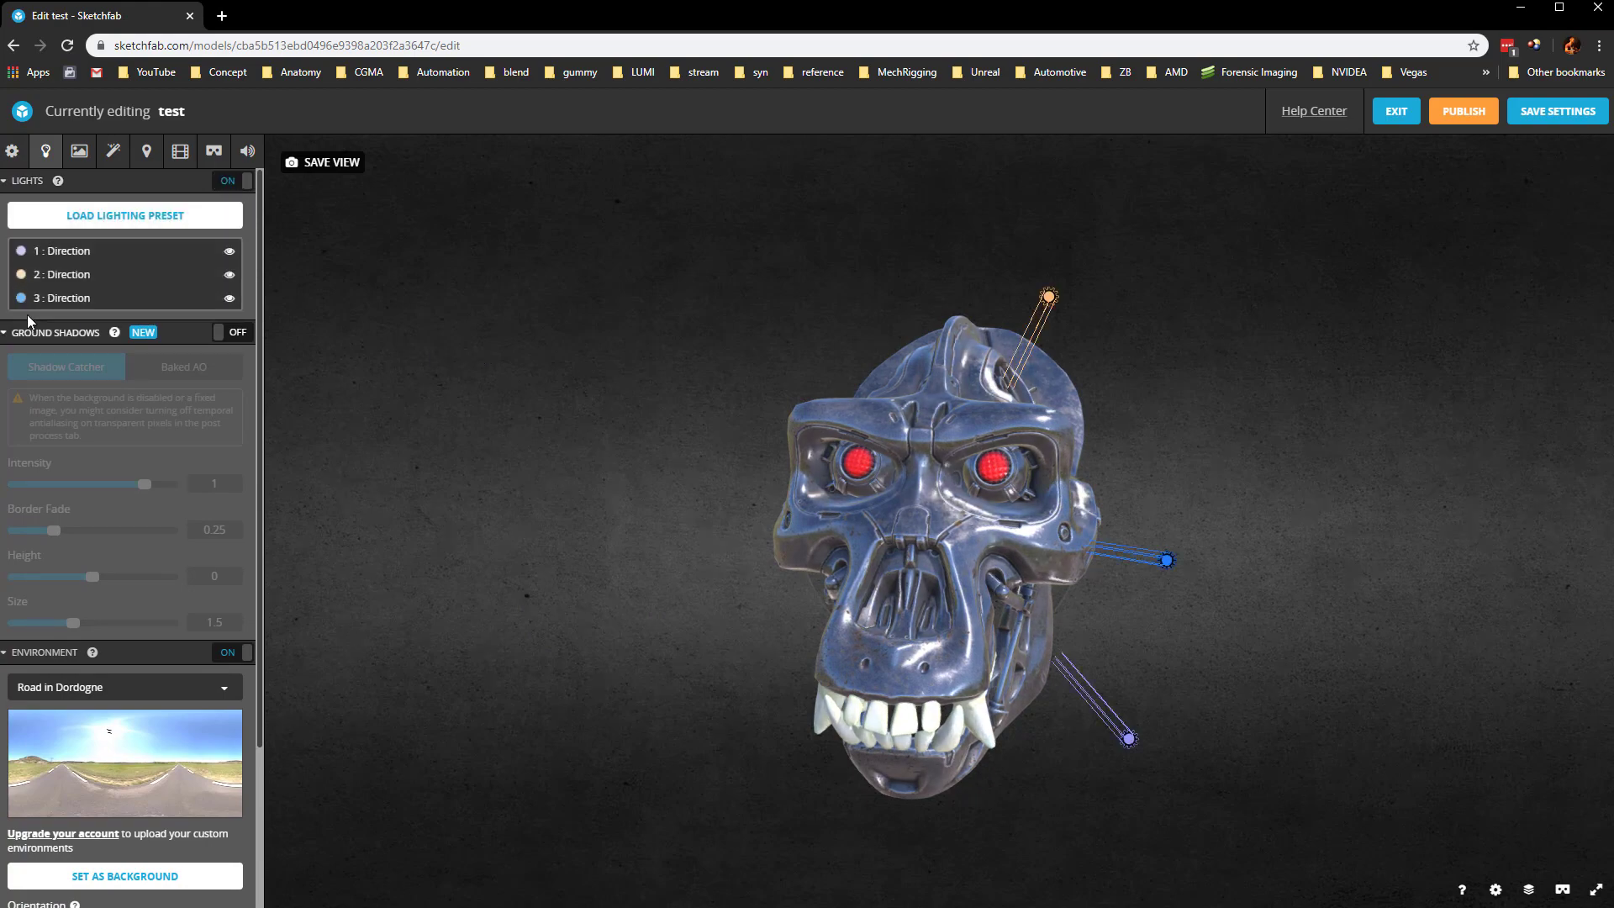
click(238, 332)
shift+drag(832, 508, 663, 483)
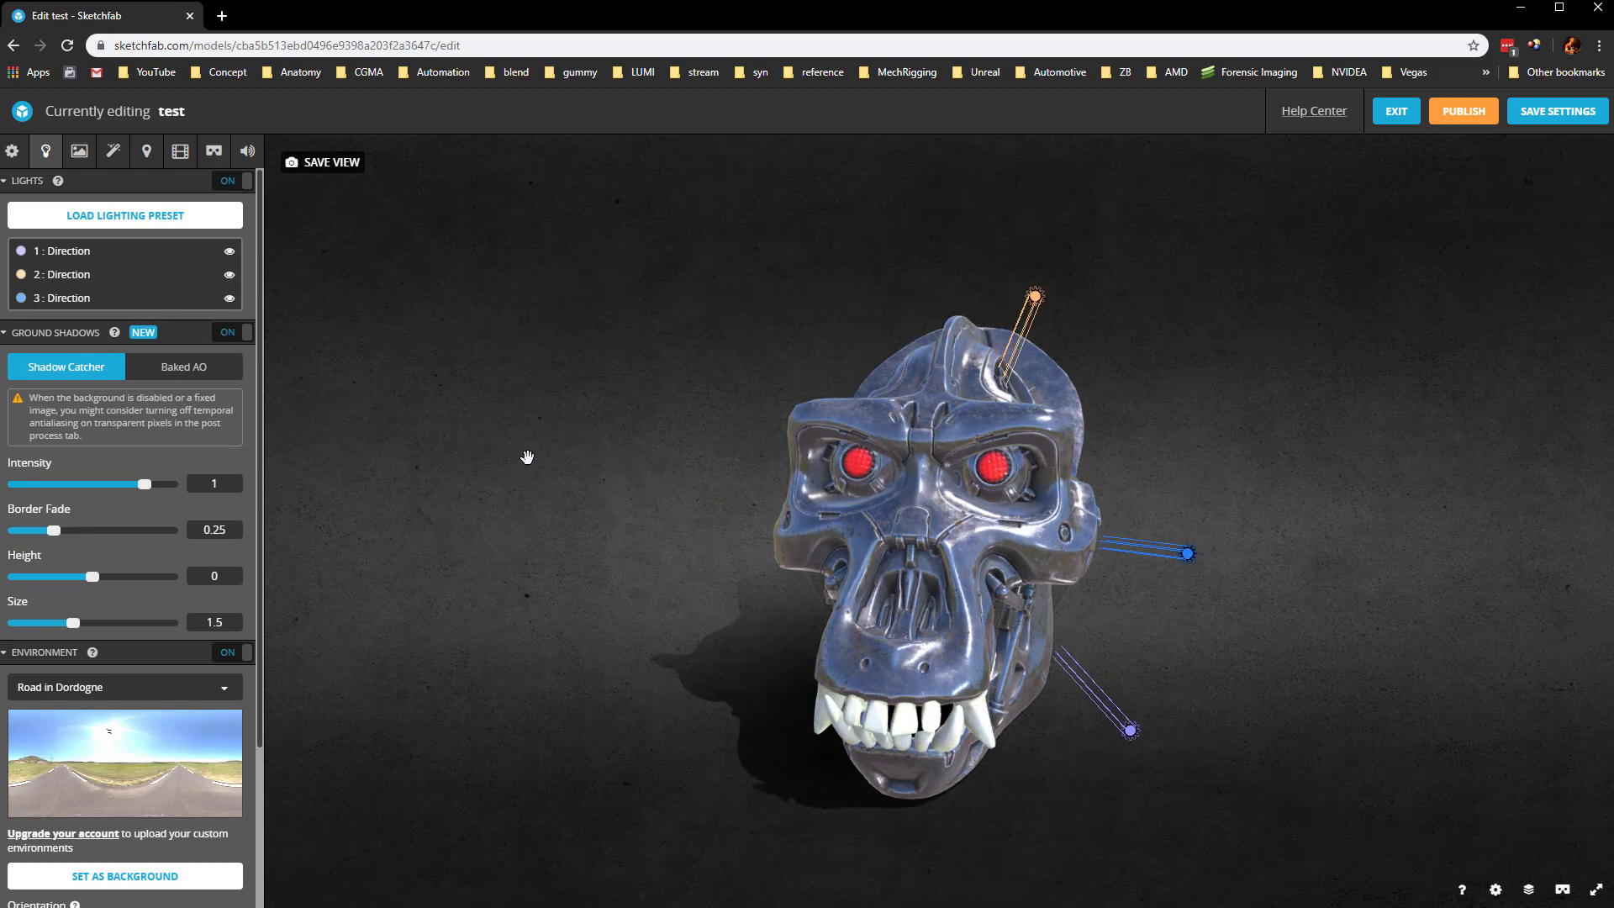
shift+drag(527, 456, 832, 573)
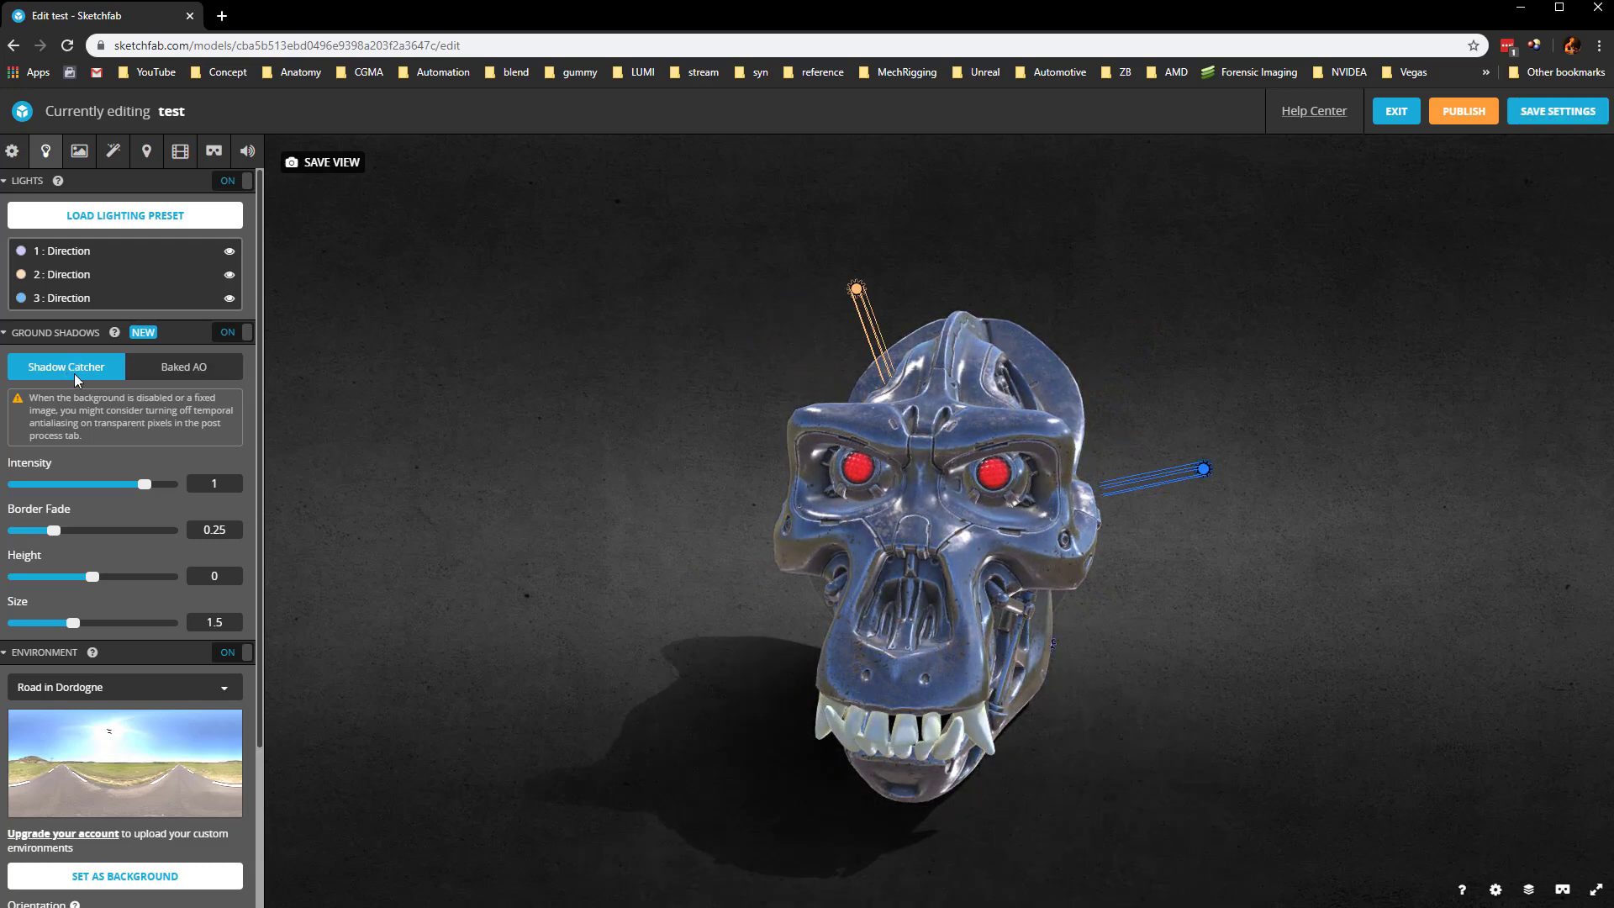
Switch the ground shadows to Baked AO and rotate the lighting around the skull to judge the effect.
click(178, 379)
shift+drag(807, 525, 598, 497)
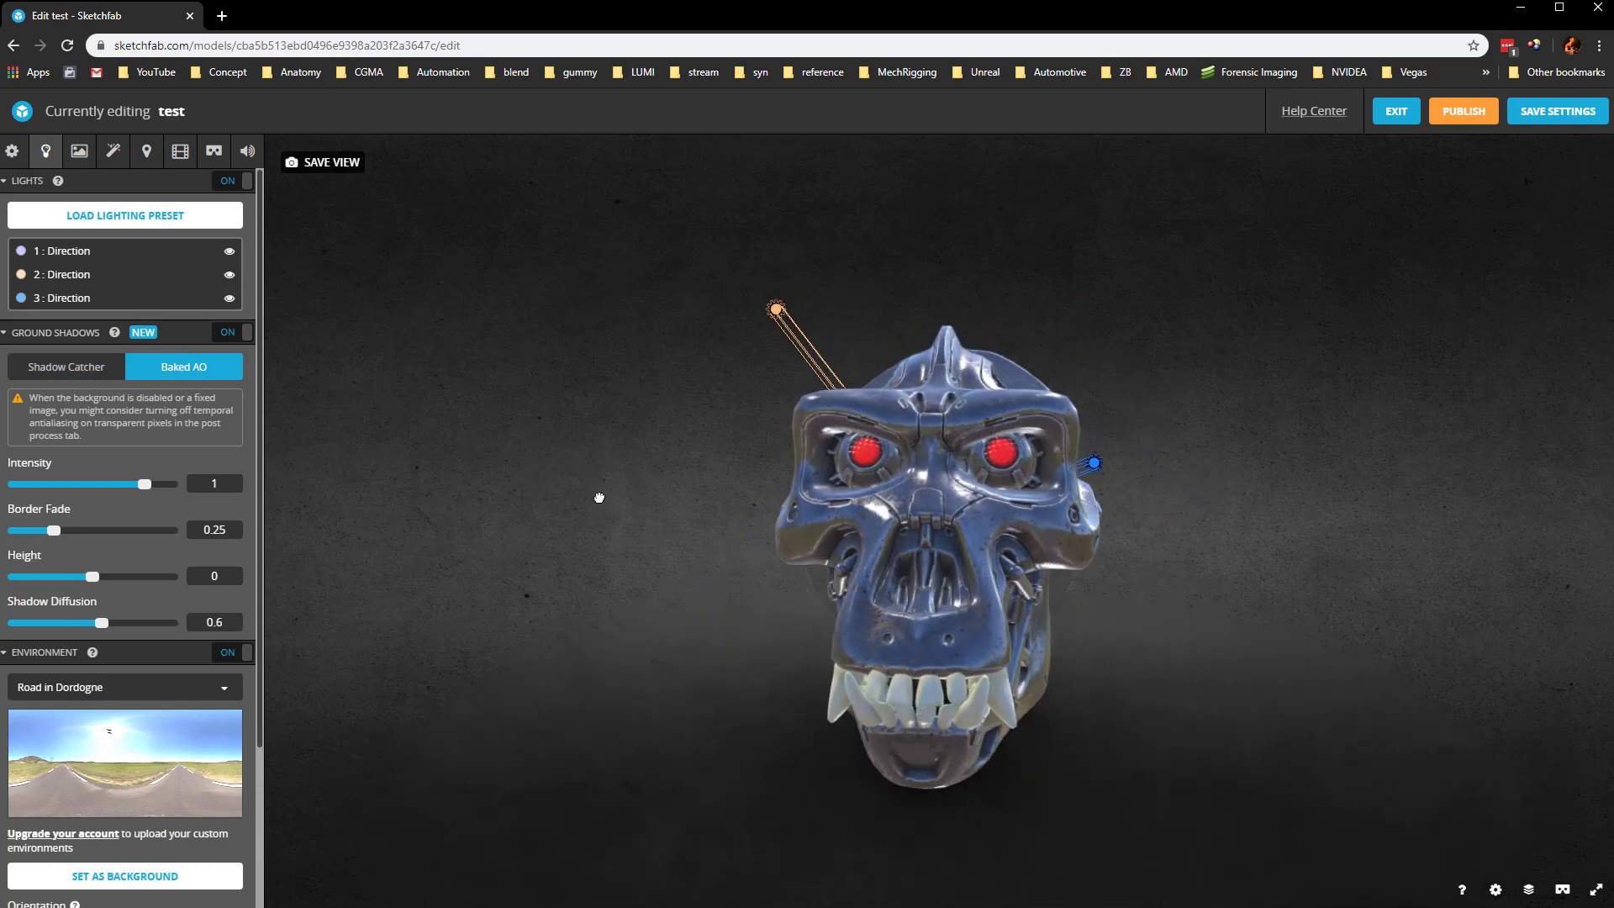
click(139, 218)
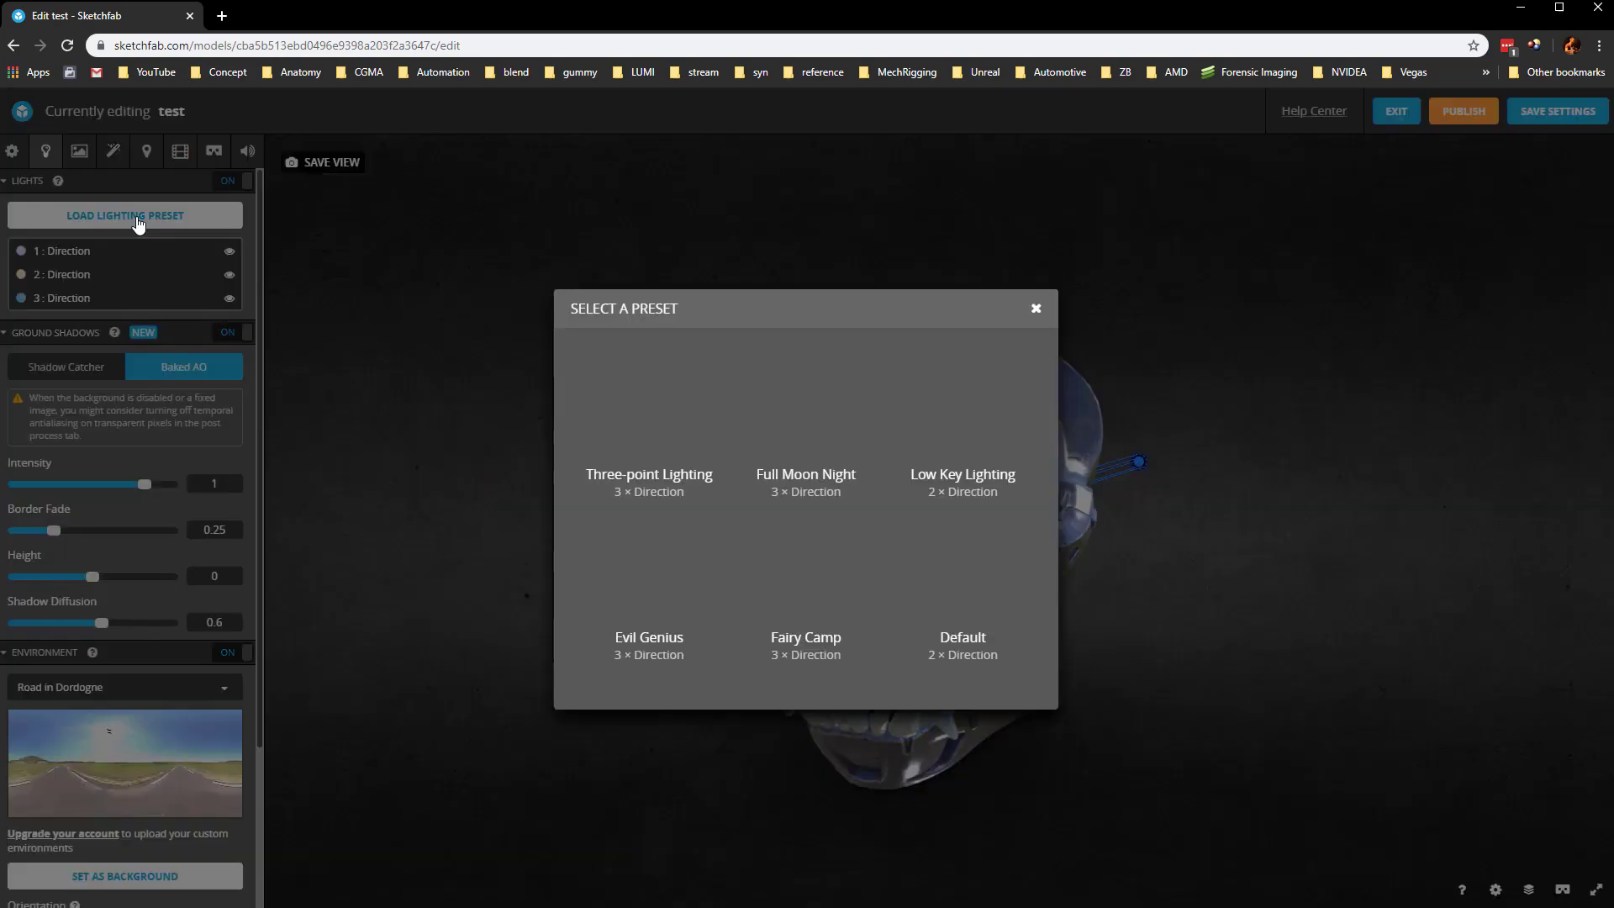
click(508, 504)
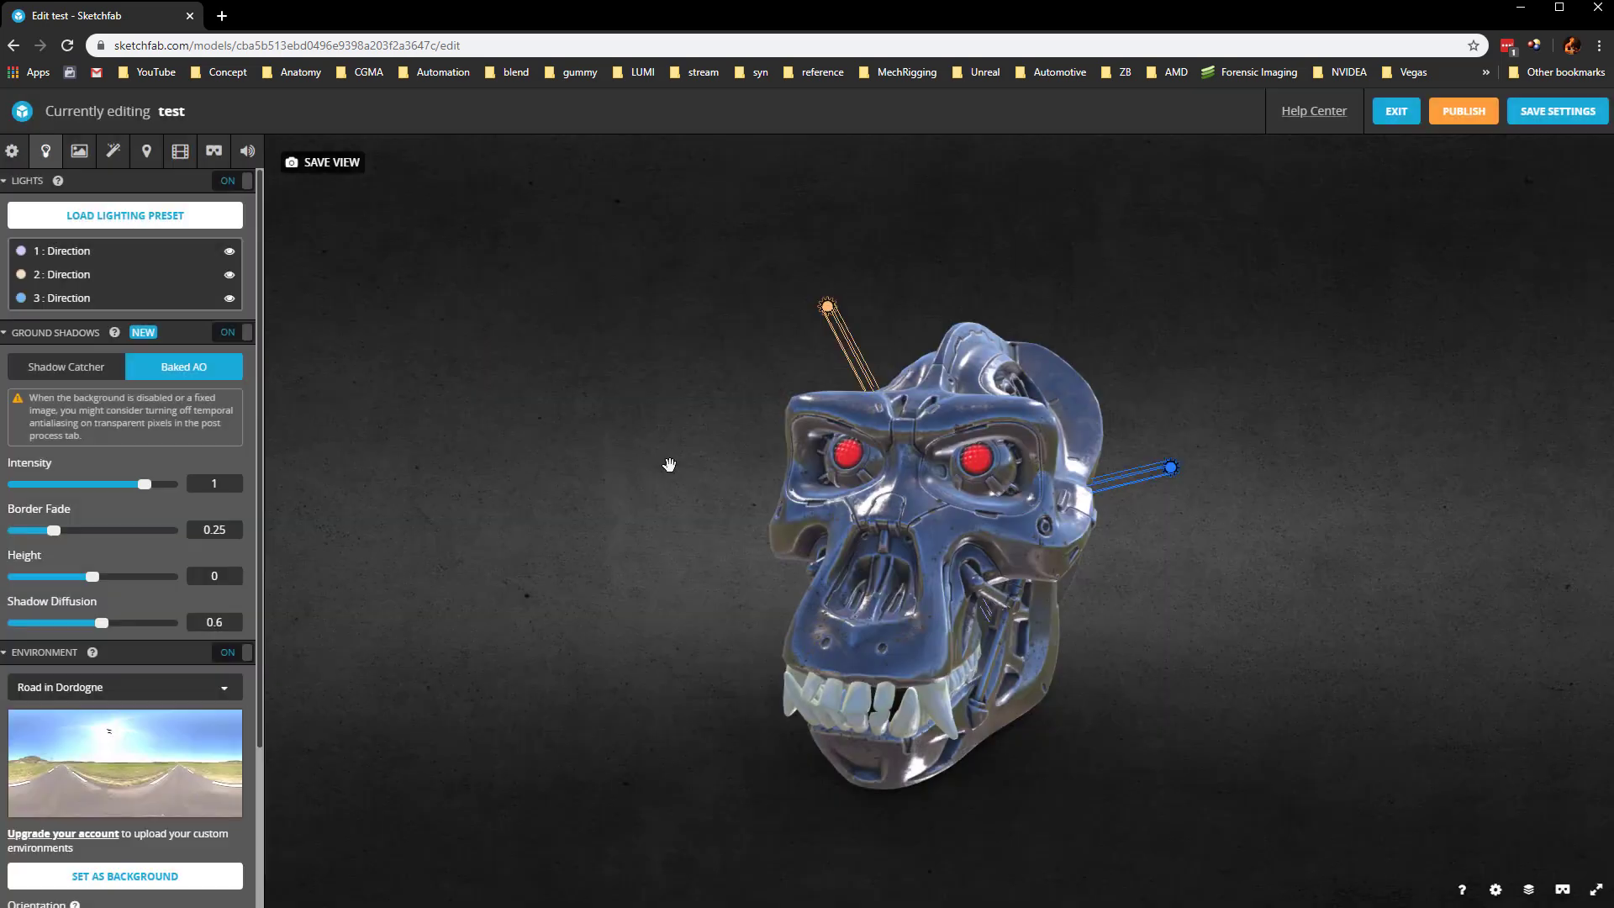
drag(1146, 670, 704, 539)
Enable cast shadows on the first two directional lights, set the second one's intensity to about 0.58, and select the third.
click(69, 254)
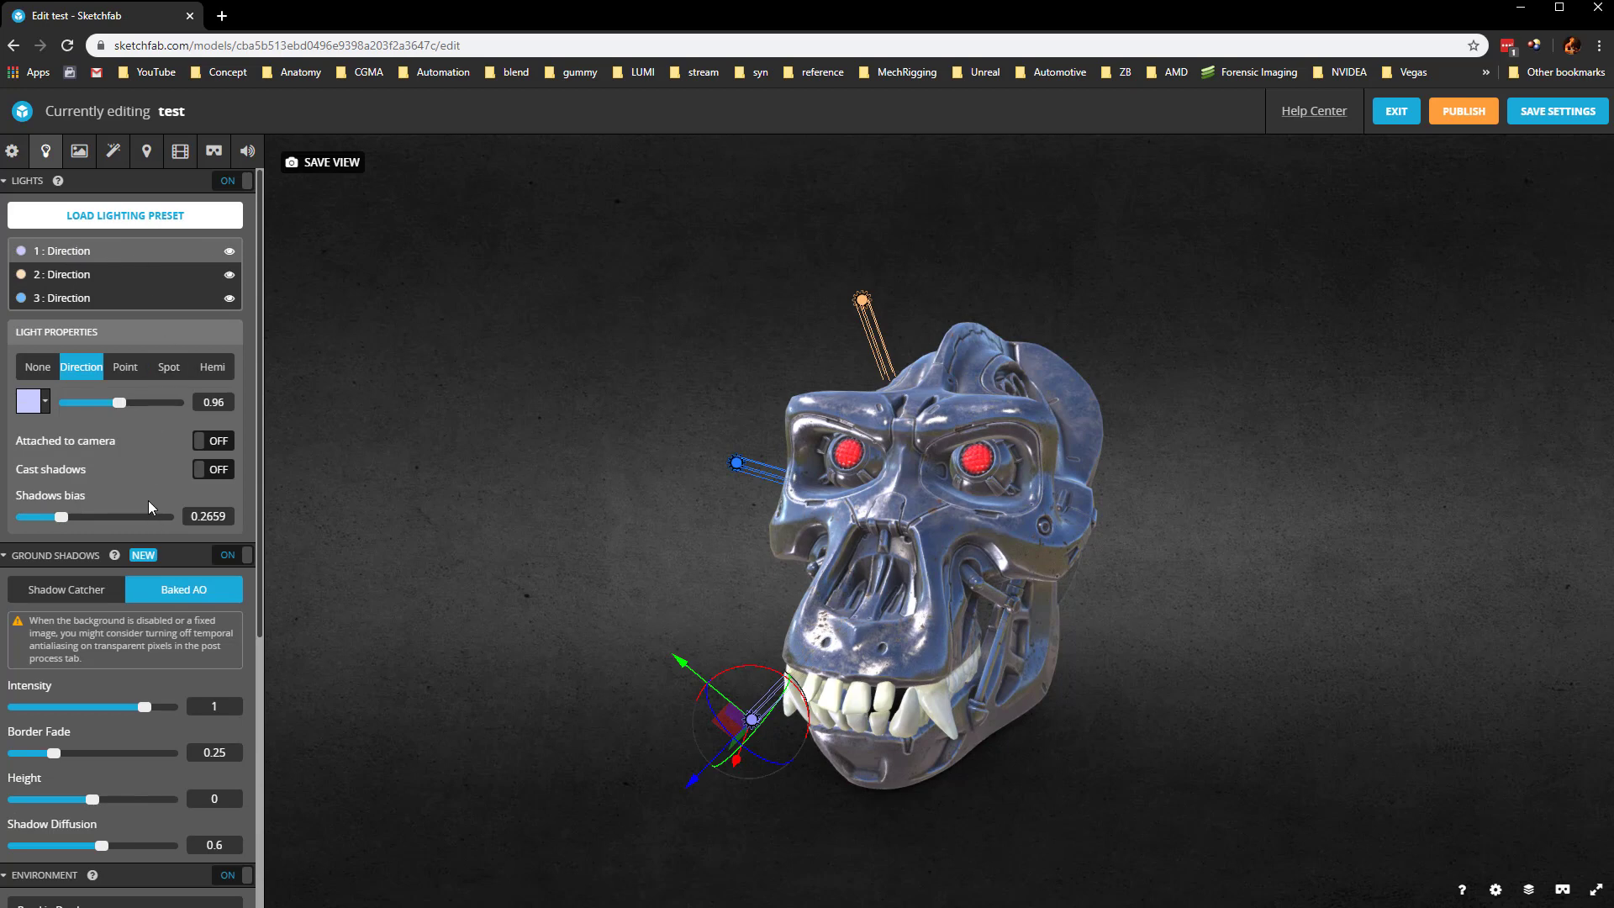
click(221, 478)
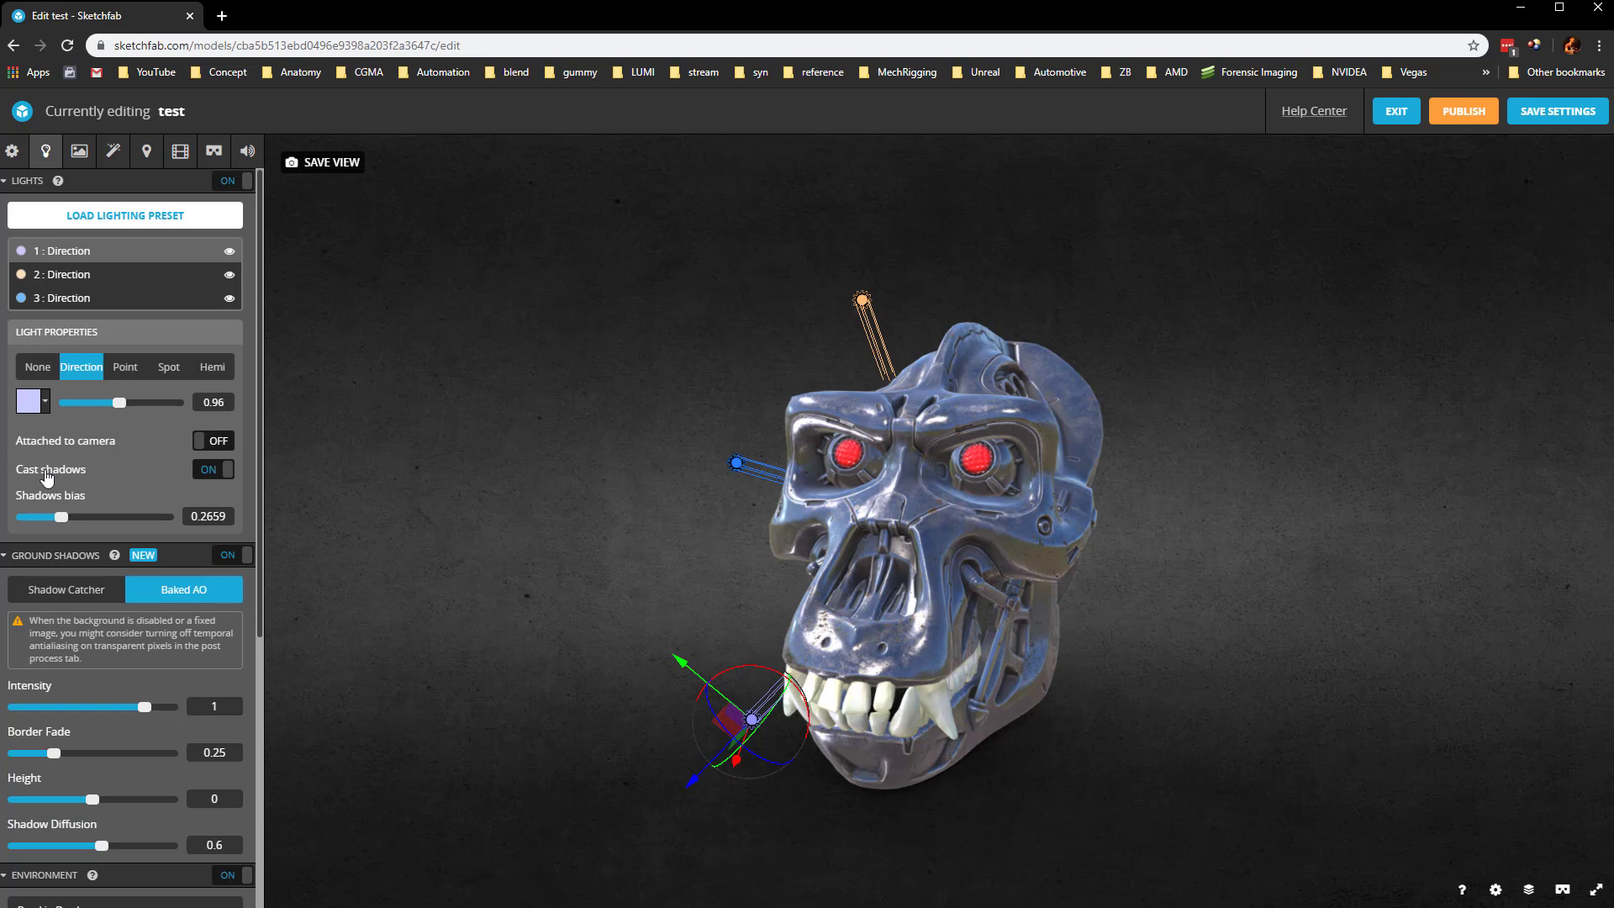
mouse_move(117, 401)
mouse_down()
mouse_move(170, 401)
mouse_move(94, 405)
mouse_up()
click(82, 274)
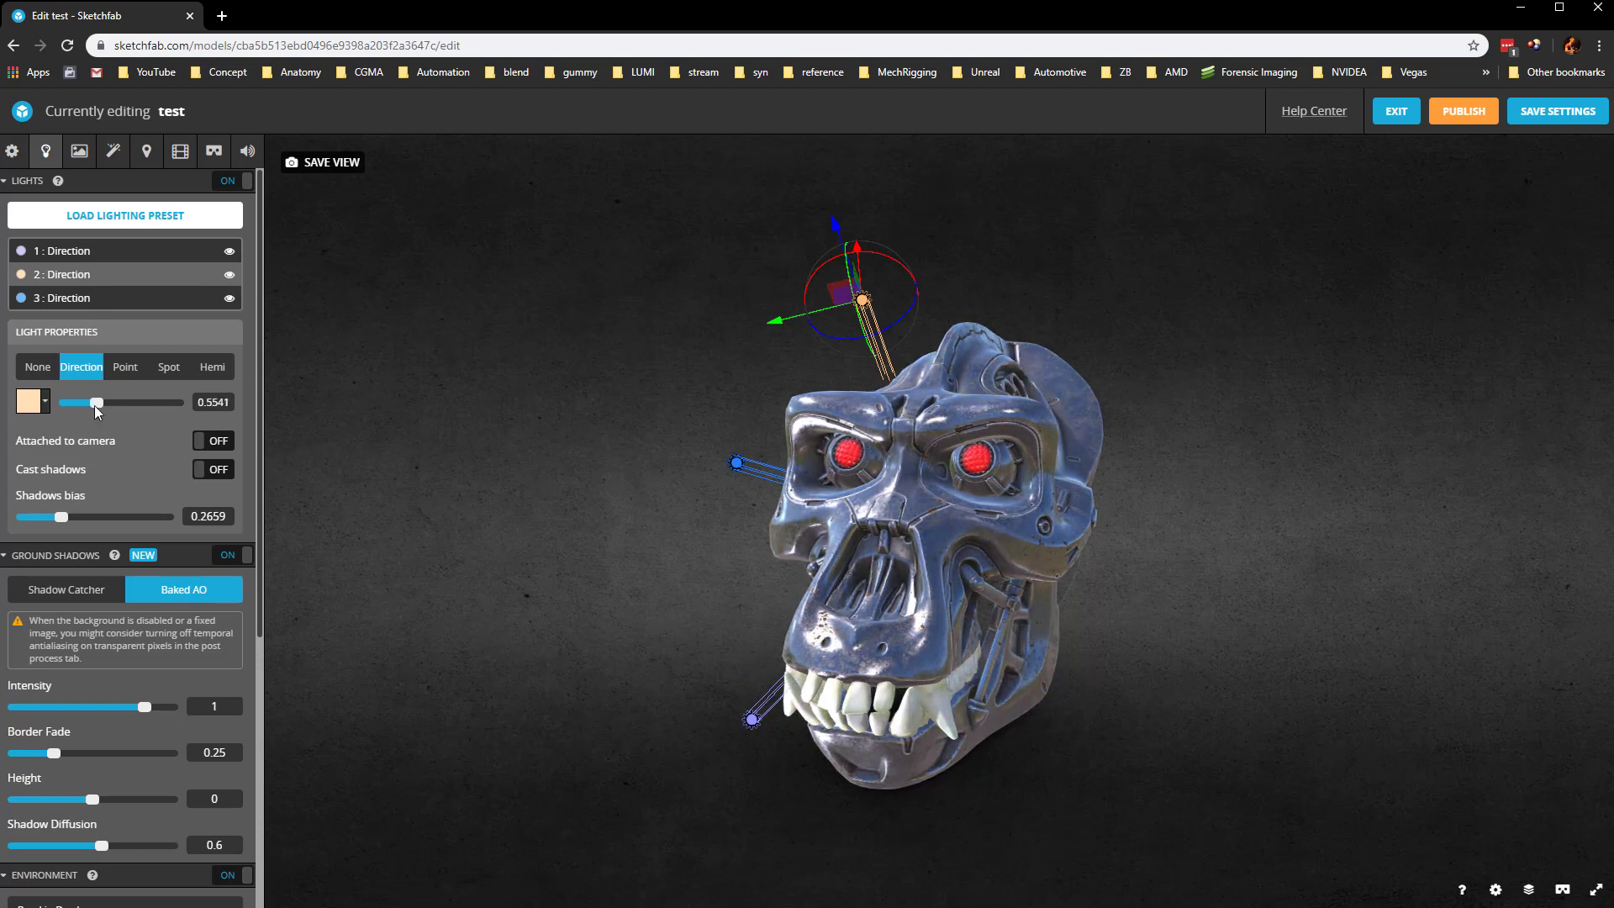
click(220, 471)
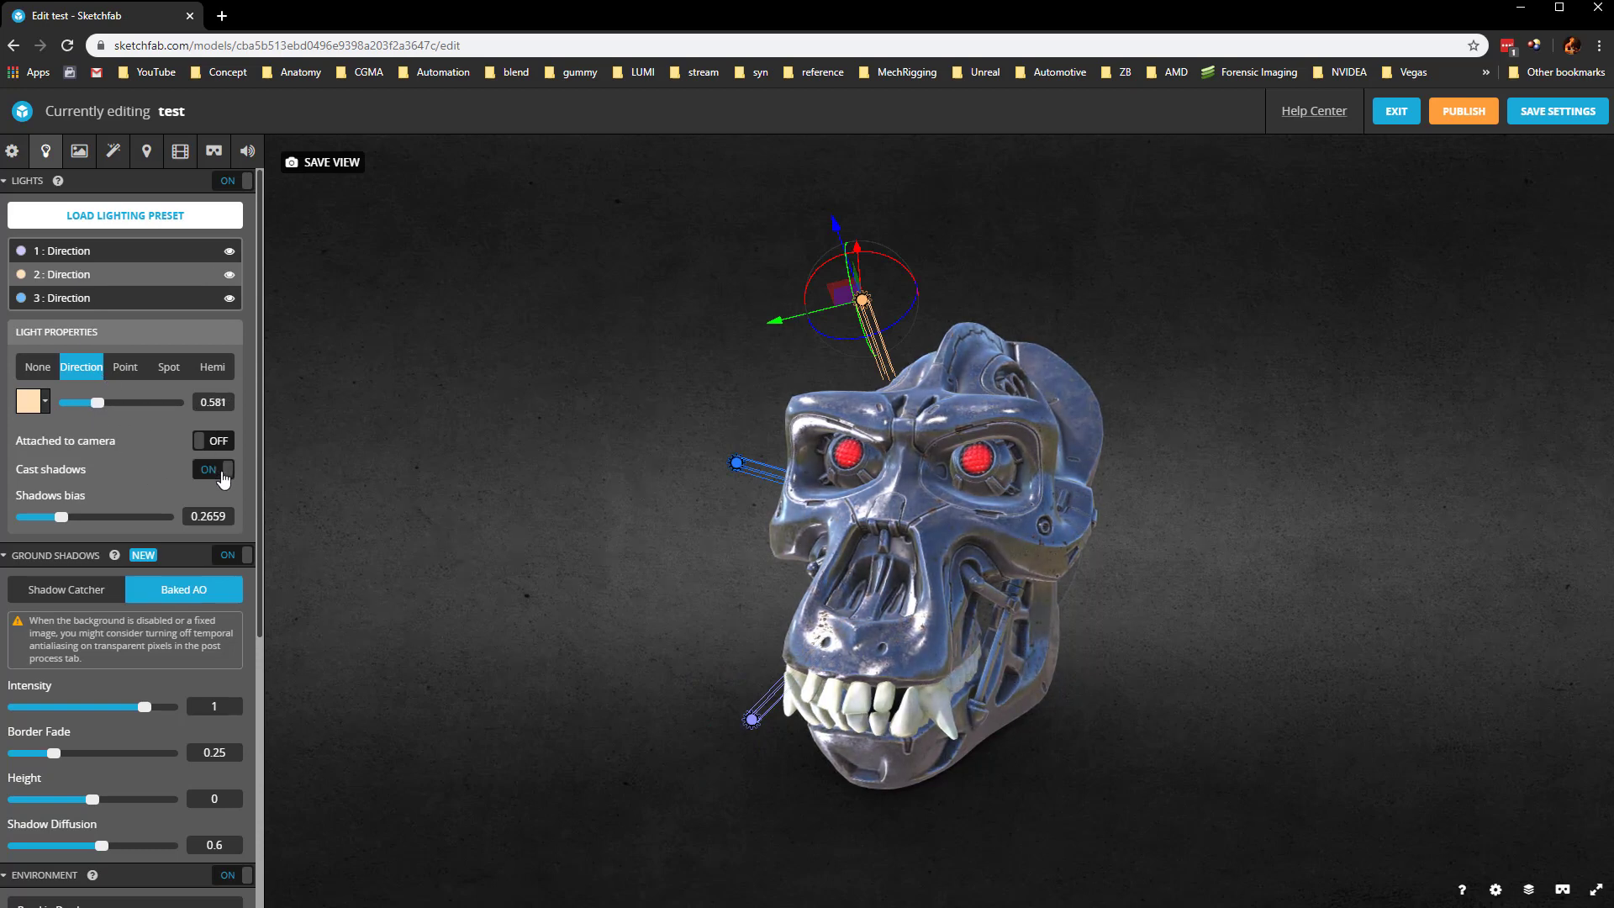
click(73, 299)
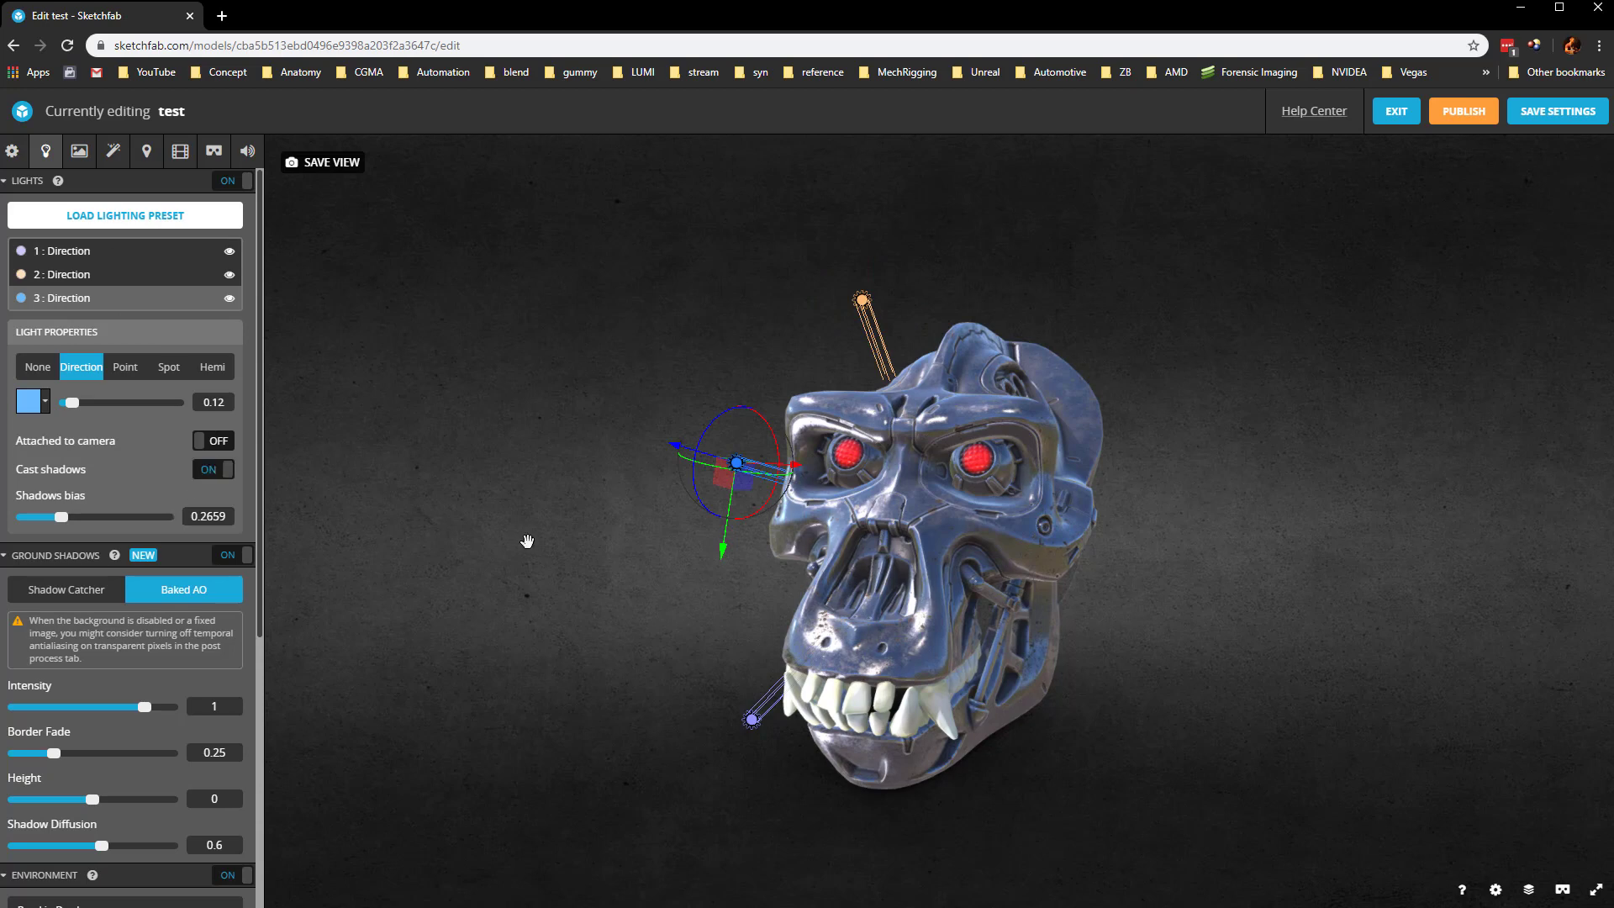
Lower the environment brightness to about 0.175 and rotate the environment lighting to about 272°.
drag(527, 541, 523, 519)
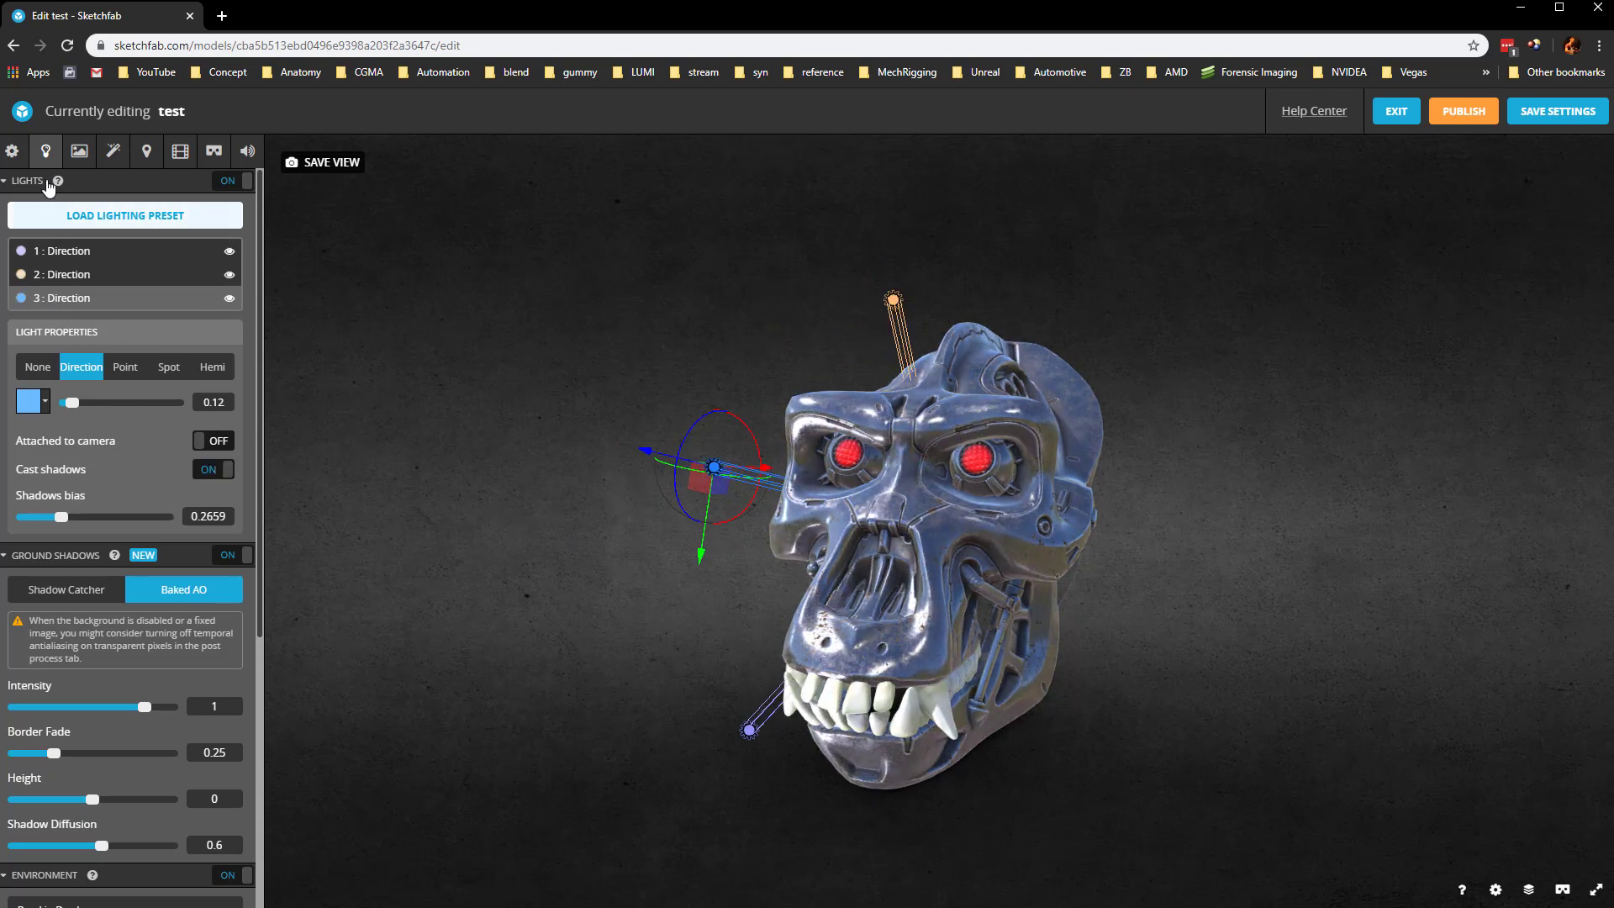
scroll(114, 556, down, 5)
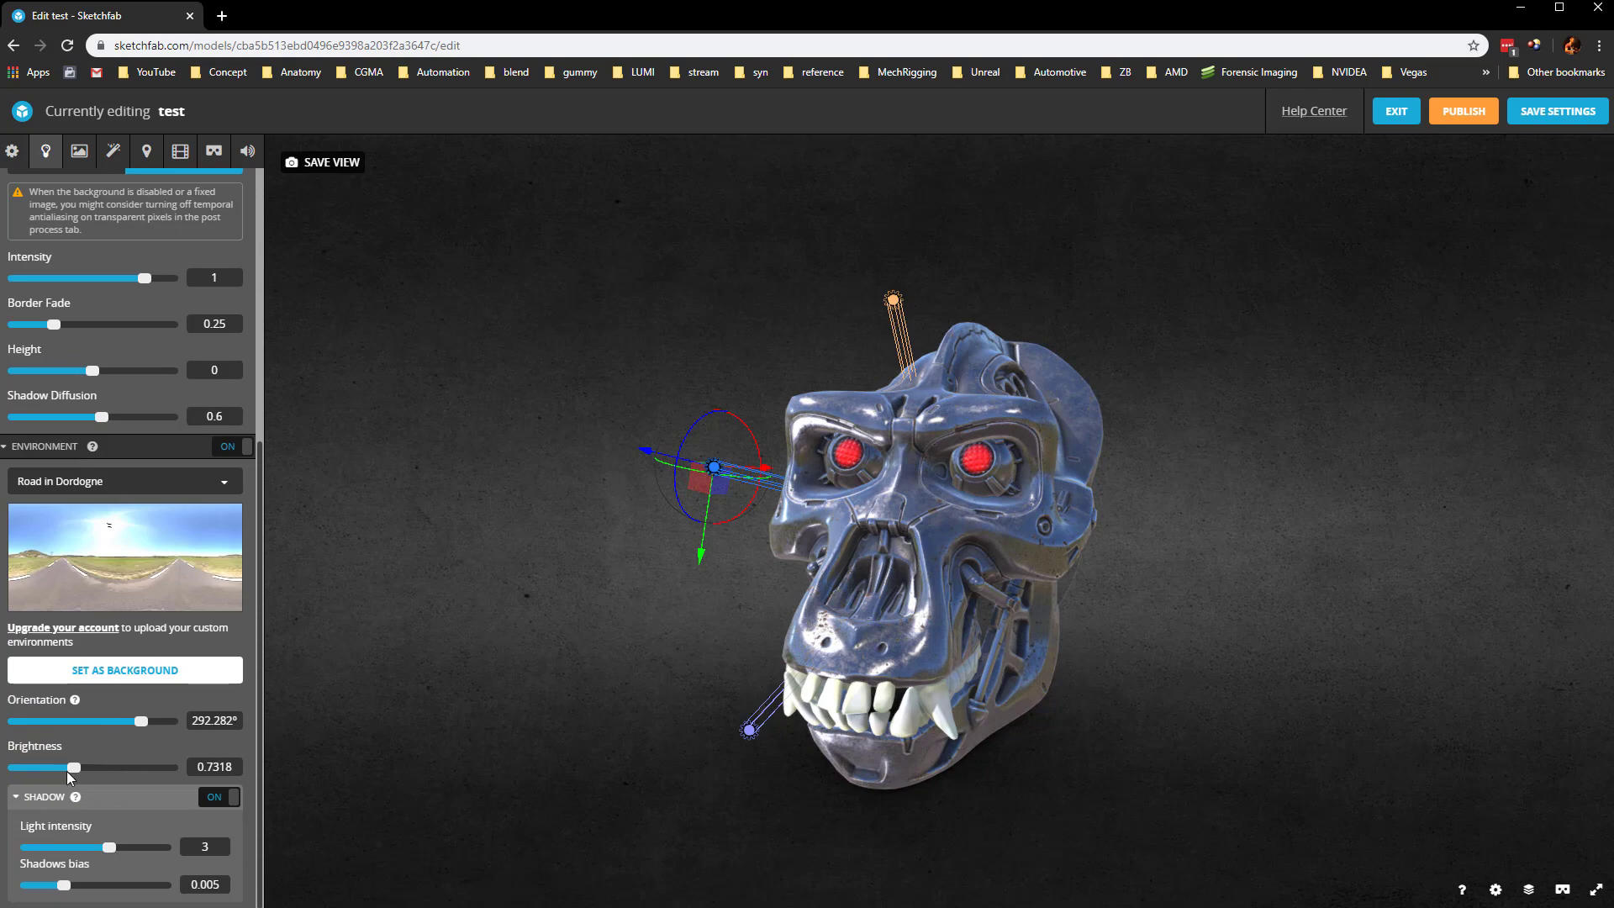
drag(68, 770, 56, 772)
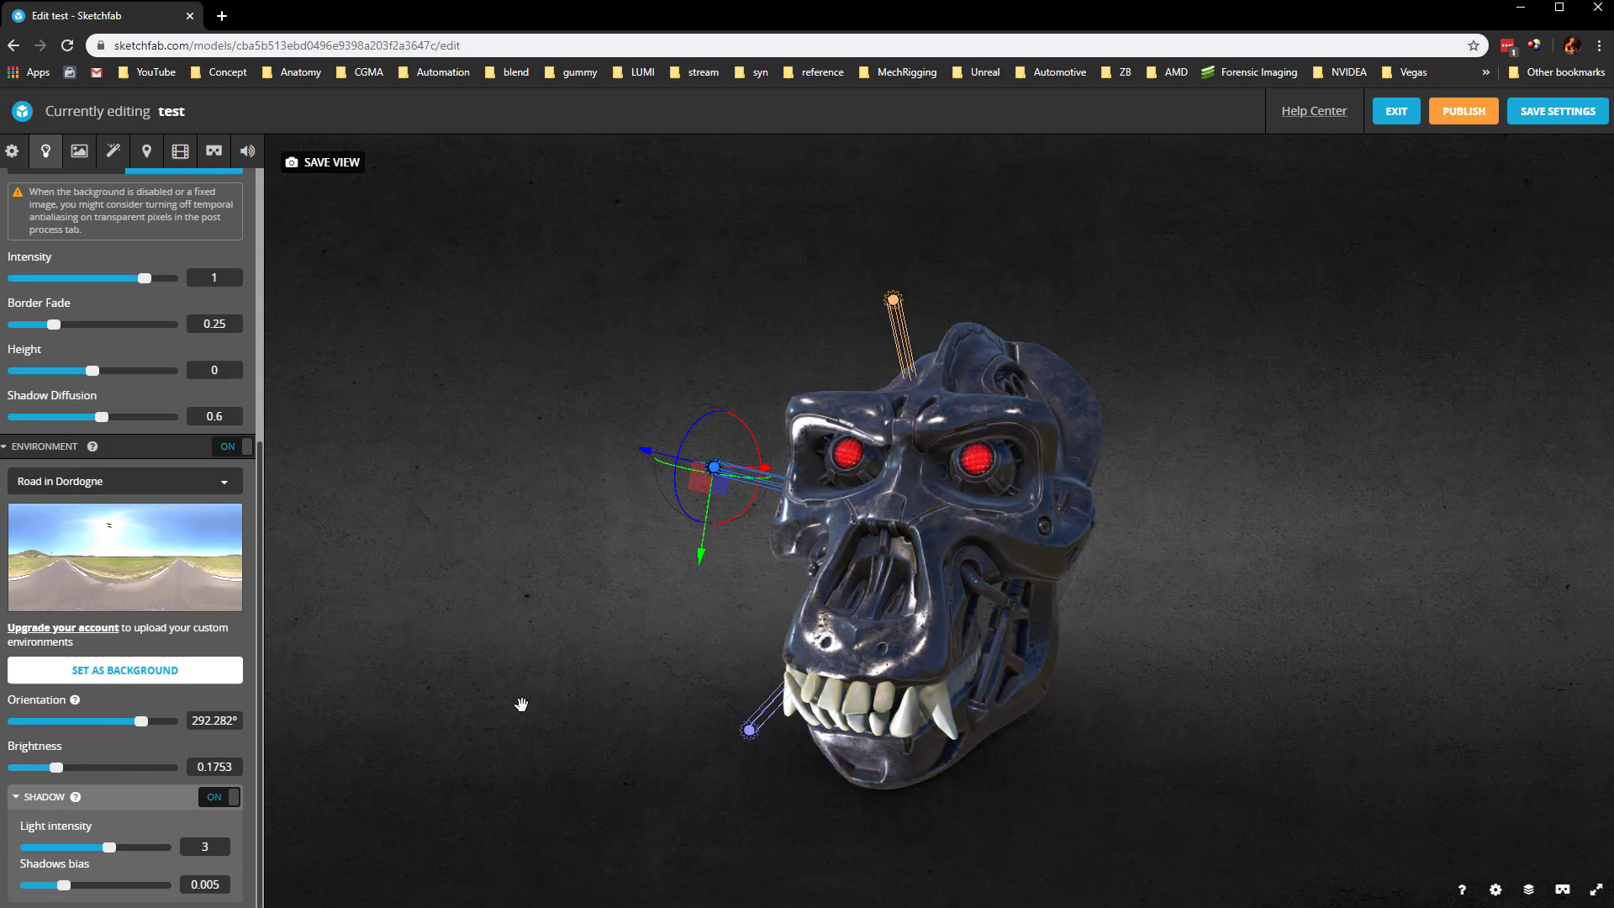
shift+right_drag(521, 704, 643, 644)
scroll(115, 334, up, 1)
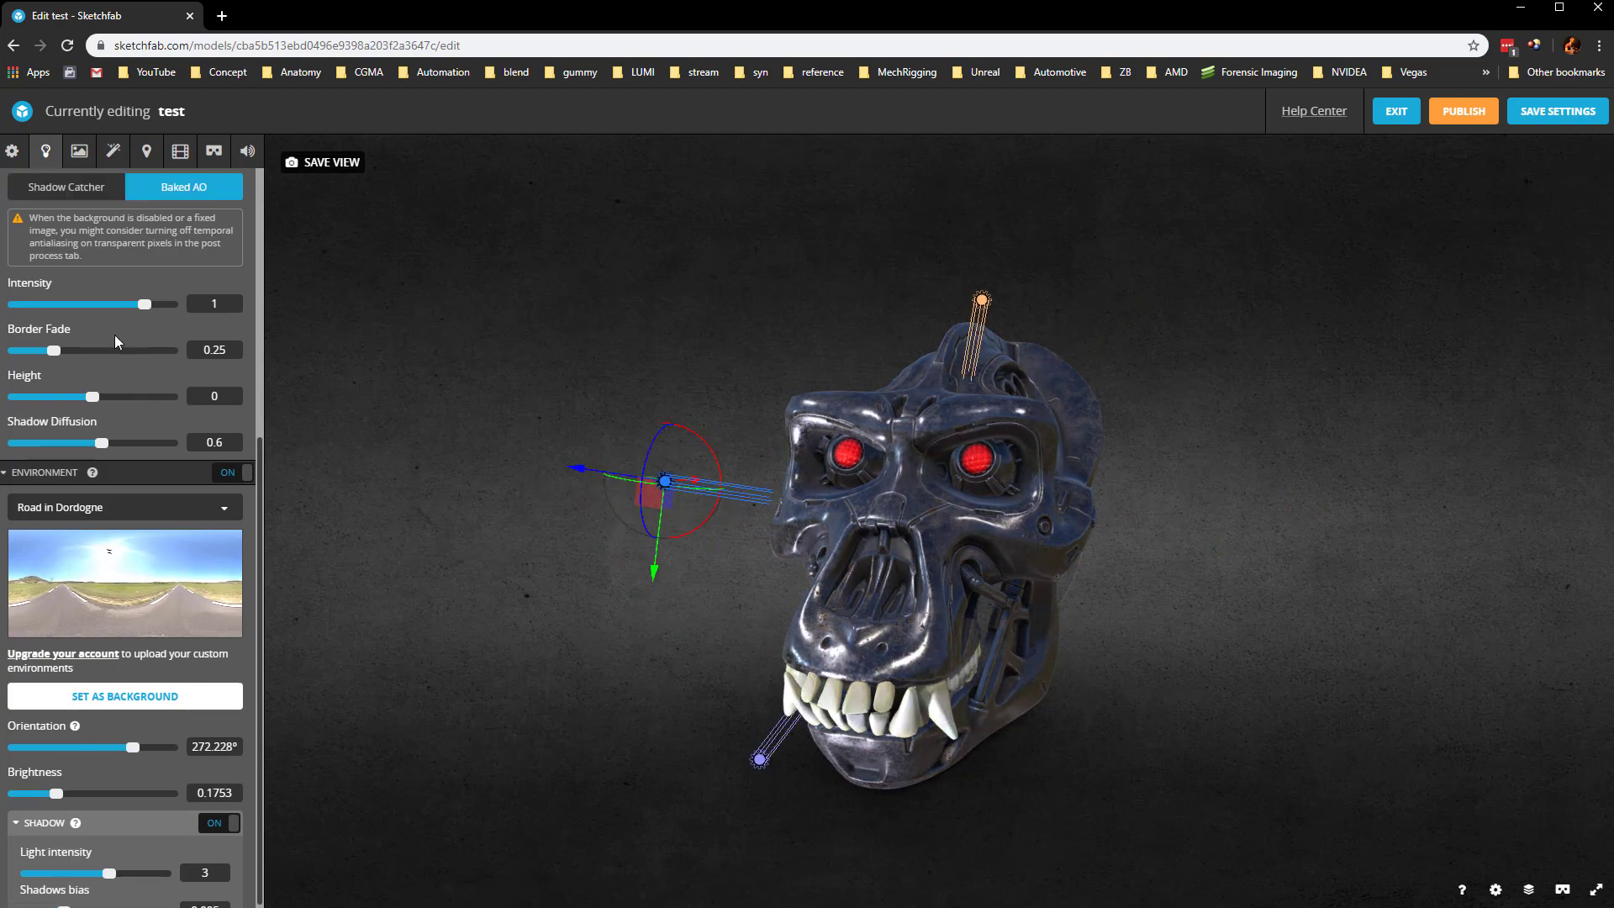
Load the lighting preset with red-orange, green and orange directional lights, and rotate the lighting around the skull.
scroll(115, 339, up, 5)
click(139, 216)
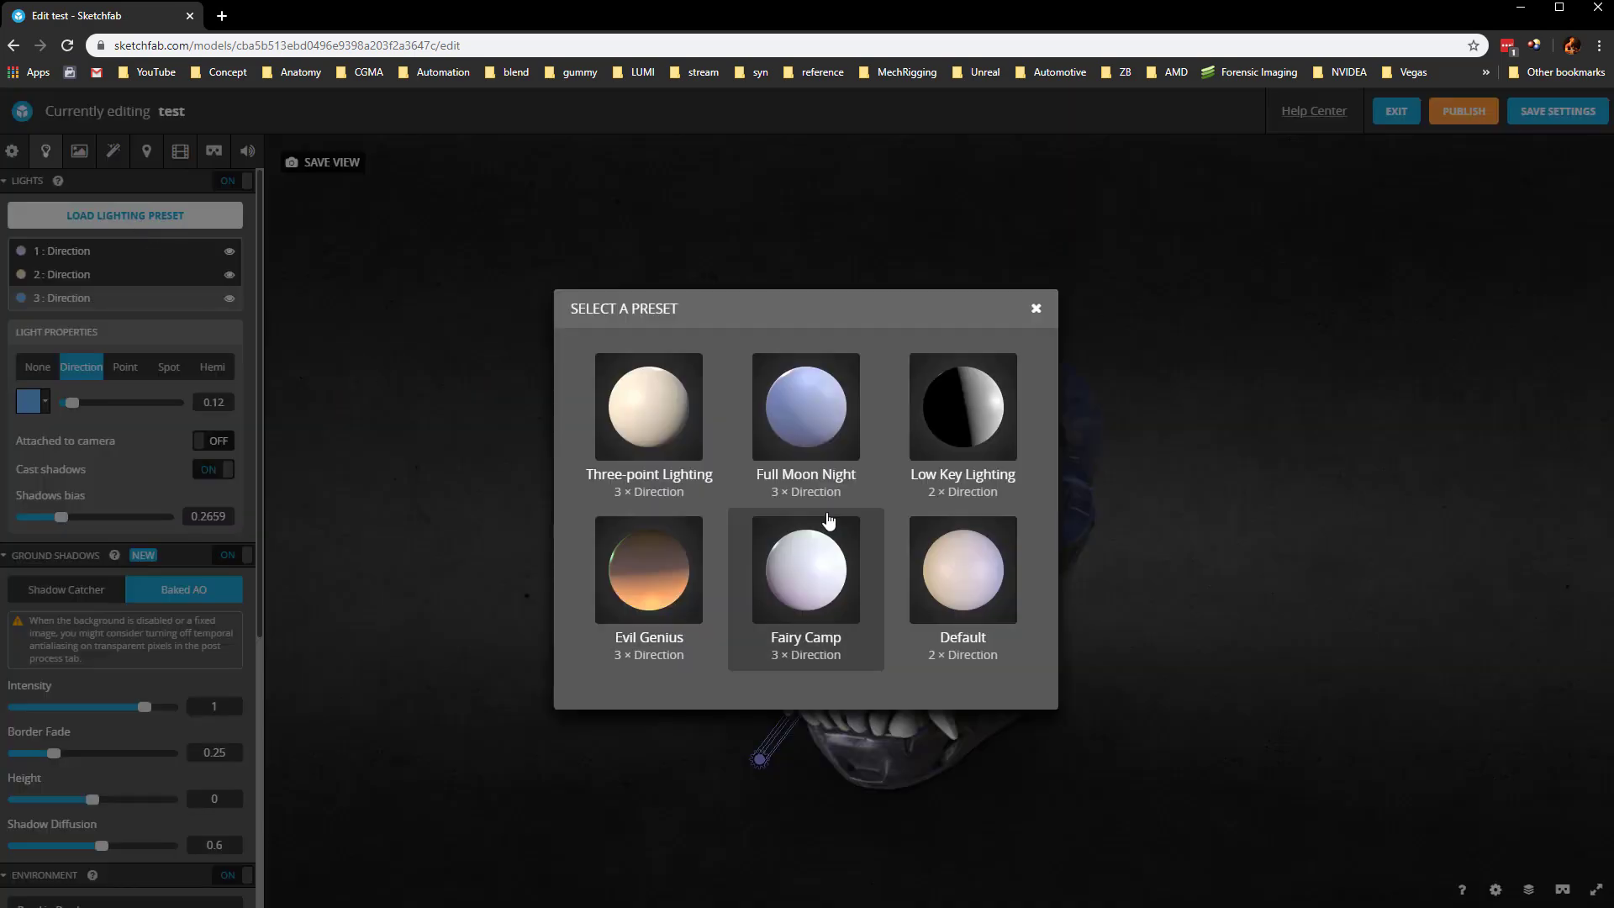
click(790, 631)
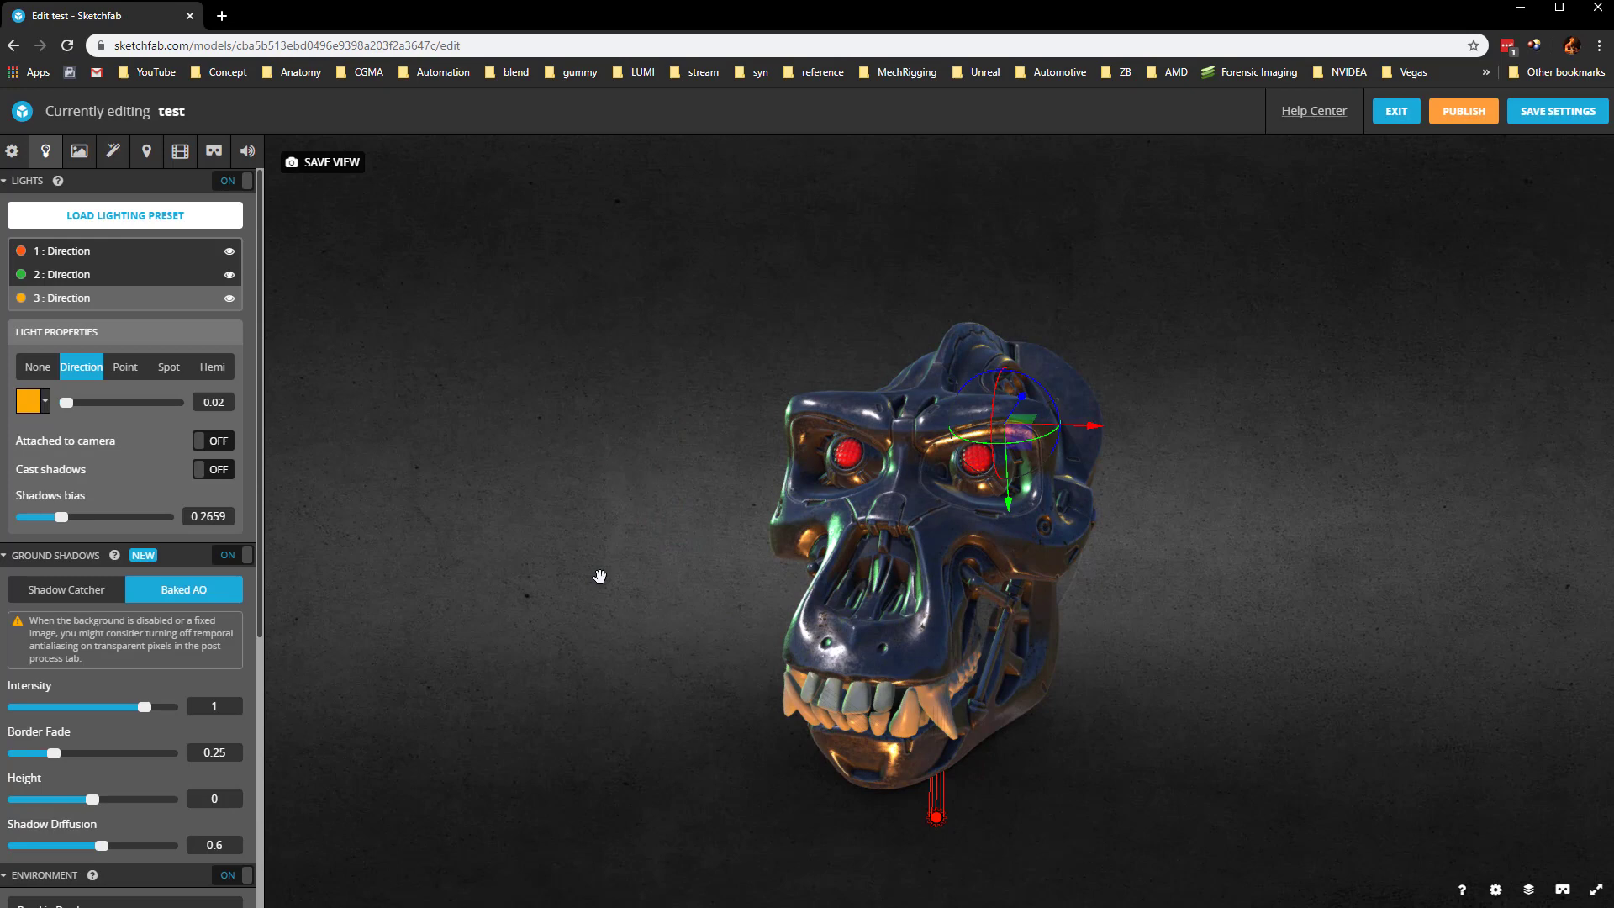
shift+right_drag(599, 577, 461, 553)
Go through the preset's directional lights and re-aim the third, orange one beside the skull.
click(118, 250)
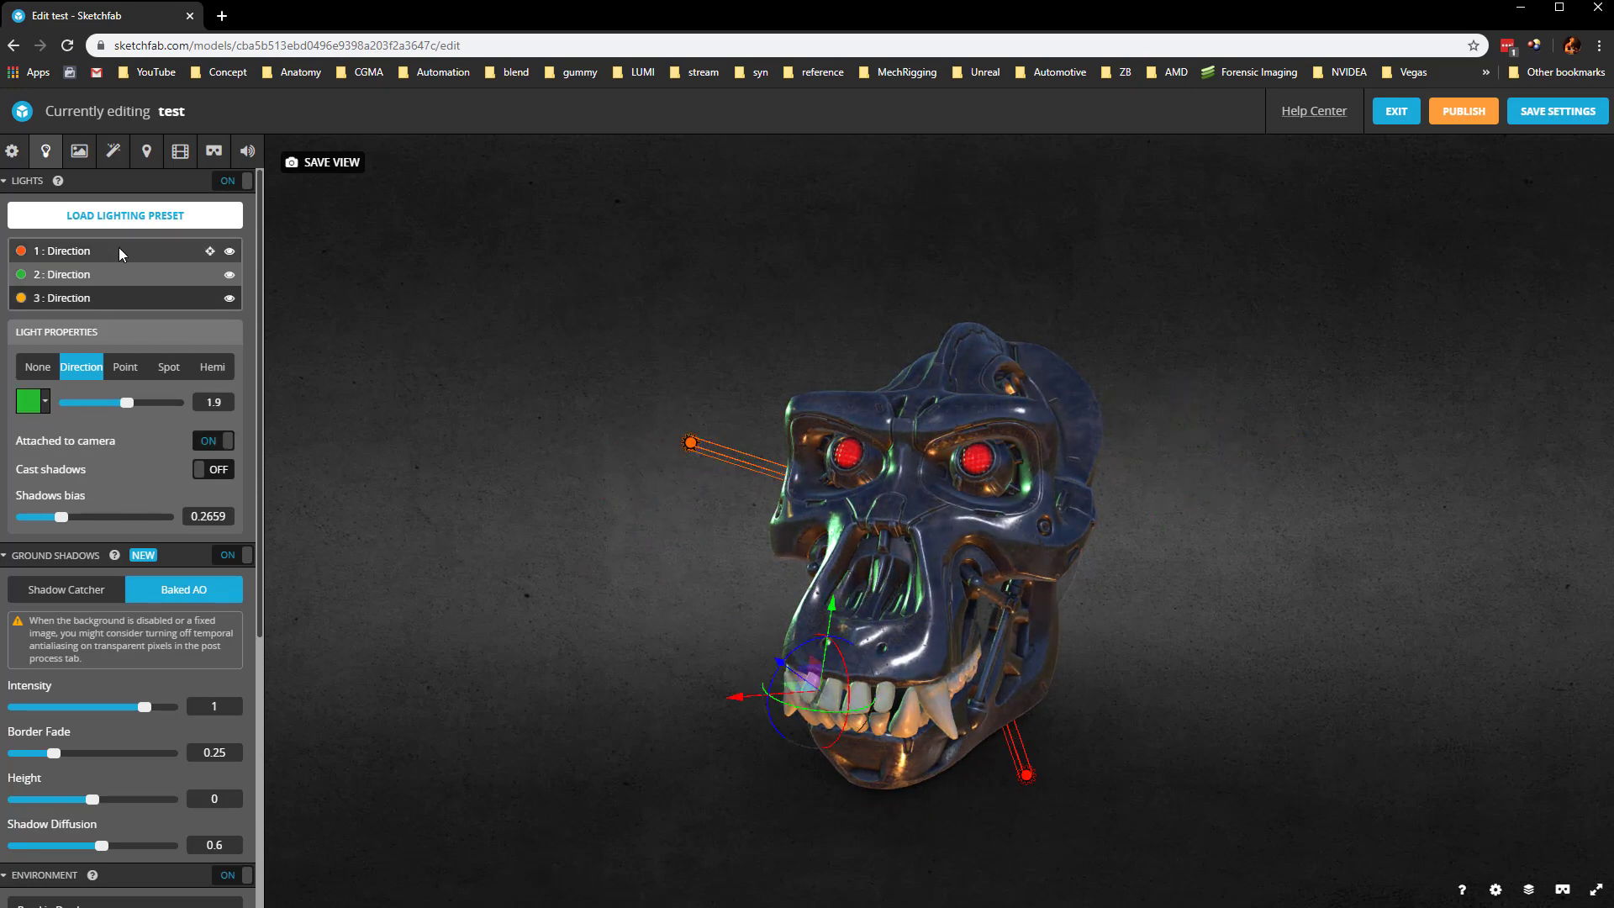
click(111, 274)
drag(832, 624, 733, 559)
click(691, 447)
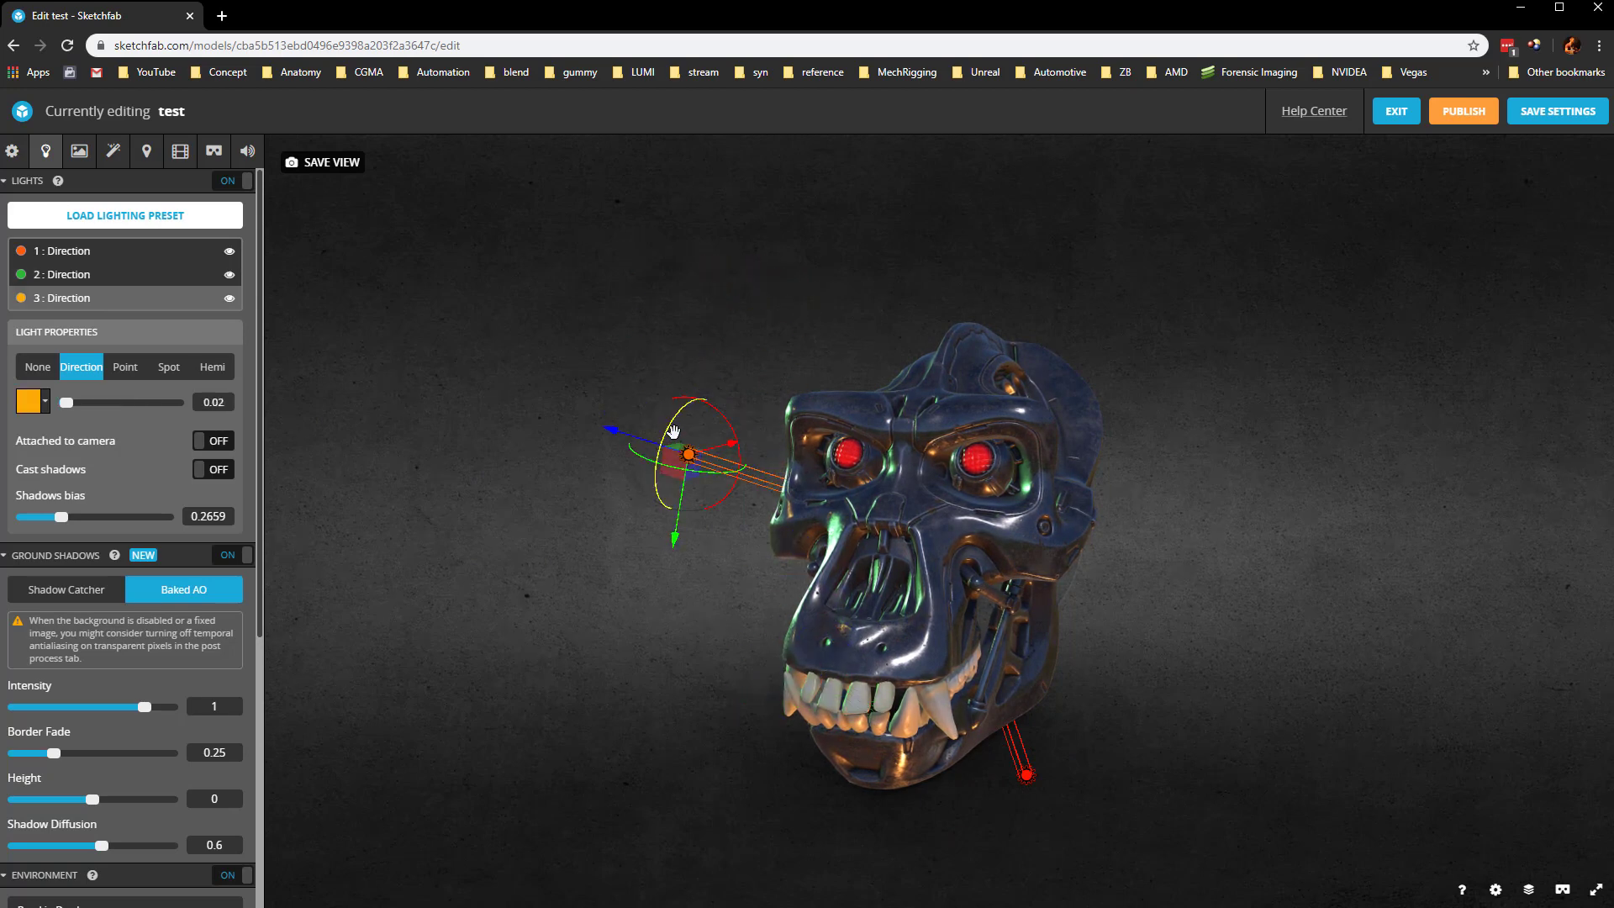
drag(651, 458, 562, 565)
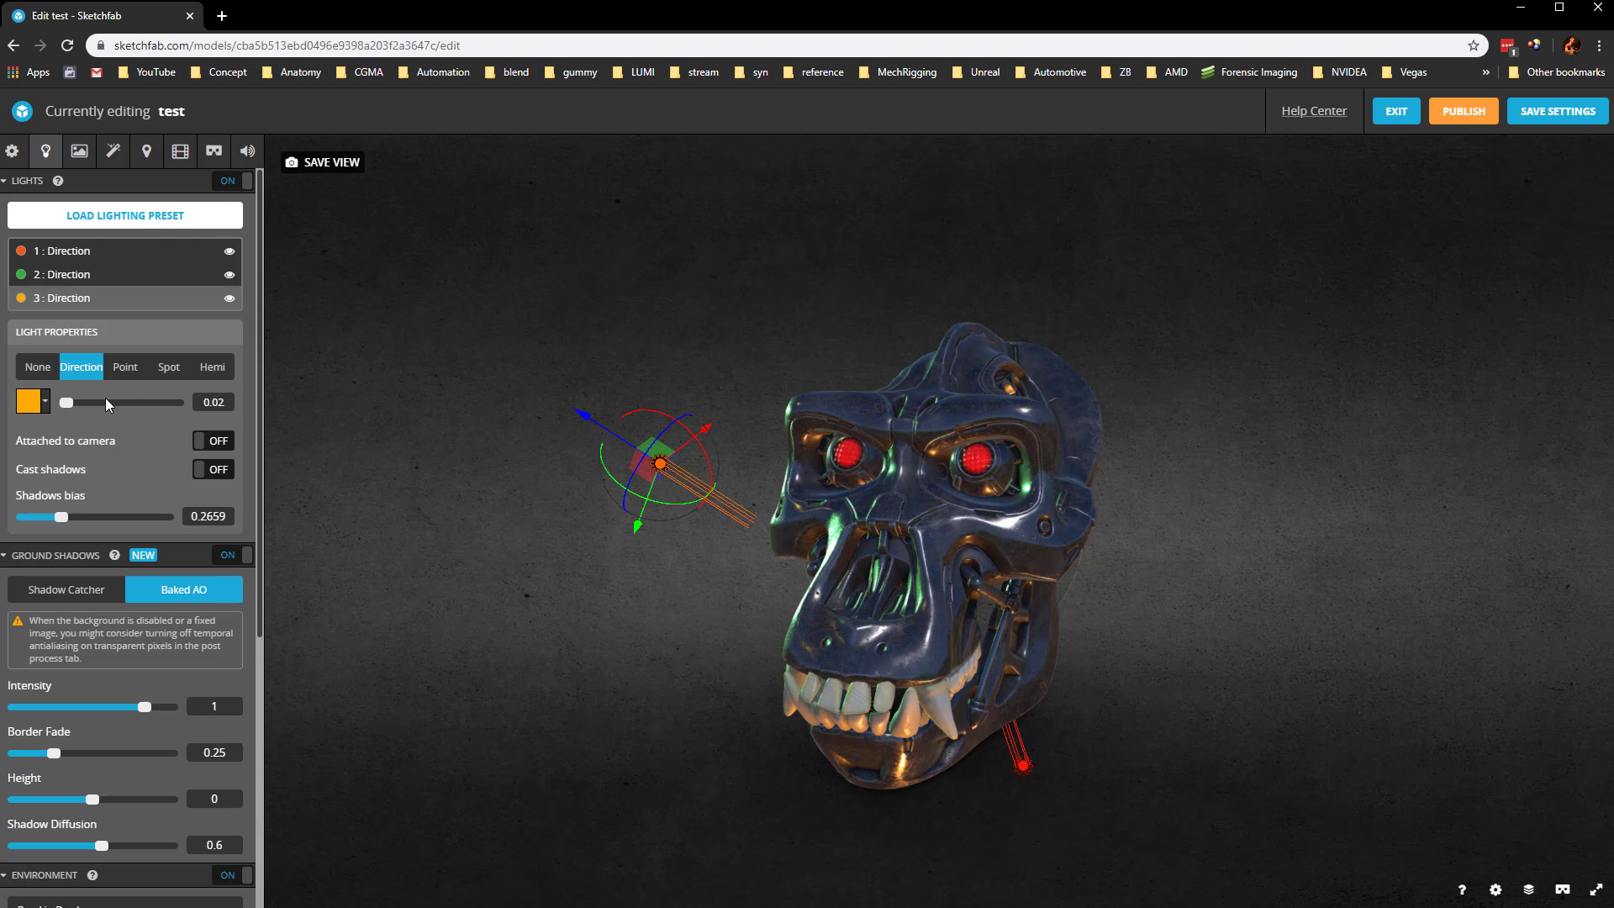
Try the Point, Spot and Hemi types on the third, orange light, then return it to Direction.
click(124, 369)
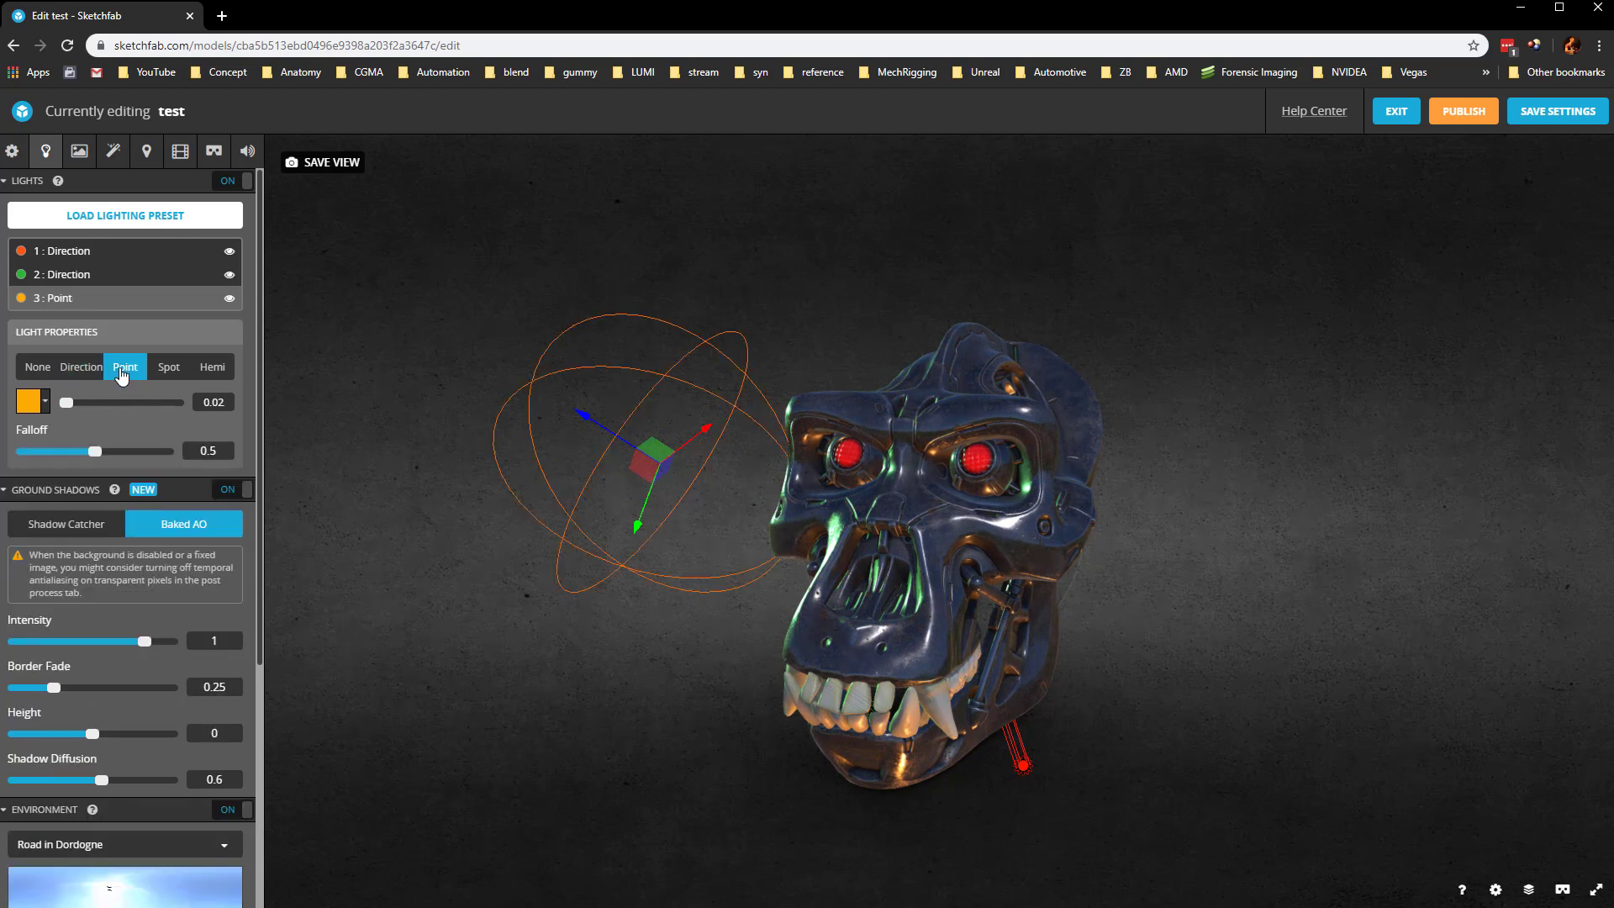
drag(690, 496, 466, 638)
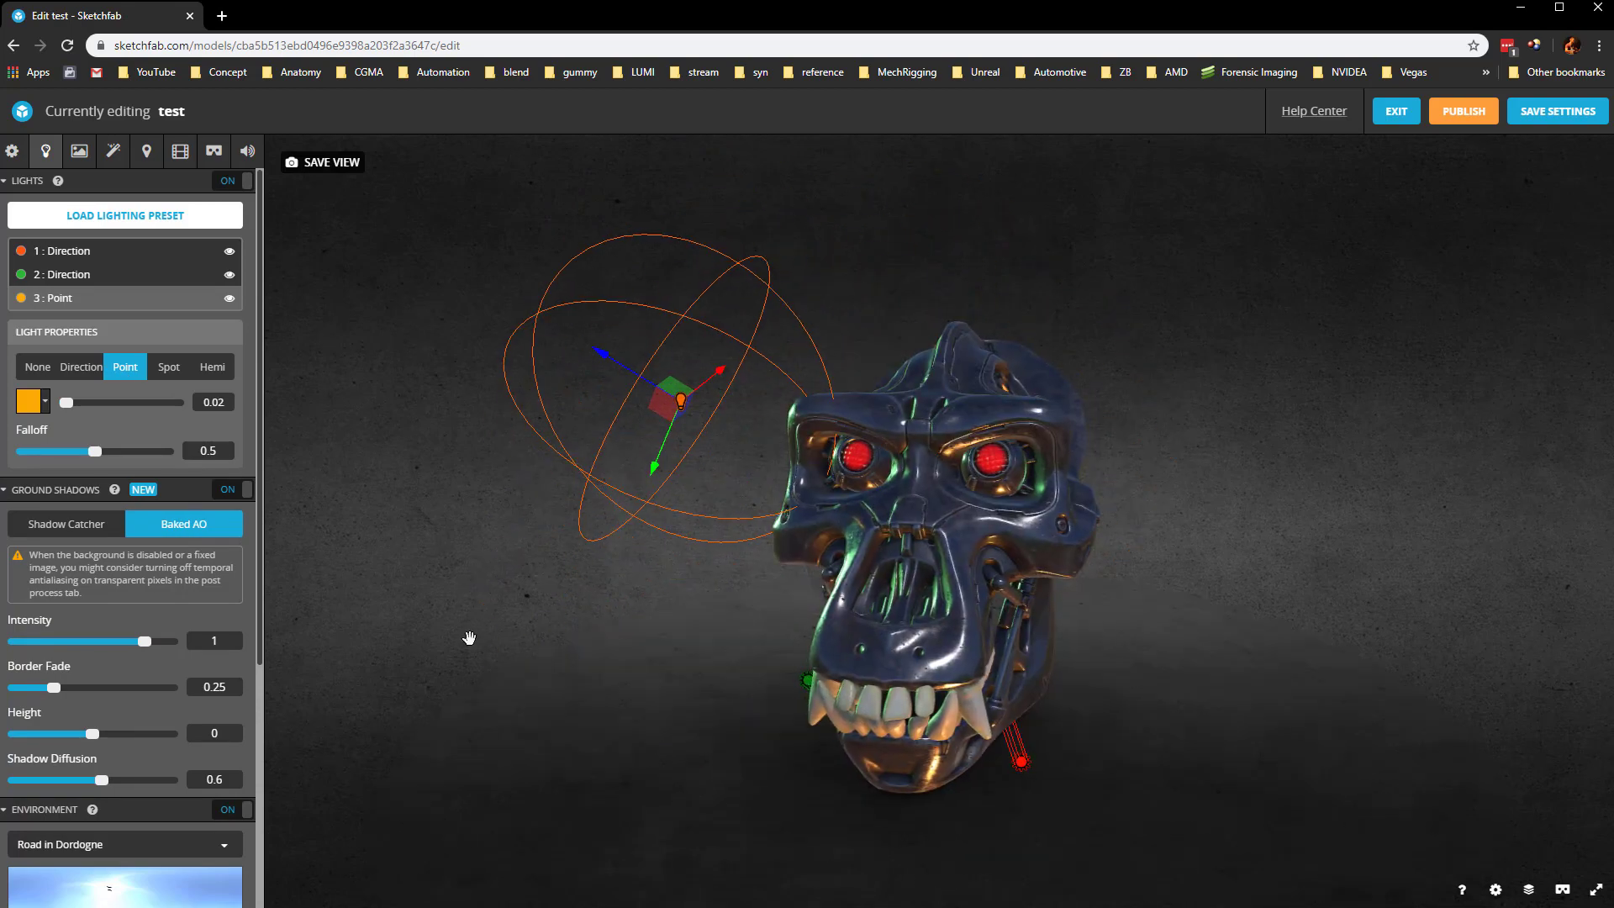
click(171, 367)
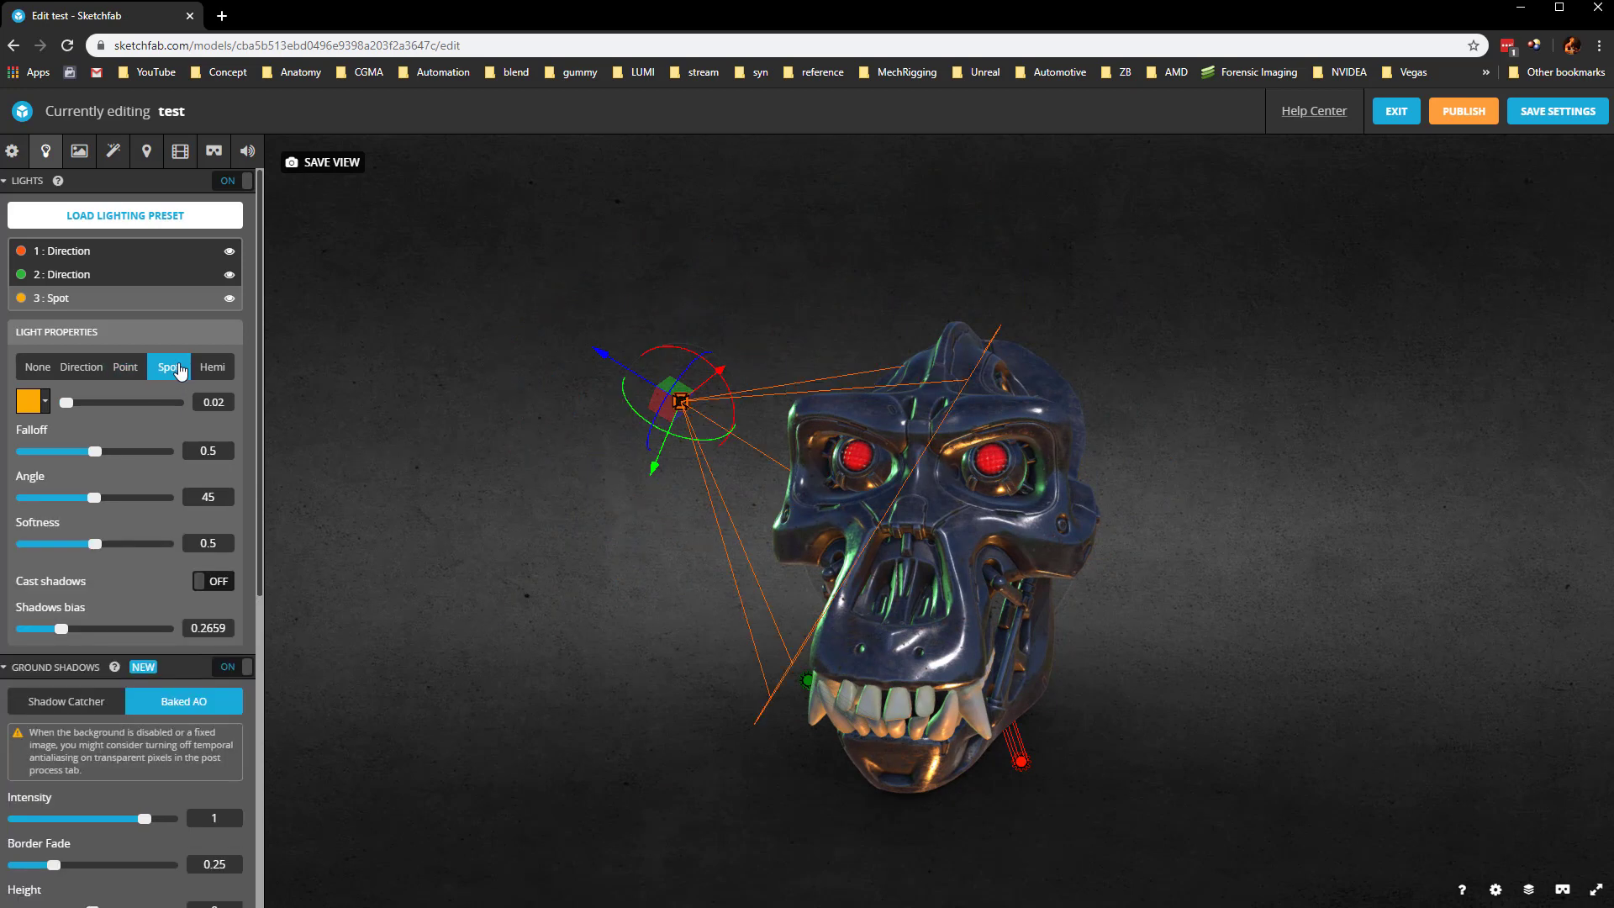
click(211, 370)
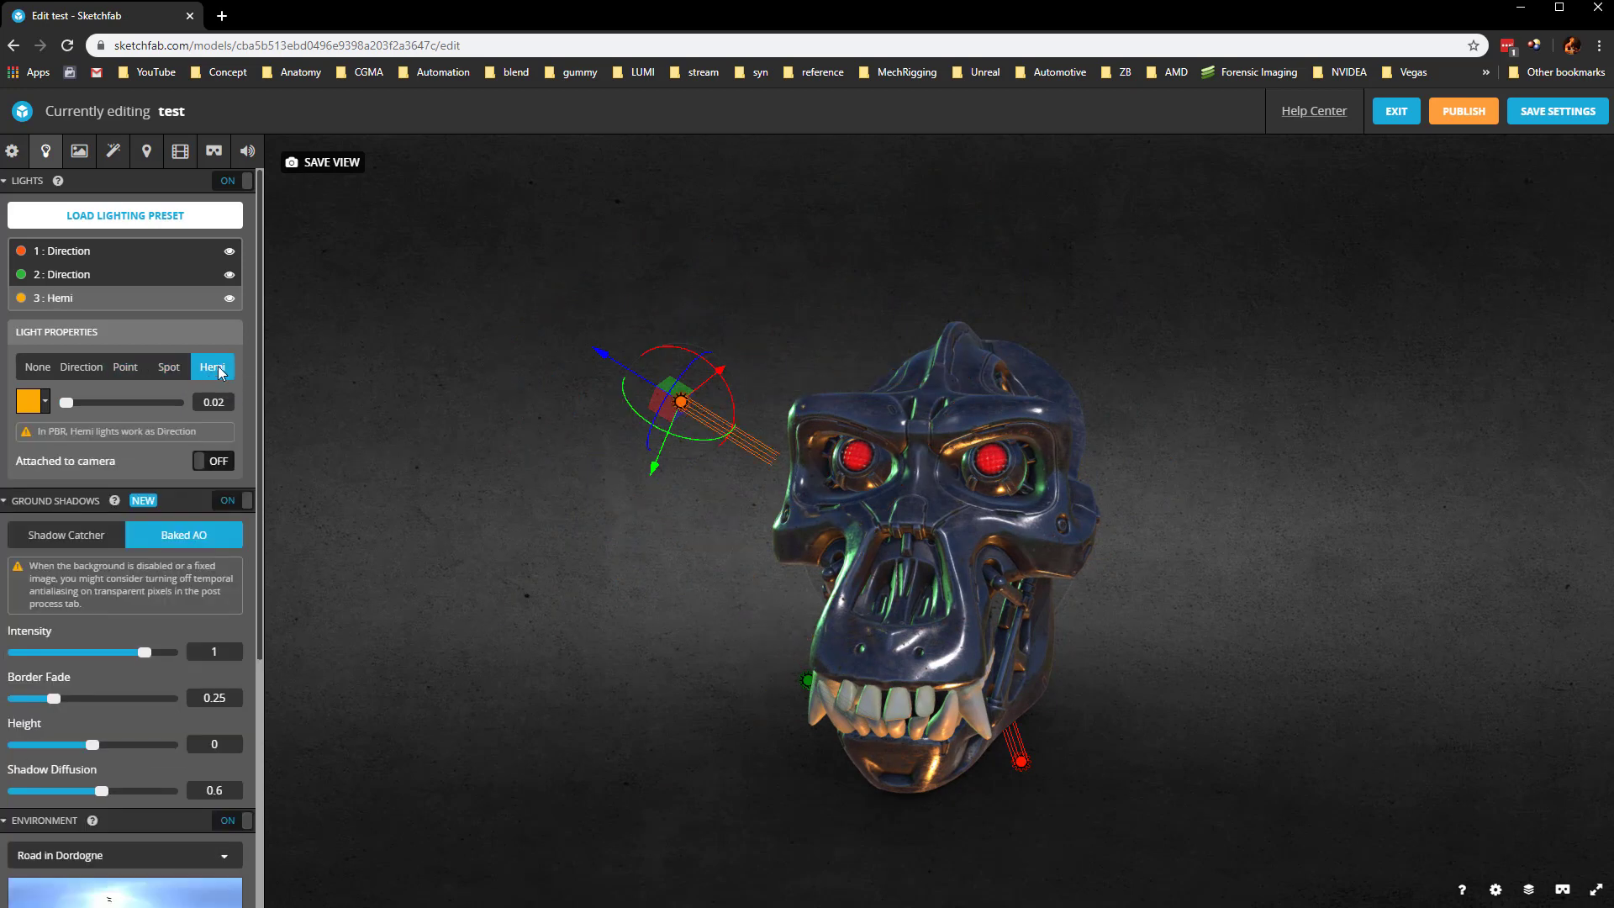
drag(722, 370, 711, 382)
click(126, 367)
click(86, 367)
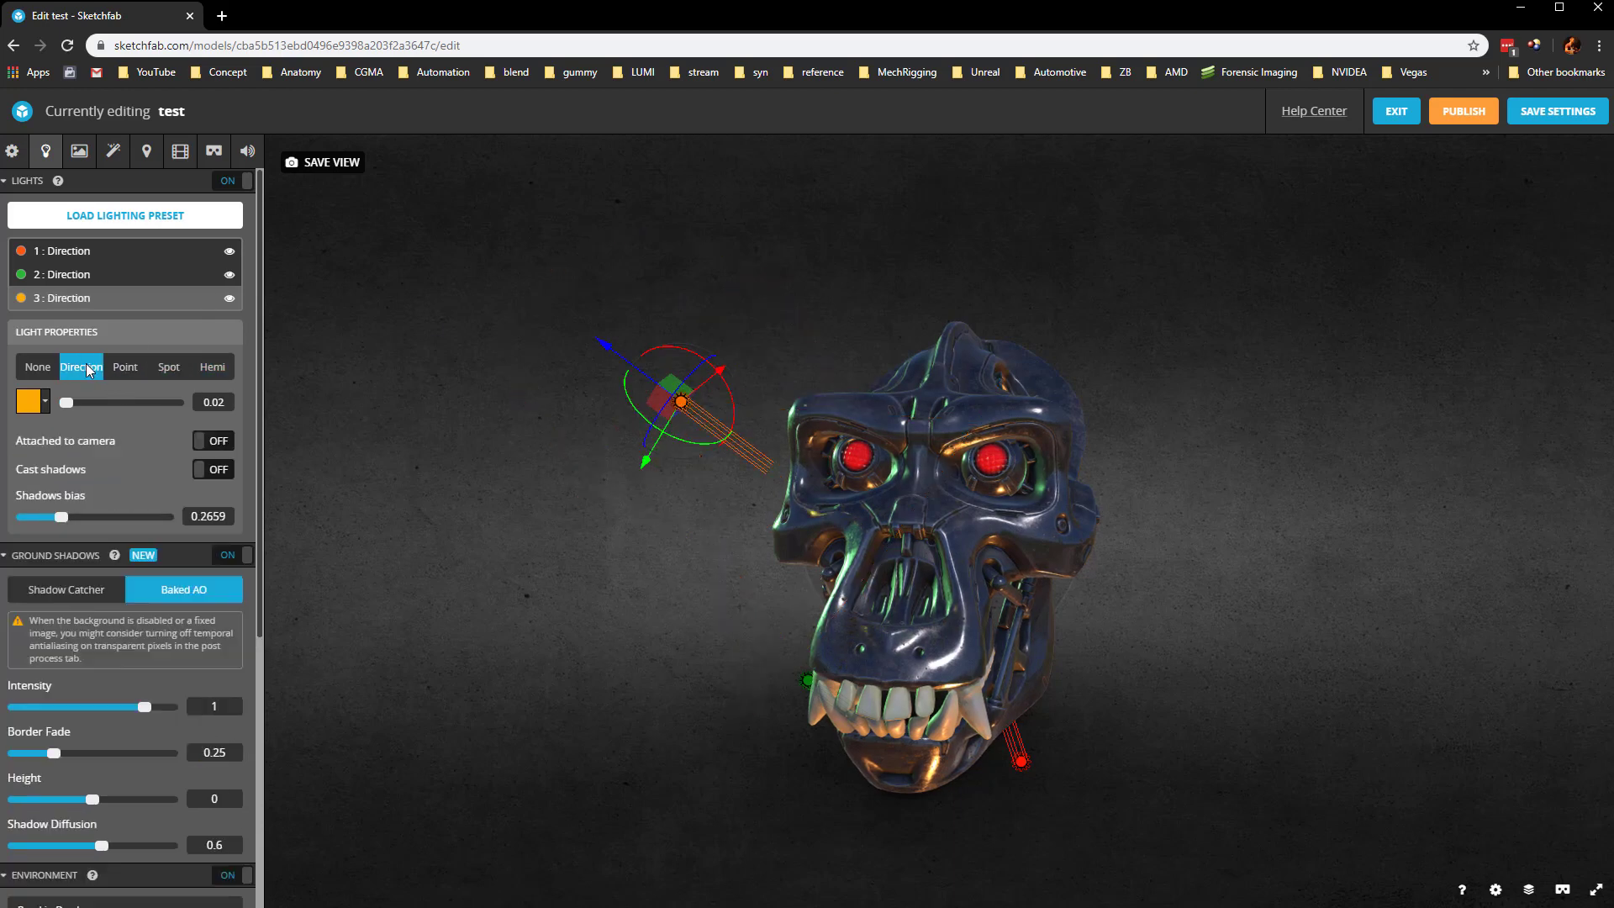
Load the Full Moon Night lighting preset and rotate the view to check the lighting on the skull.
click(154, 214)
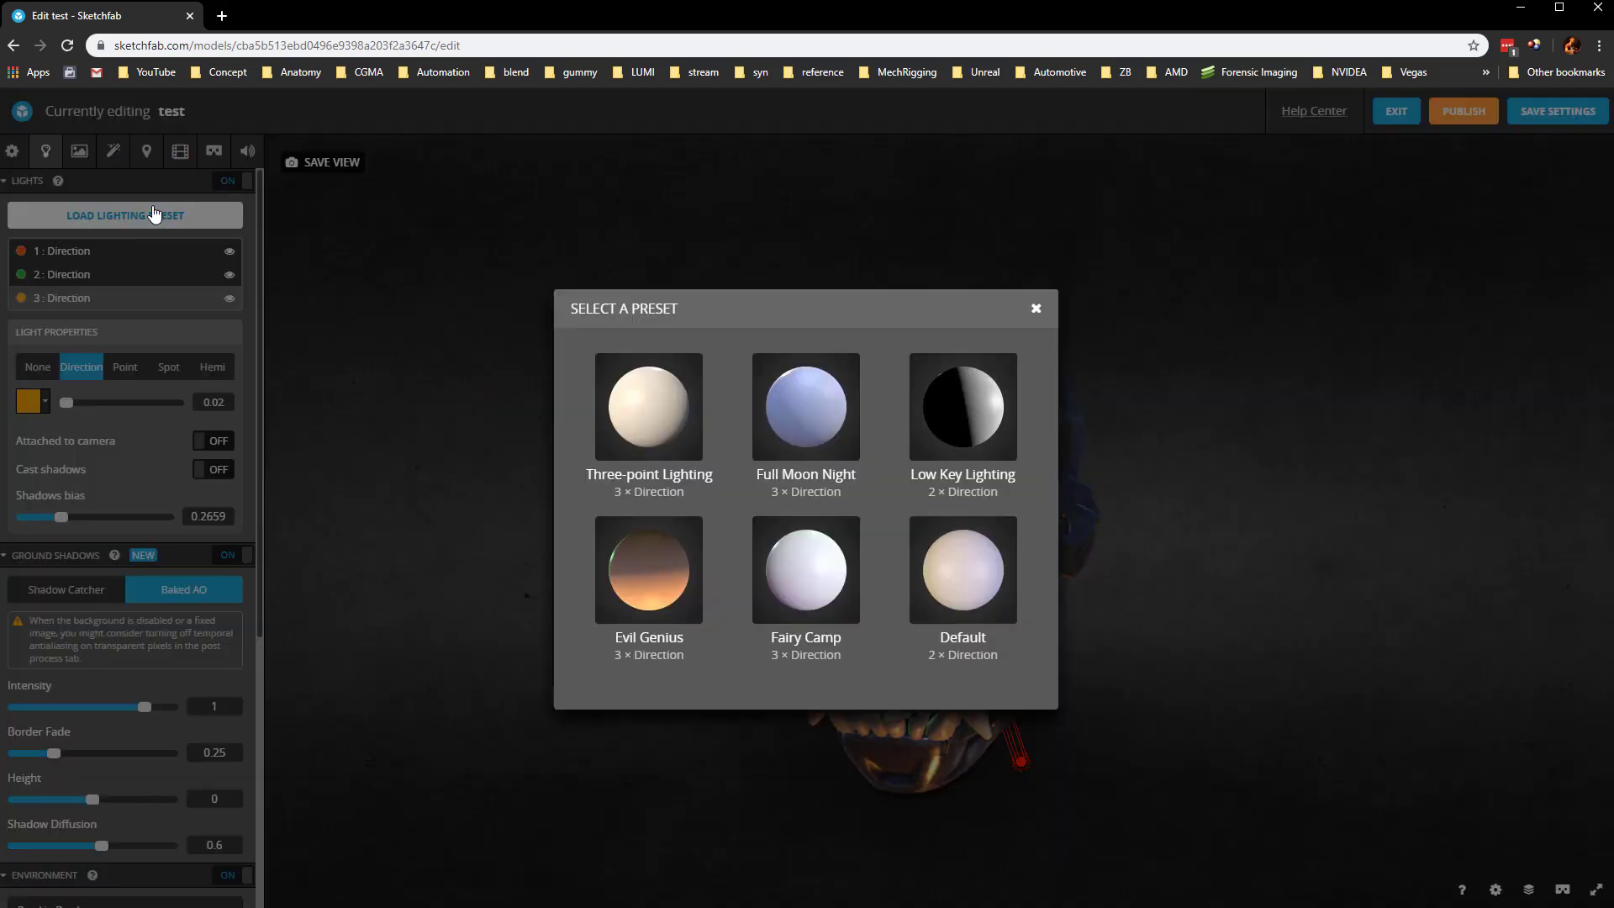
click(800, 391)
mouse_move(1272, 585)
mouse_down()
mouse_move(992, 586)
mouse_move(1116, 588)
mouse_move(1051, 571)
mouse_up()
Check the emissive texture of the Iris_mat material and raise its emission intensity to about 3.92.
click(80, 151)
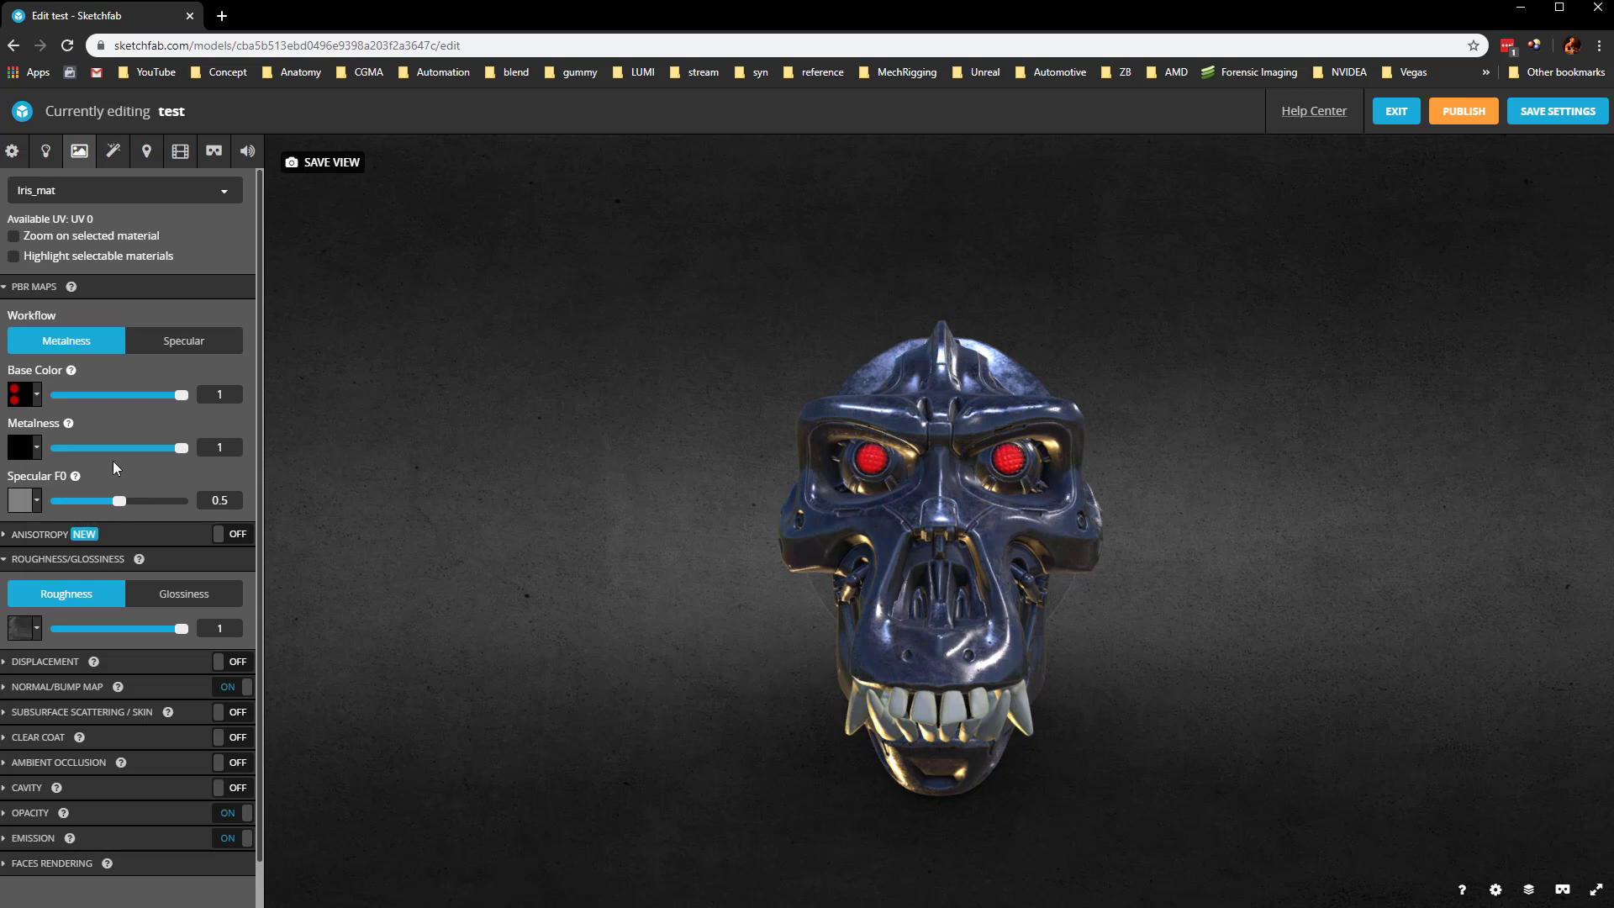
scroll(118, 487, down, 1)
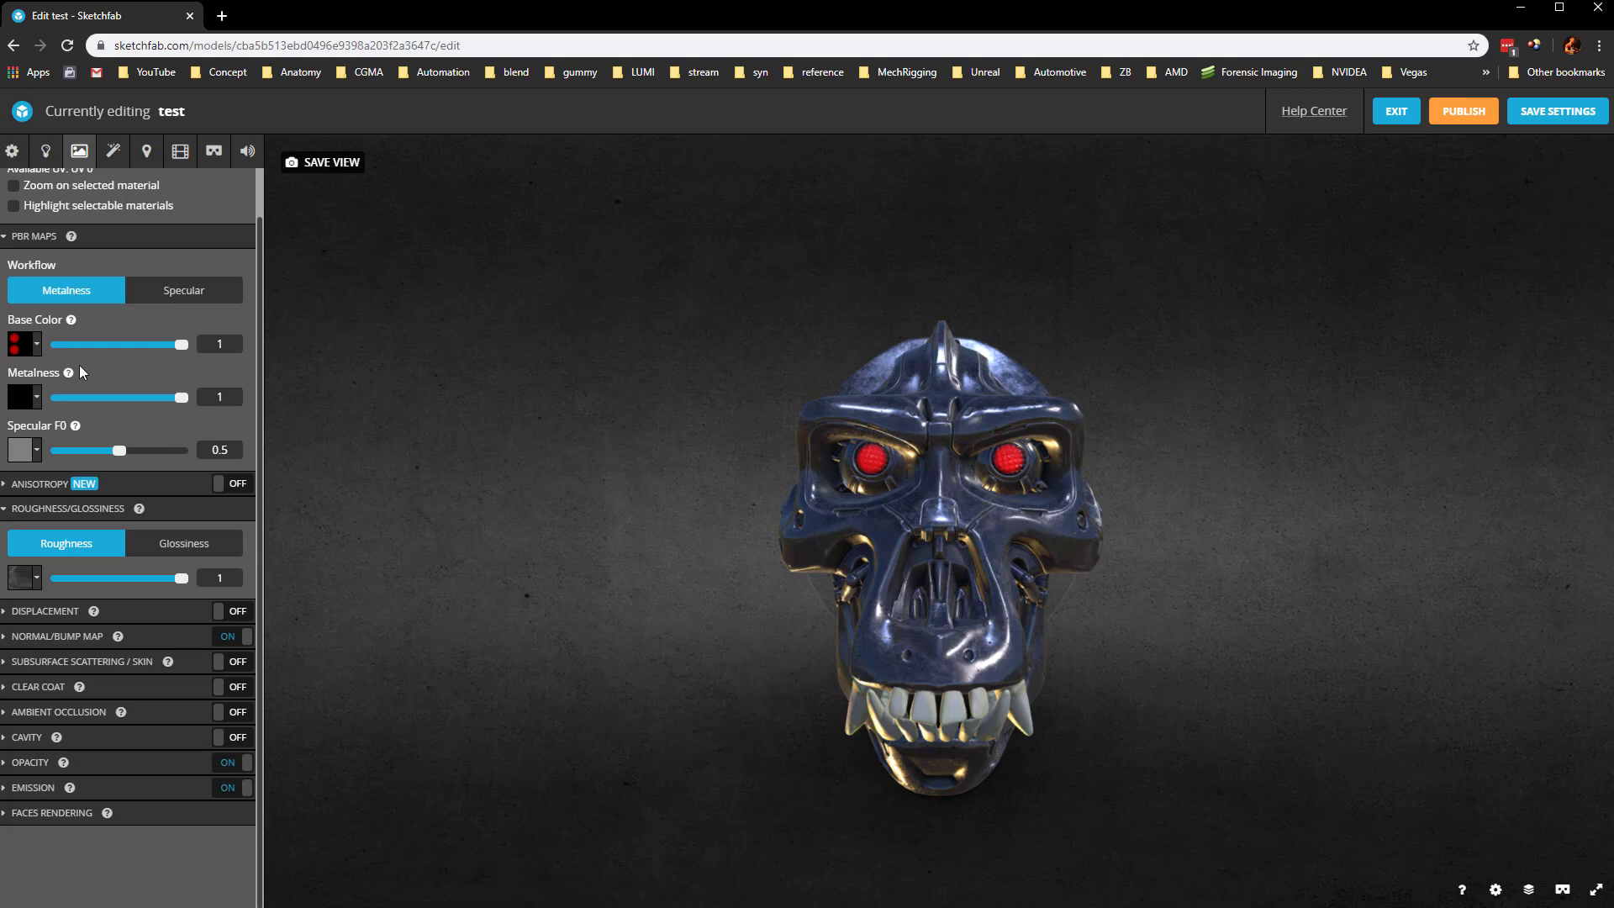
scroll(74, 298, up, 1)
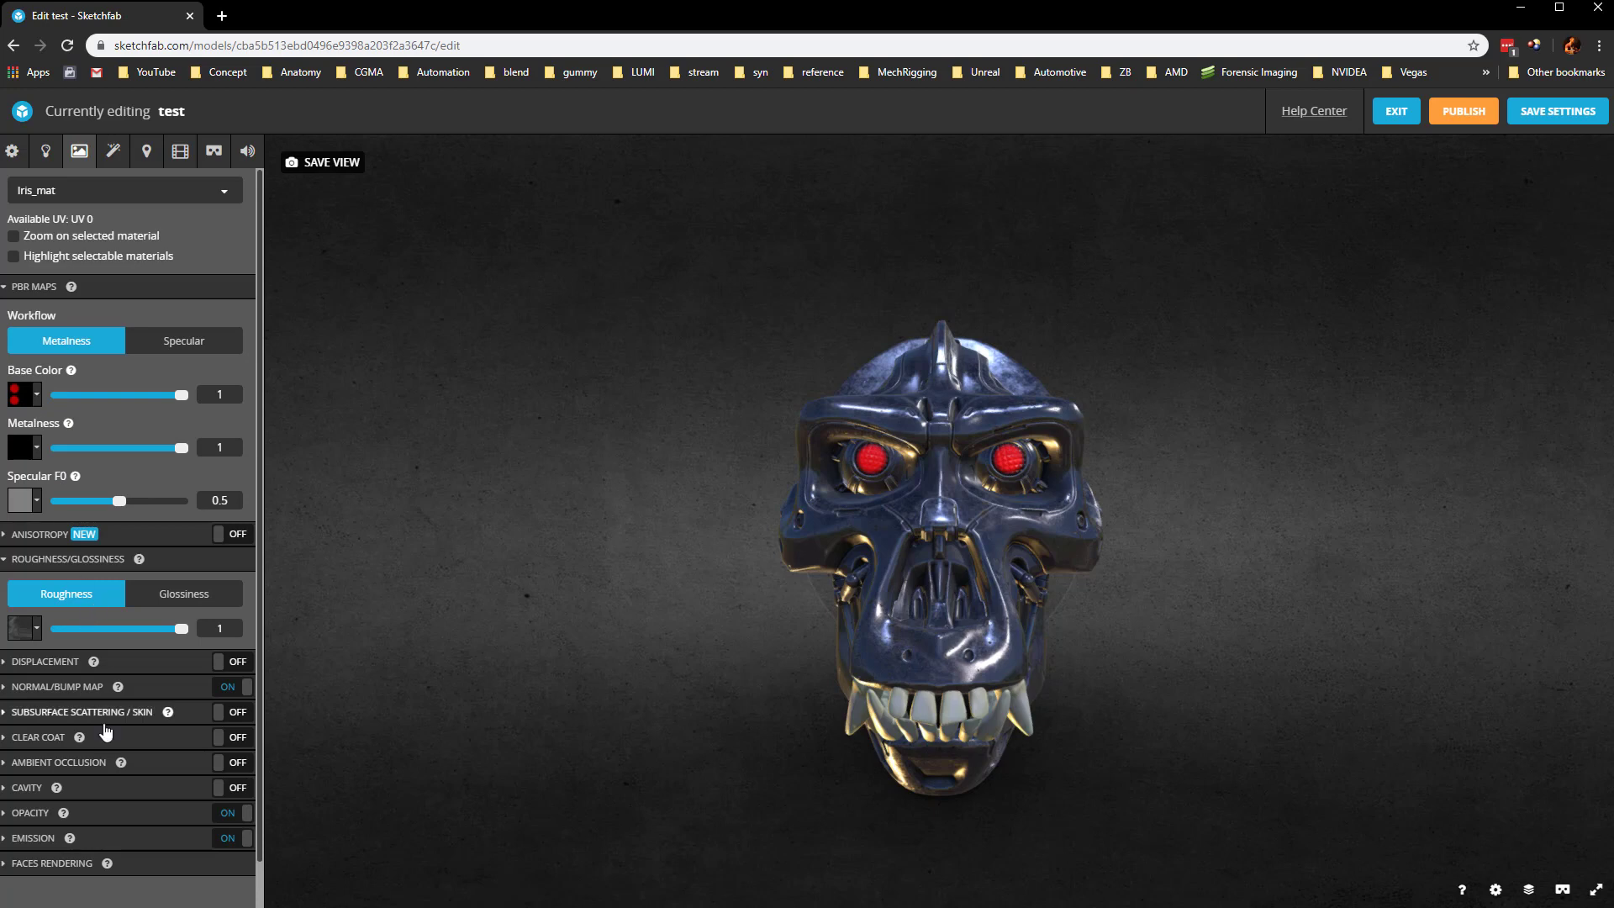
click(8, 838)
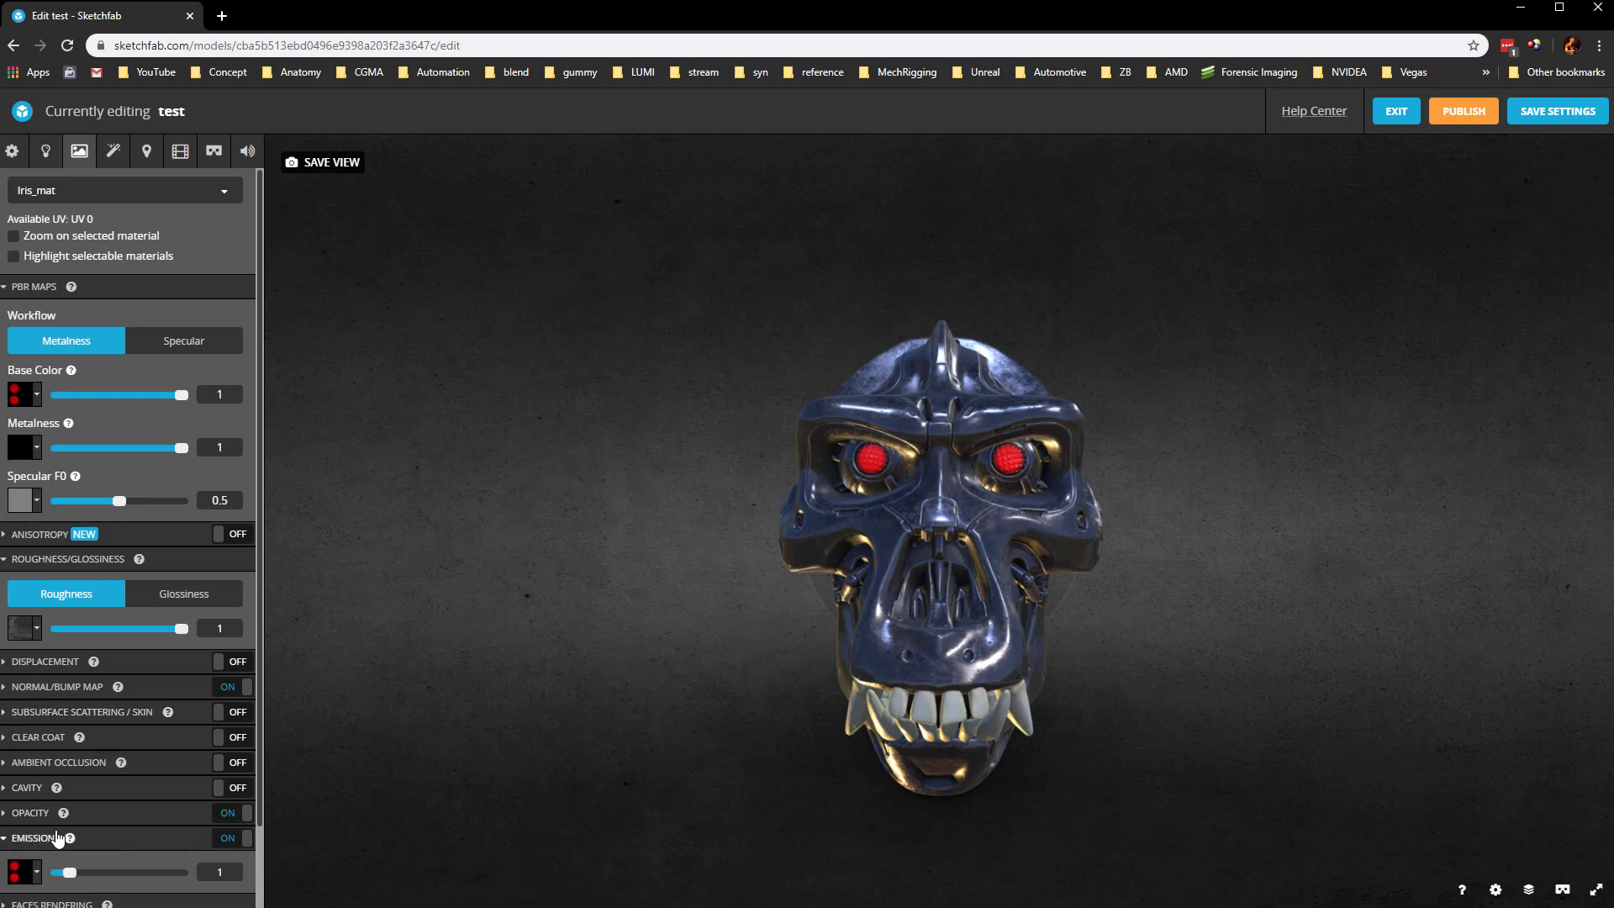
scroll(16, 832, down, 1)
click(35, 781)
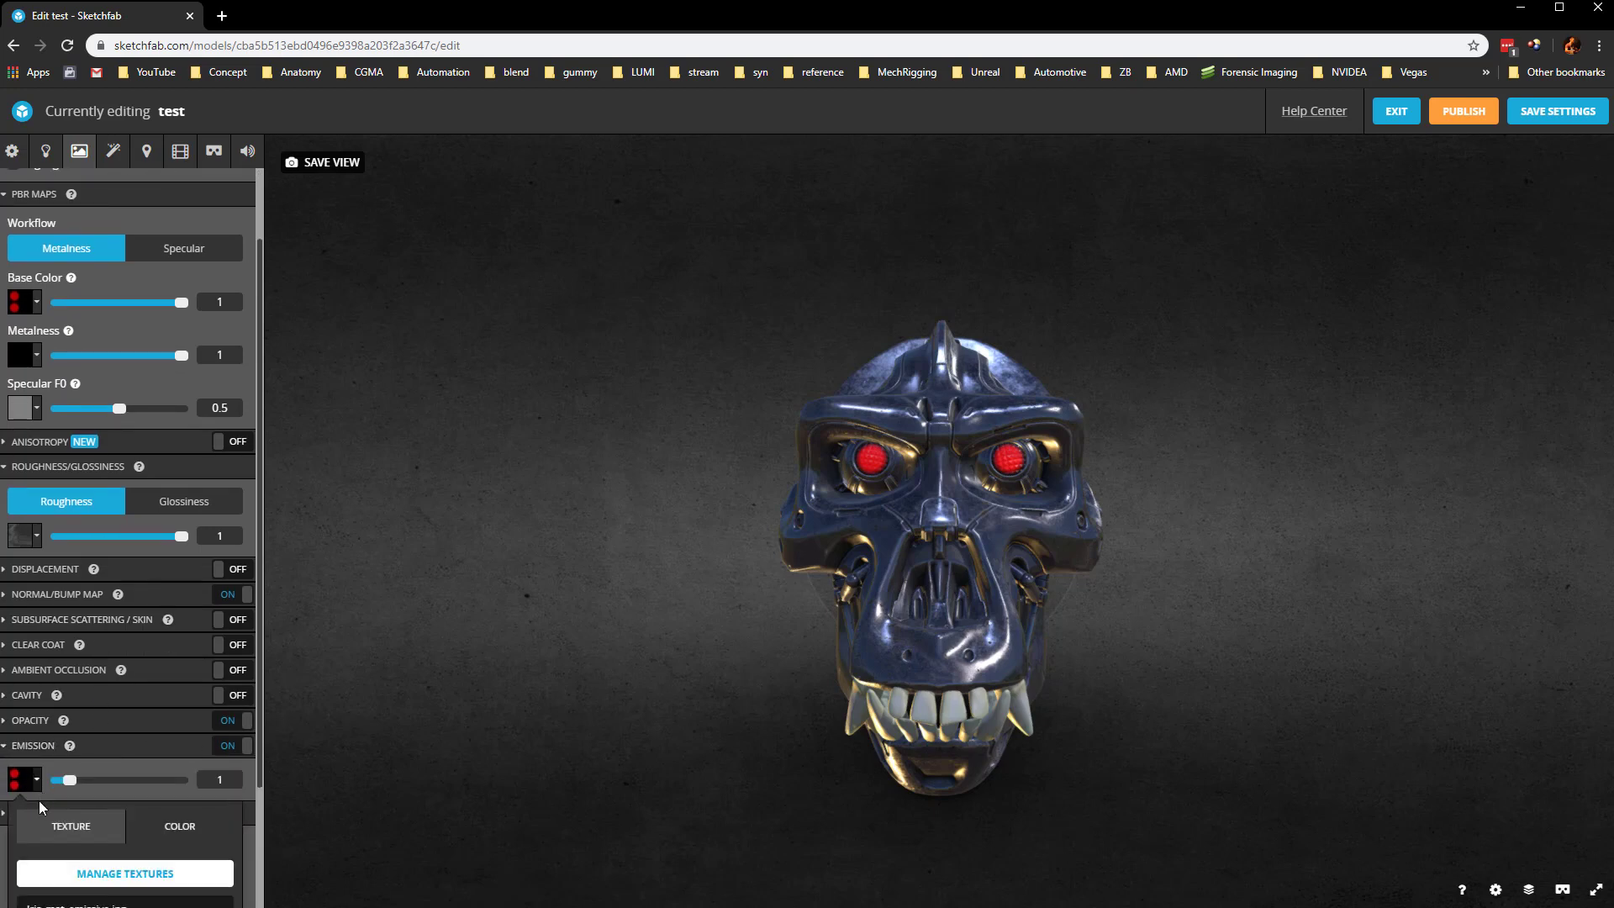
scroll(84, 739, down, 2)
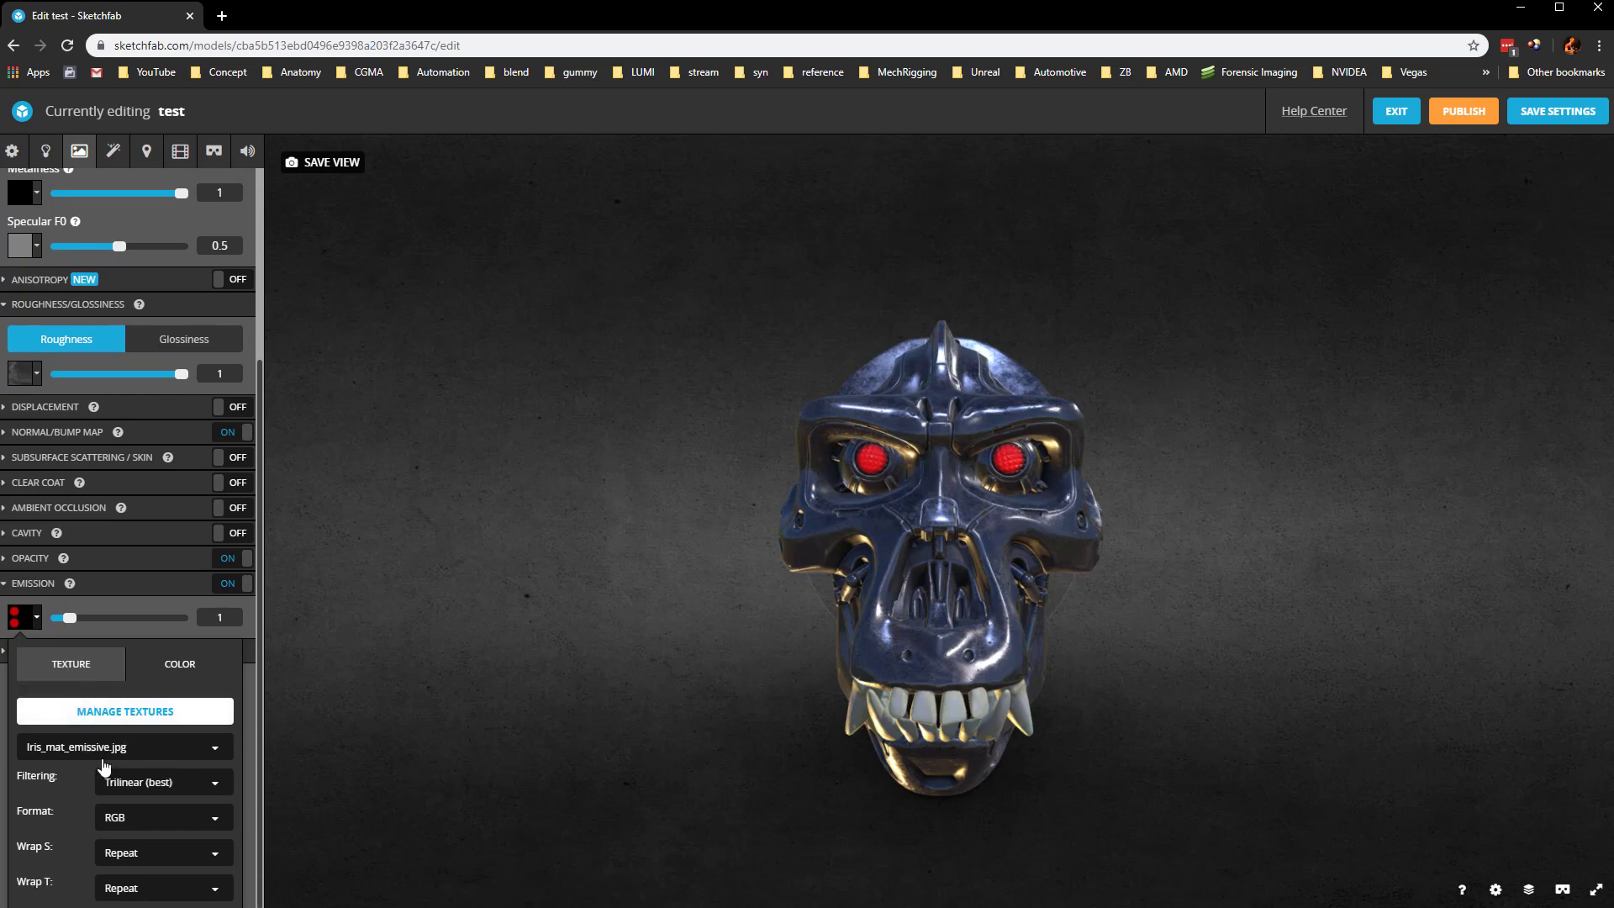
click(101, 599)
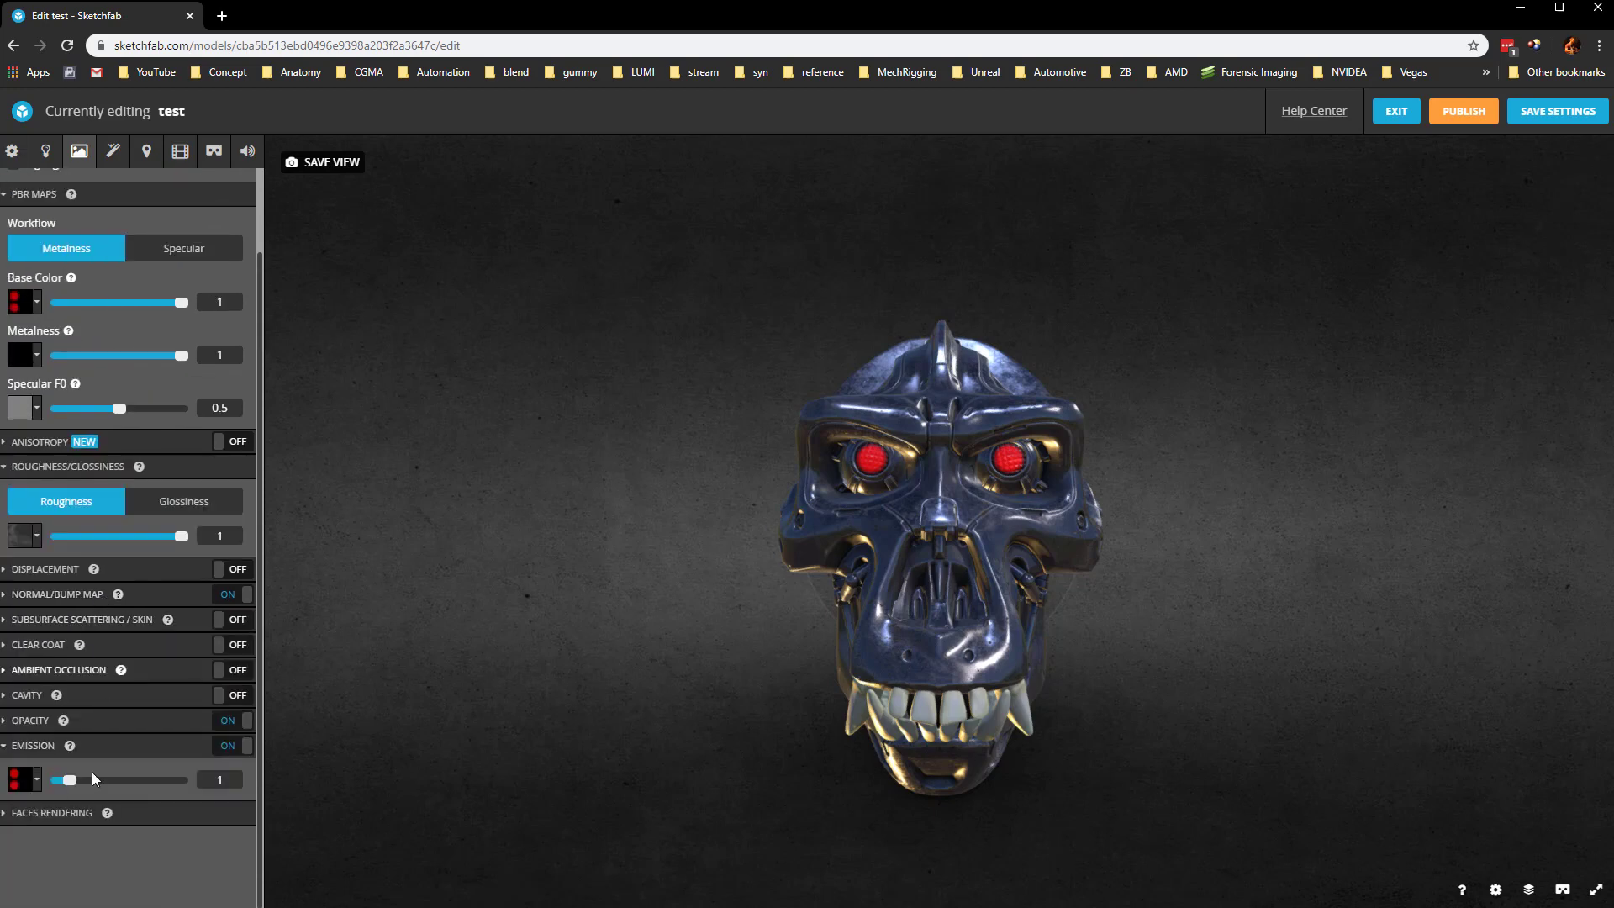
click(233, 747)
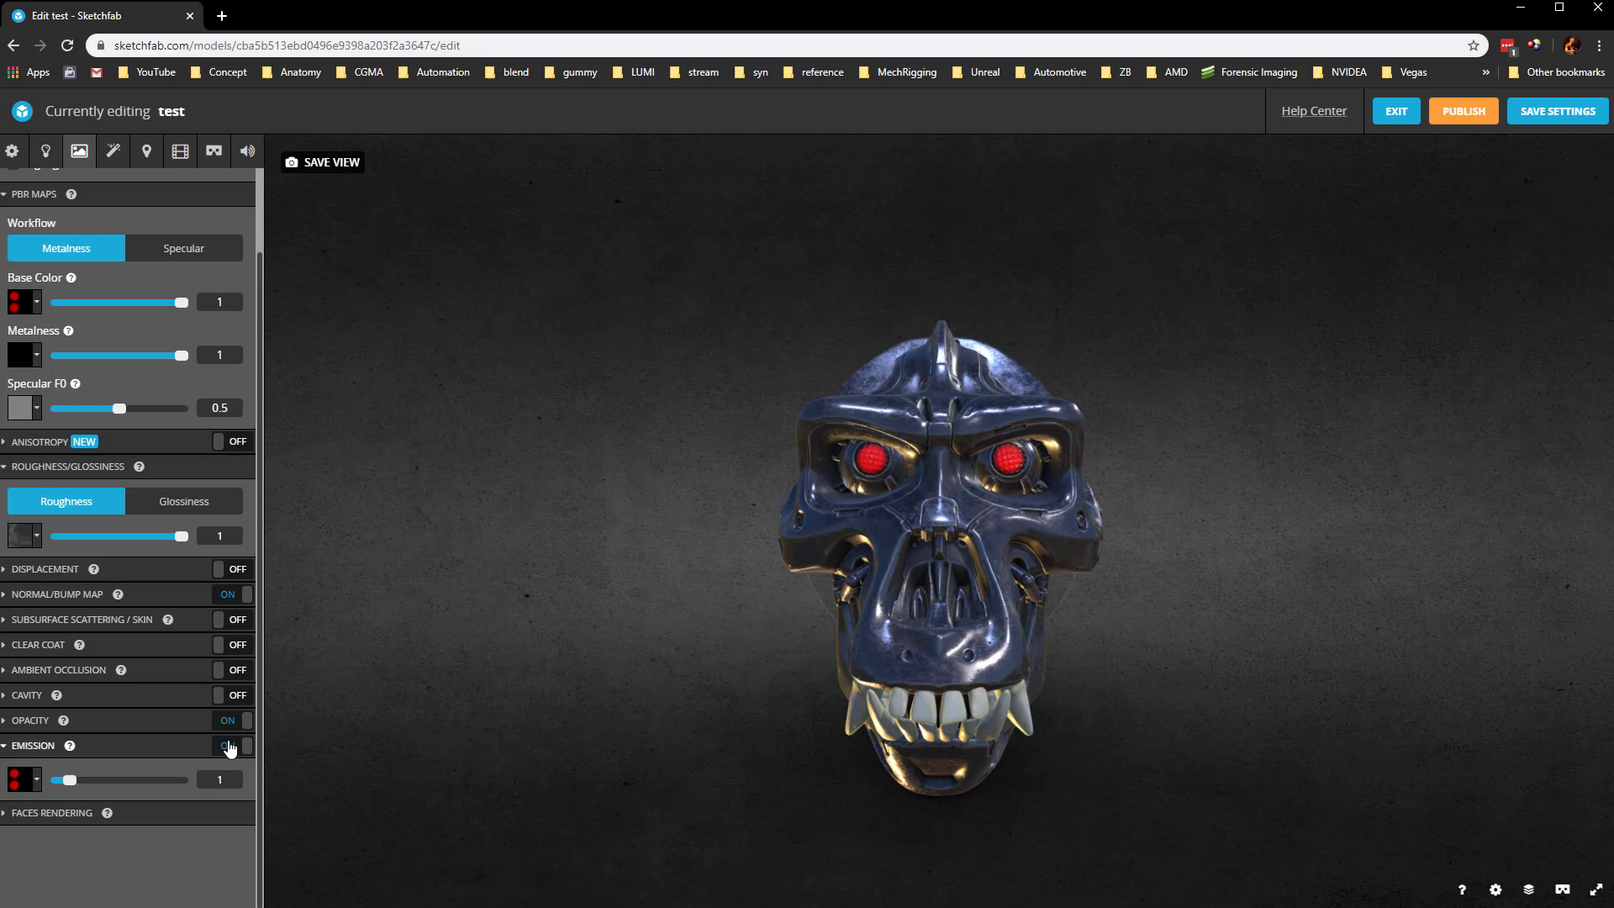
drag(69, 782, 106, 803)
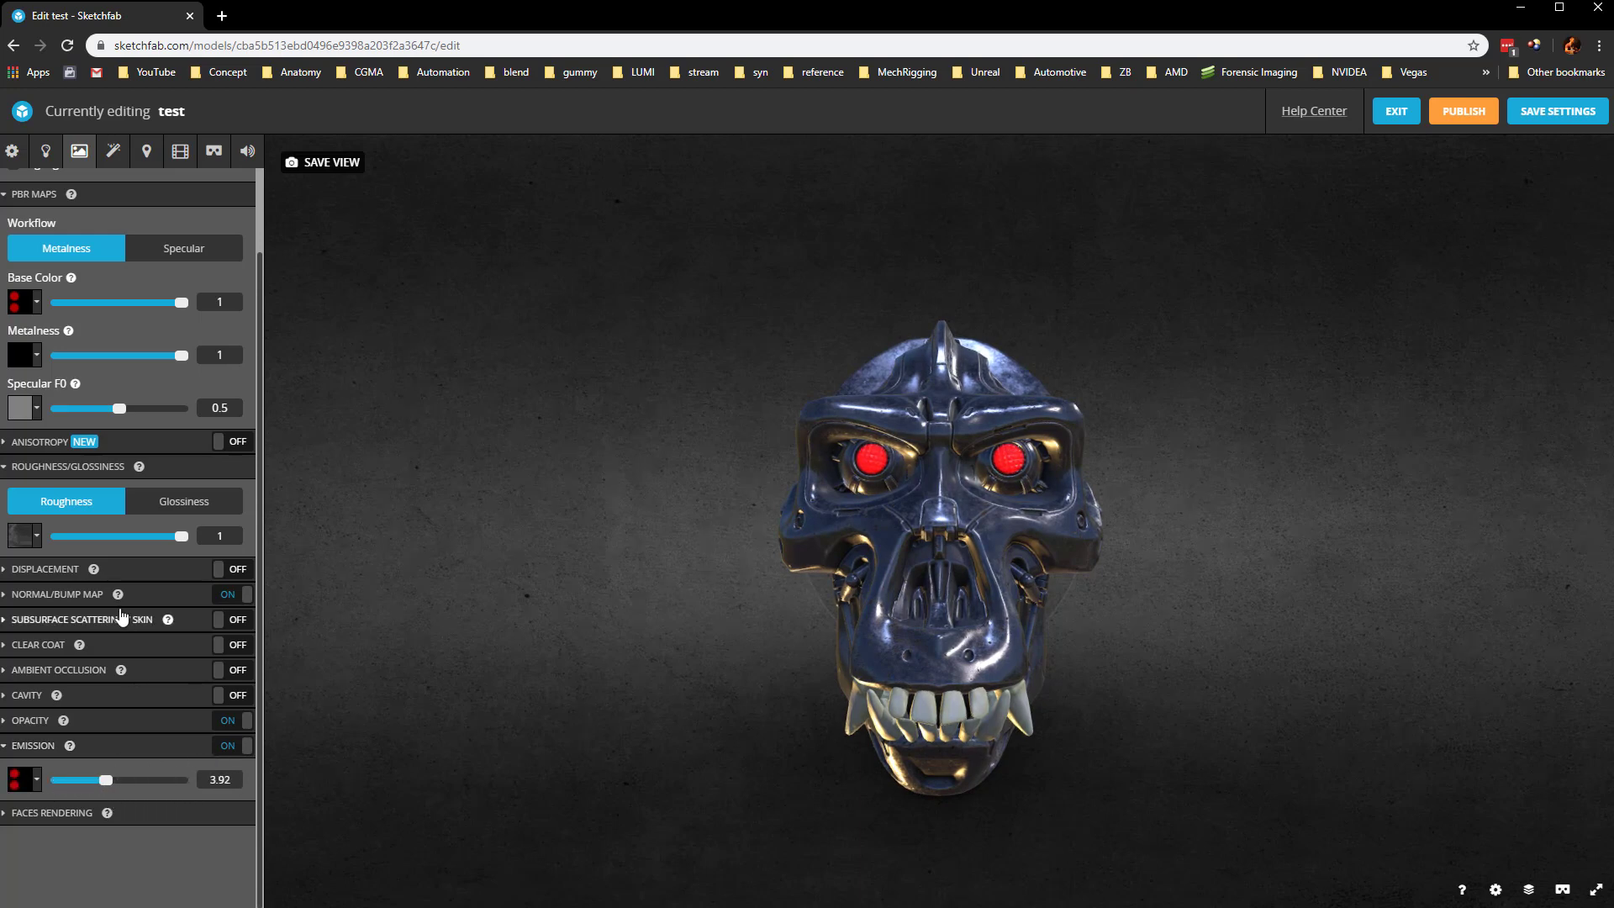
Switch to the Skull_mat material and lower its Specular F0 to about 0.398.
scroll(95, 317, up, 2)
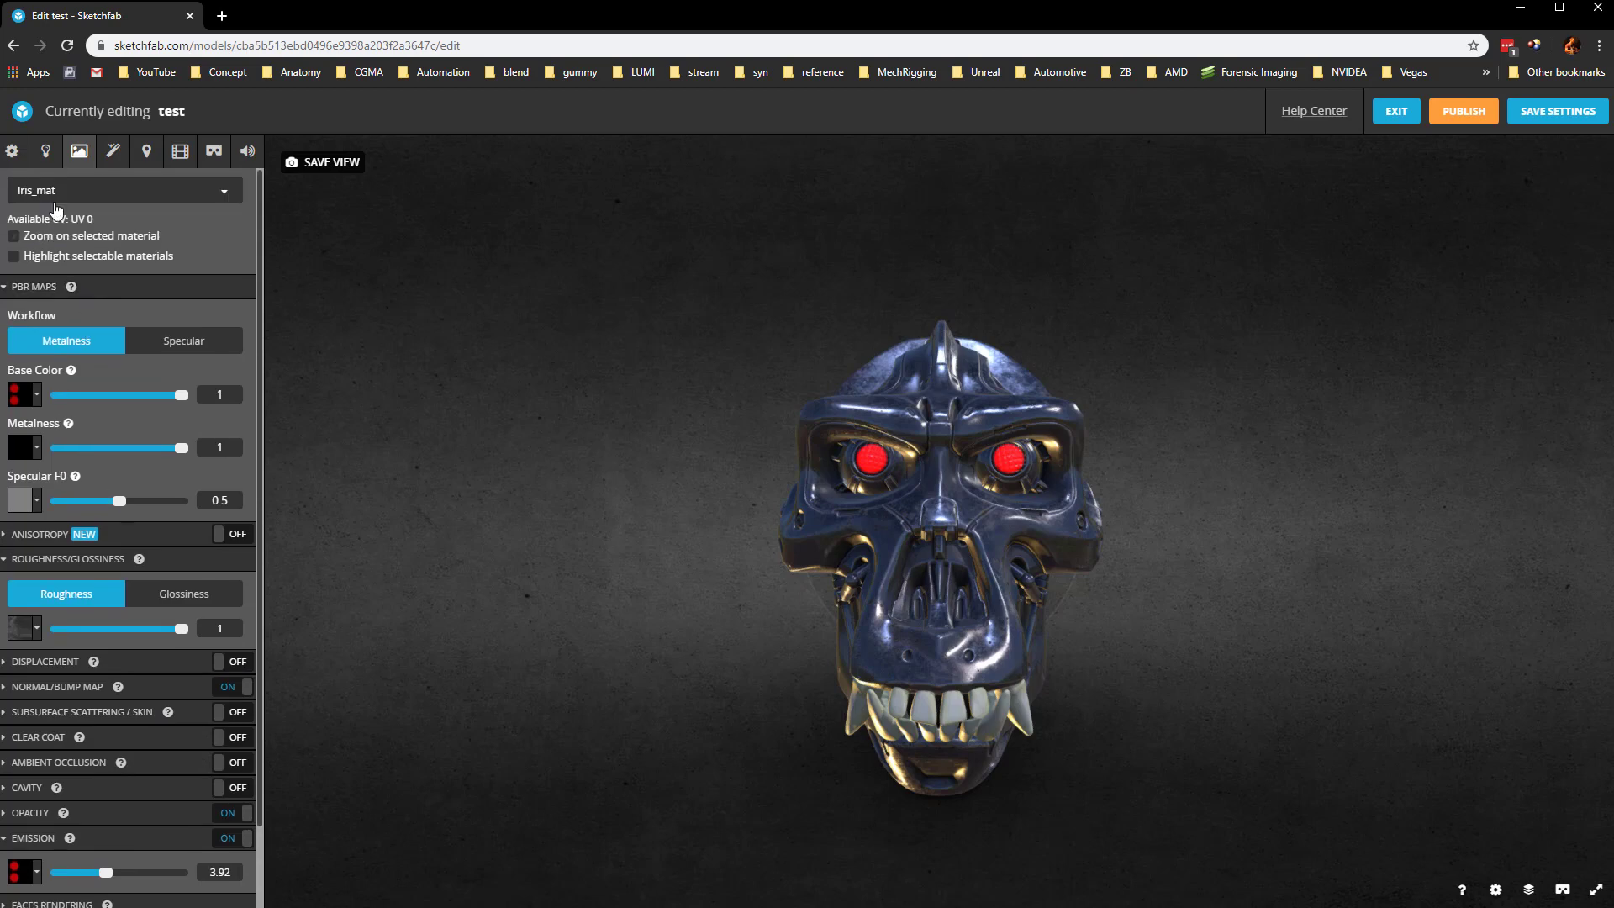
click(63, 192)
click(52, 259)
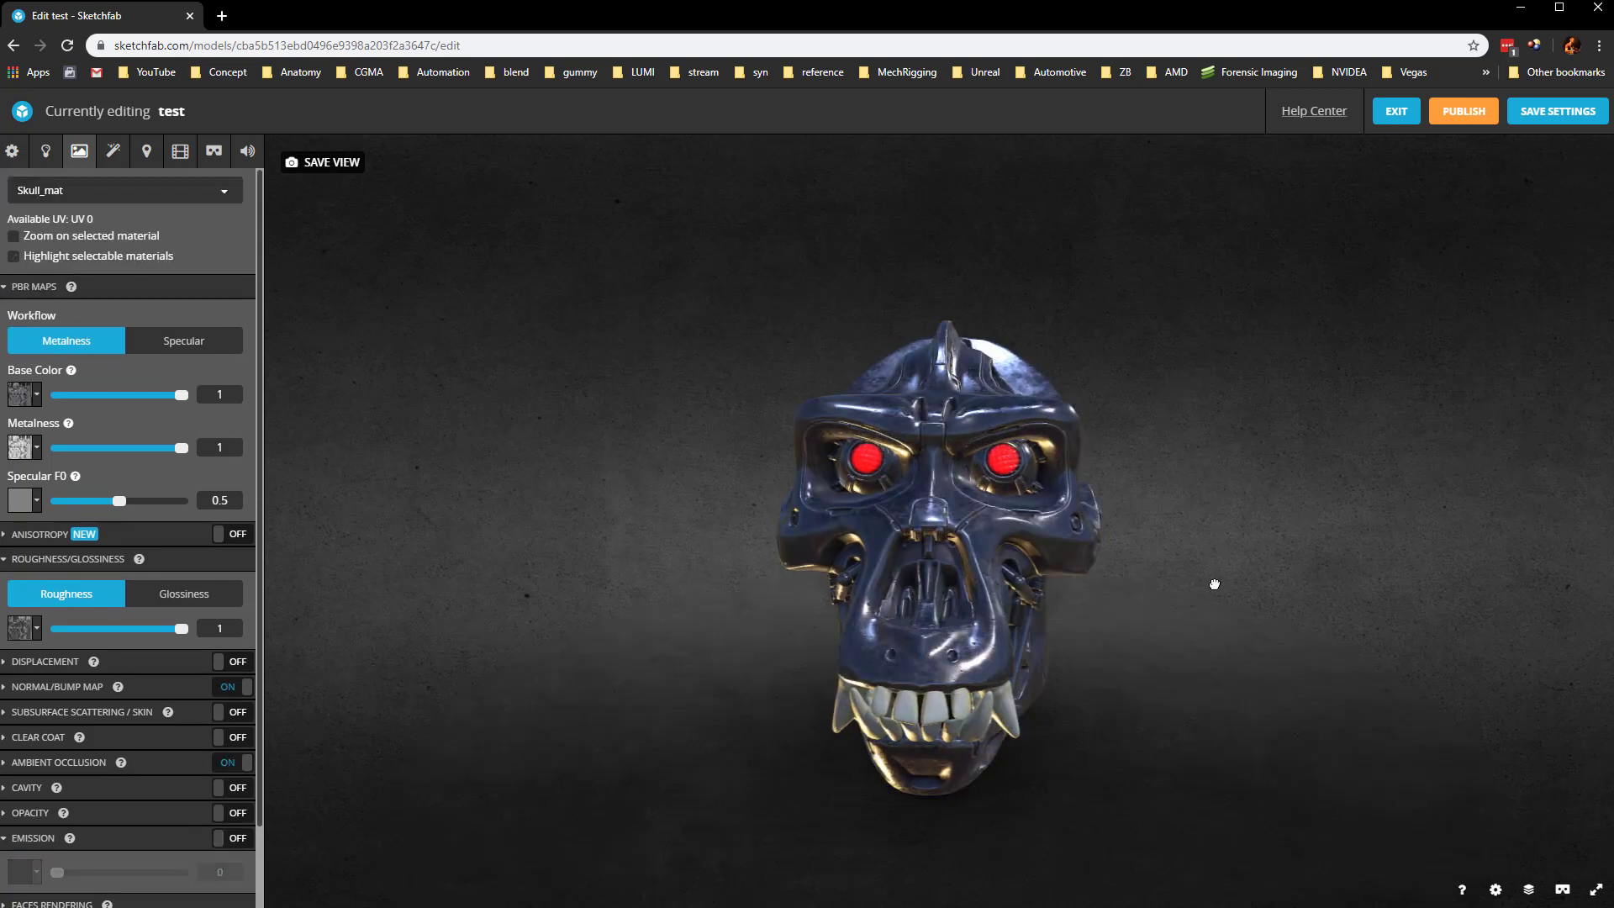
drag(1213, 583, 931, 388)
scroll(900, 503, up, 2)
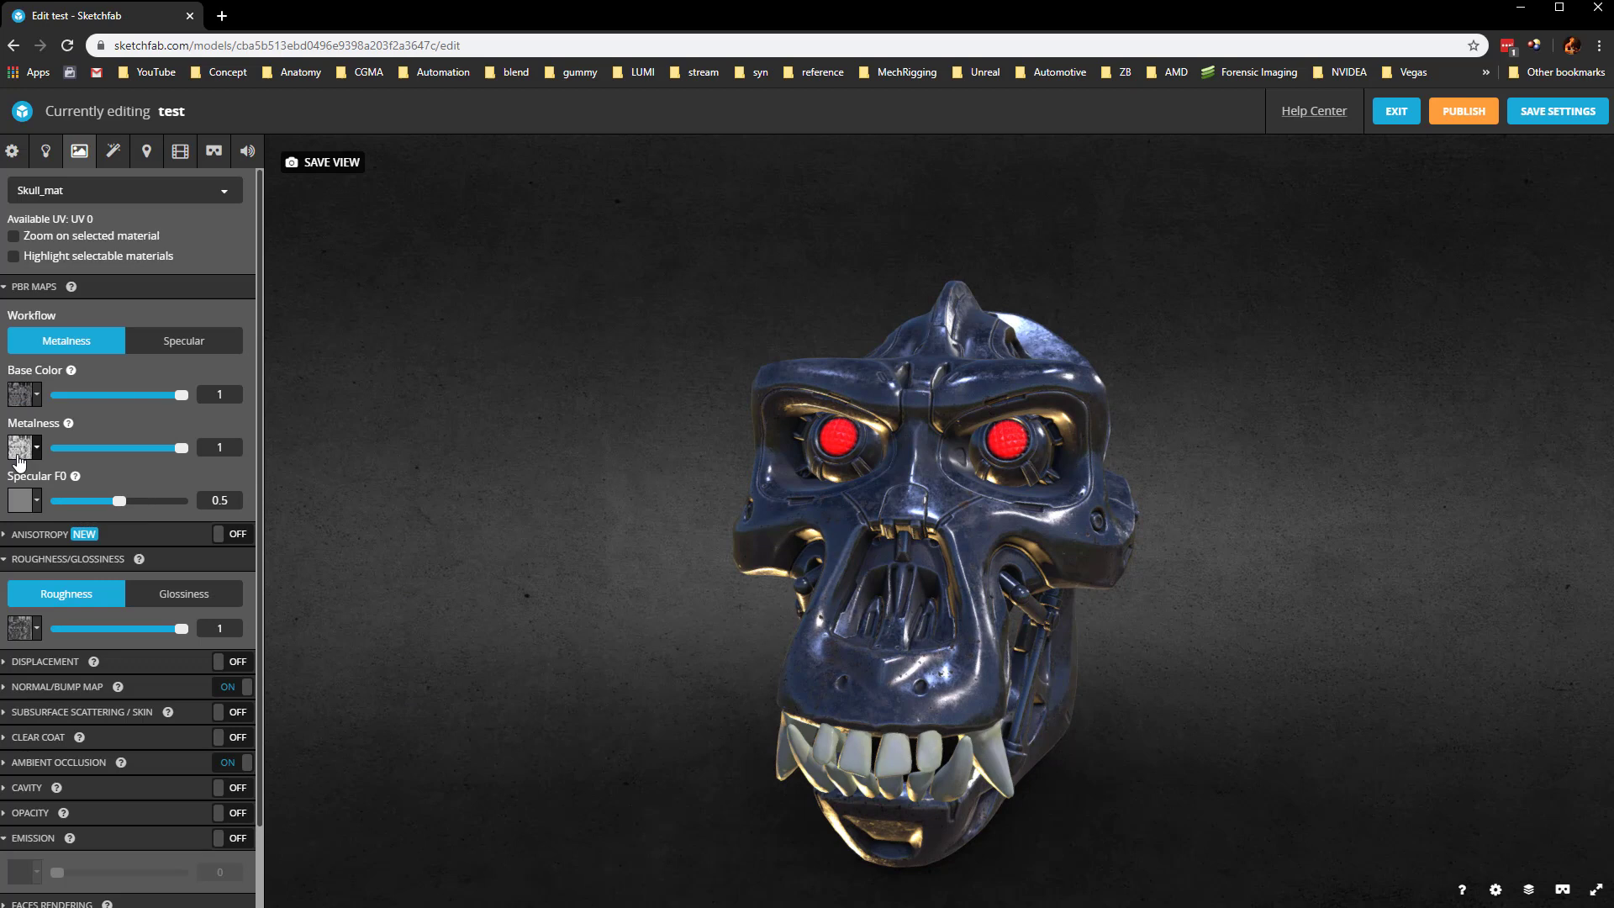
scroll(117, 403, down, 1)
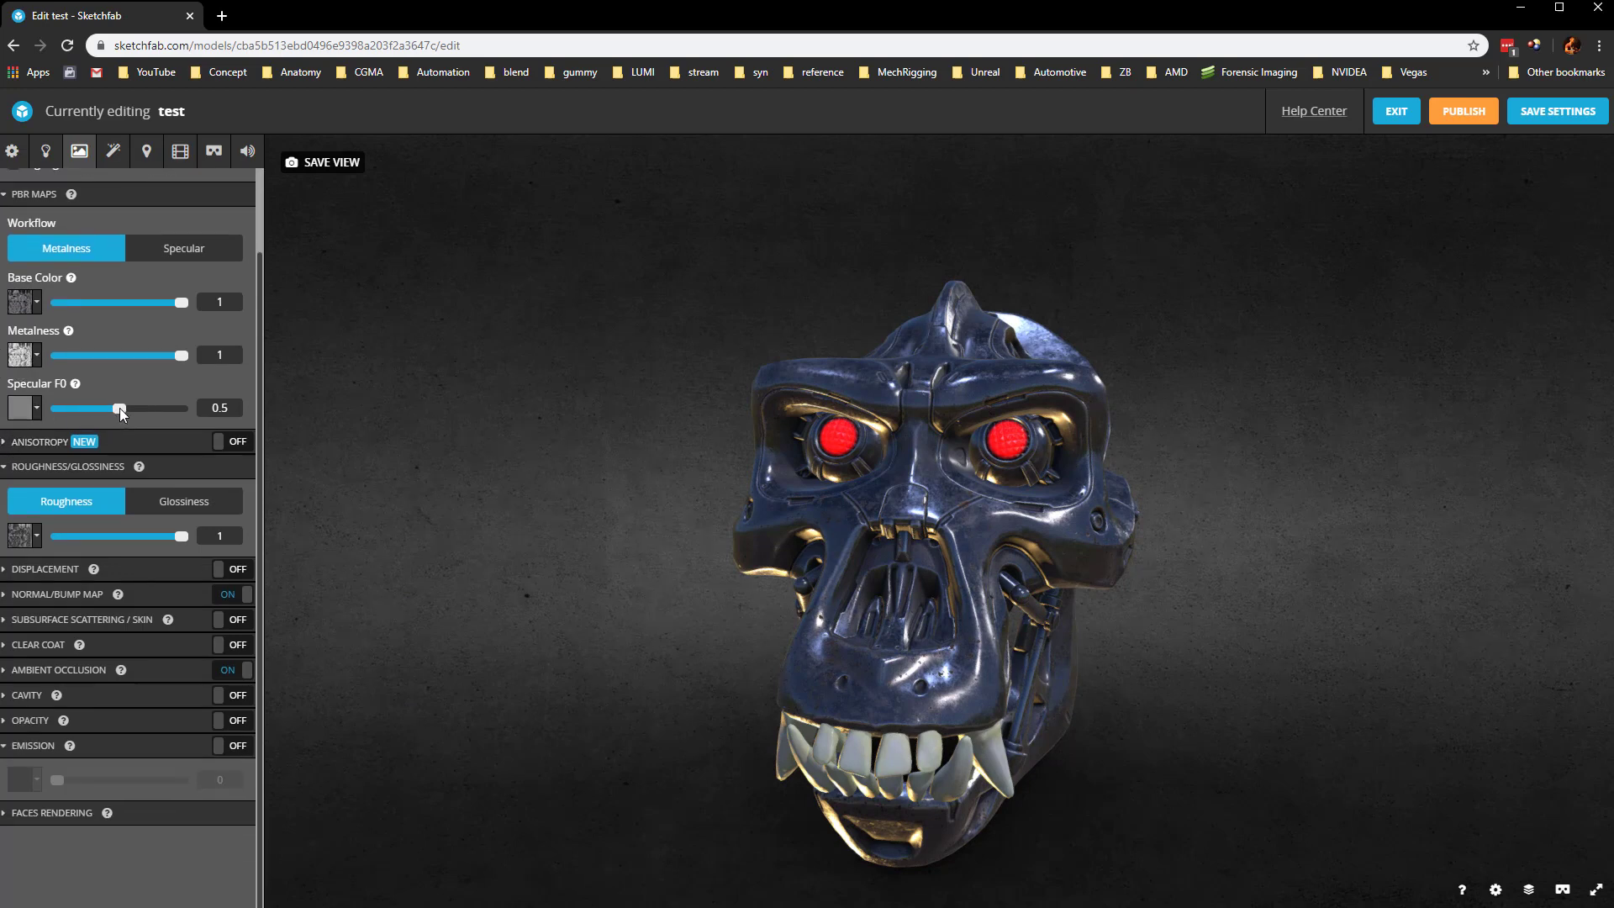
mouse_move(120, 407)
mouse_down()
mouse_move(192, 412)
mouse_move(104, 410)
mouse_up()
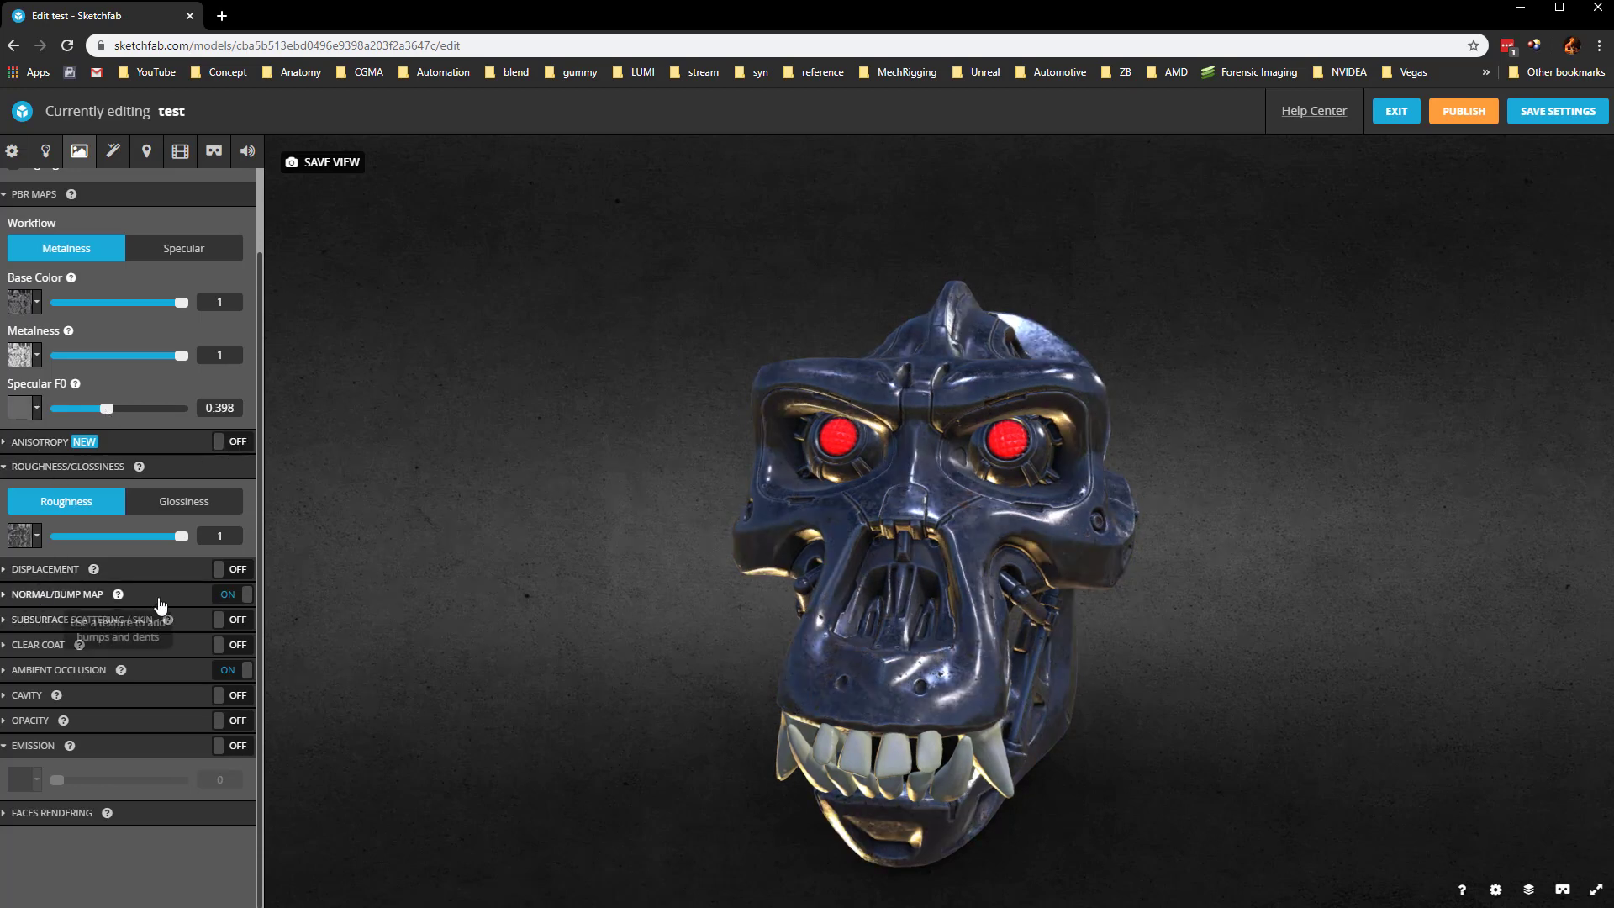
Toggle Flip green (-Y) on and off for Skull_mat's normal map to compare the surface detail up close.
click(159, 598)
scroll(131, 649, down, 2)
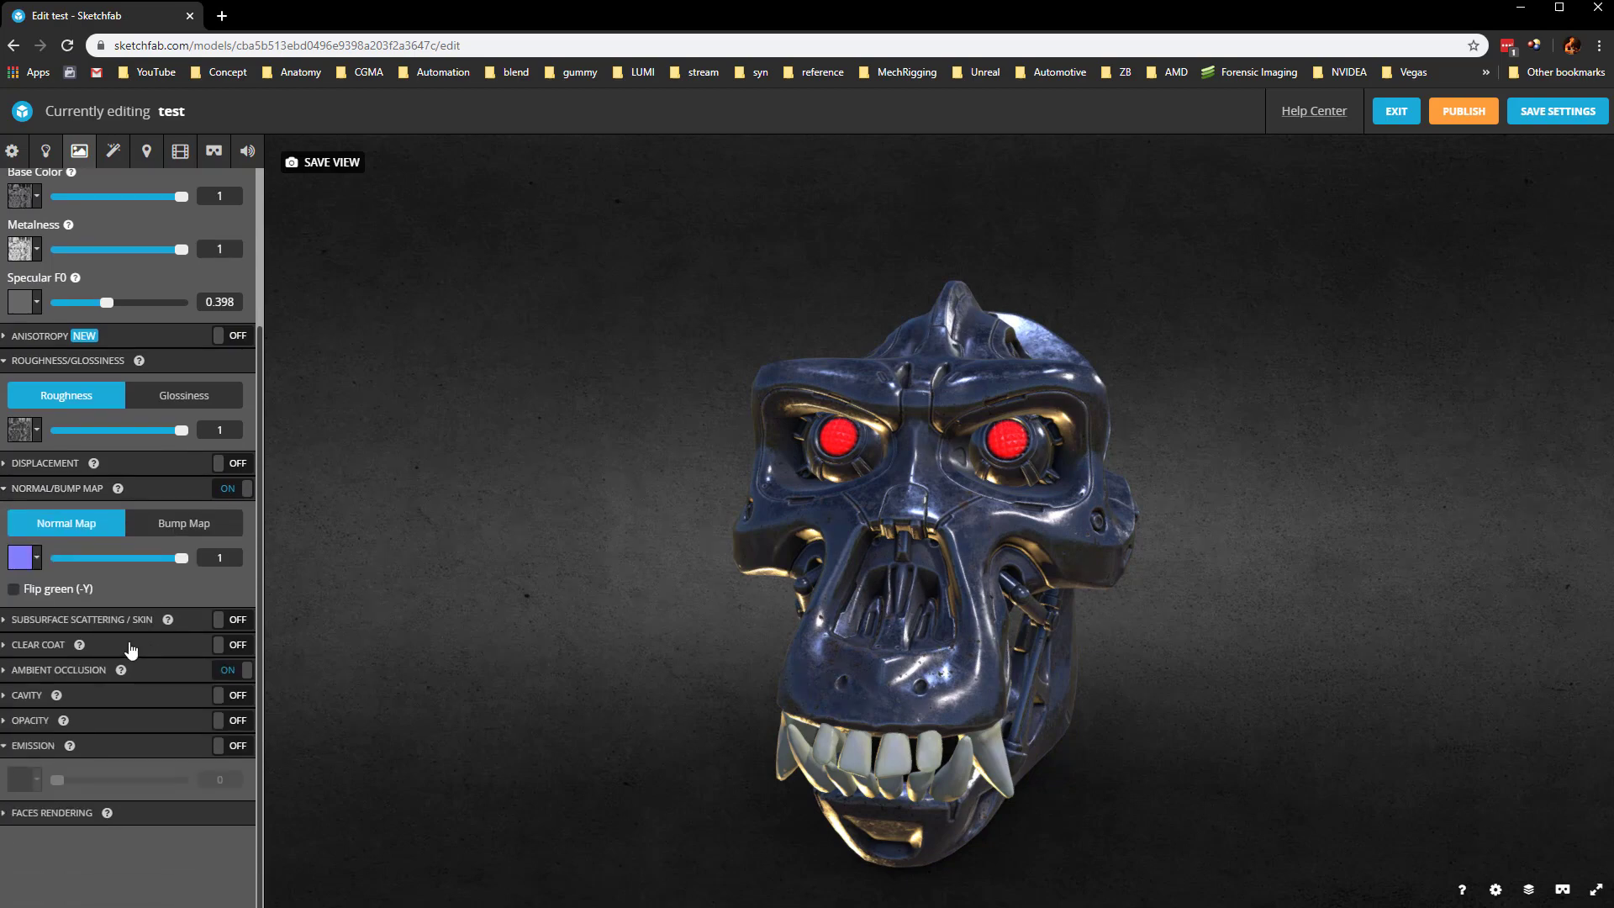
double_click(649, 612)
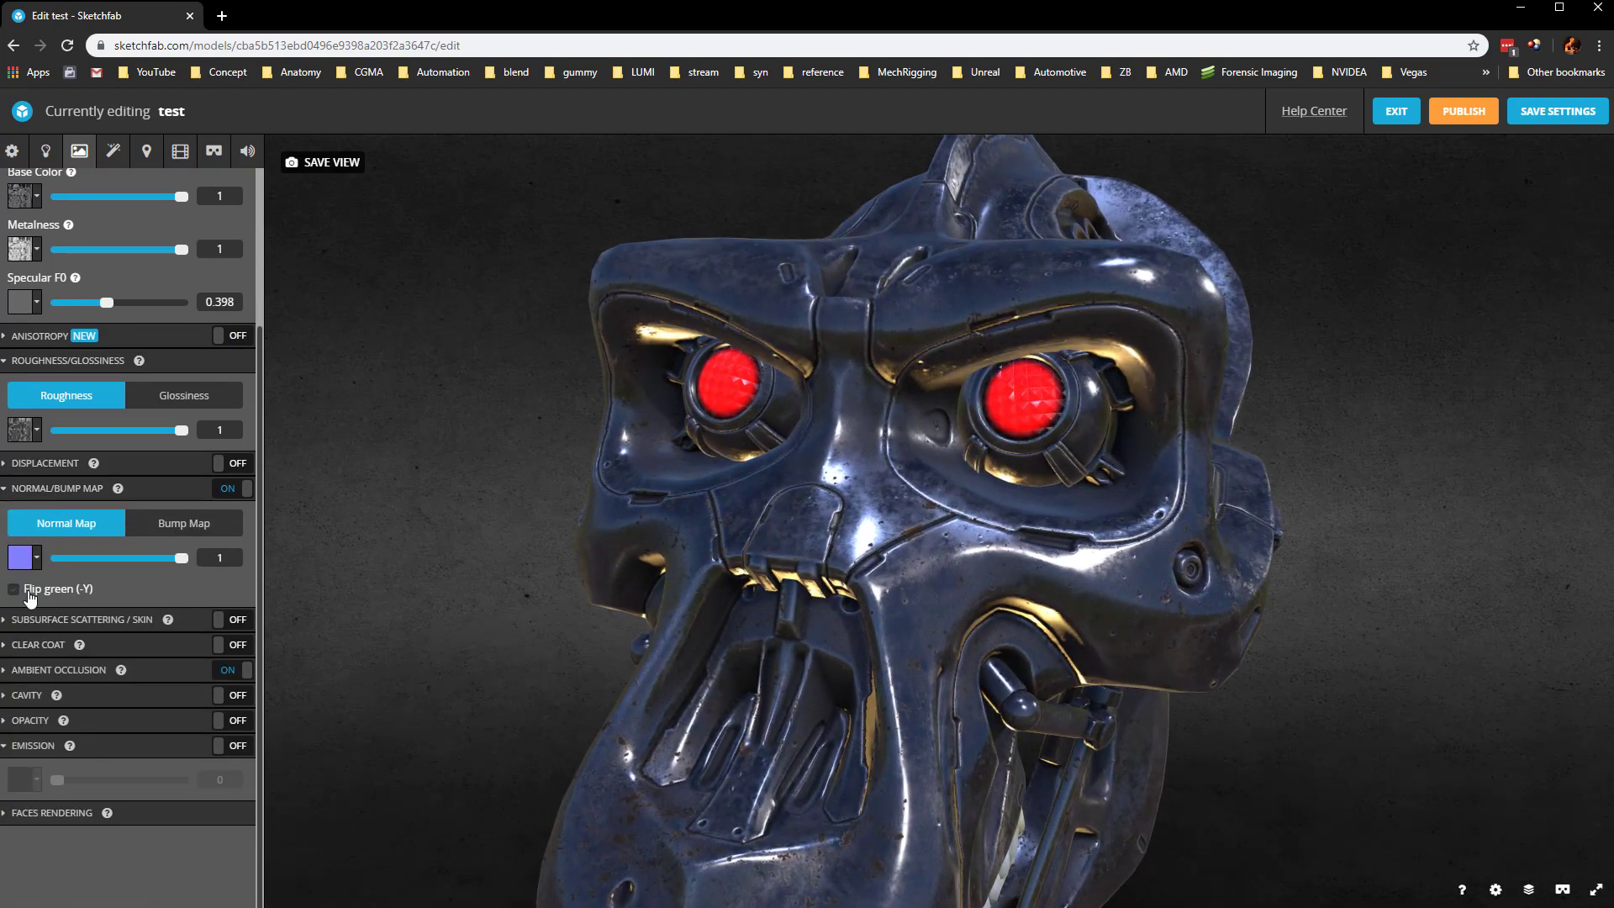
click(31, 596)
click(33, 596)
click(32, 596)
click(33, 596)
click(33, 596)
click(33, 596)
double_click(672, 564)
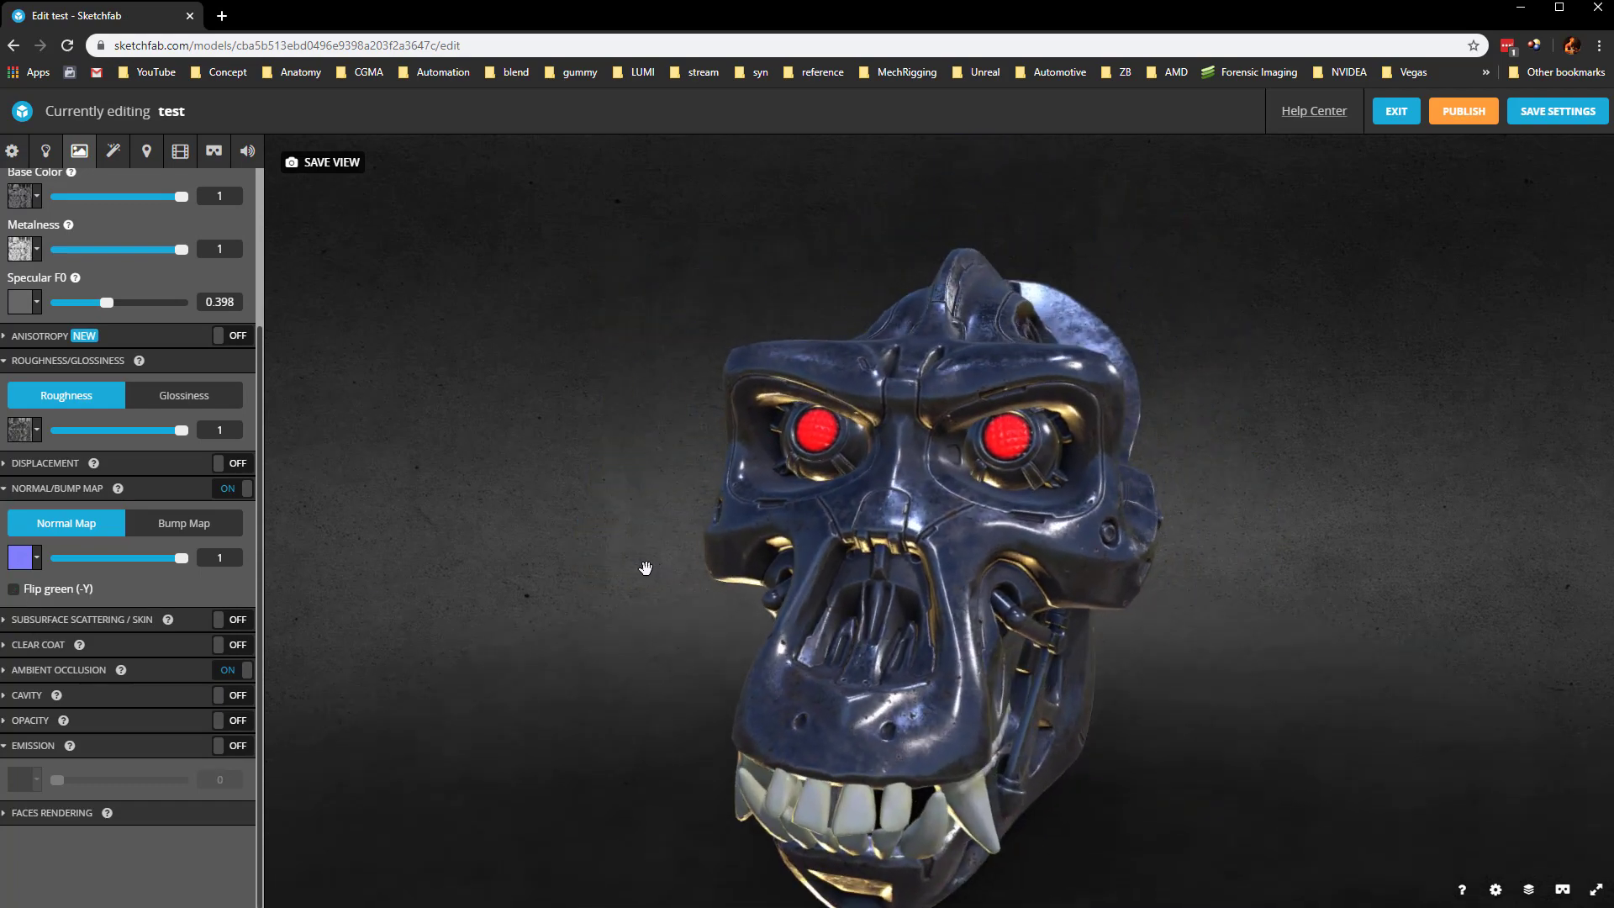
Try the Bump Map mode on Skull_mat, then return it to Normal Map.
click(185, 527)
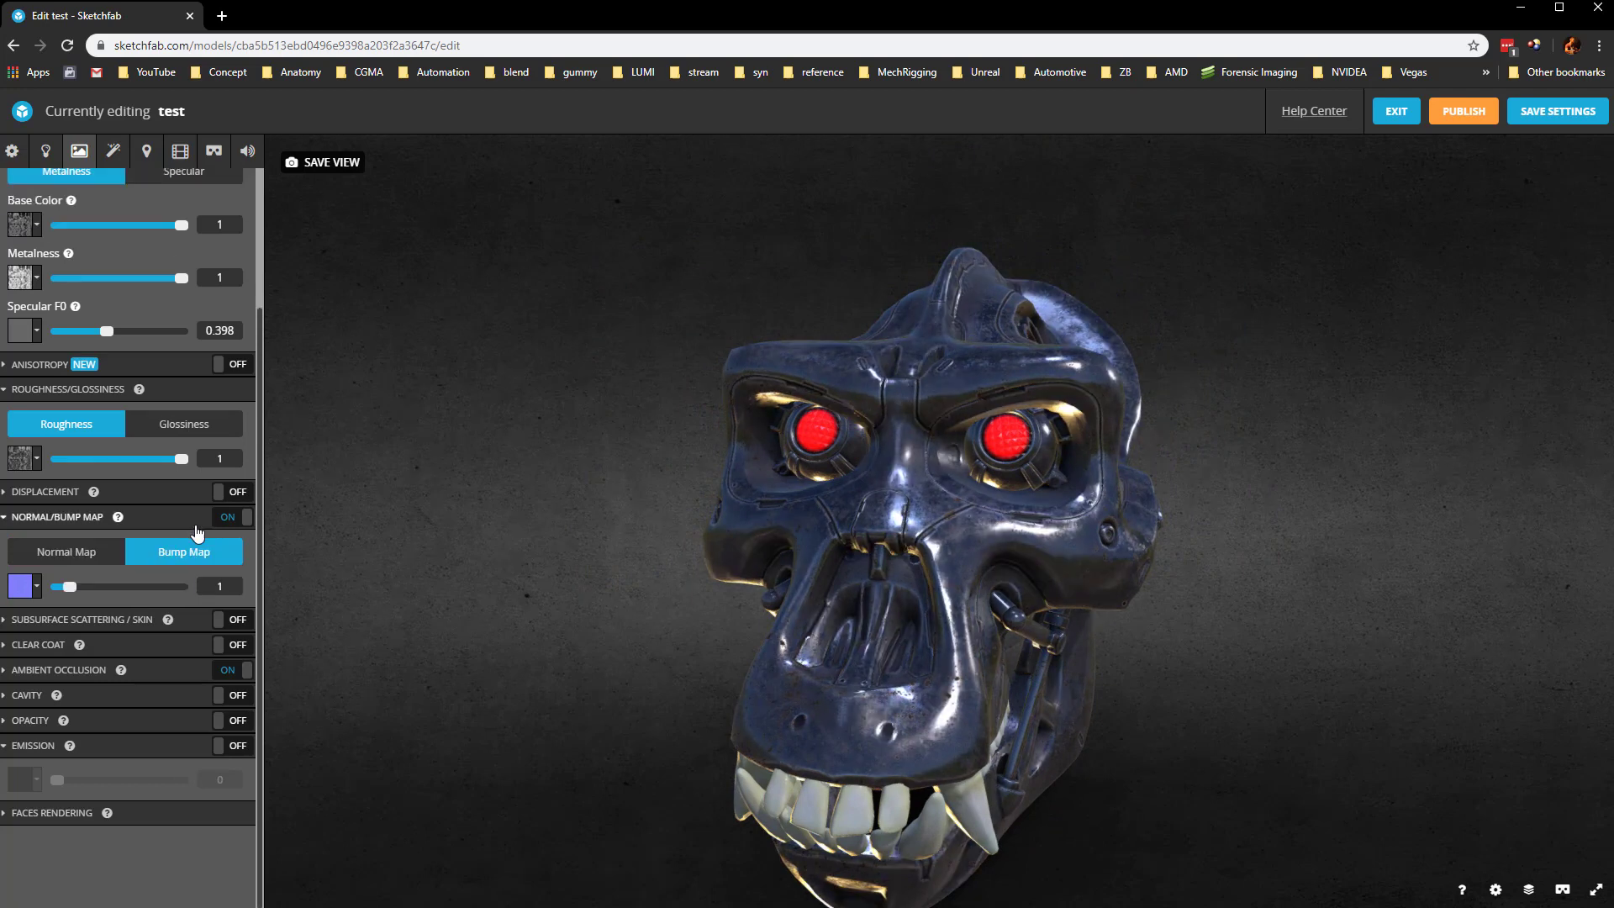
click(77, 538)
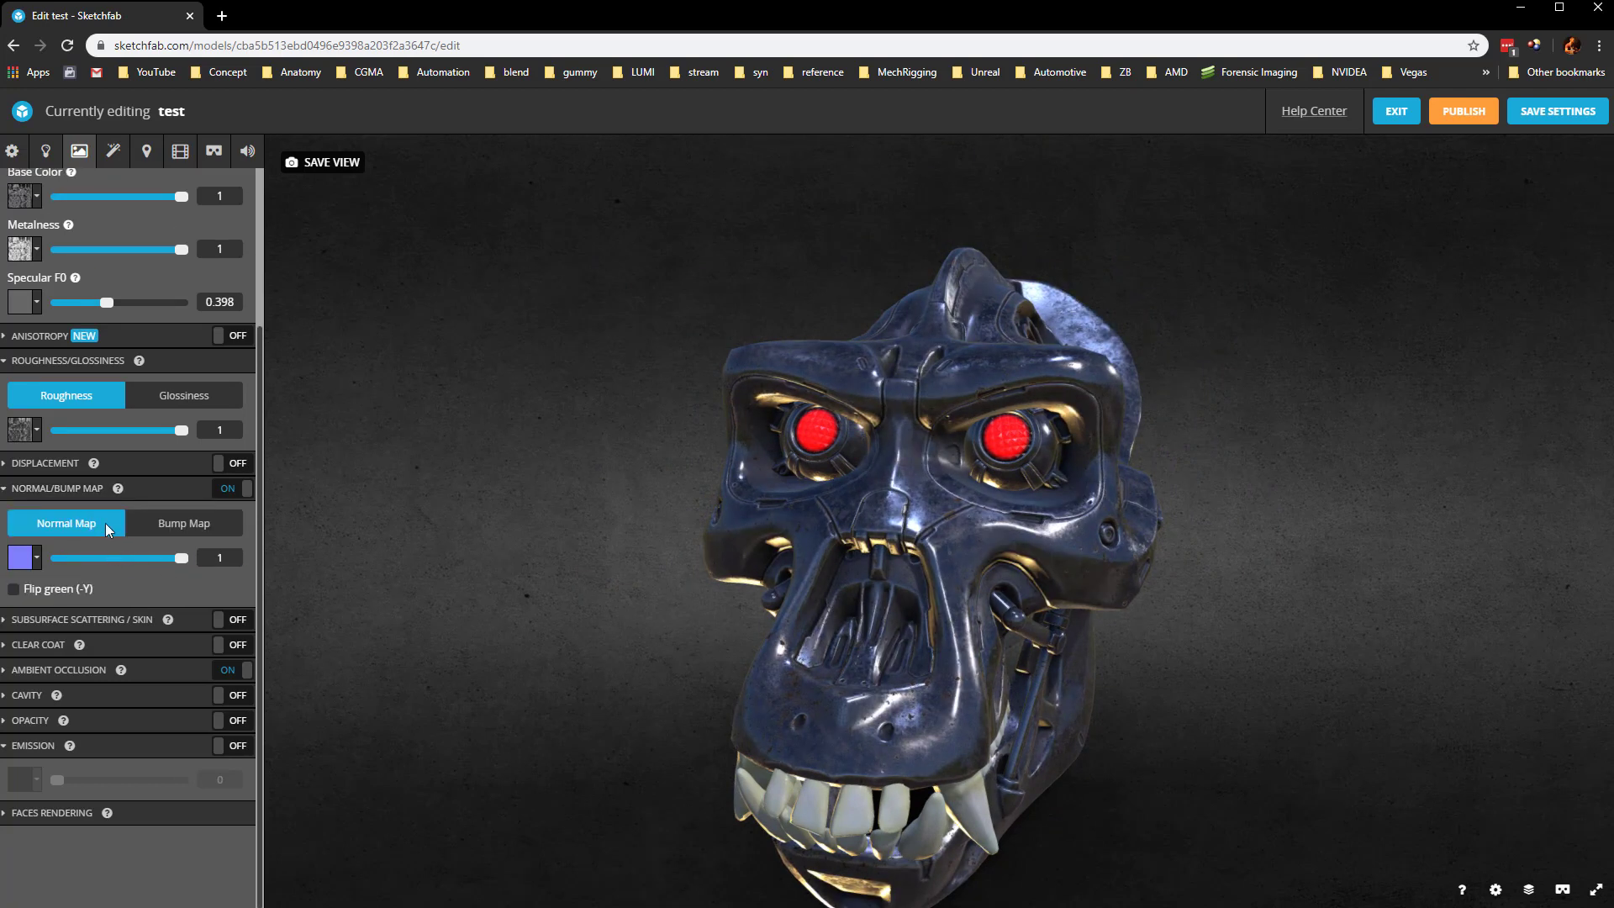
click(14, 486)
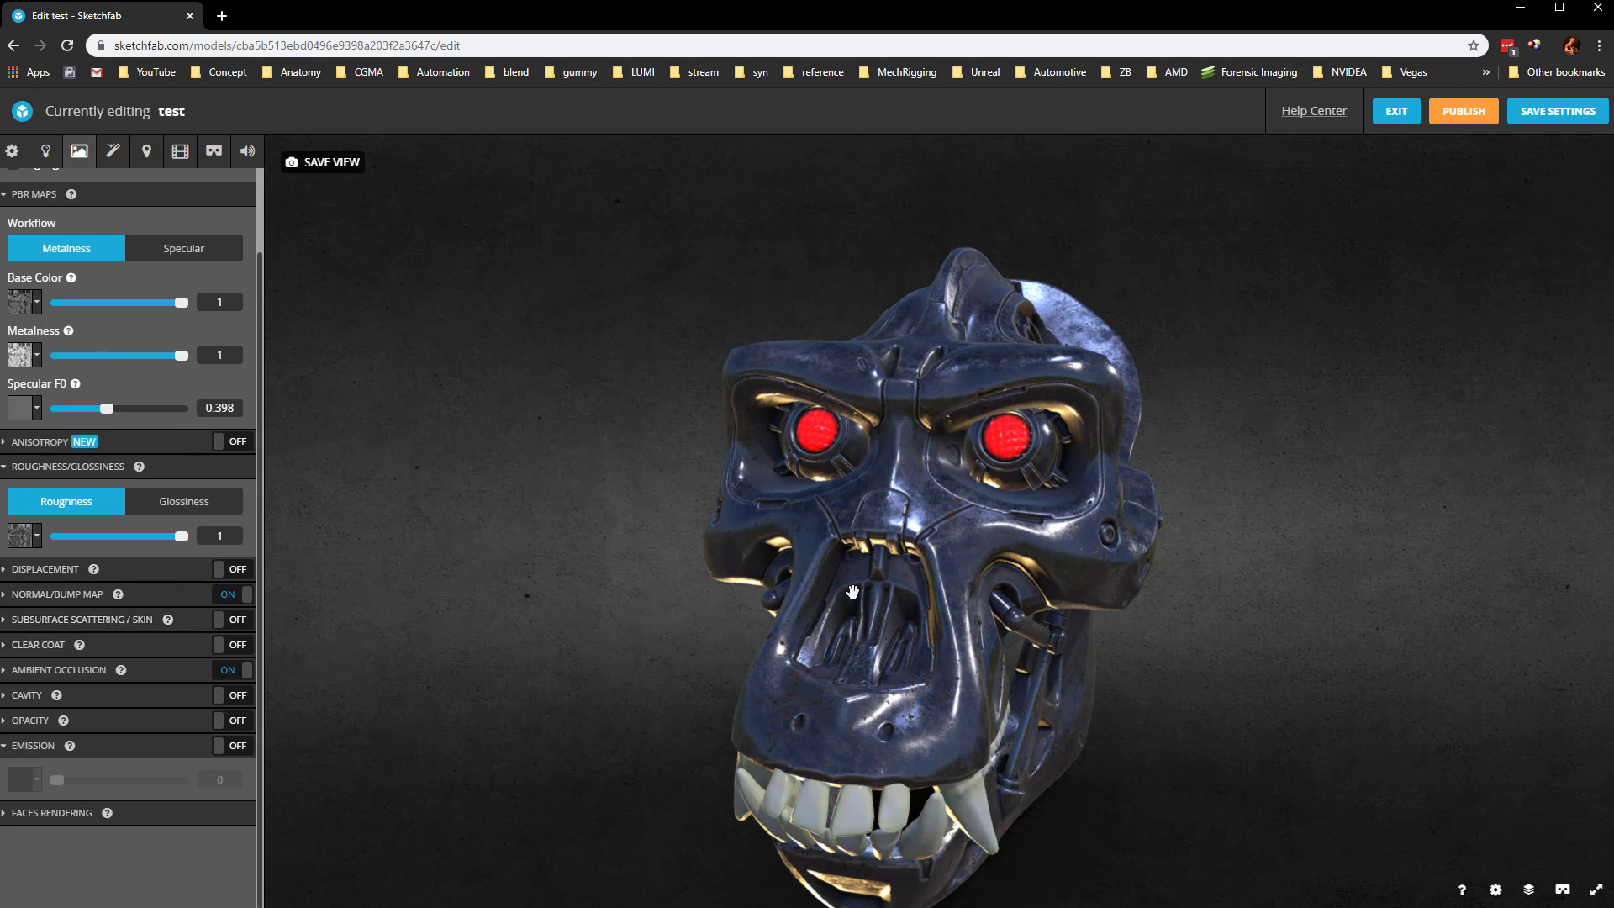
Enable Occlude specular for Skull_mat's ambient occlusion, and turn on its cavity map with the Skull_mat_AO.jpg texture.
mouse_move(679, 667)
mouse_down()
mouse_move(678, 641)
mouse_move(678, 660)
mouse_up()
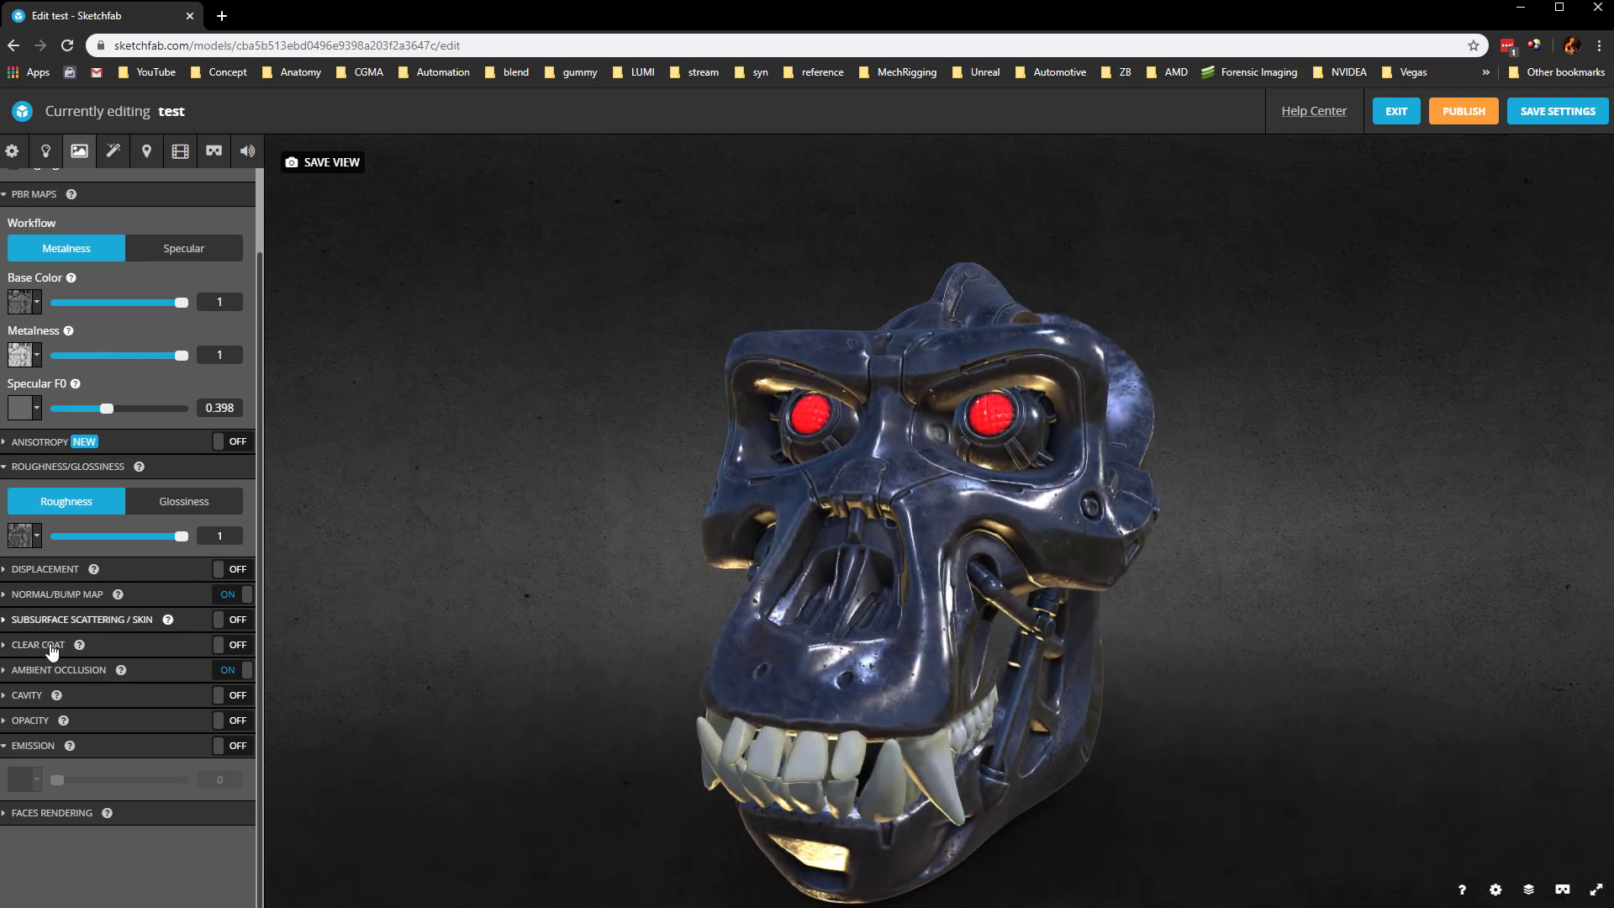
click(8, 673)
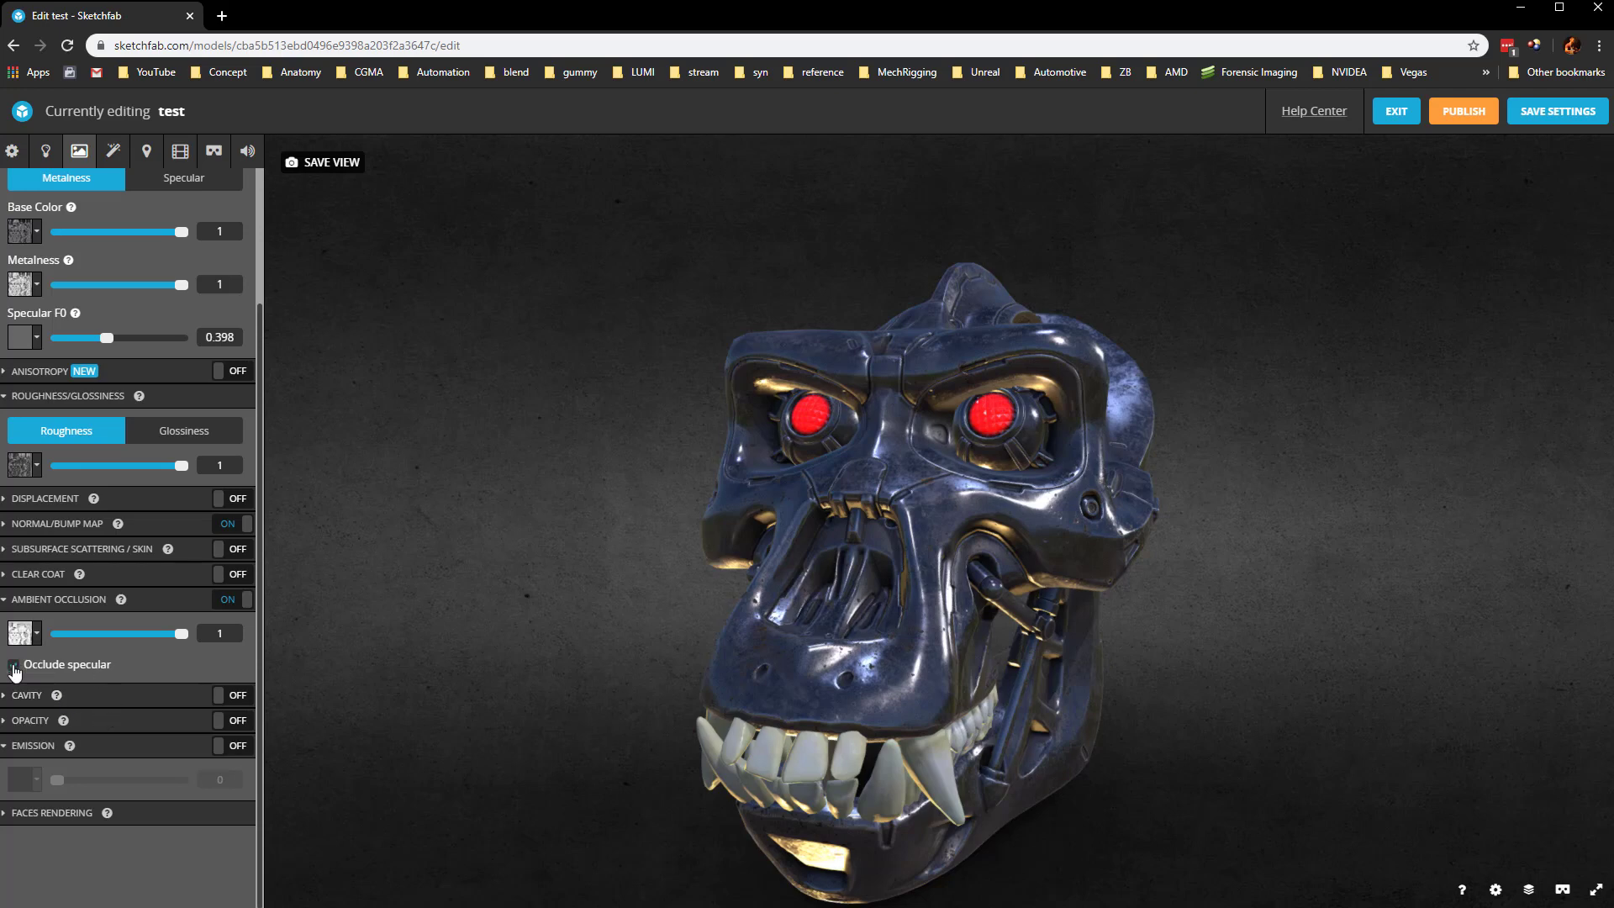
click(21, 695)
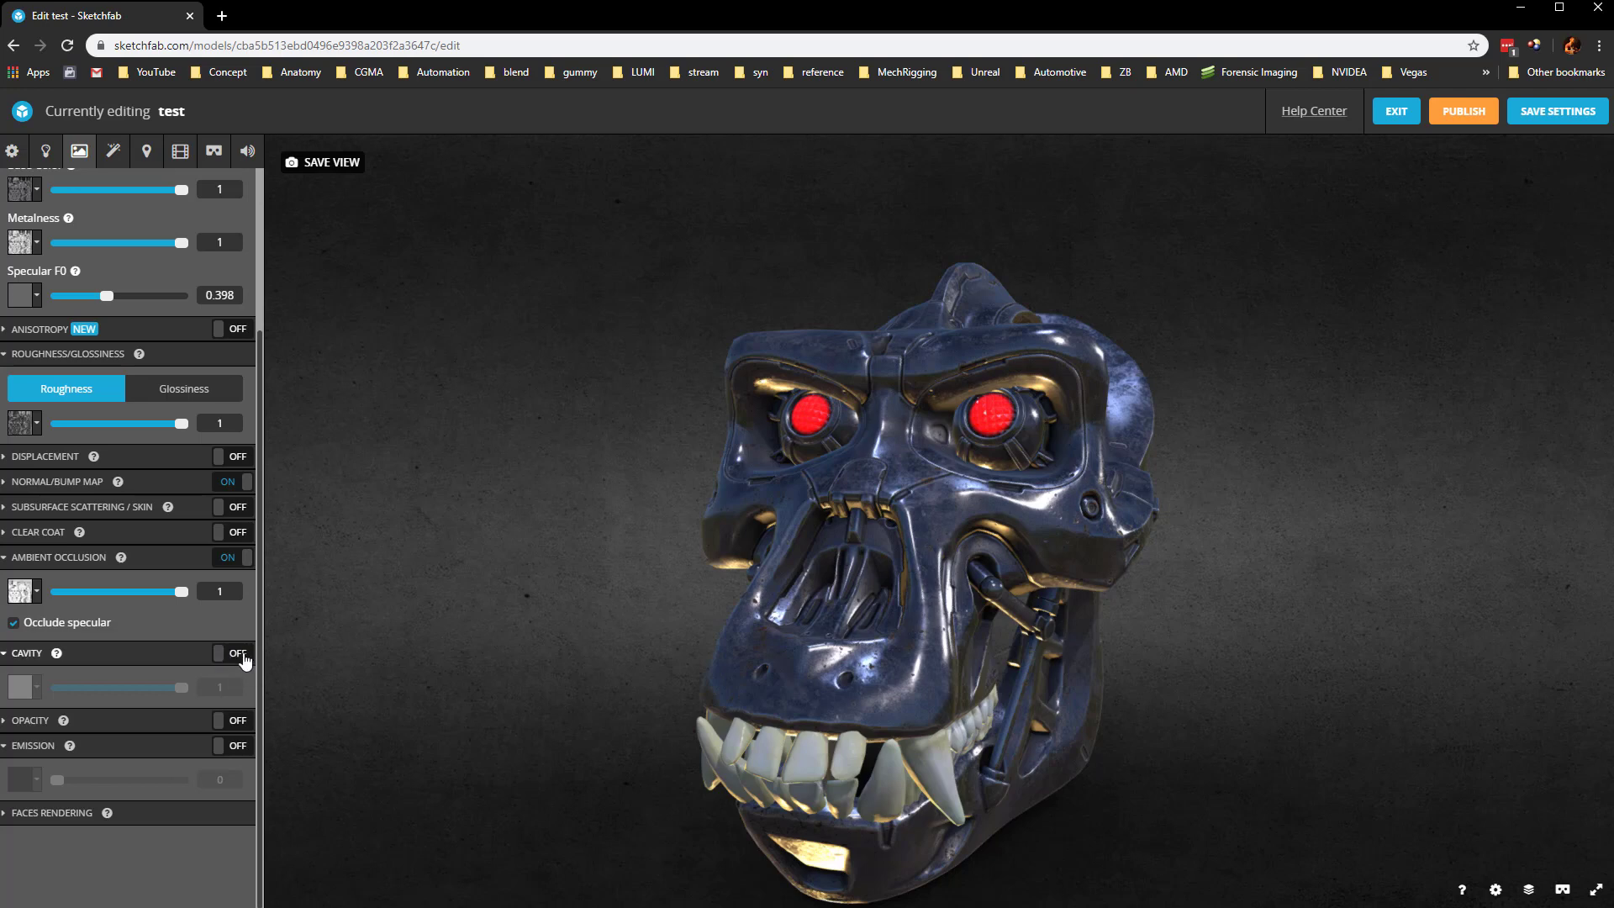
click(241, 654)
click(30, 688)
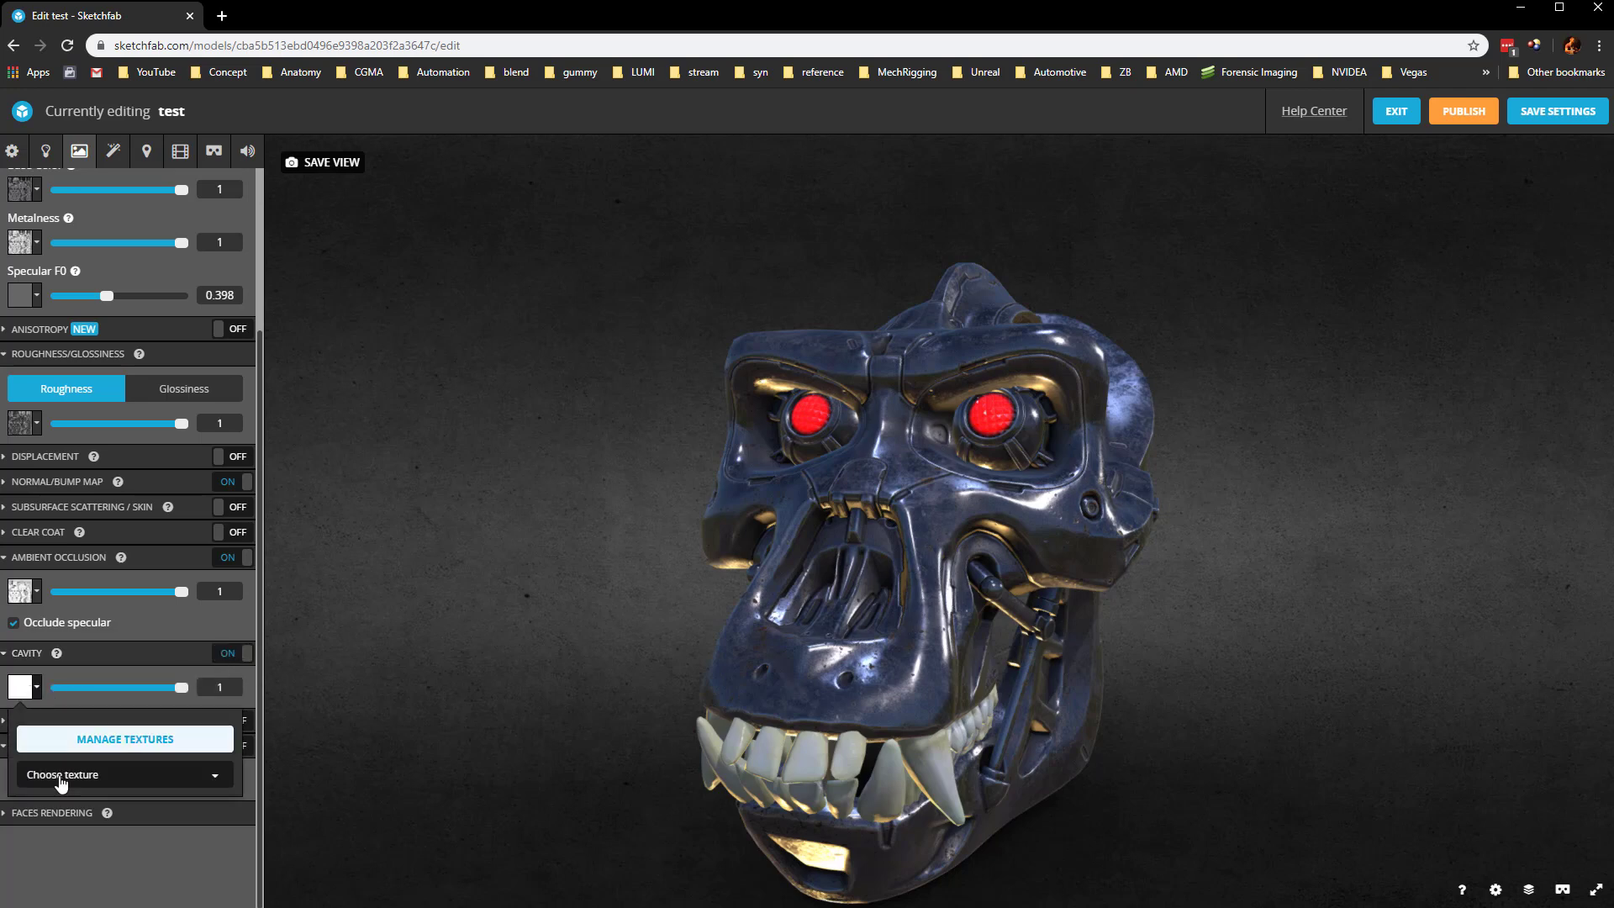
click(118, 774)
scroll(117, 821, down, 6)
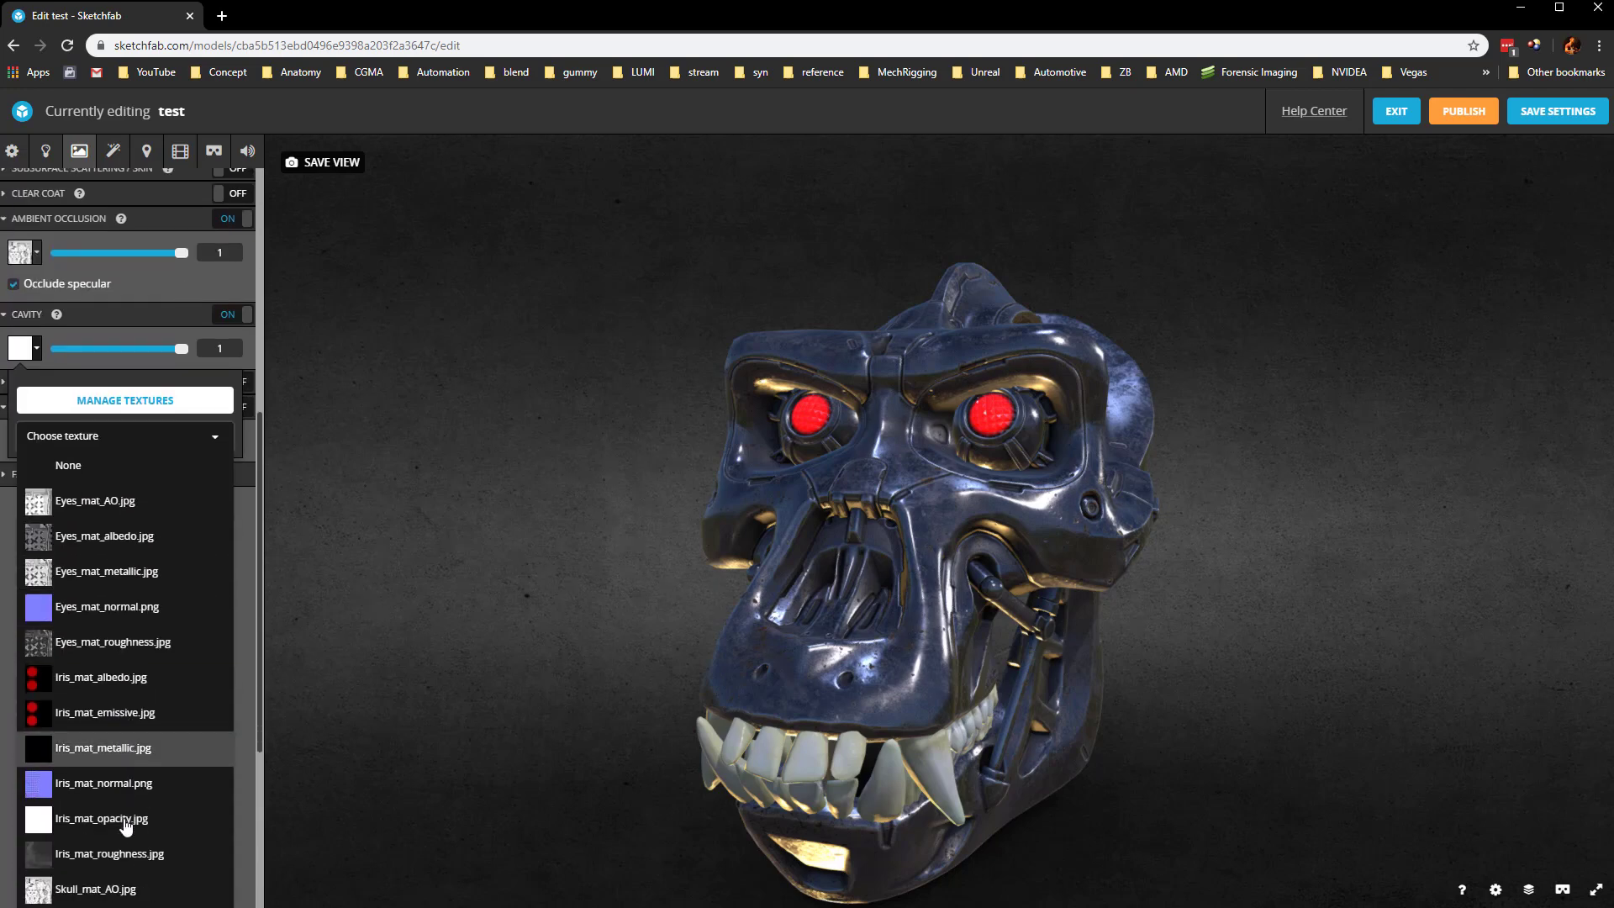
click(97, 725)
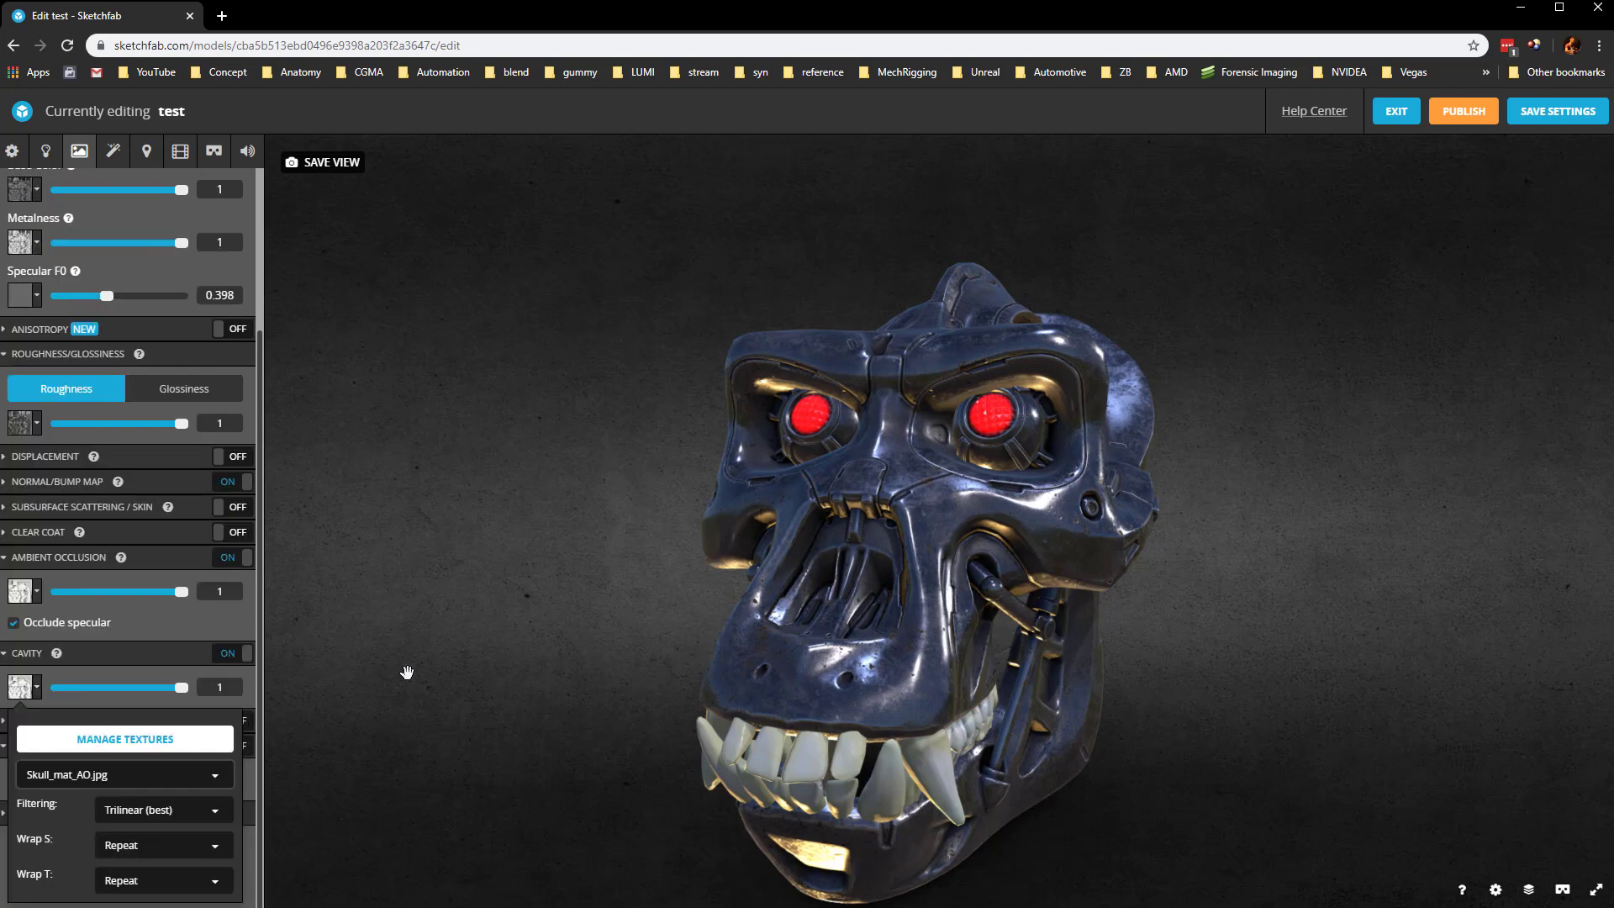
click(157, 677)
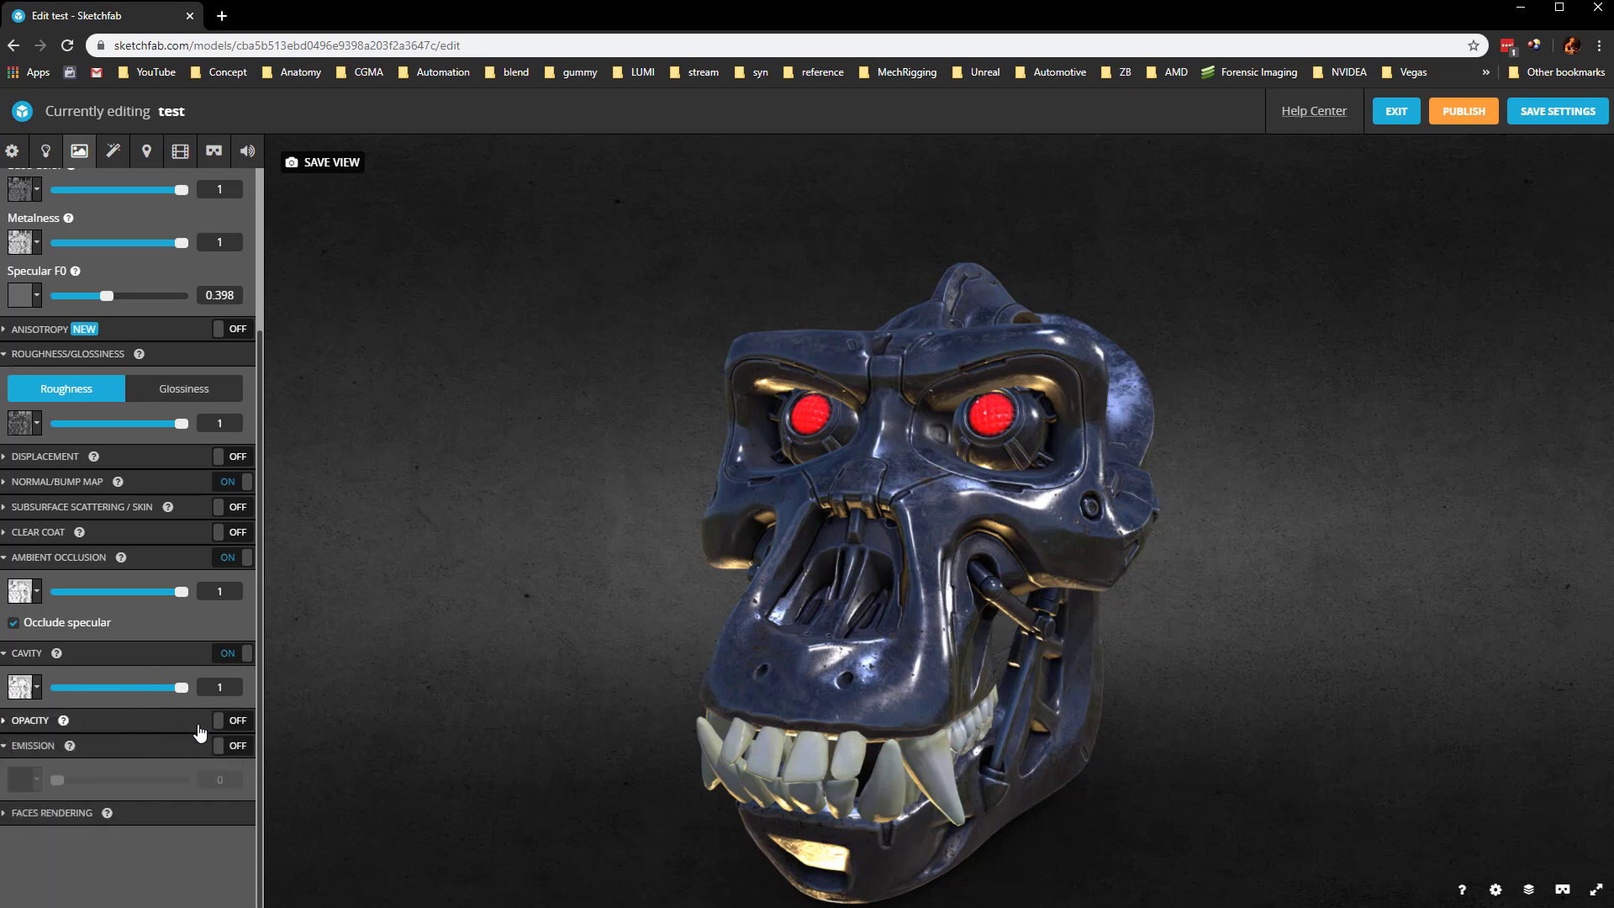
Look over the opacity and faces rendering settings of Skull_mat.
click(244, 722)
click(84, 813)
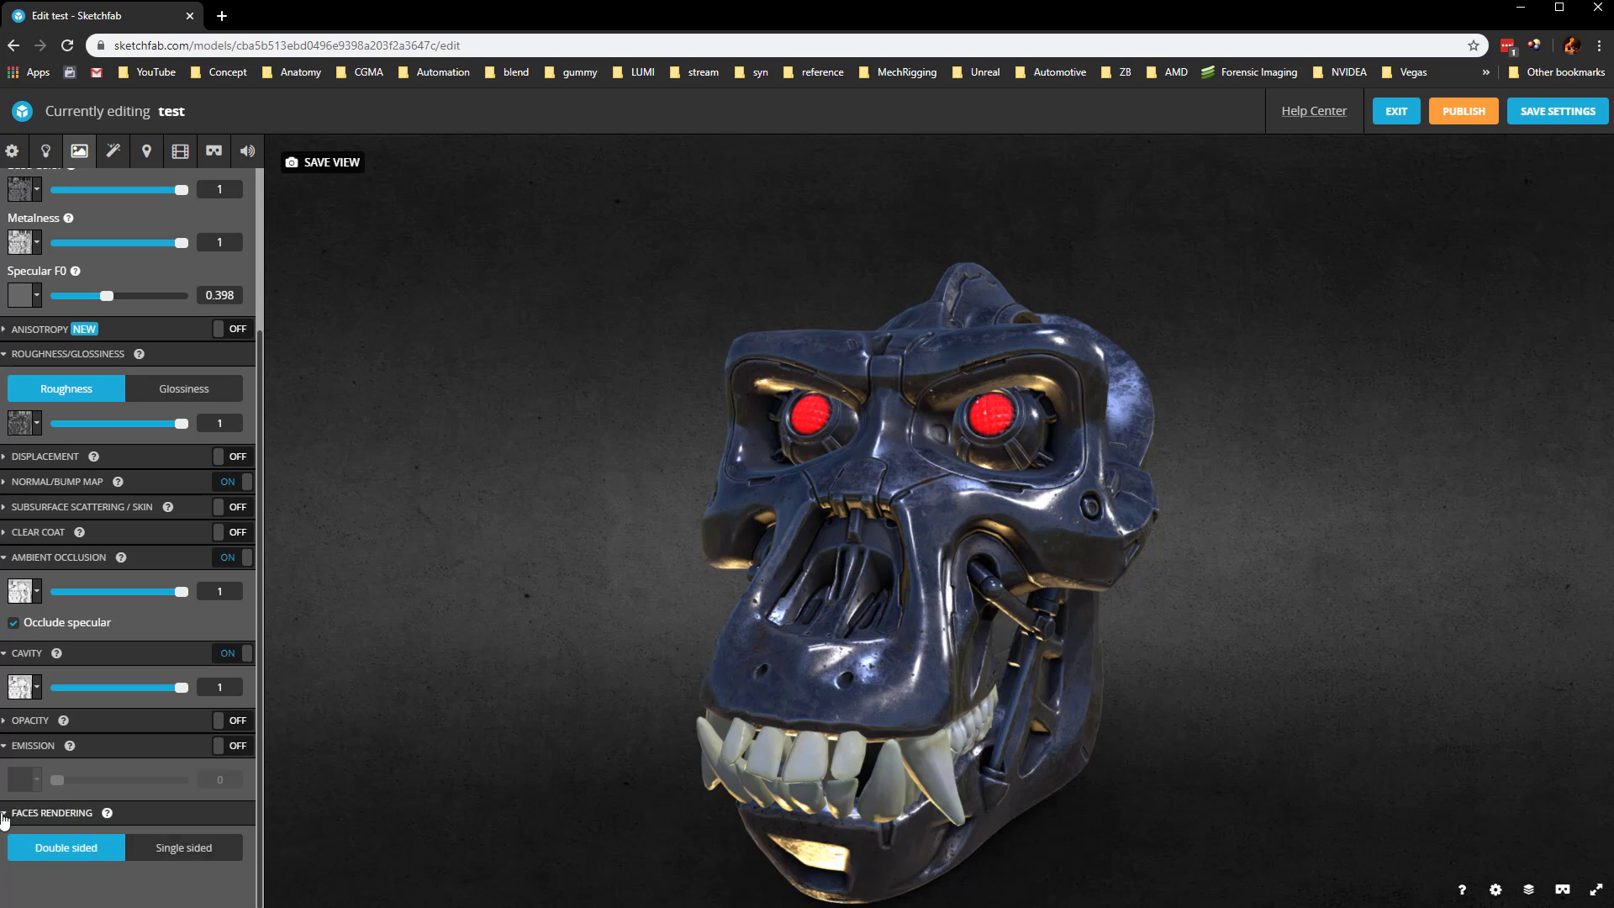
click(21, 812)
scroll(98, 605, up, 3)
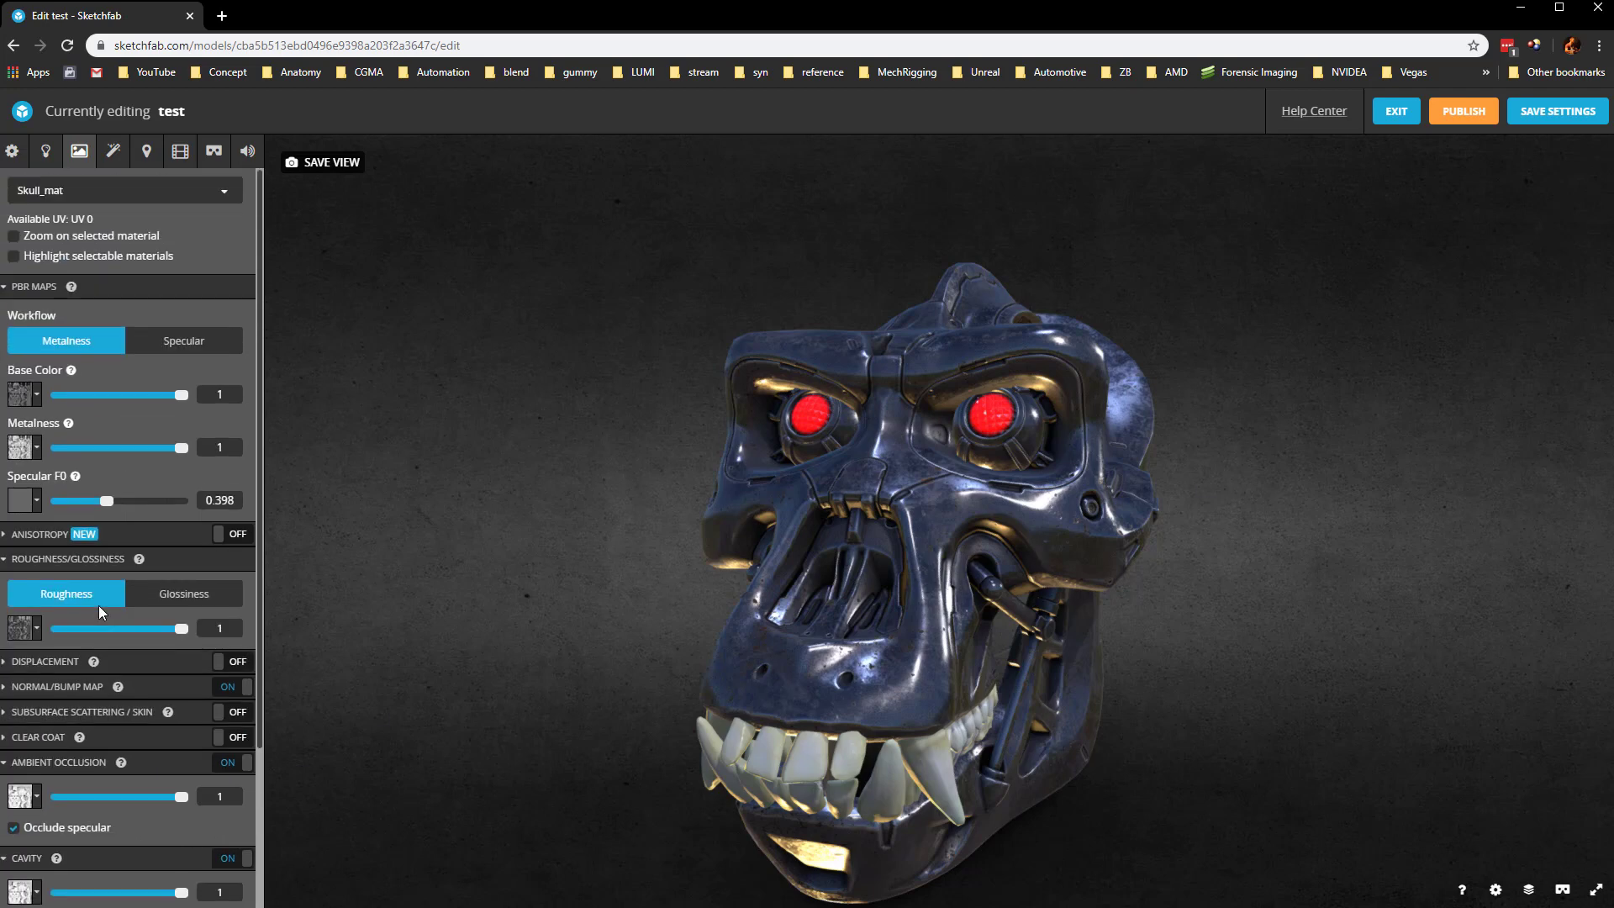
On the Eyes_mat material, enable Occlude specular and turn on the cavity map with the Eyes_mat_AO.jpg texture.
click(75, 191)
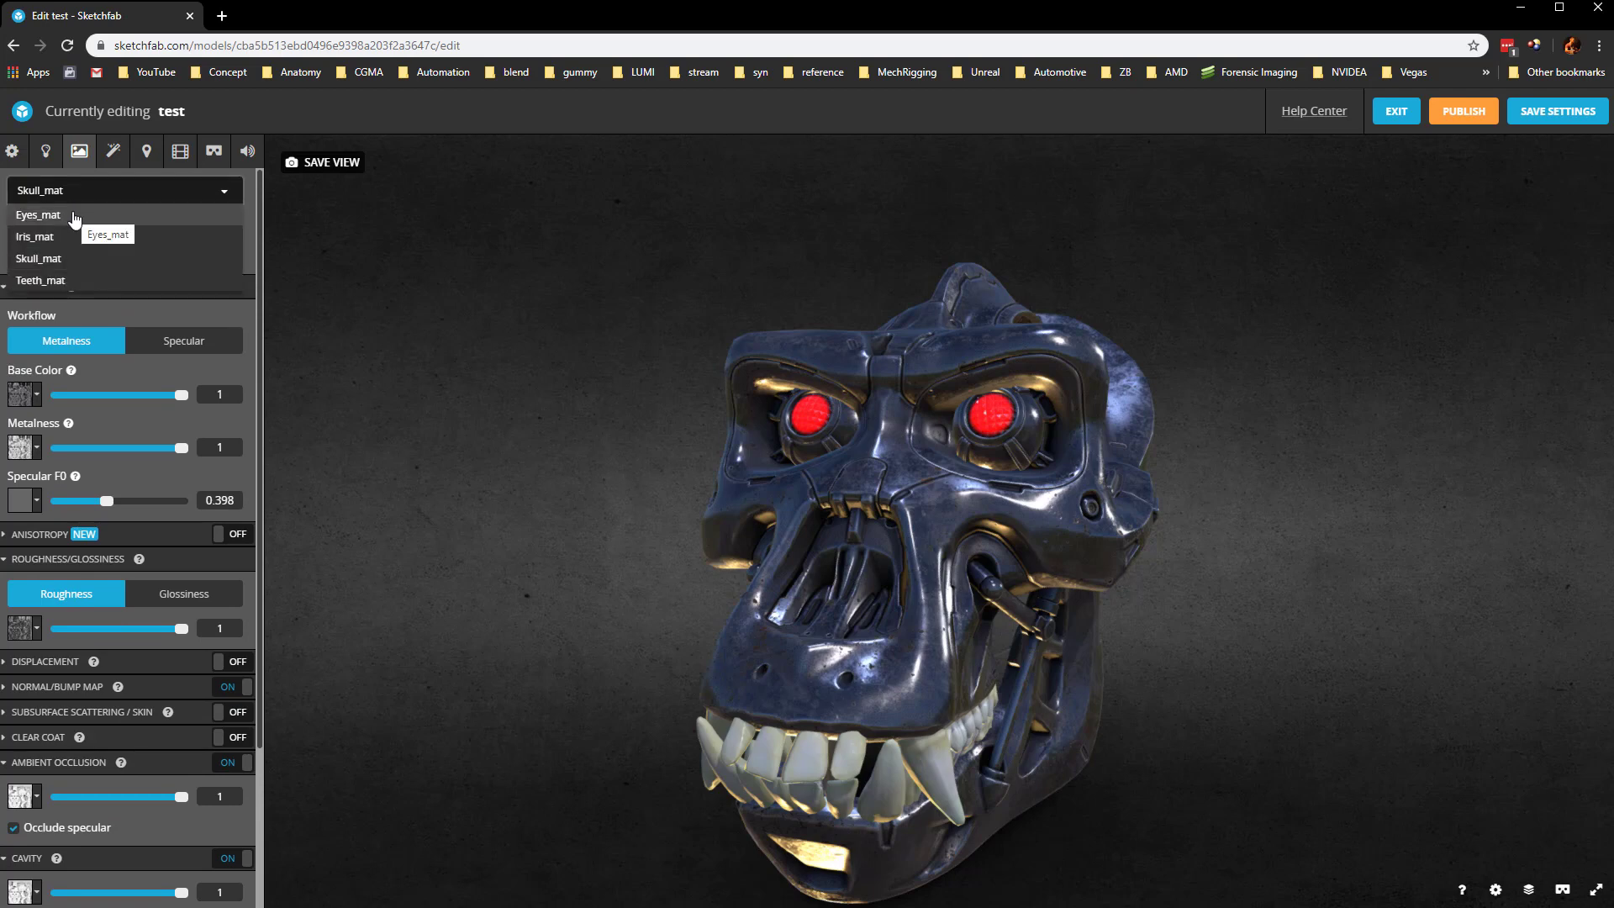
click(74, 216)
scroll(9, 513, down, 3)
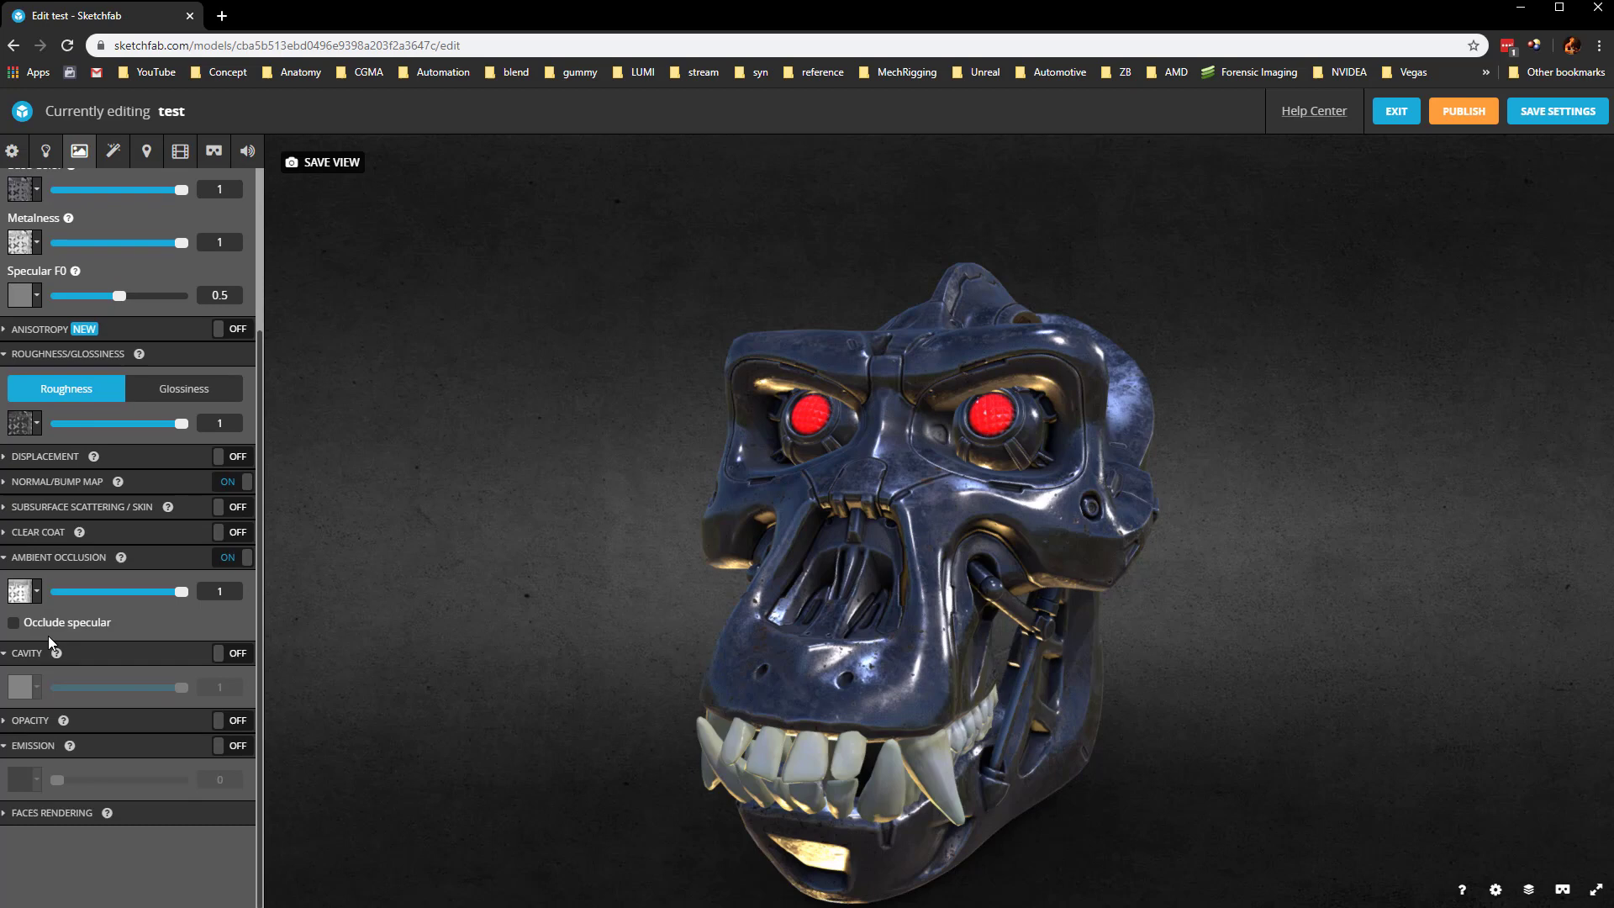
click(238, 653)
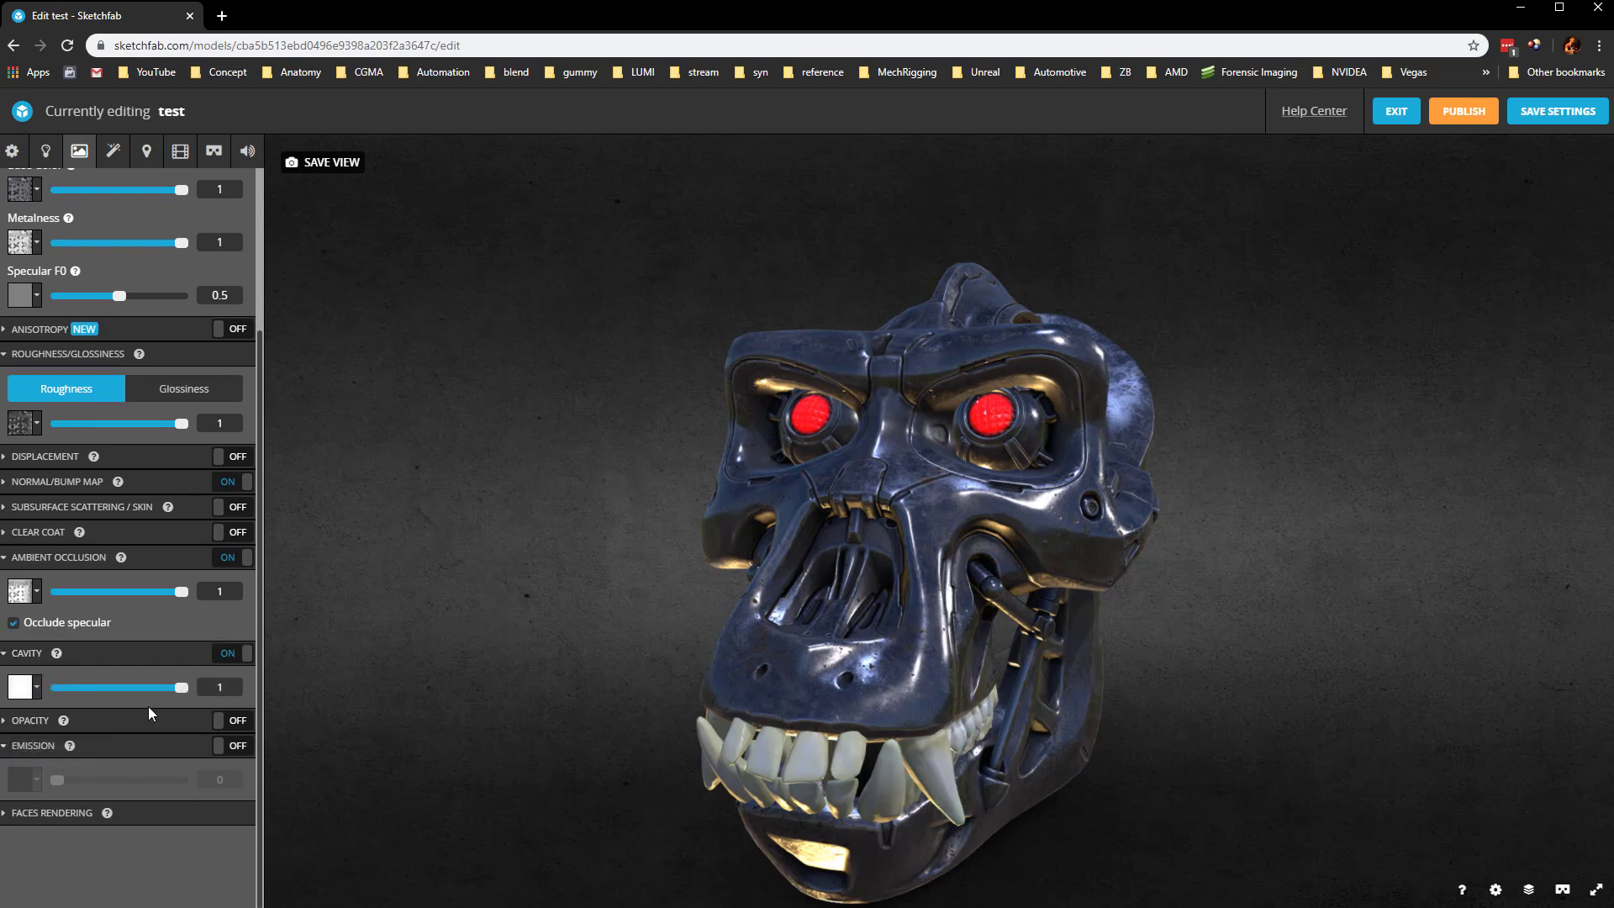
click(37, 687)
click(158, 774)
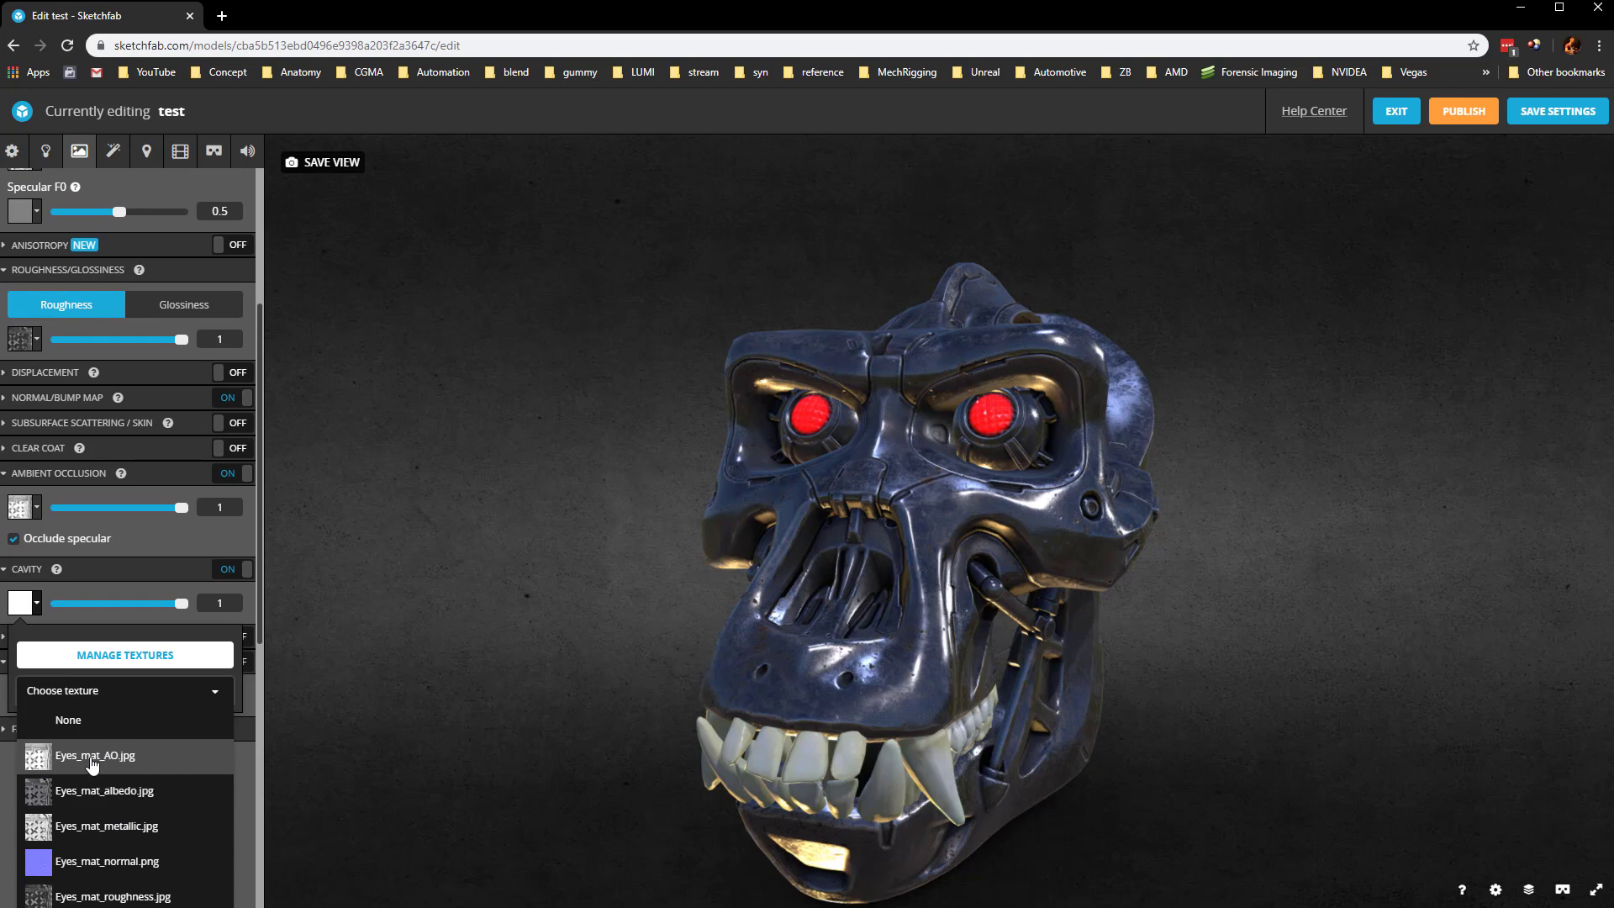
click(92, 763)
click(159, 706)
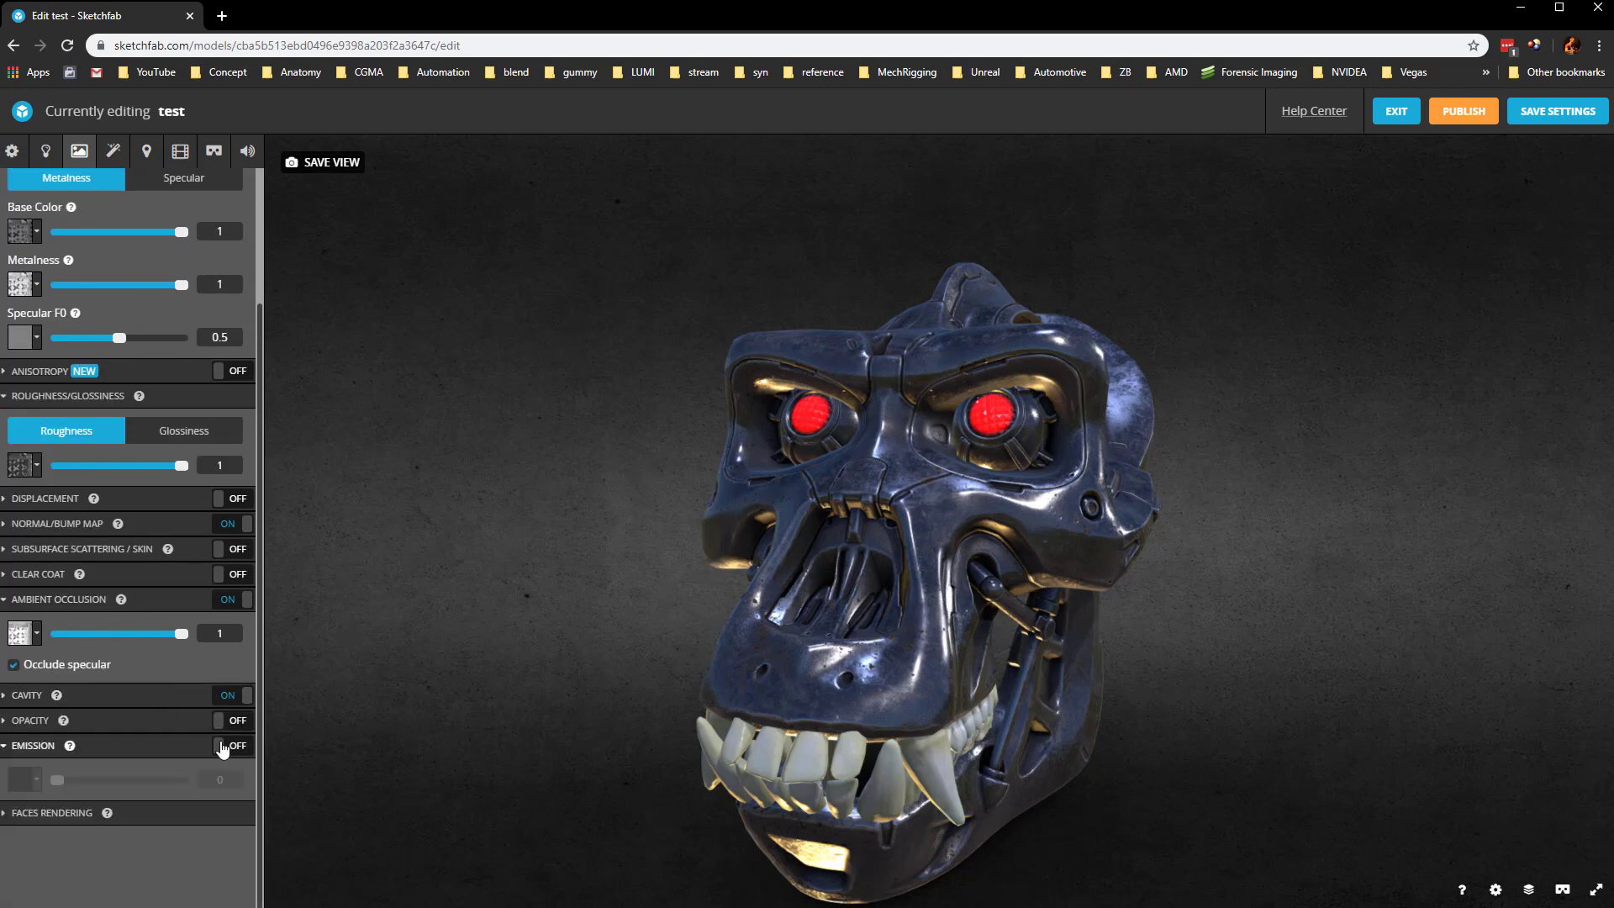
On the Teeth_mat material, enable Occlude specular and turn on the cavity map with the Teeth_mat_AO.jpg texture.
scroll(144, 670, up, 2)
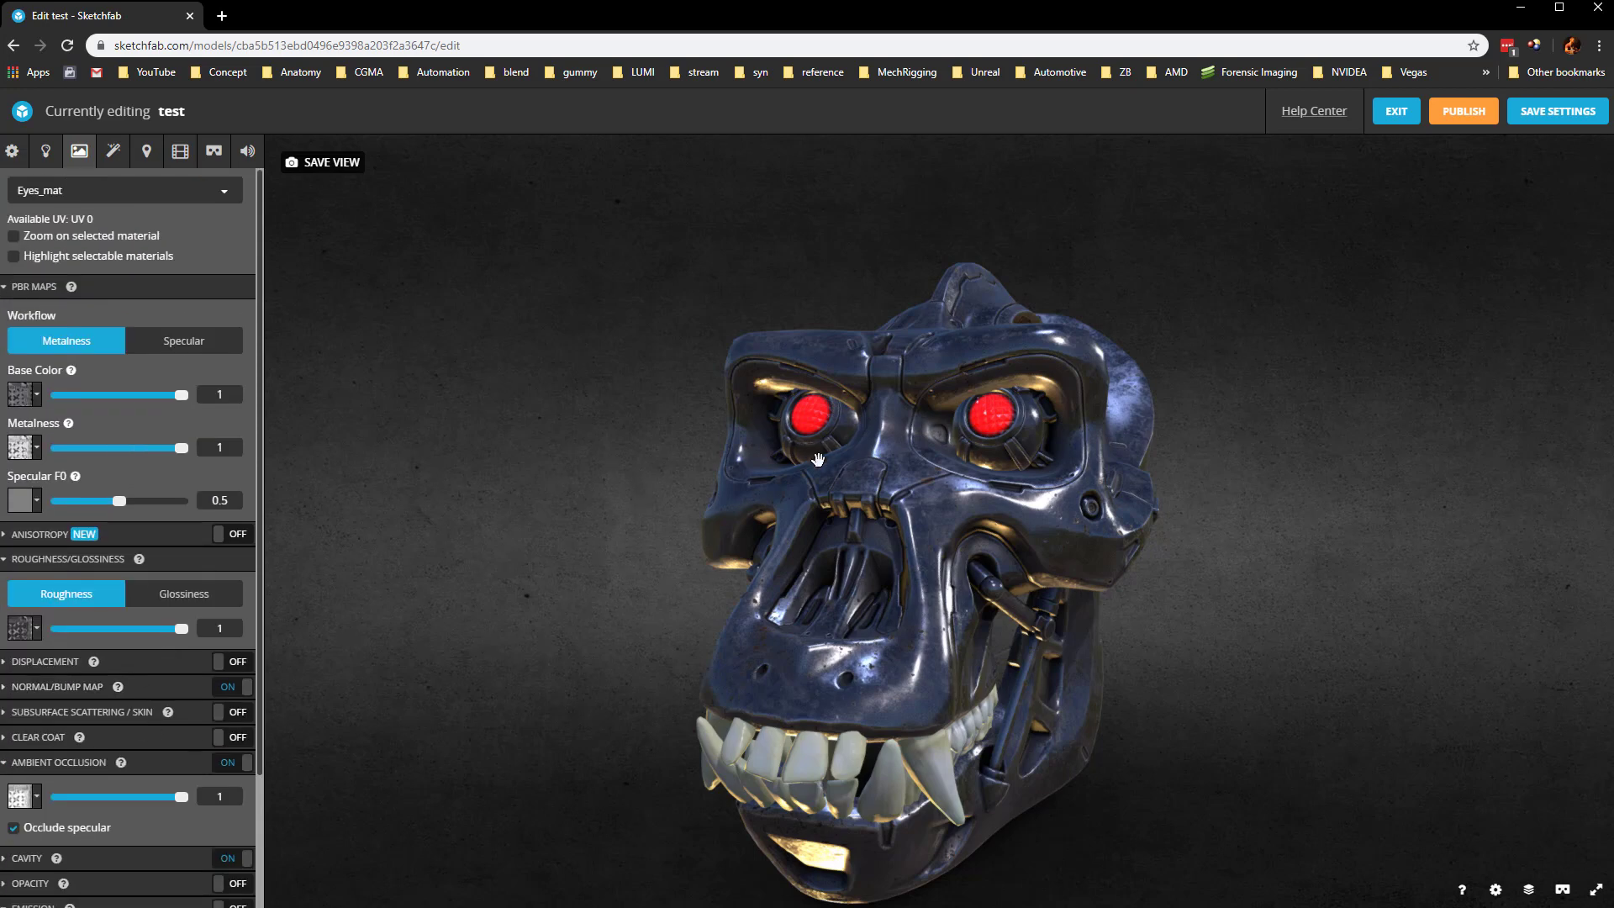
click(73, 194)
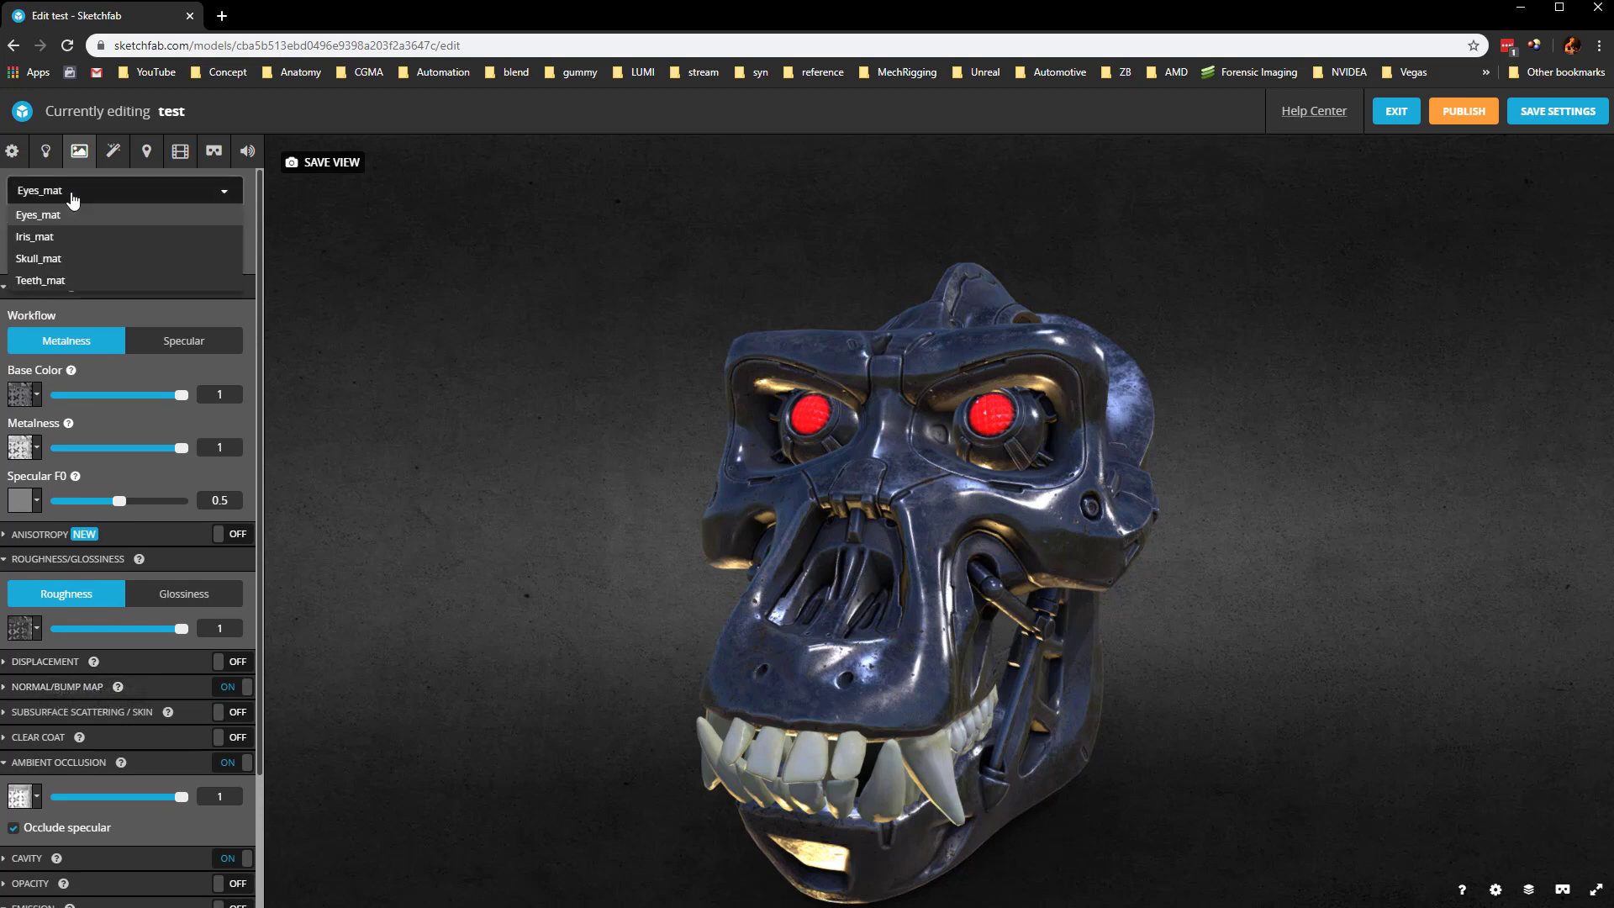
click(42, 279)
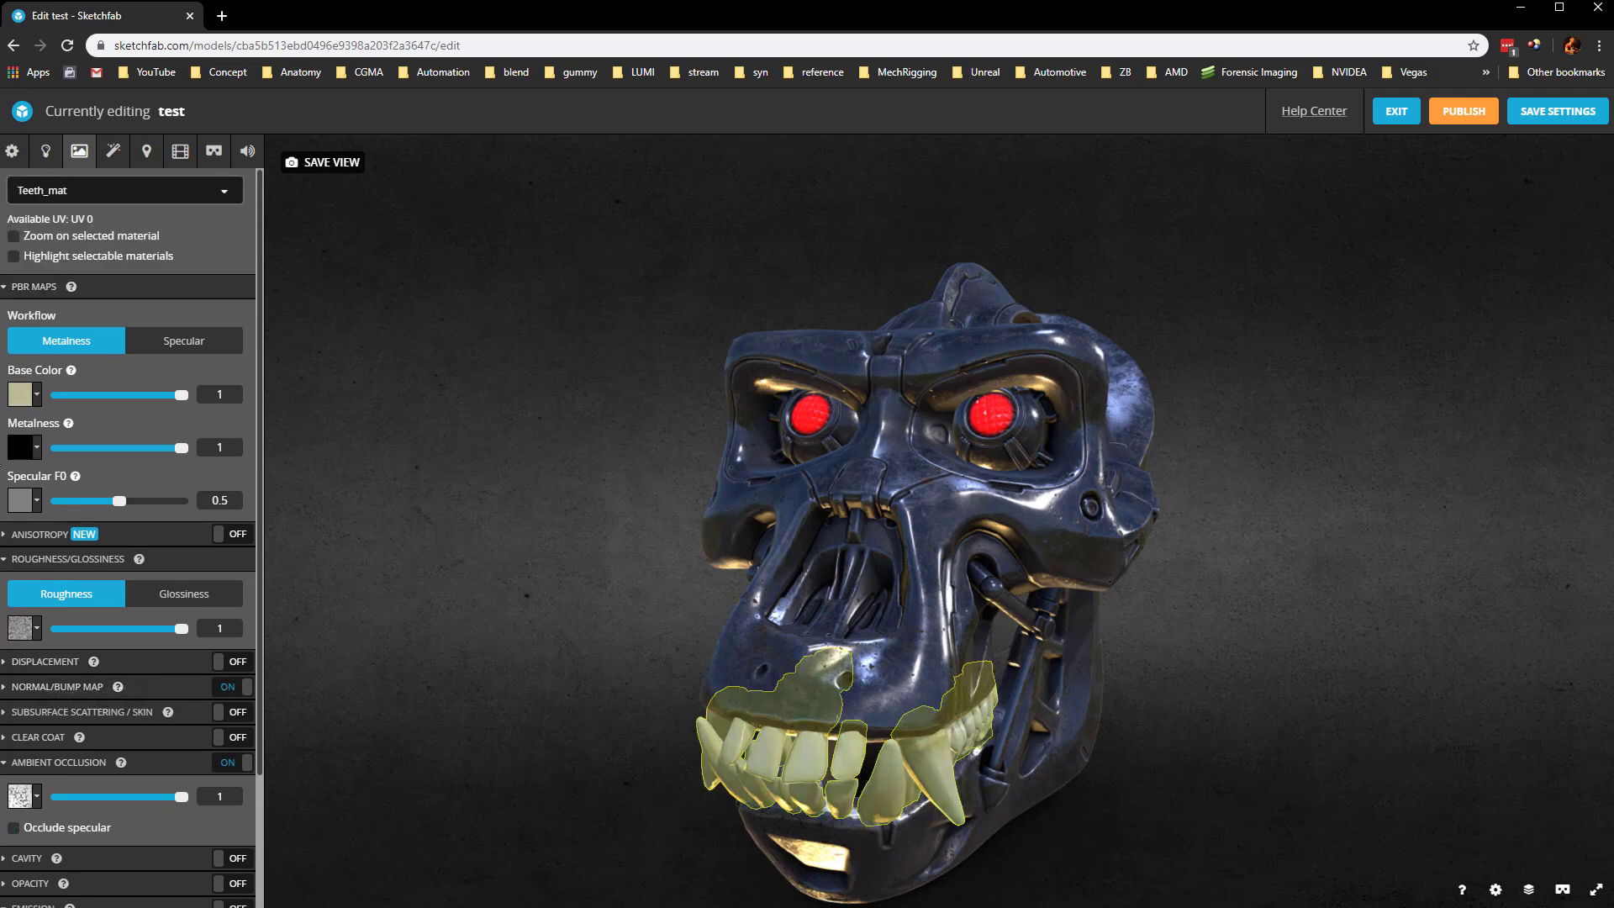
scroll(2, 467, down, 2)
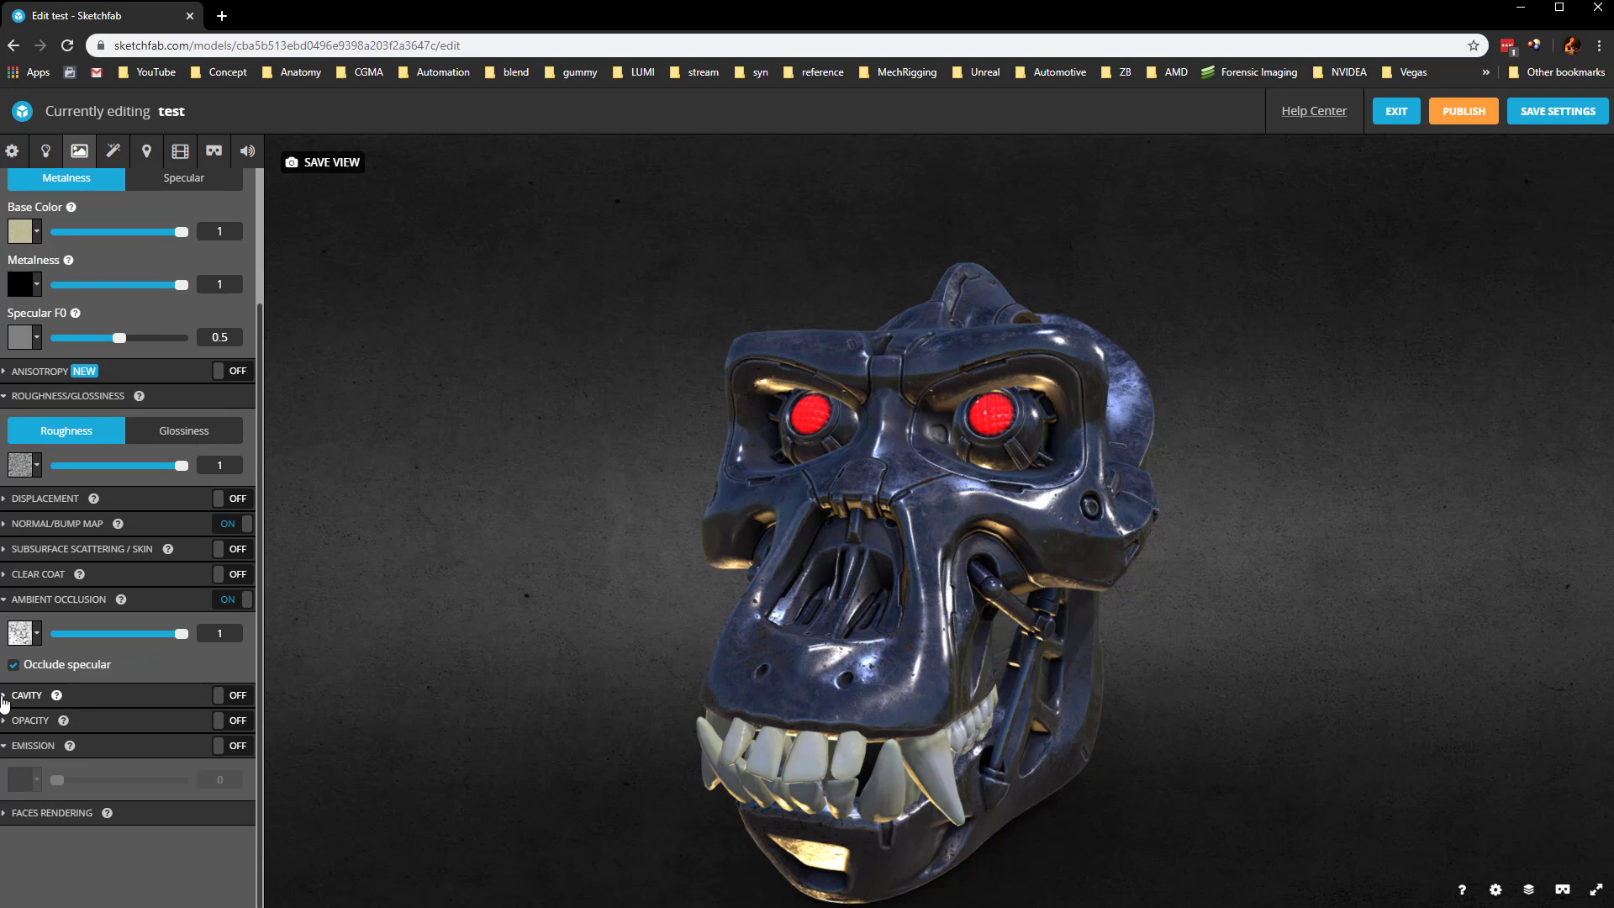
click(4, 698)
click(221, 697)
click(26, 729)
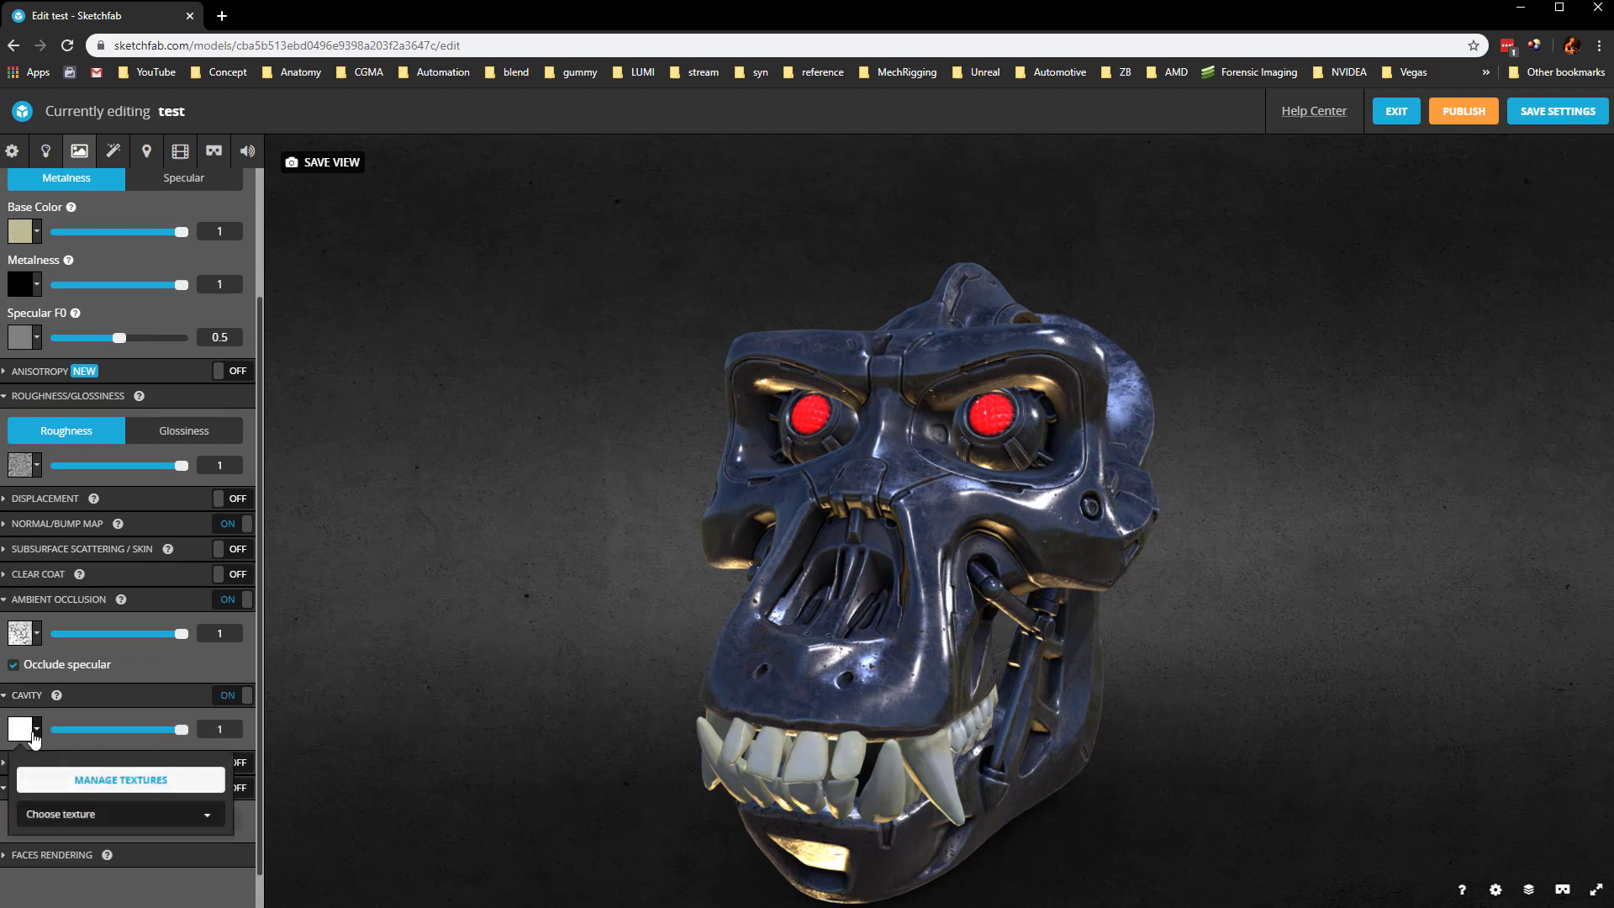
click(76, 817)
scroll(110, 845, down, 8)
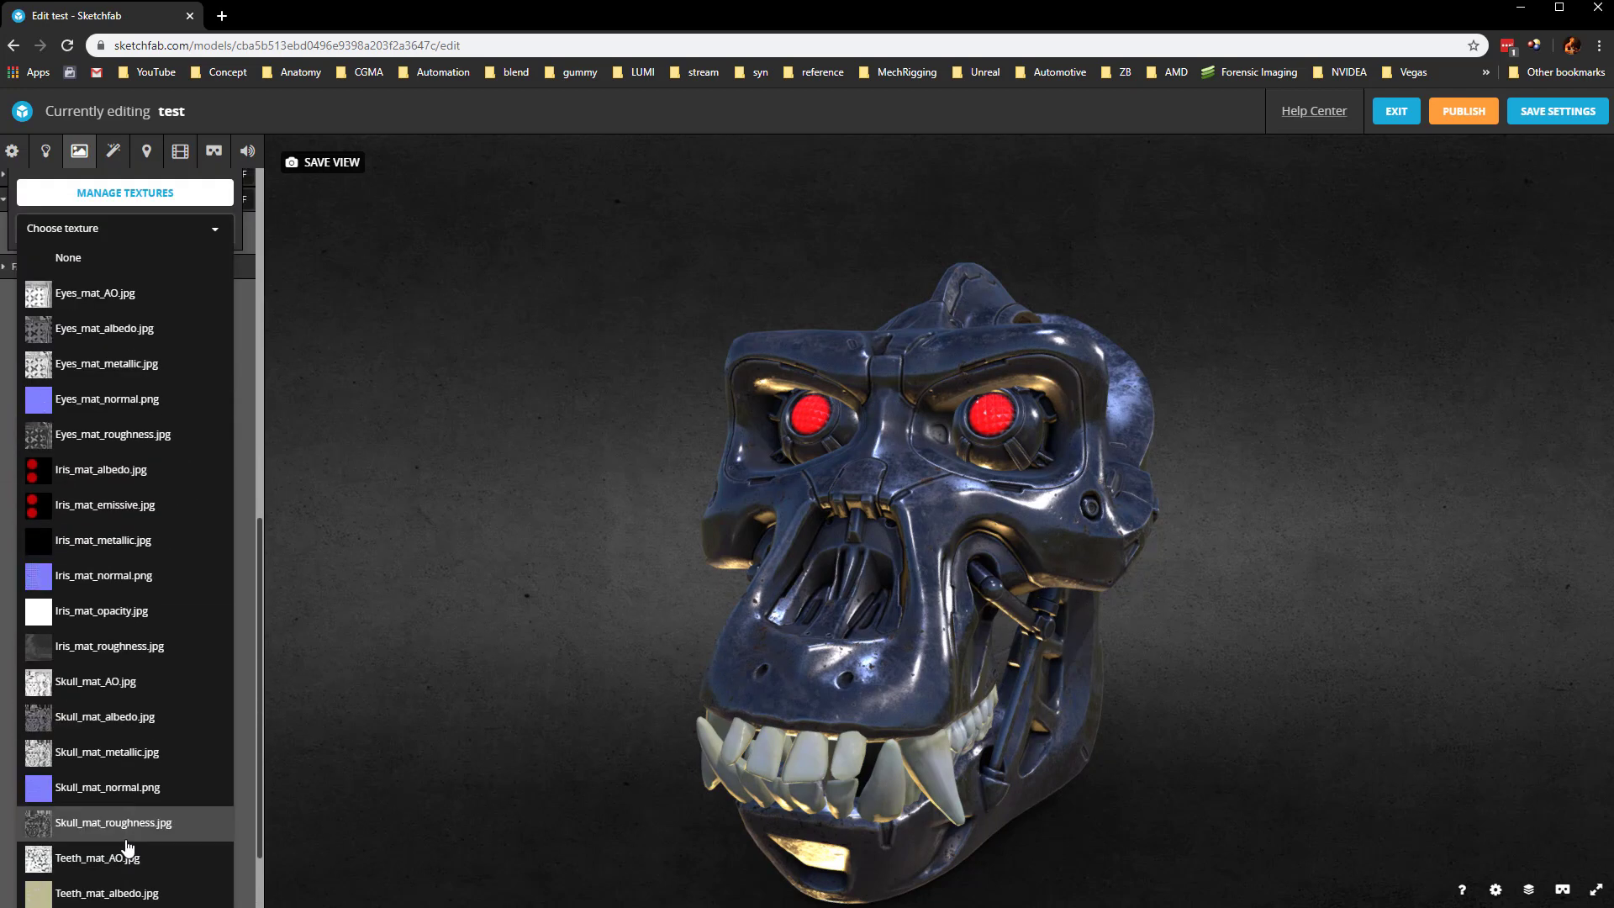
click(118, 753)
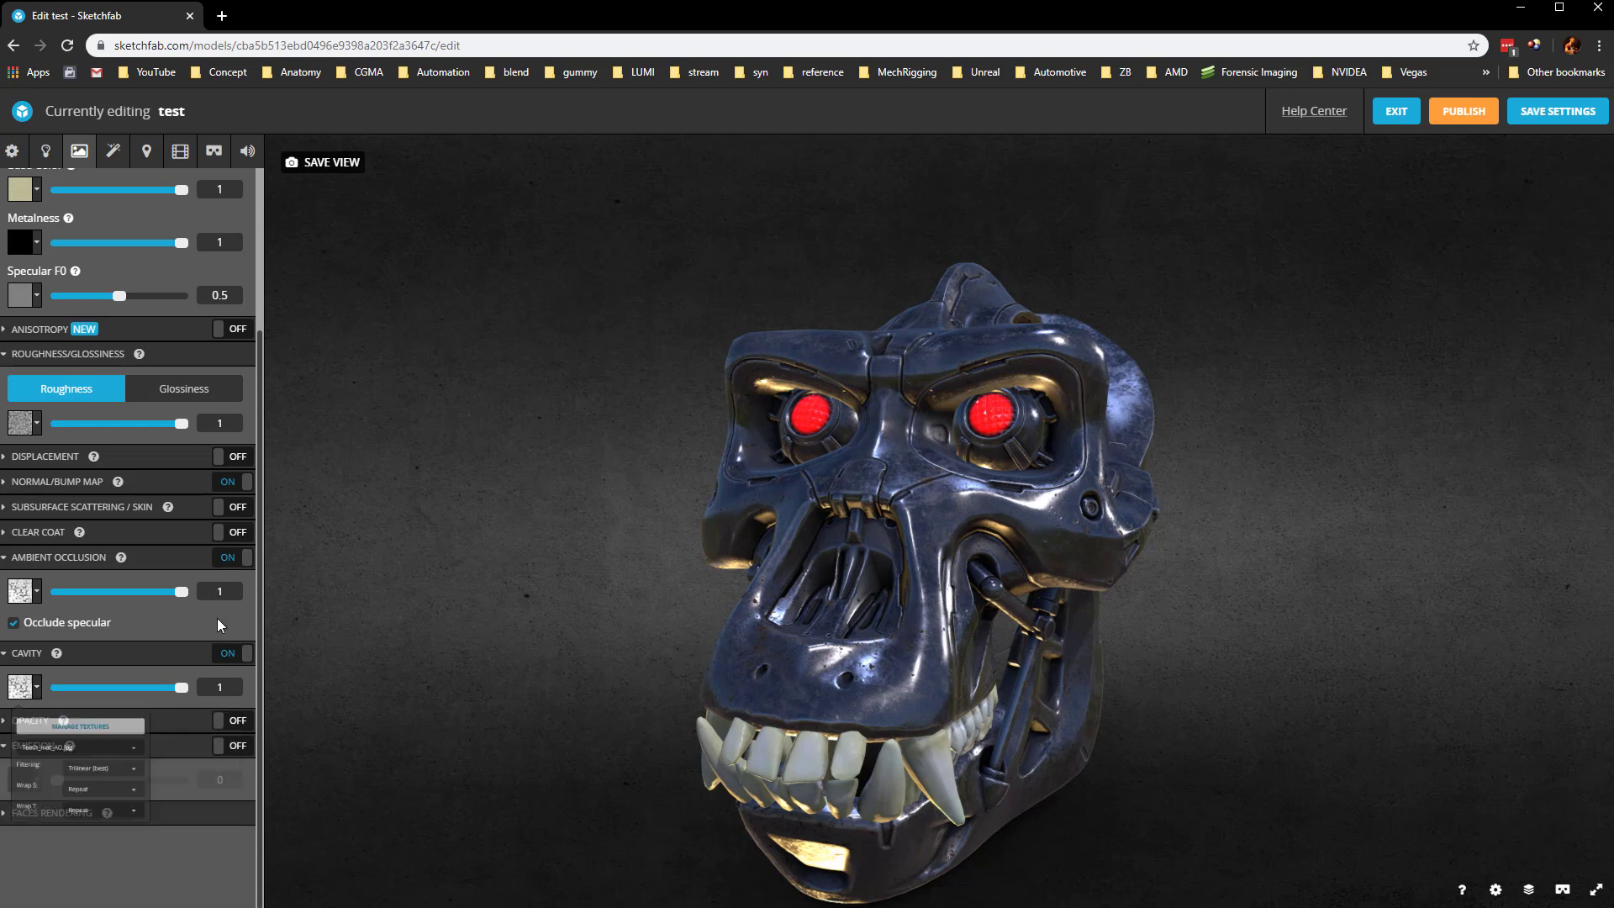
Turn on subsurface scattering for Teeth_mat at 0.153 with Profile 01, and compare the teeth with translucency off and on, leaving it on.
click(239, 507)
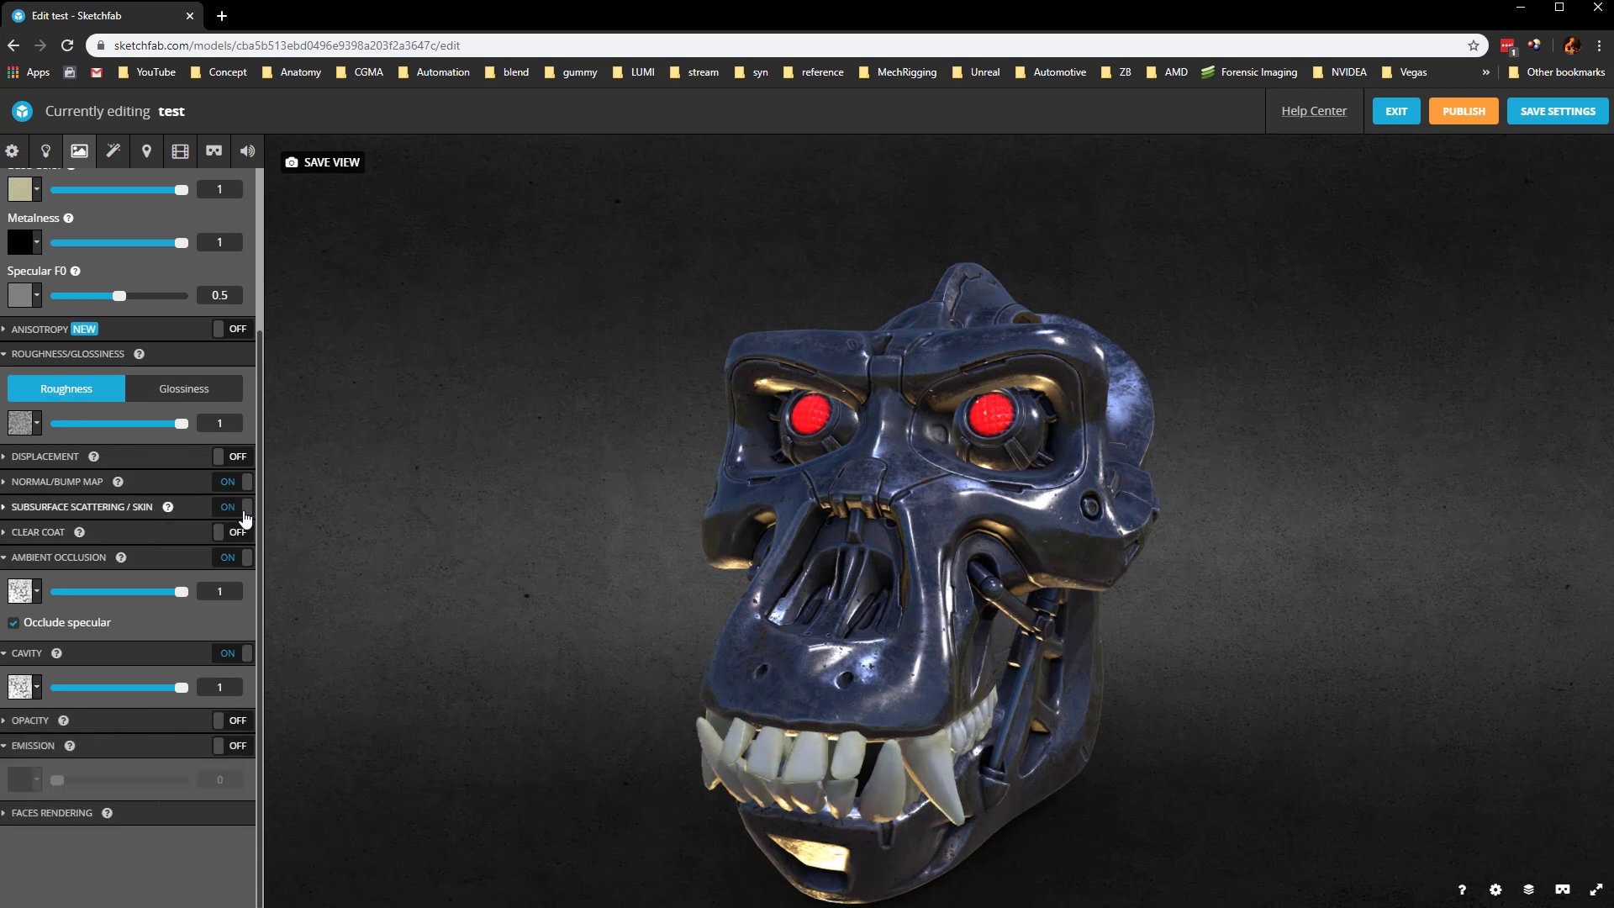
click(5, 508)
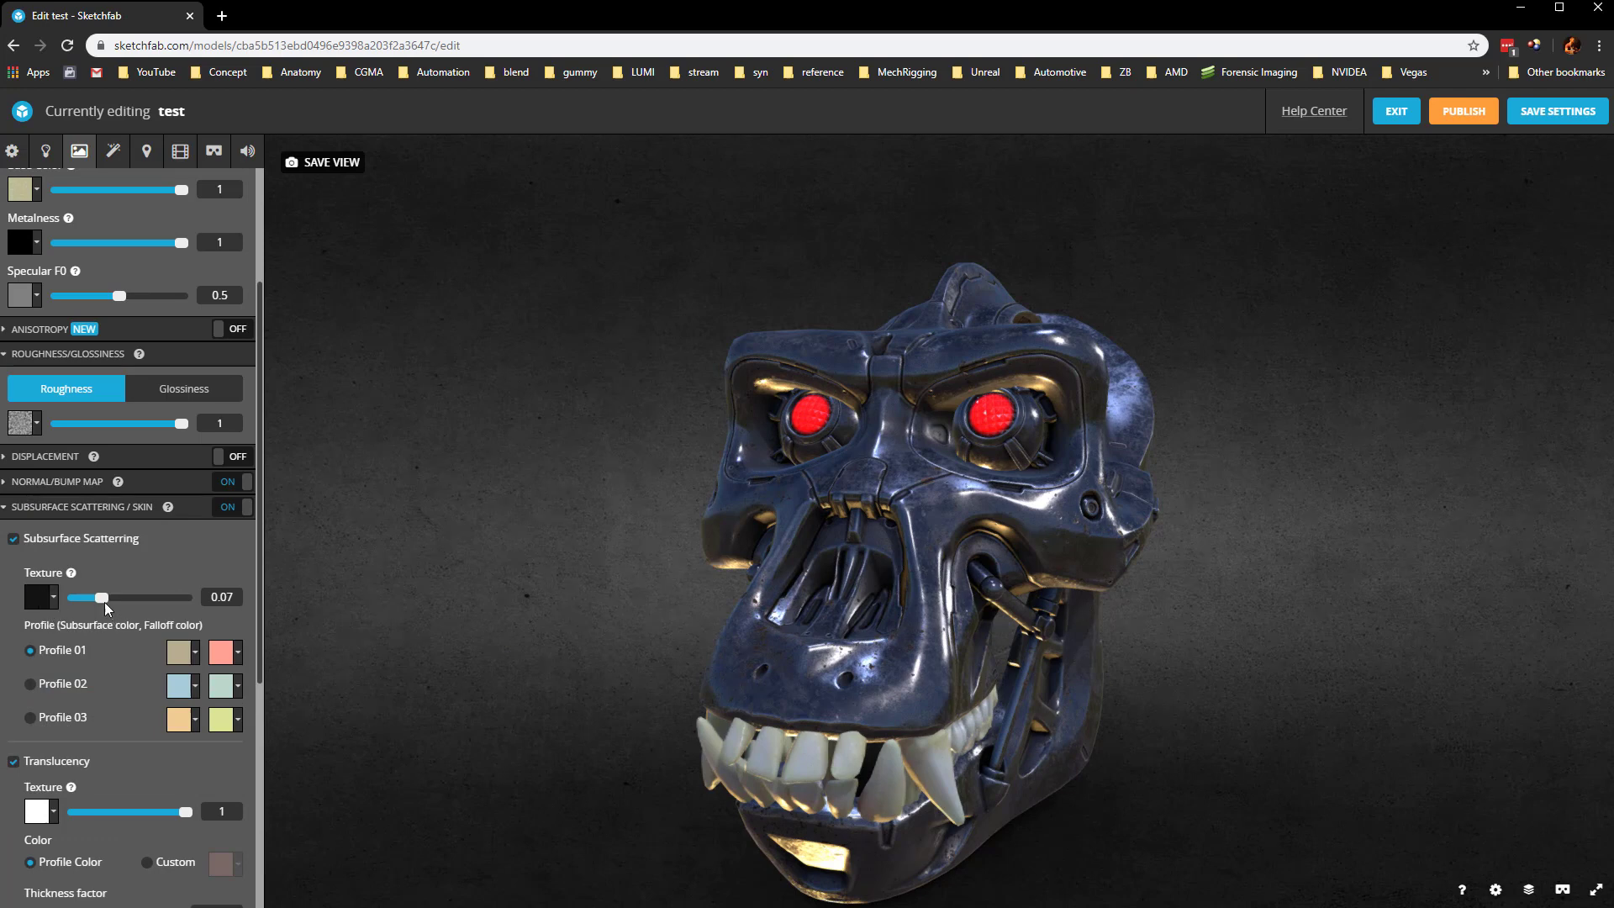
drag(106, 607, 137, 622)
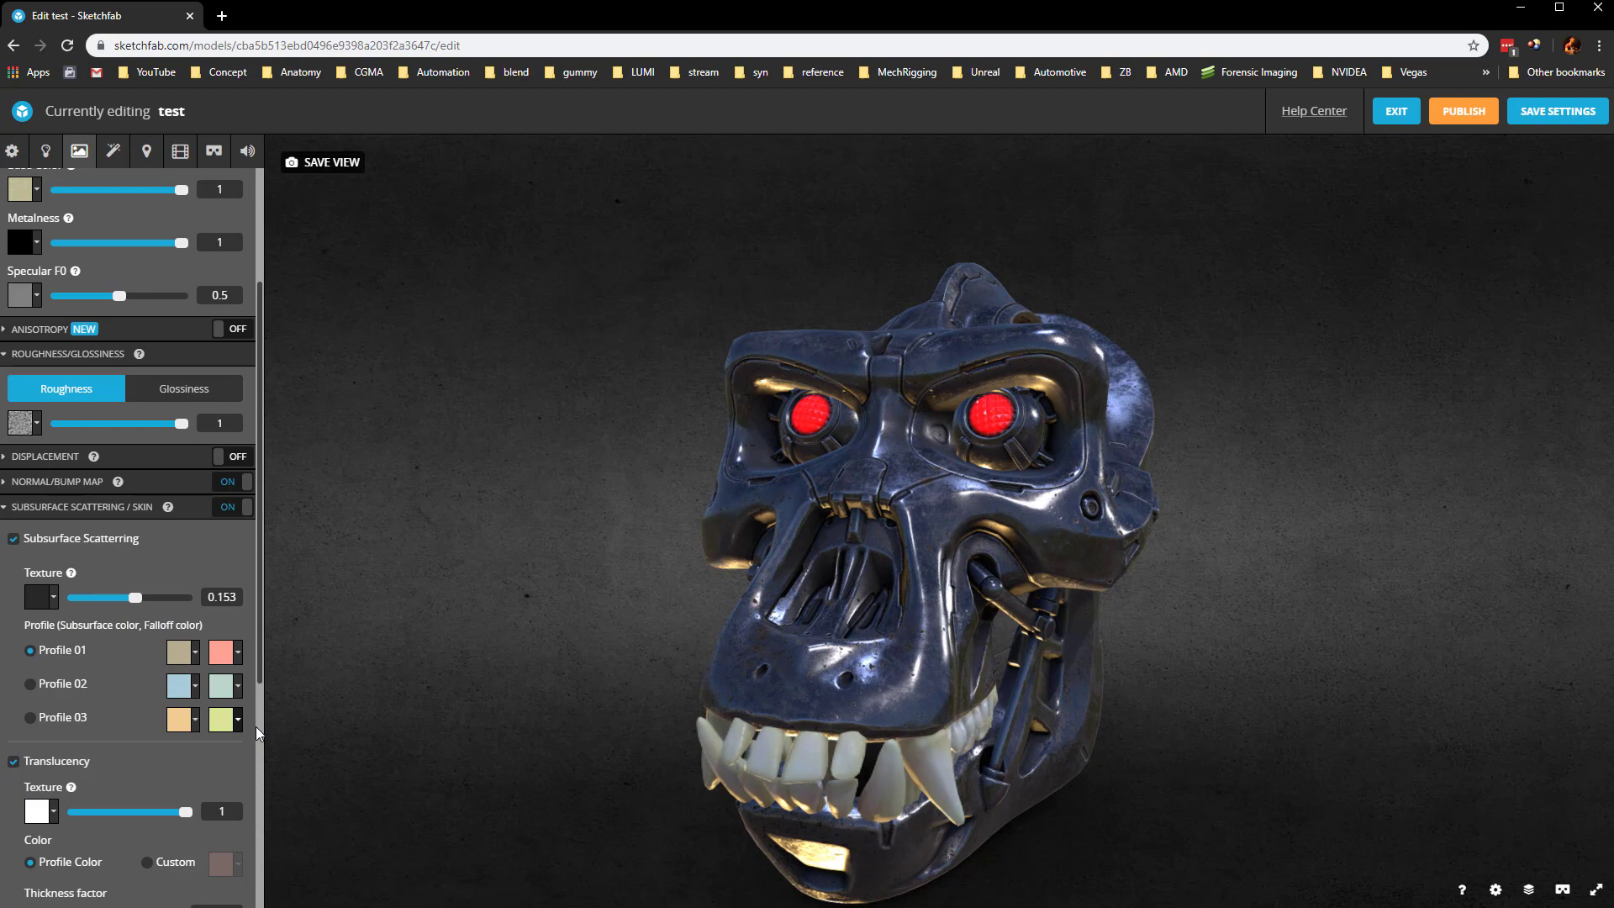
click(14, 761)
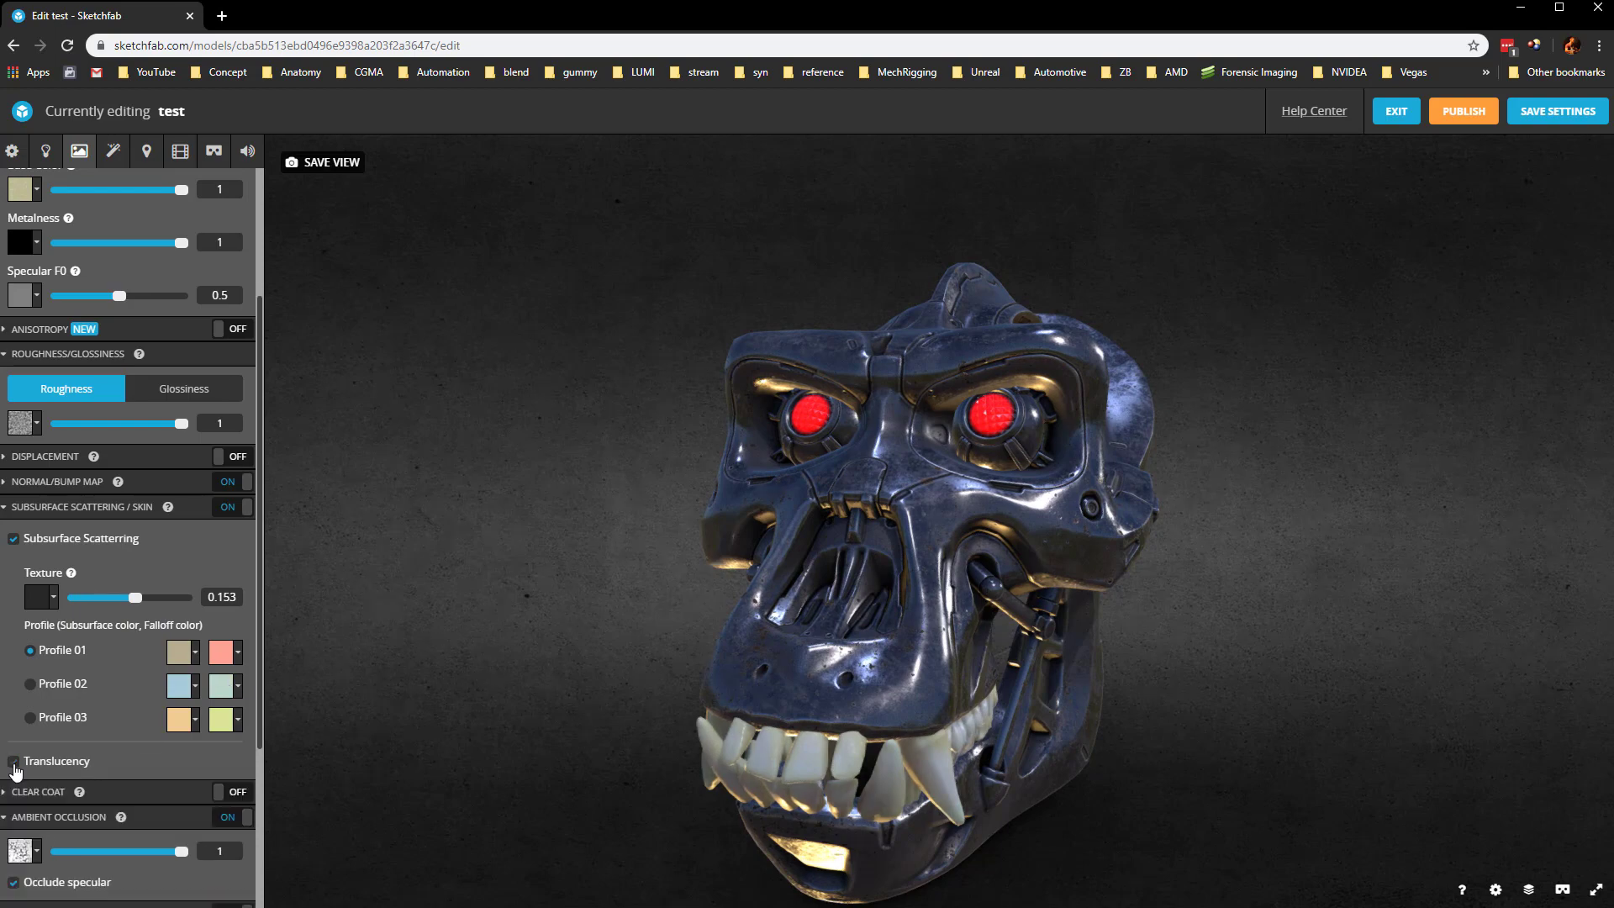
click(14, 762)
drag(563, 715, 559, 623)
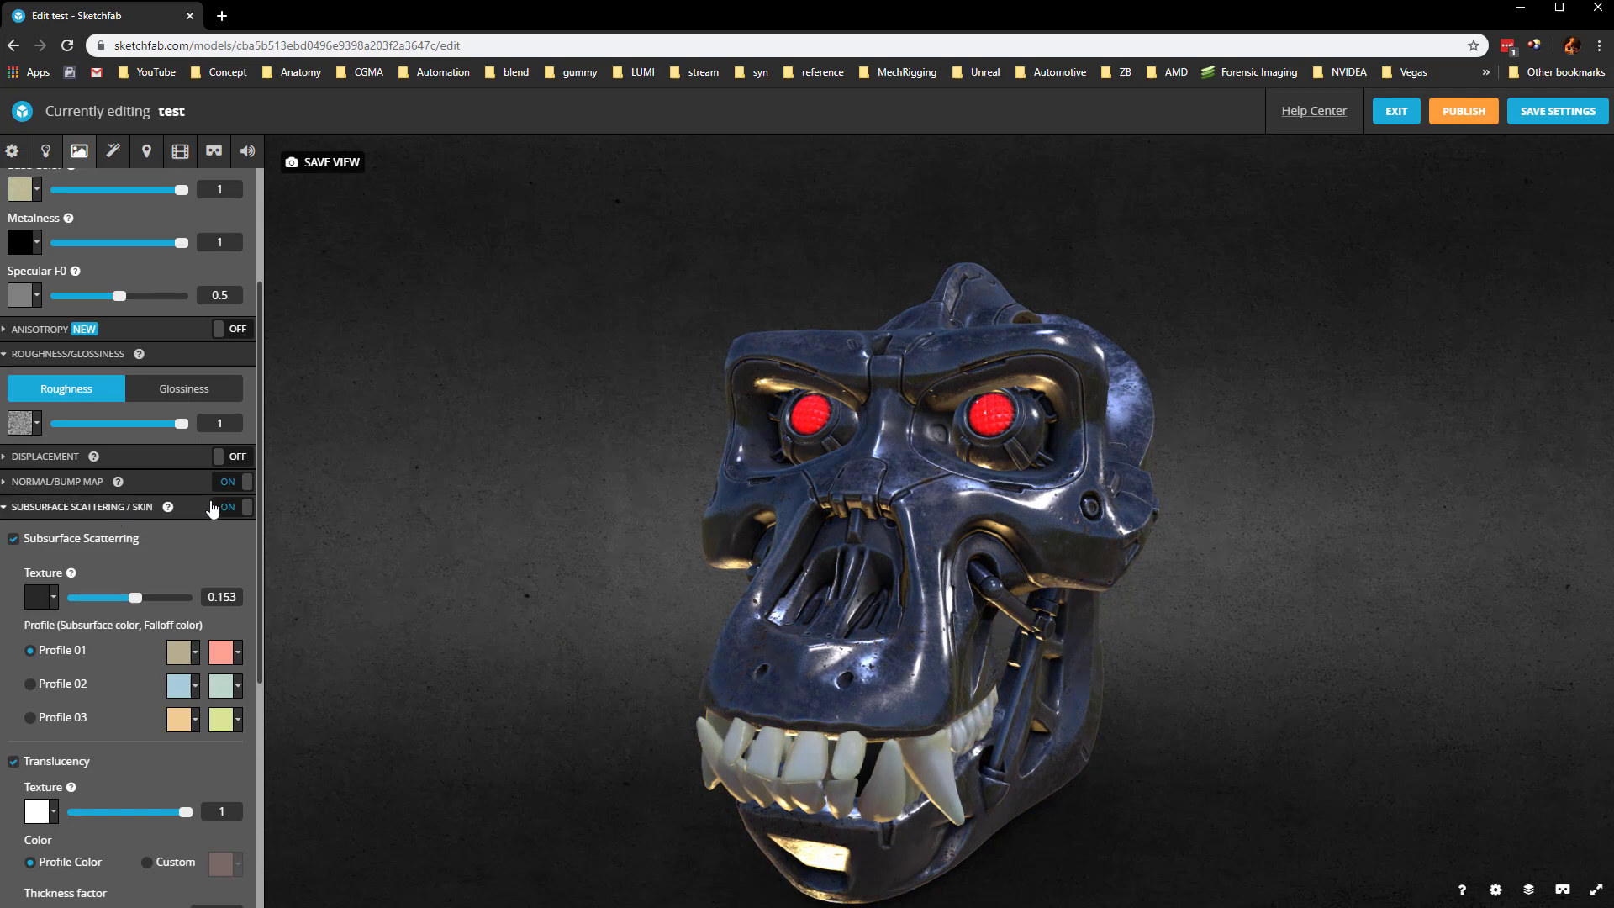
click(4, 506)
scroll(99, 210, up, 3)
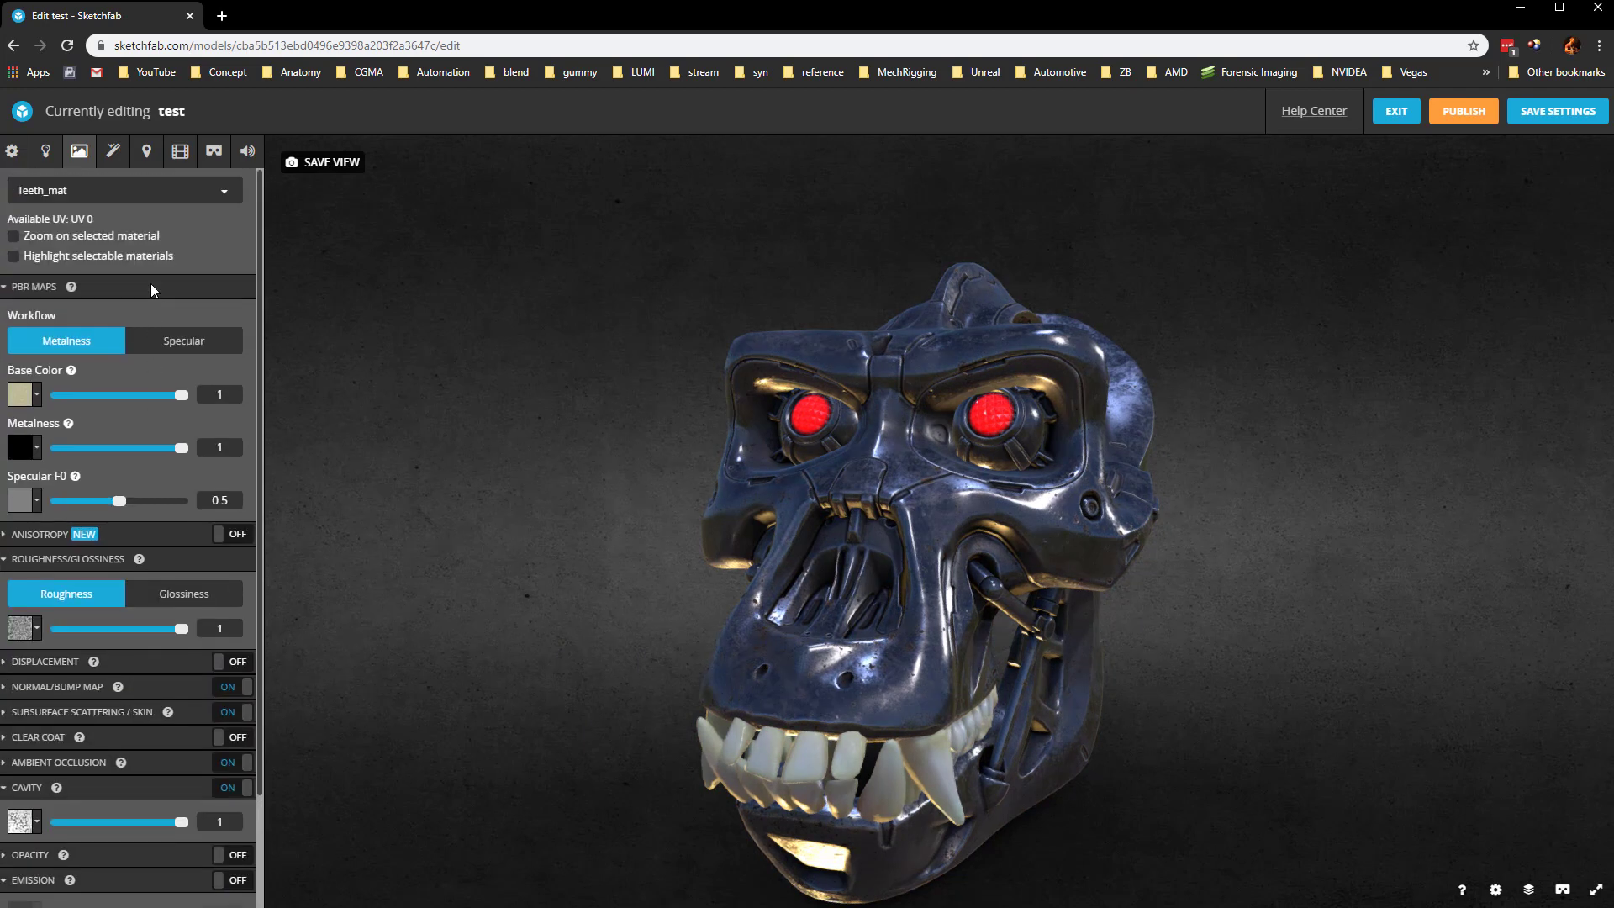
Turn on the SSAO post-processing filter and set its intensity to 0.661.
click(112, 150)
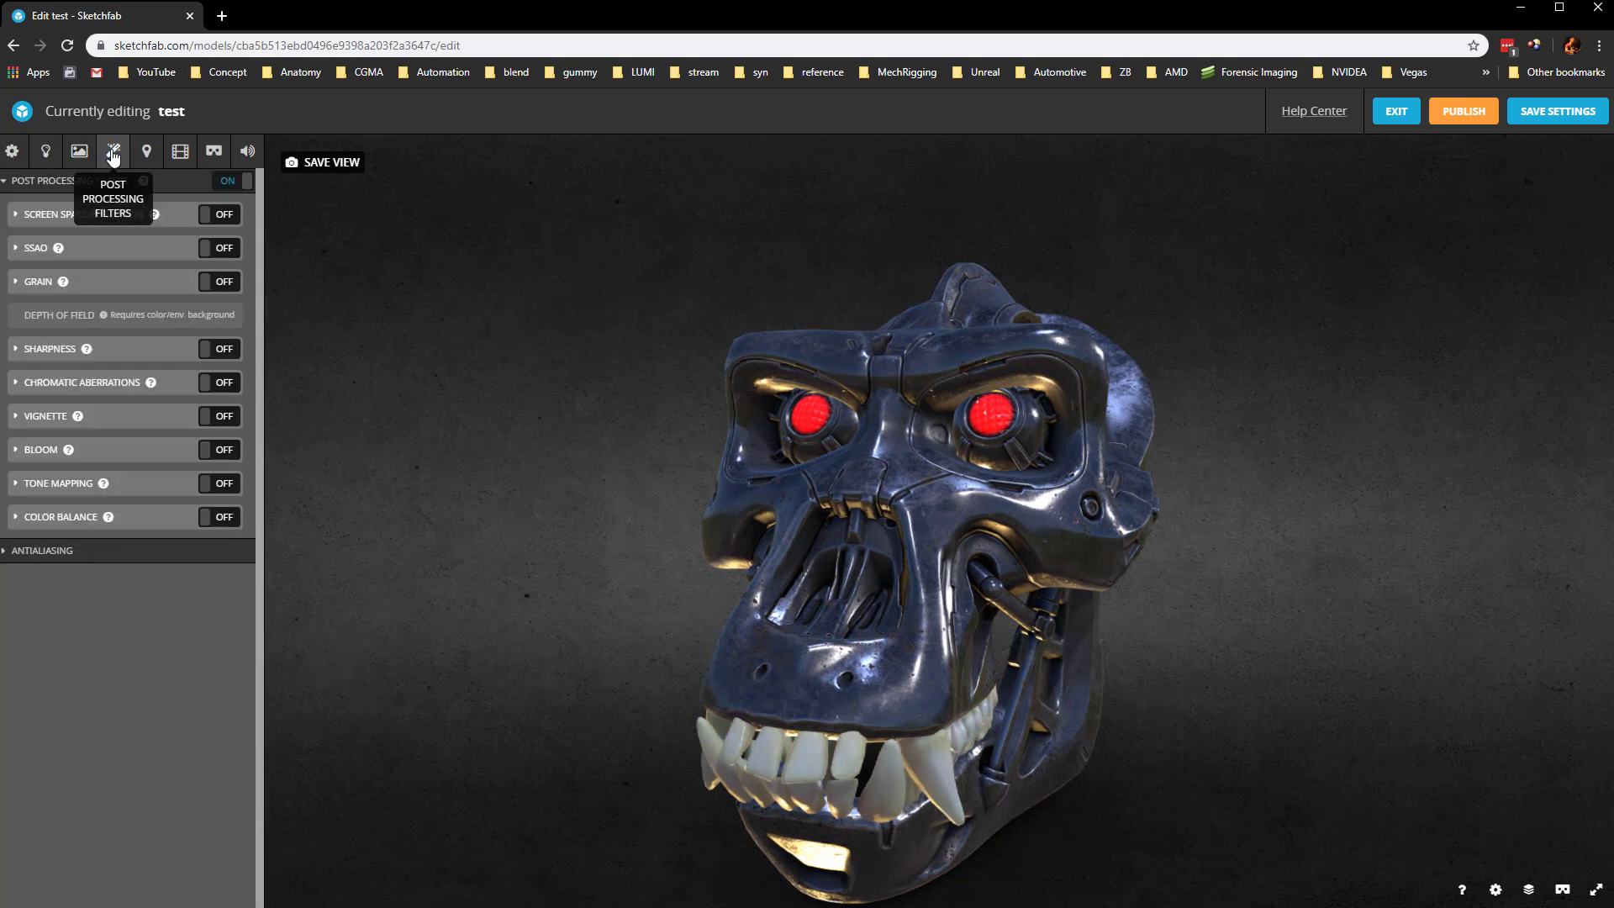
scroll(551, 411, down, 2)
drag(526, 457, 483, 428)
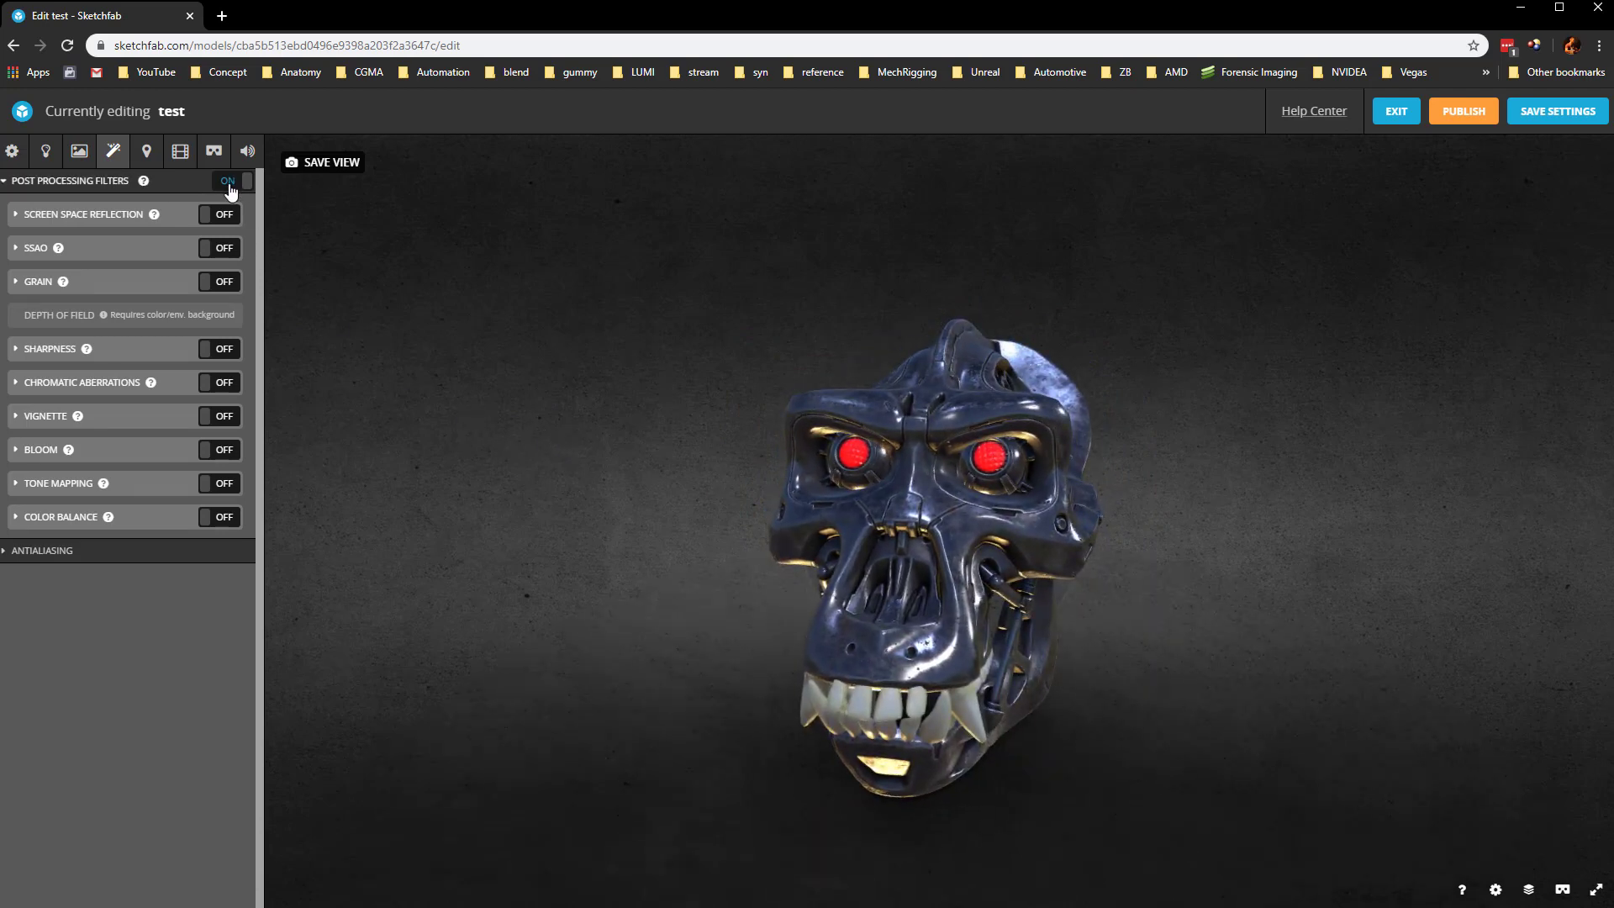
click(223, 250)
click(17, 249)
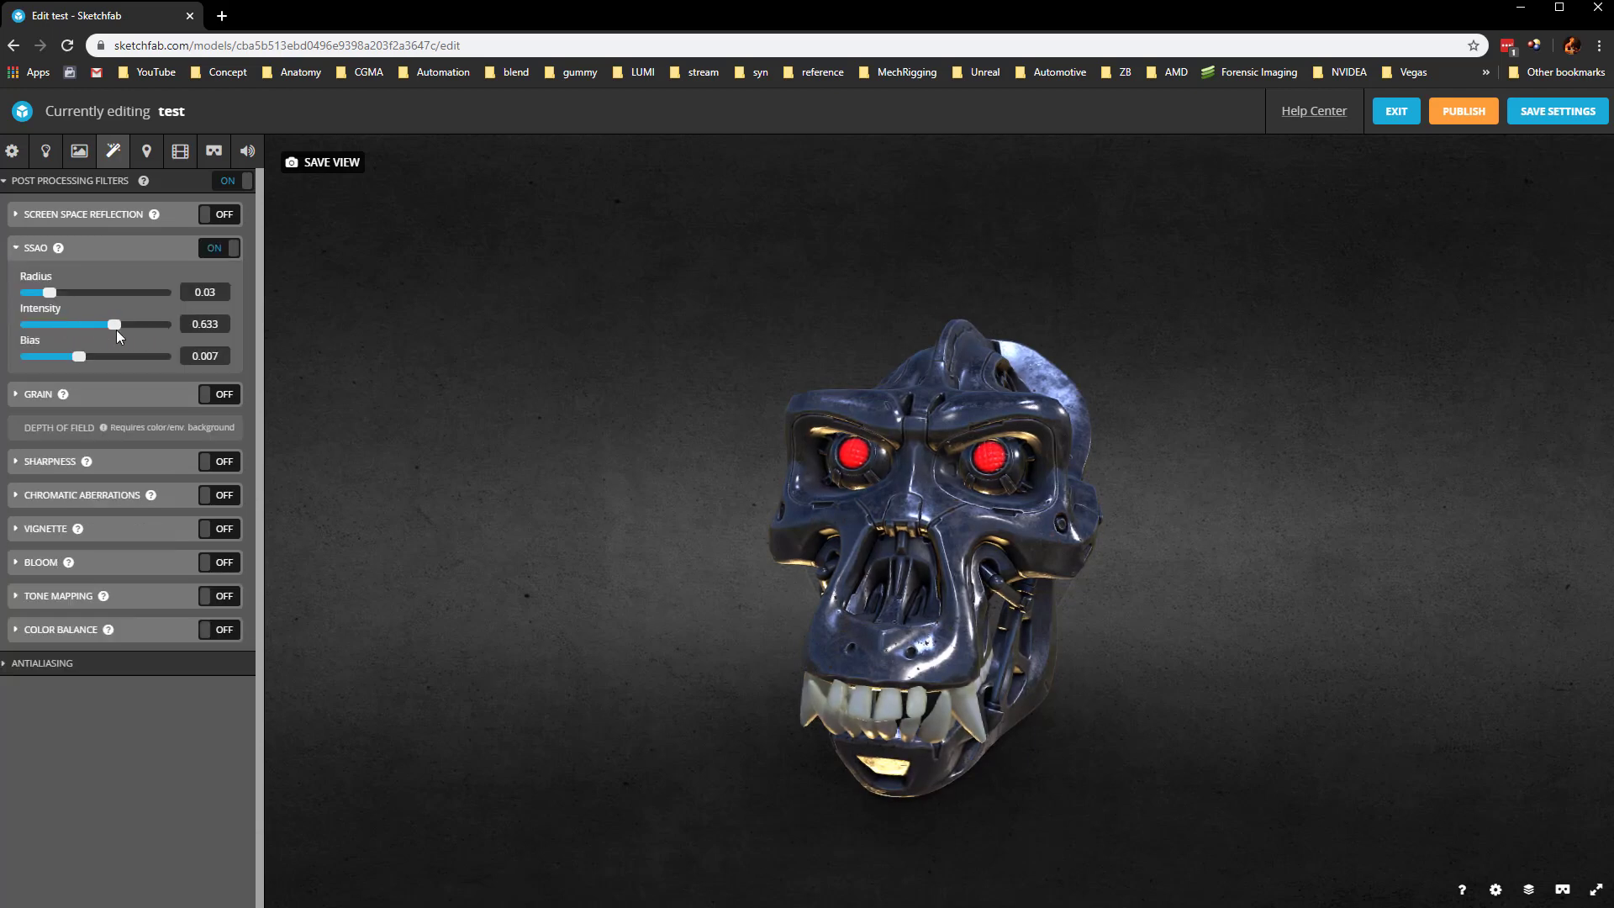
drag(153, 335, 107, 330)
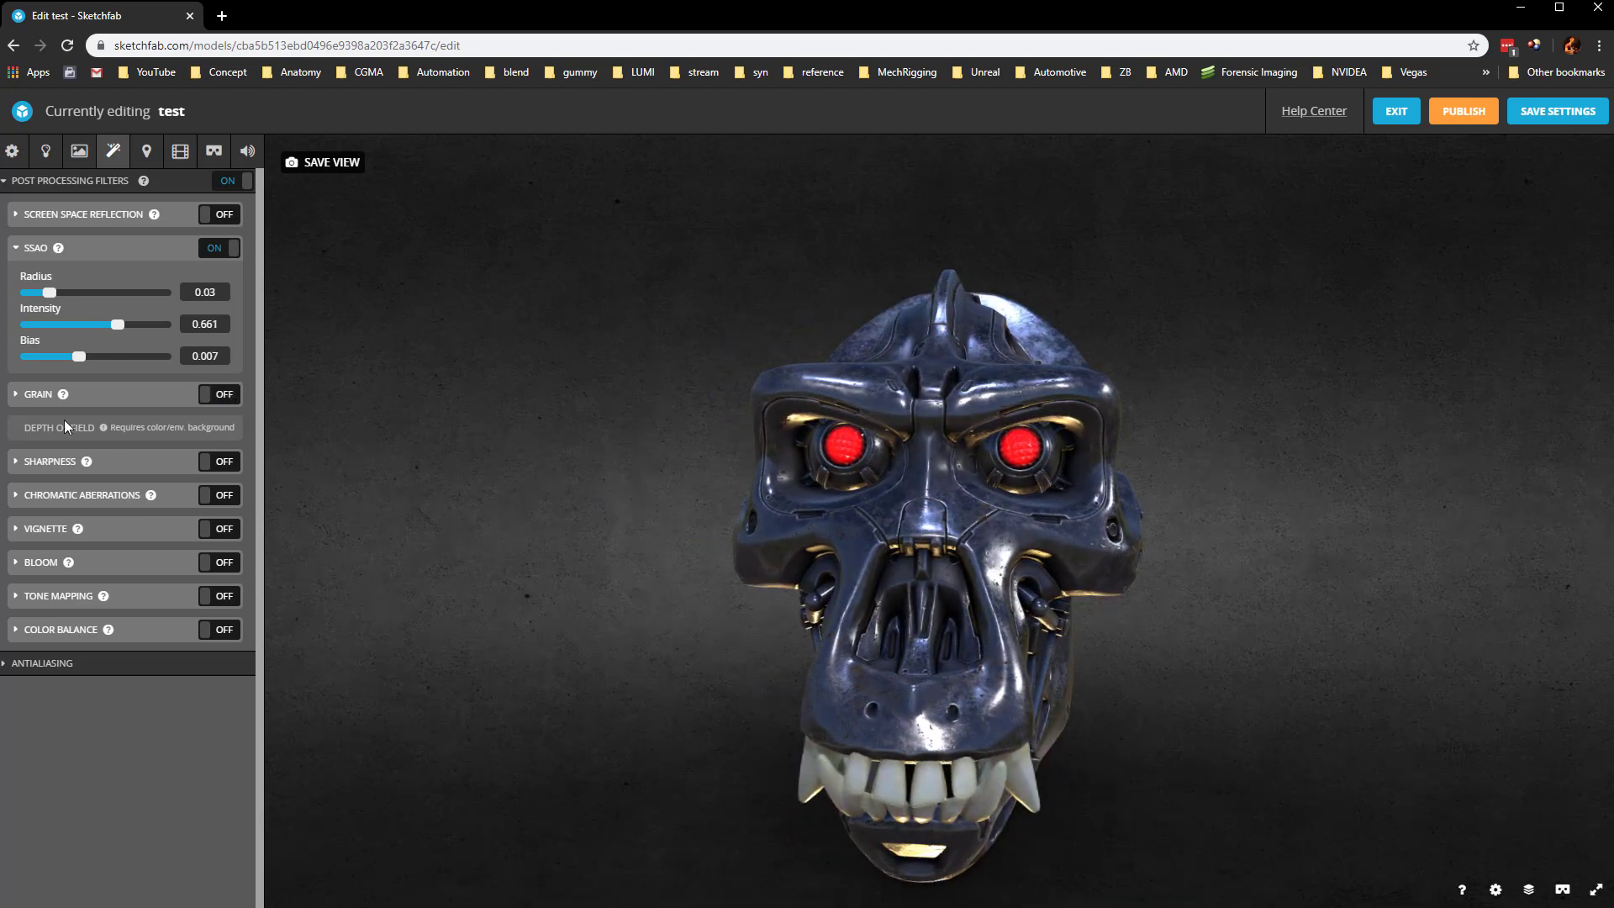
Turn on the Sharpness filter at 0.062 and the Chromatic Aberrations filter at 0.0078.
click(17, 463)
mouse_move(54, 493)
mouse_down()
mouse_move(100, 492)
mouse_move(39, 504)
mouse_up()
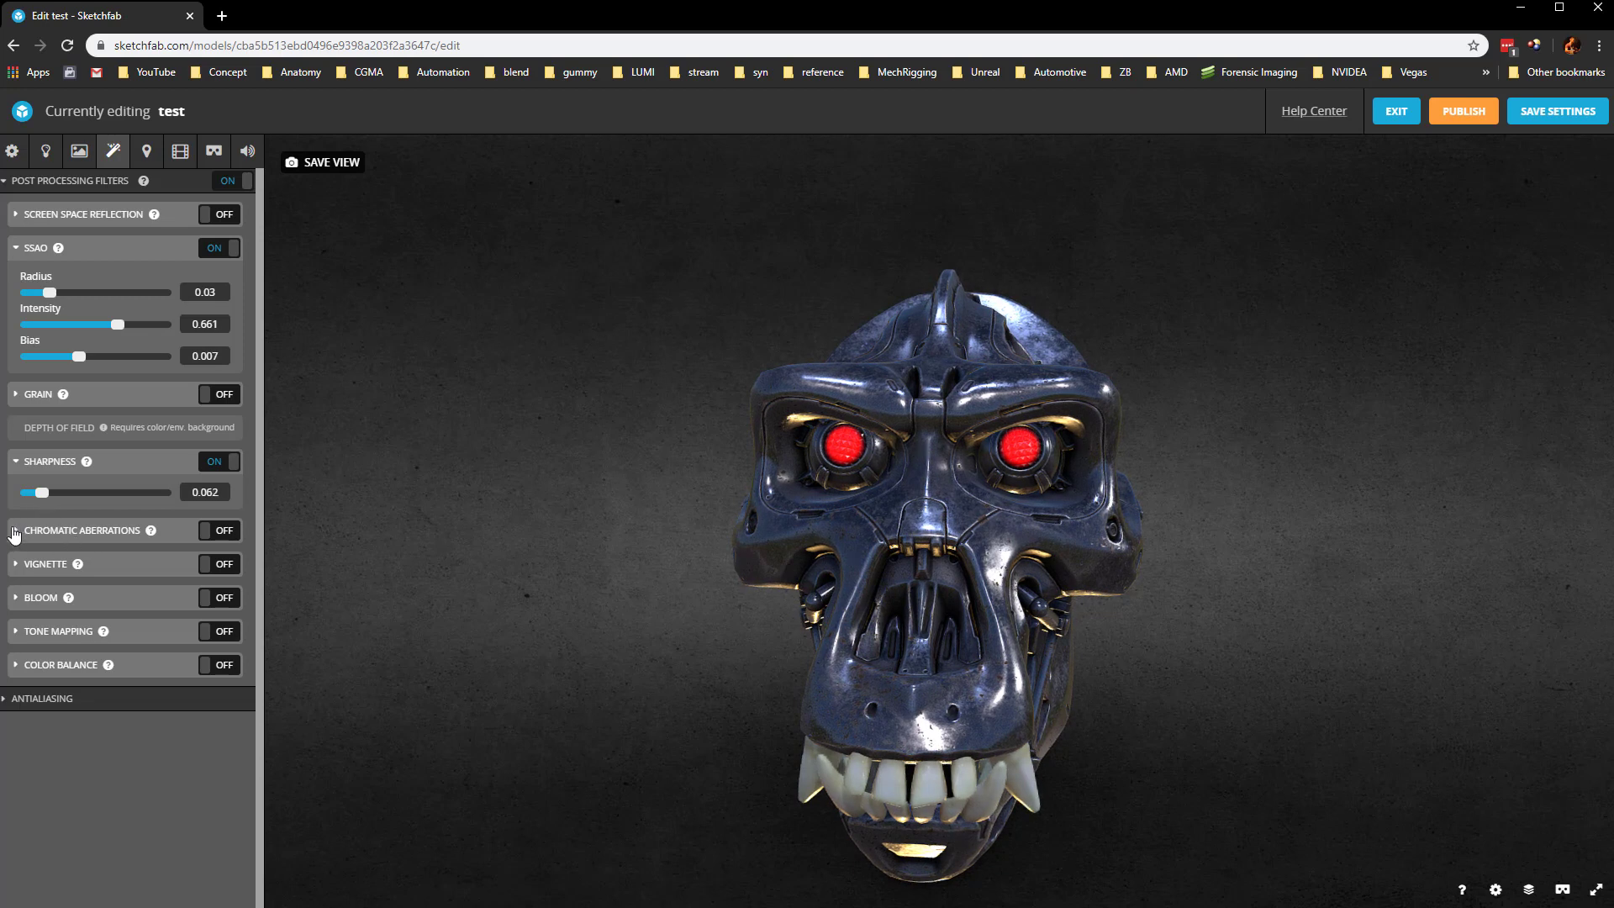
click(16, 531)
click(212, 530)
drag(95, 562, 39, 577)
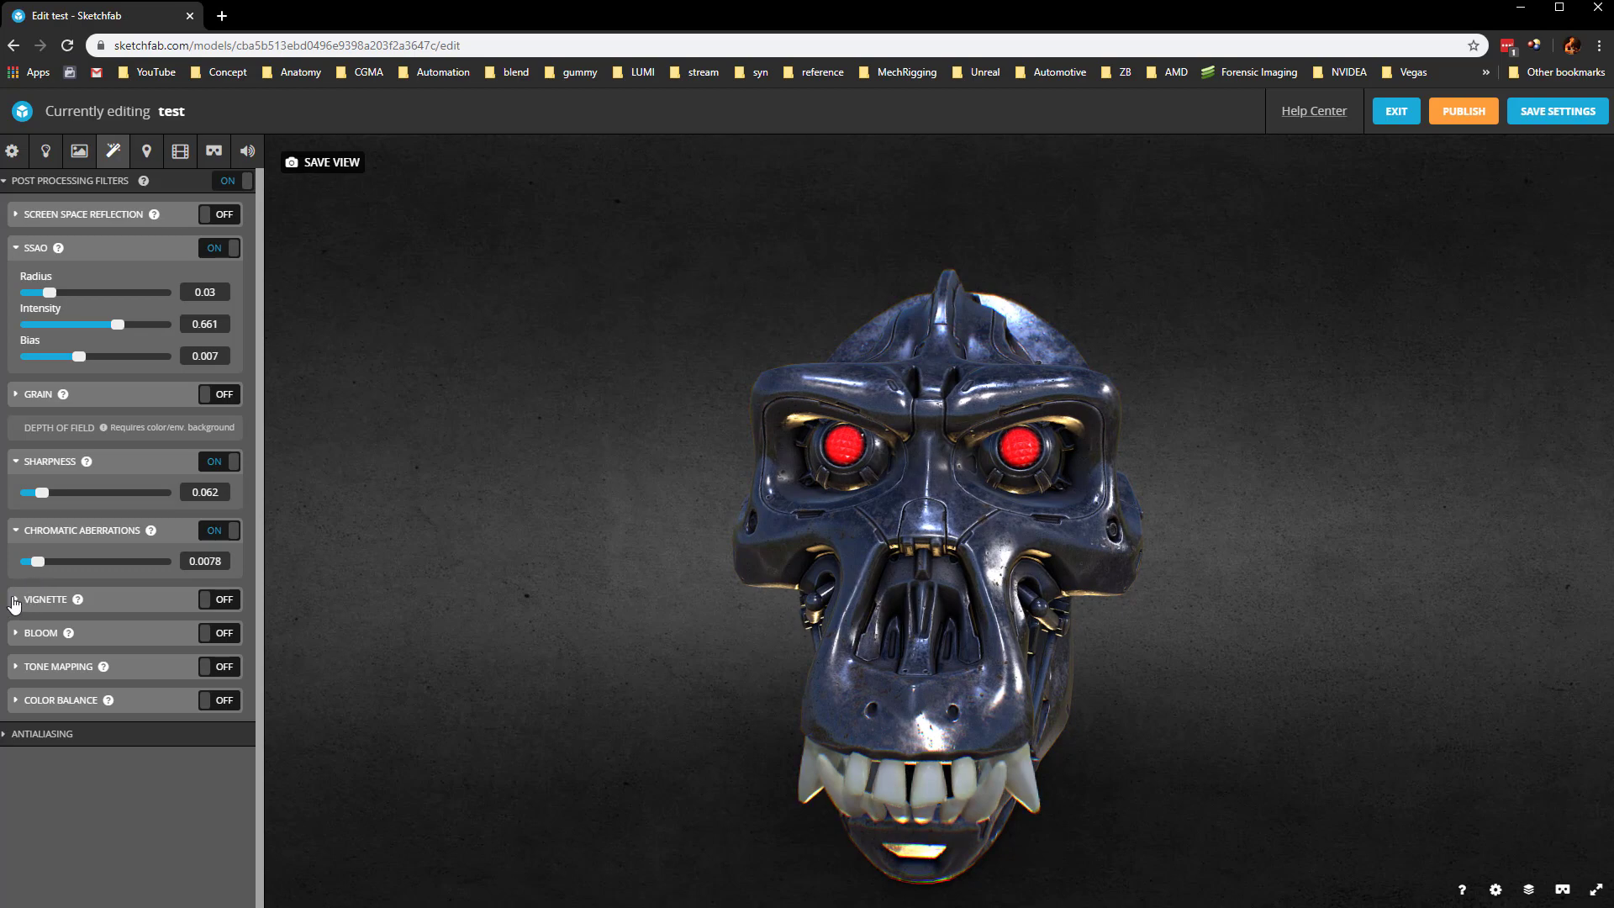
Turn on the Vignette filter with an amount of 0.475 and a hardness of 0.725.
click(14, 600)
click(221, 599)
drag(320, 624, 472, 601)
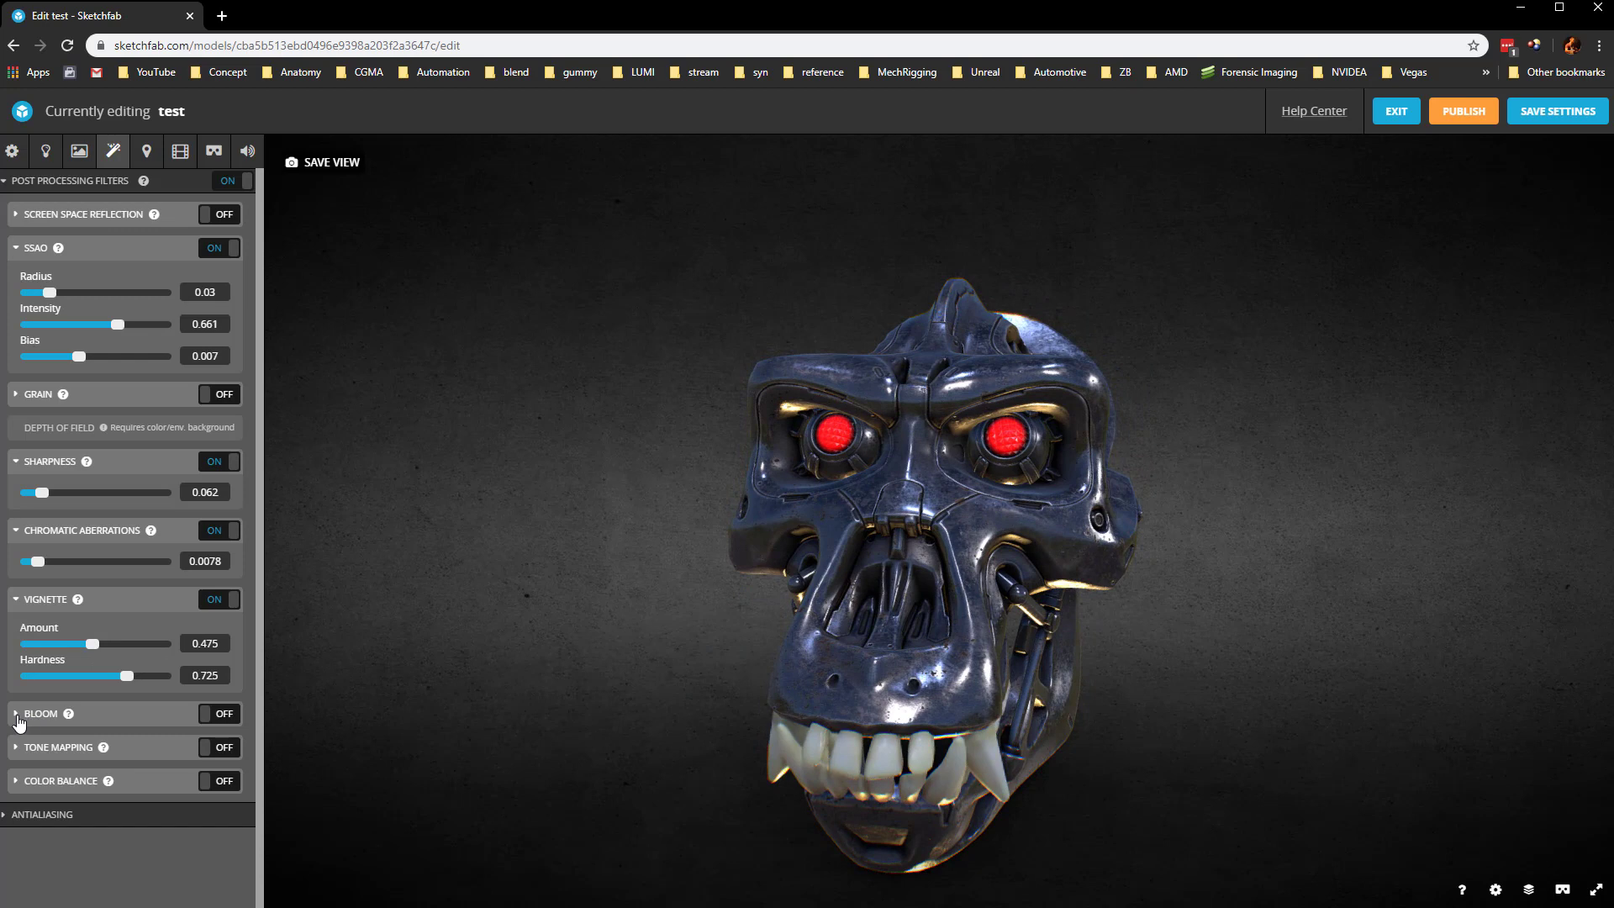
Turn on the Bloom filter and set its threshold to 0.054, intensity to 0 and radius to 0.122.
click(28, 715)
click(220, 713)
scroll(248, 672, down, 1)
scroll(248, 672, down, 1)
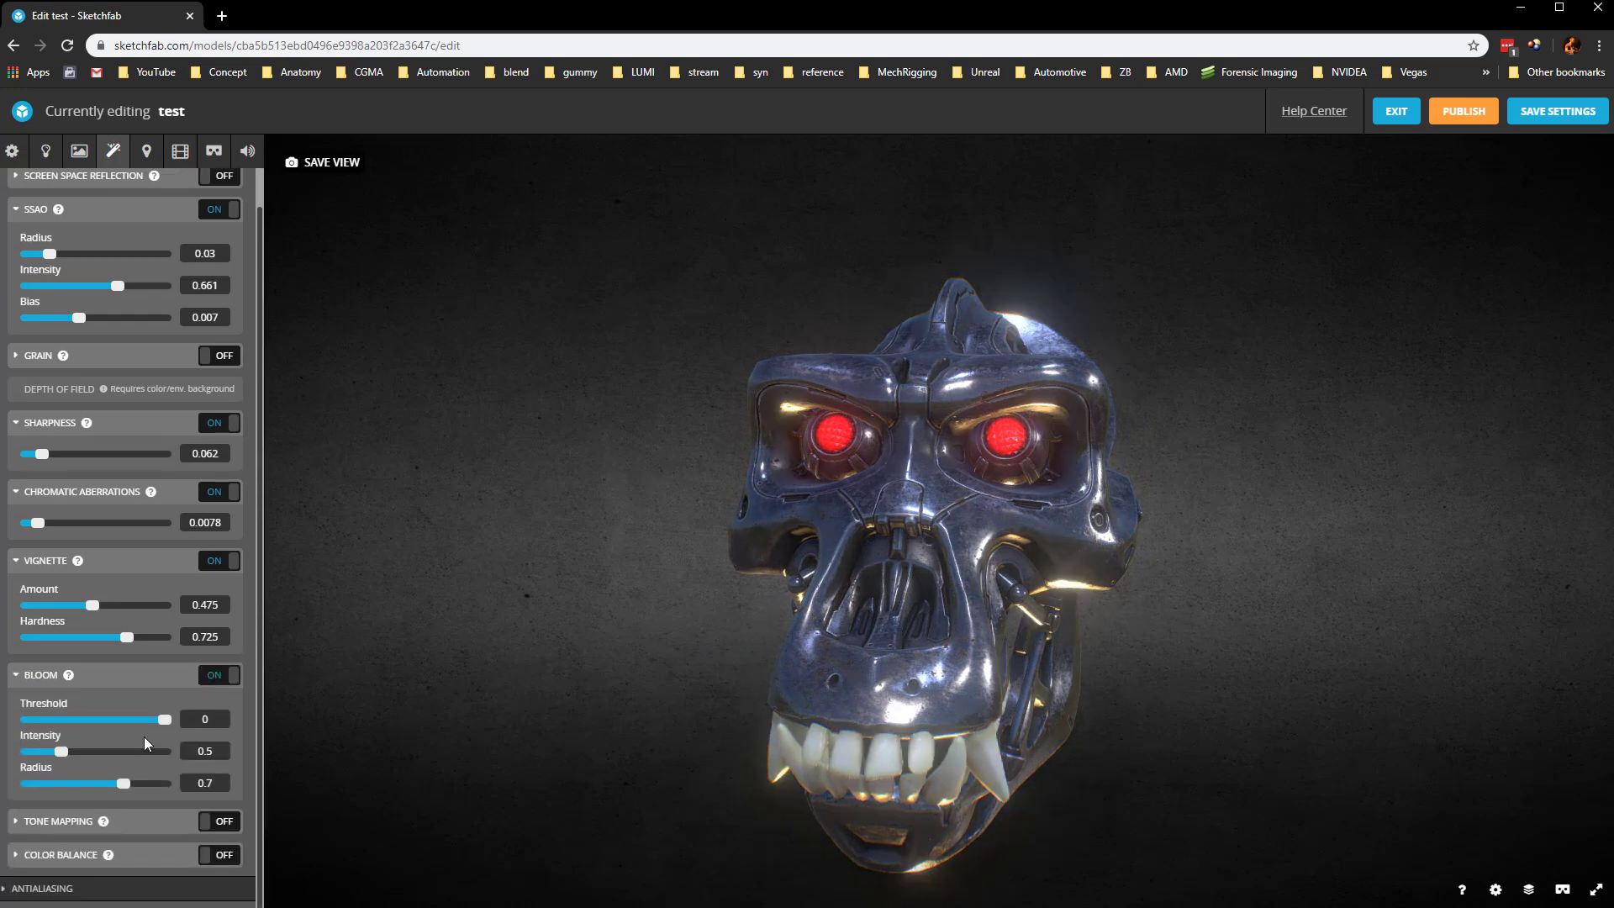
drag(100, 785, 23, 751)
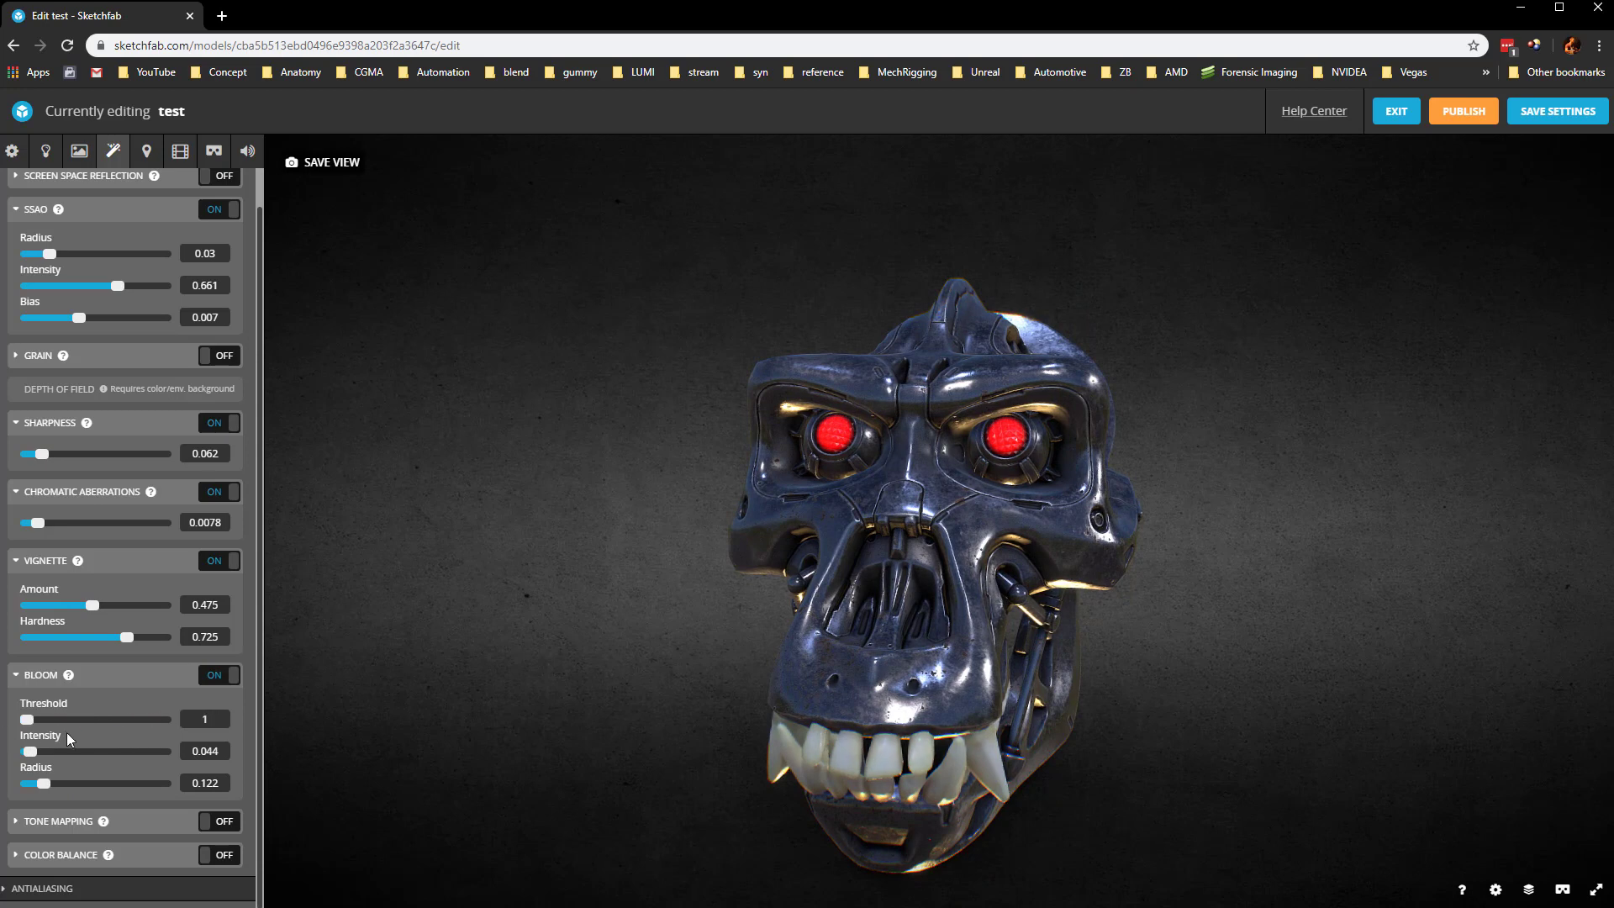
drag(39, 752, 16, 759)
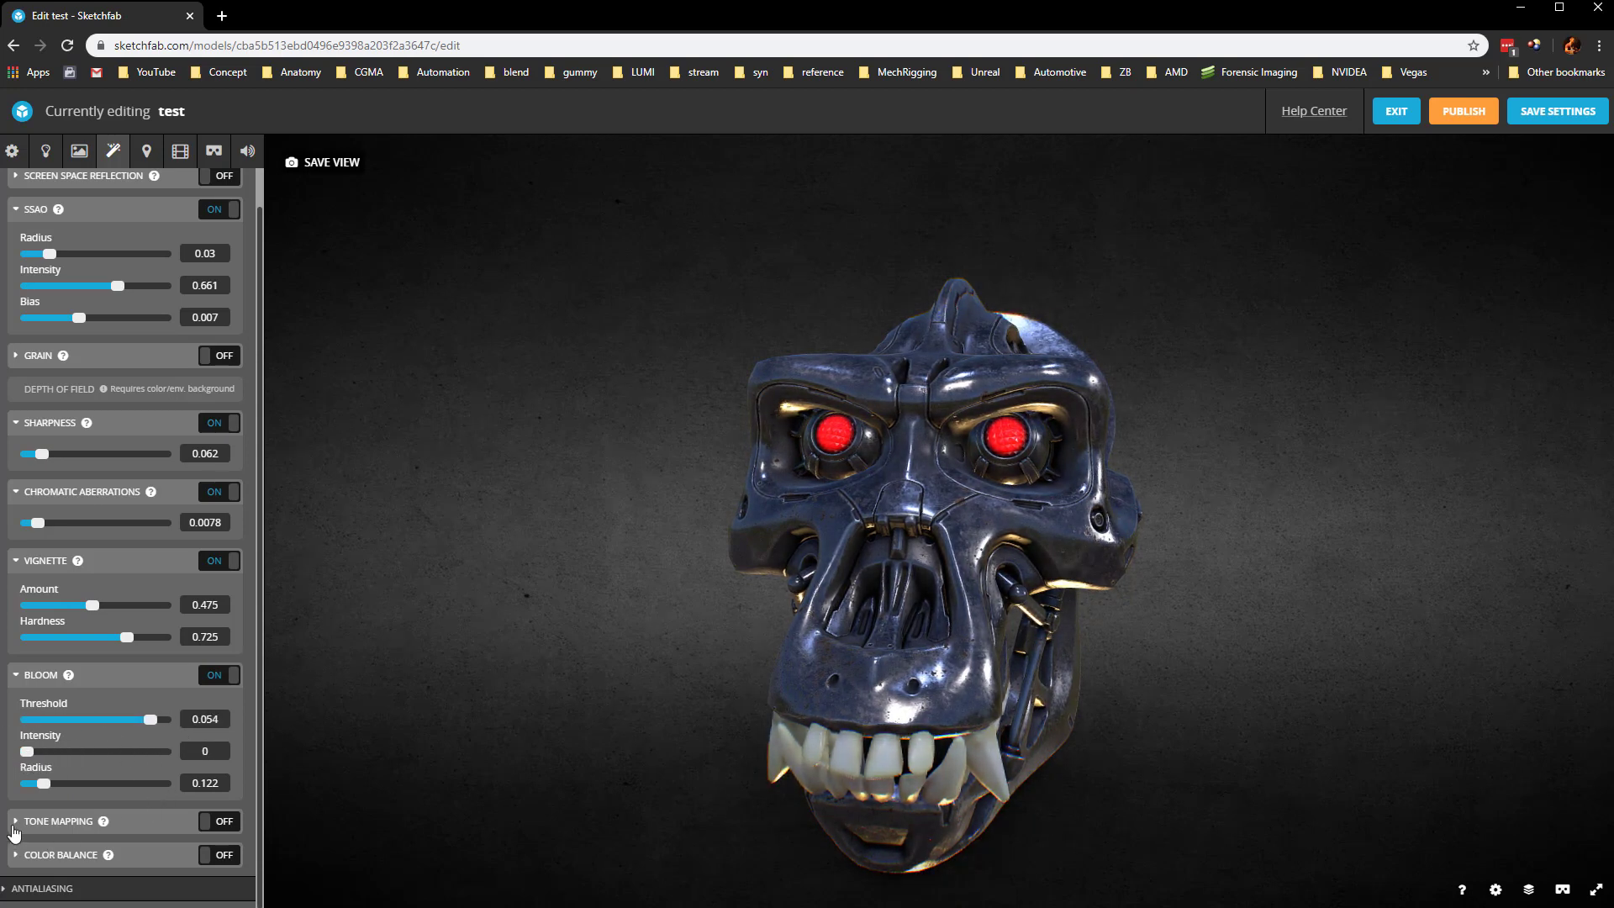
Turn on tone mapping and compare the Linear, Reinhard and Filmic types, ending on Filmic.
click(15, 821)
scroll(101, 756, down, 2)
click(218, 631)
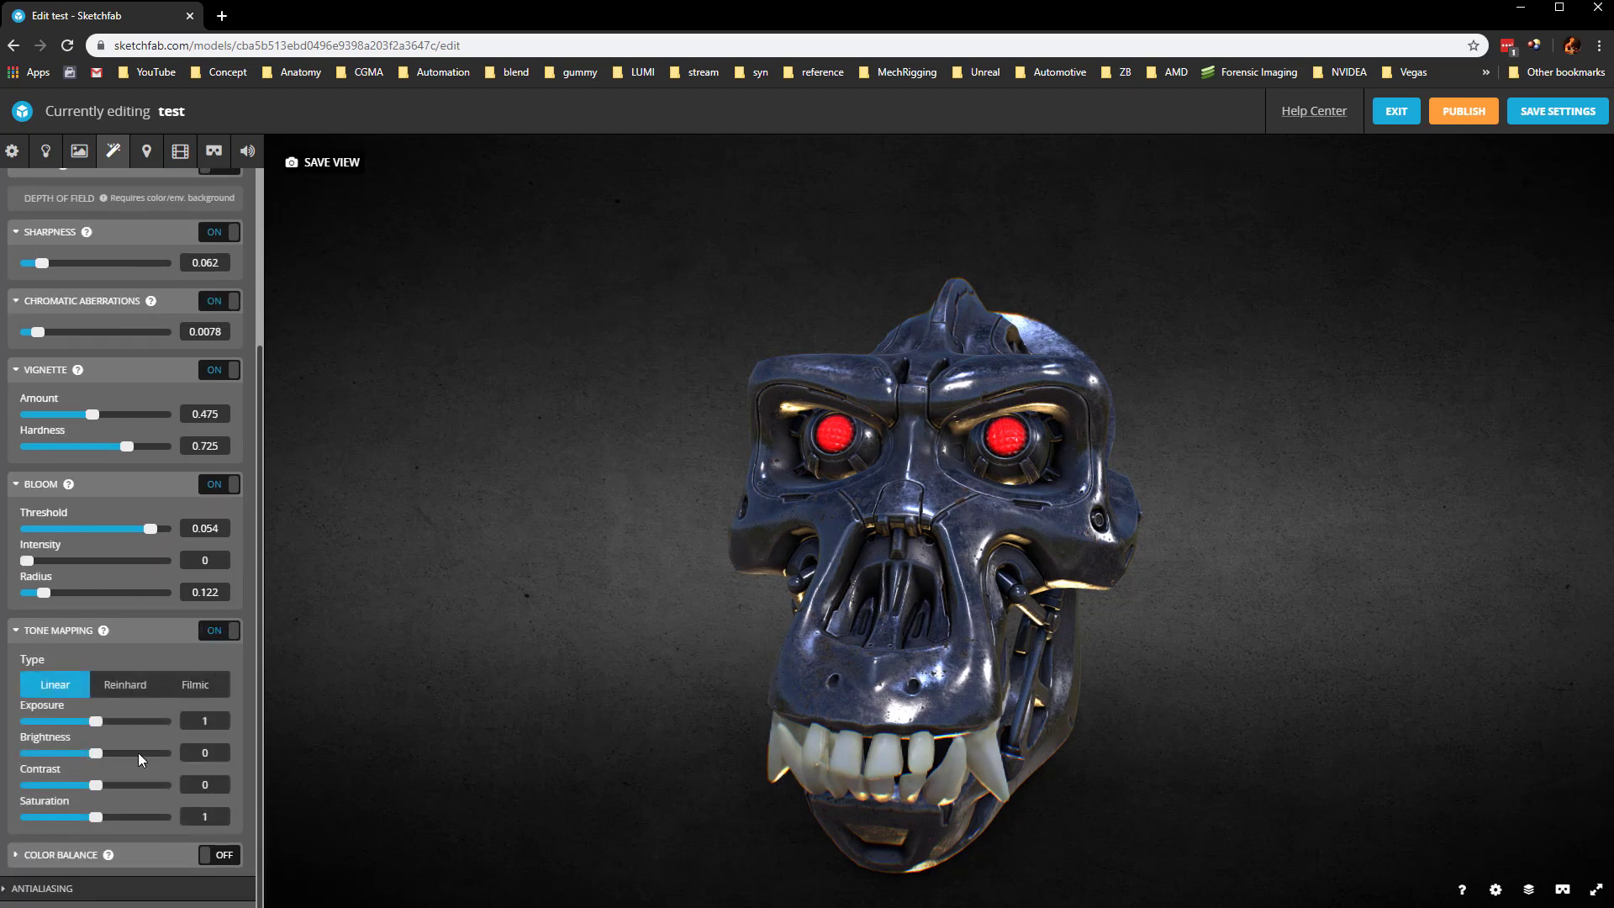
click(124, 684)
click(194, 684)
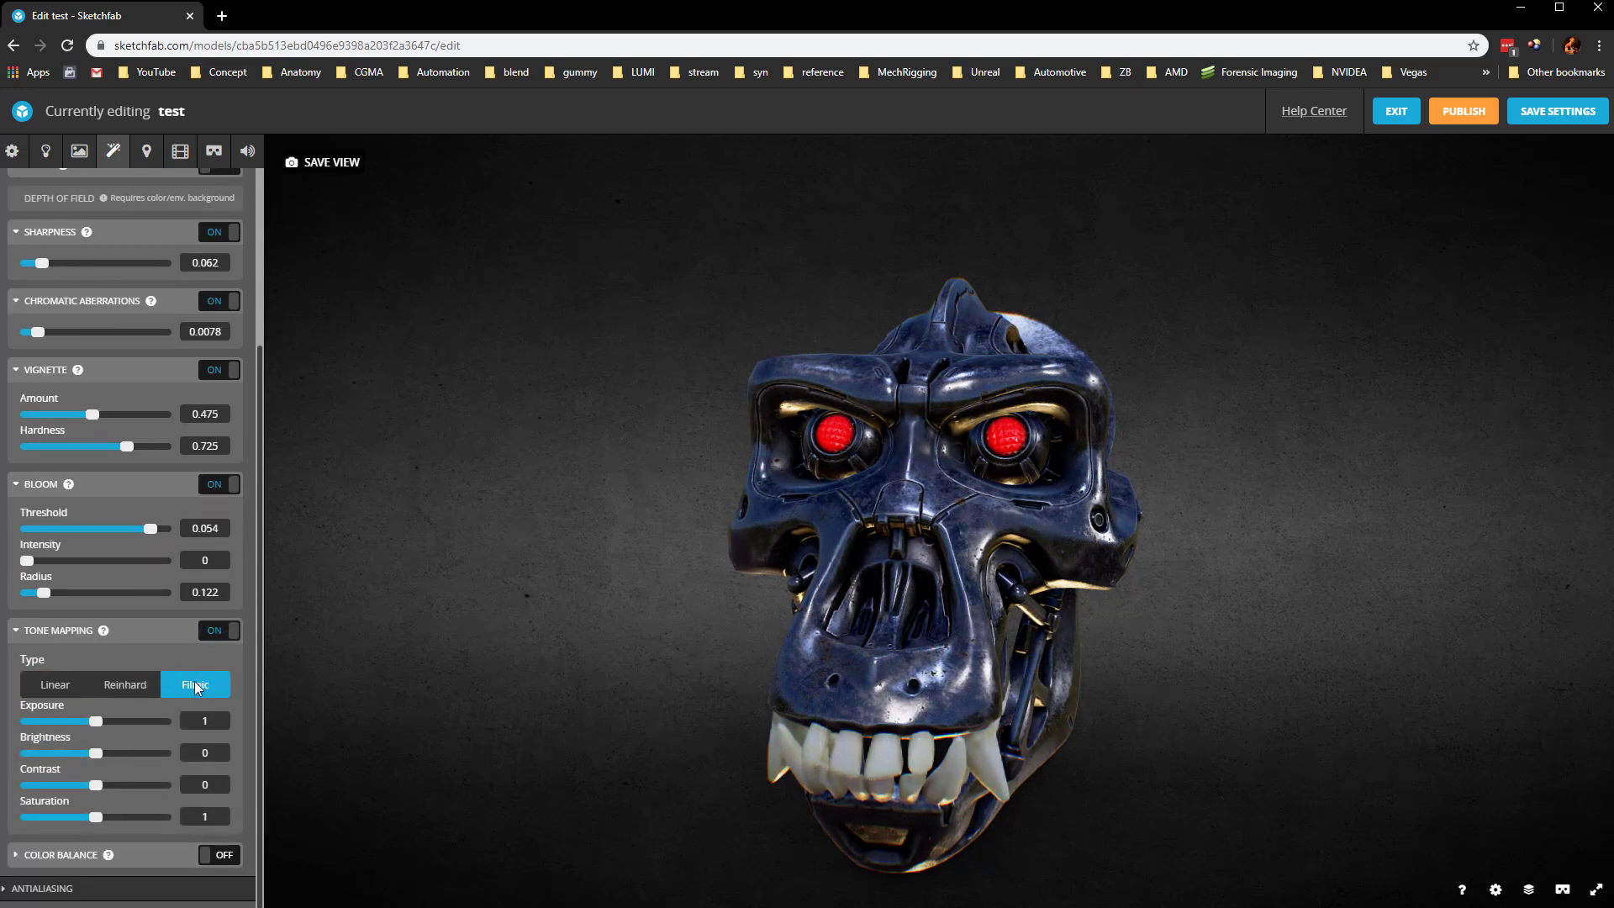
click(124, 684)
click(55, 684)
click(119, 684)
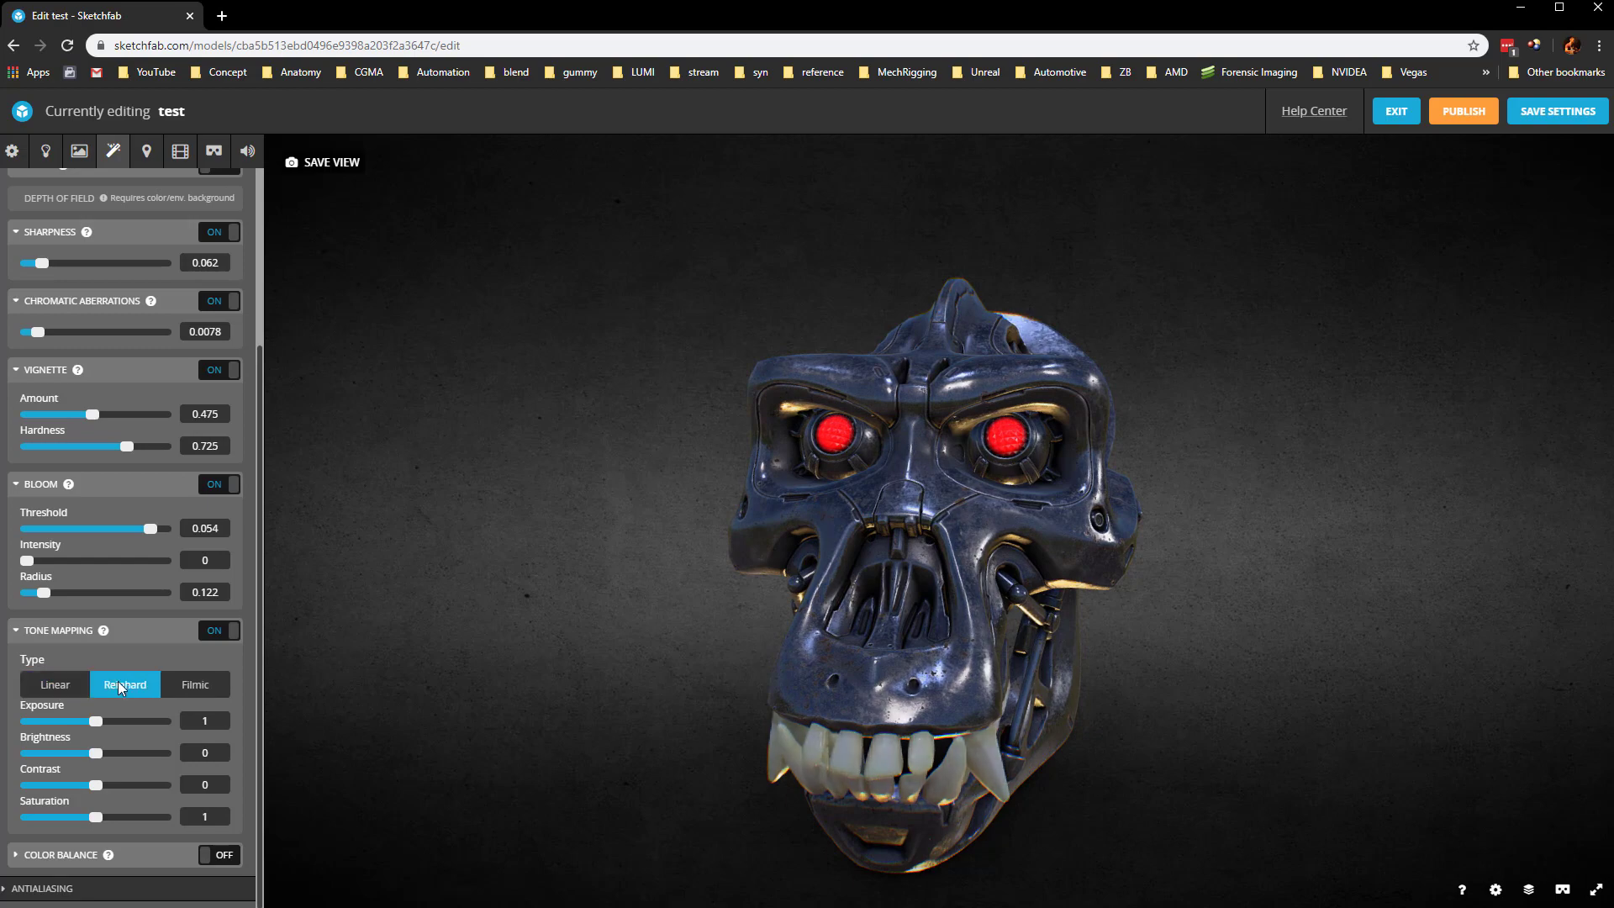
click(194, 684)
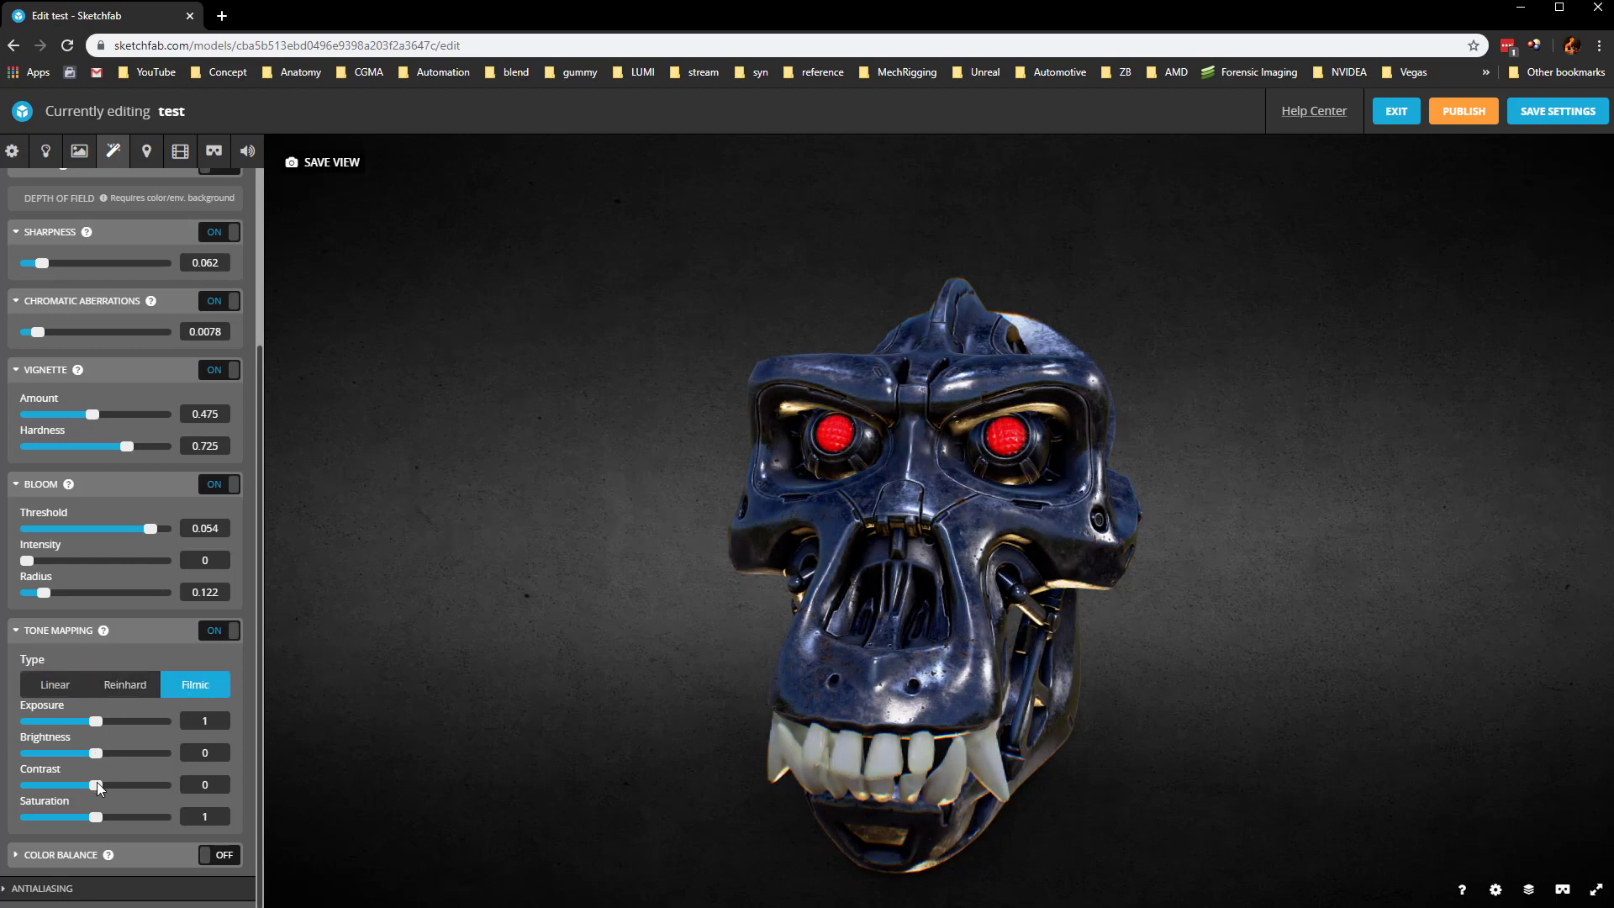
Try a tone mapping contrast of -0.033, and settle on the Linear type with contrast 0.
drag(96, 785, 93, 785)
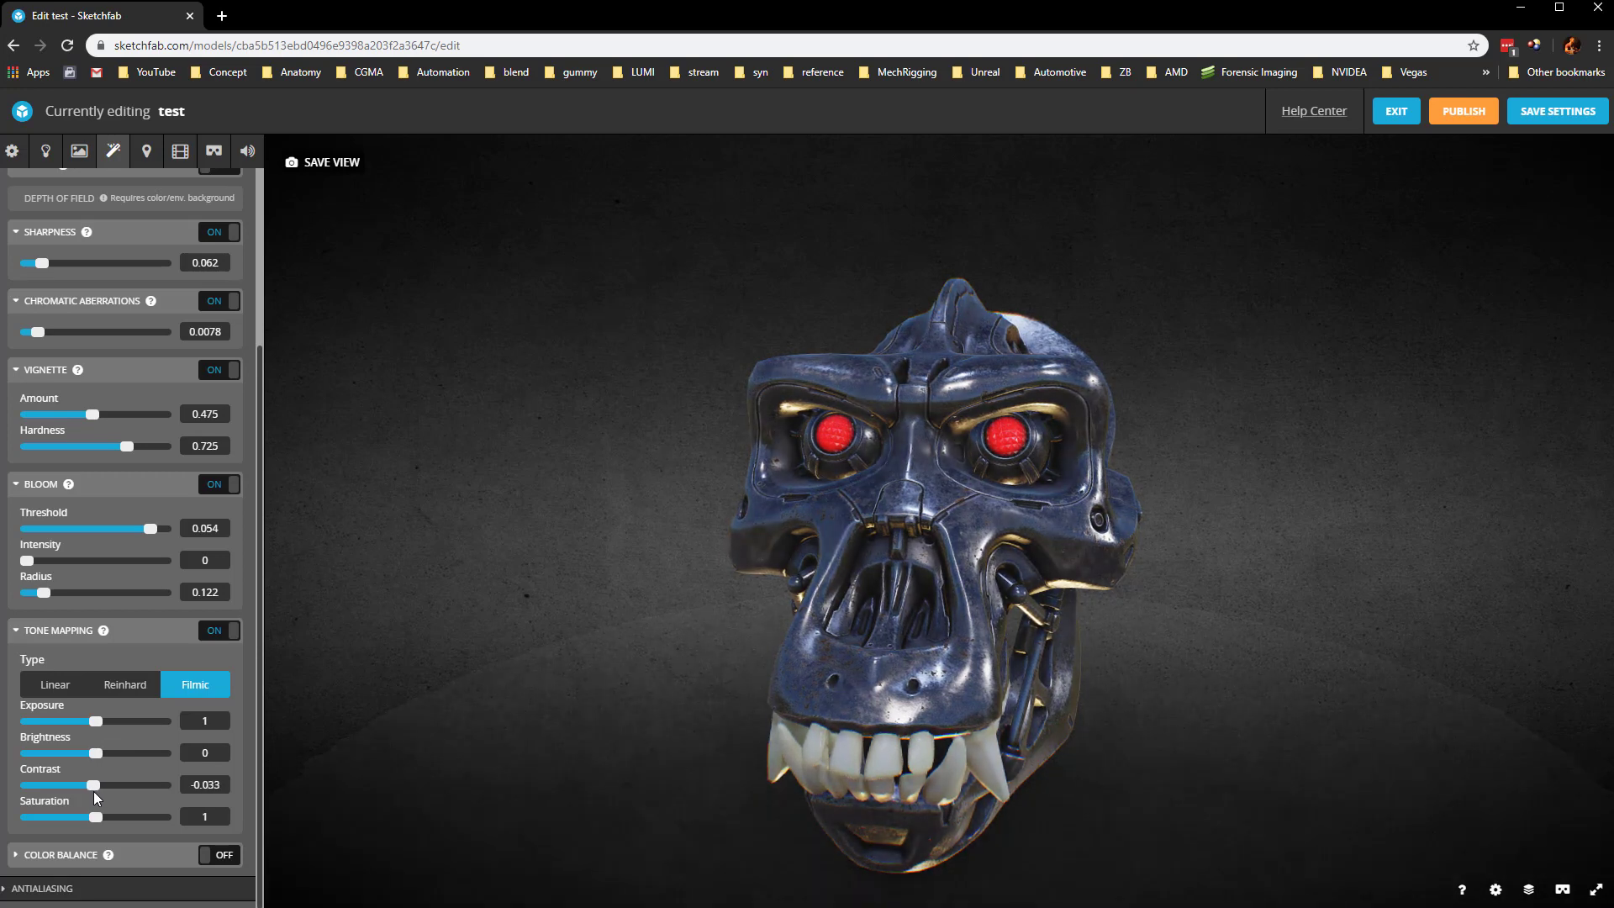
click(74, 686)
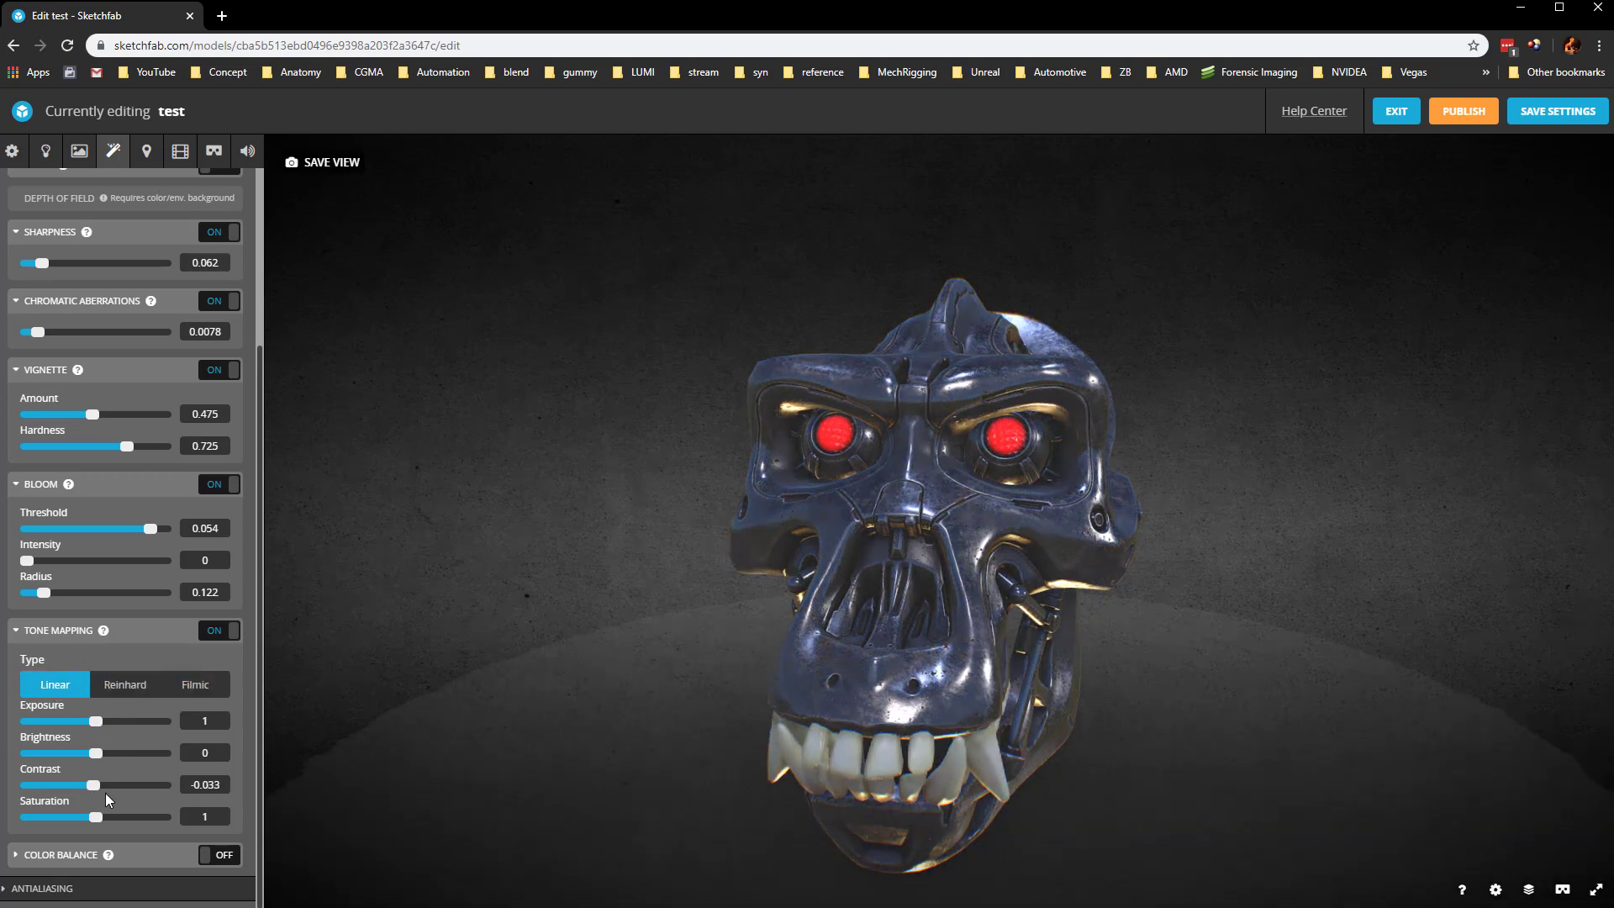
text(0)
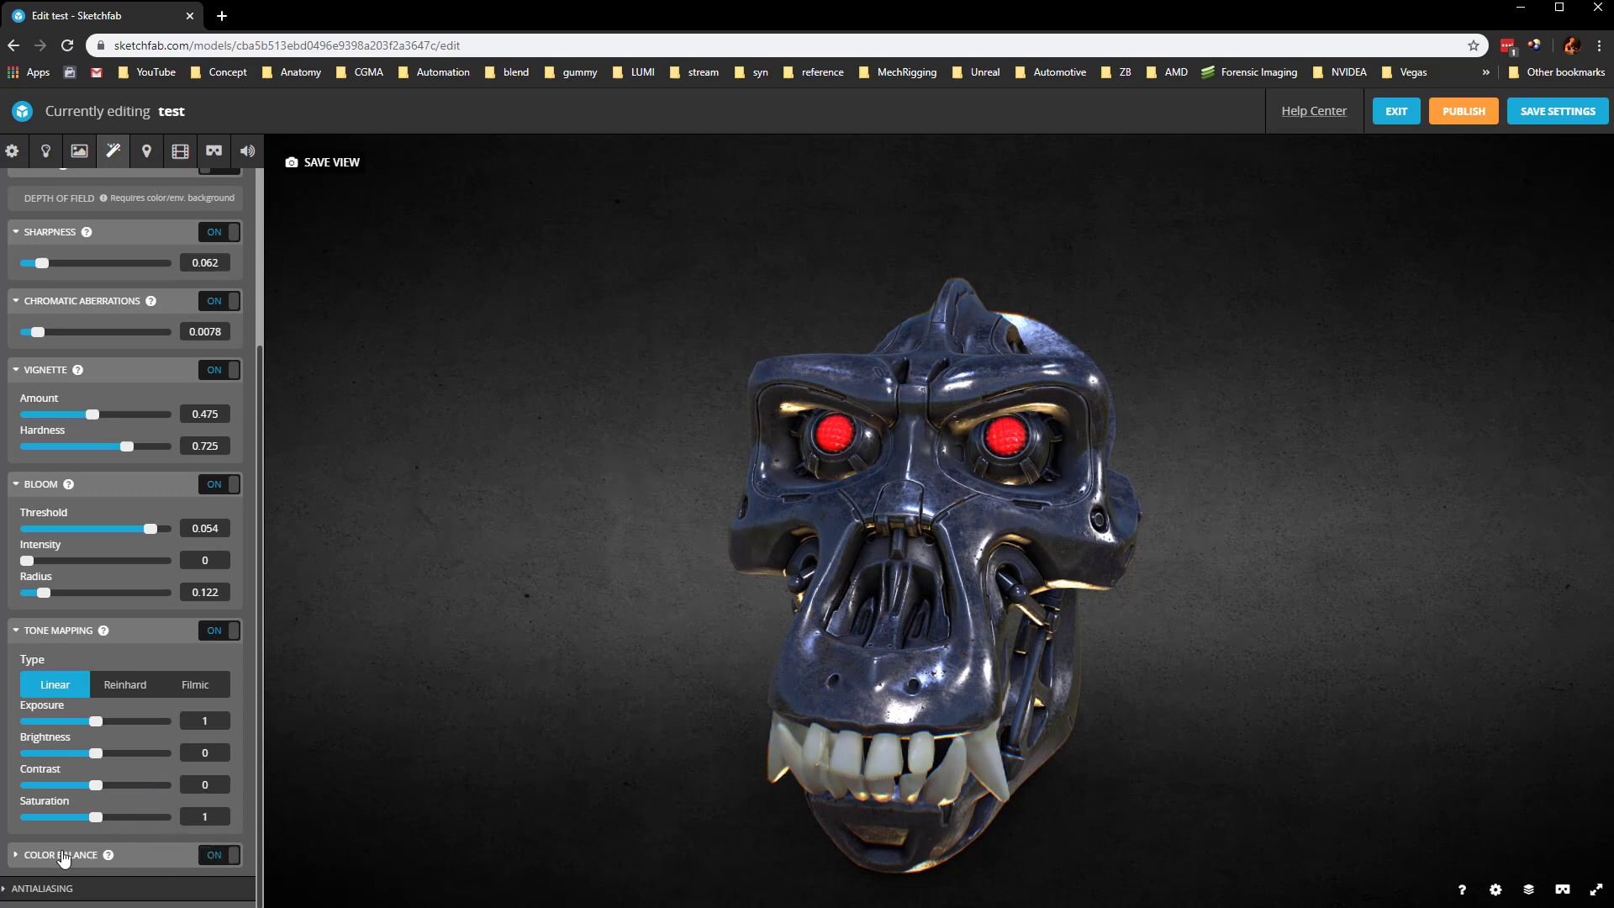
Turn on the Color Balance filter, expand its settings, and turn off Temporal Antialiasing.
click(14, 854)
scroll(159, 840, down, 2)
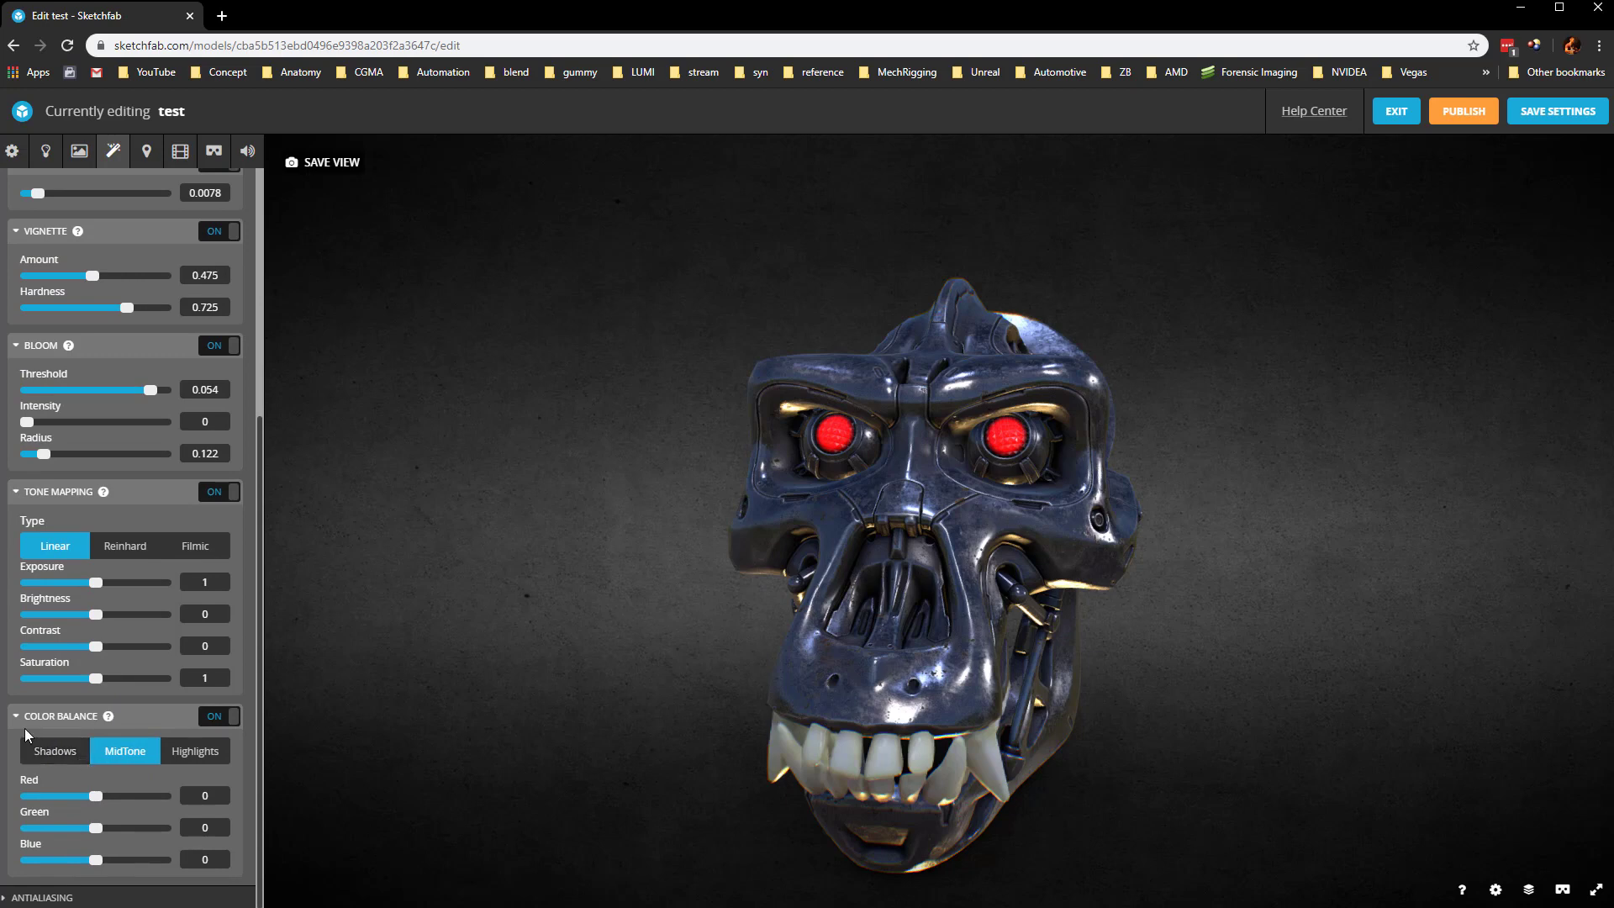
click(94, 897)
scroll(127, 857, down, 2)
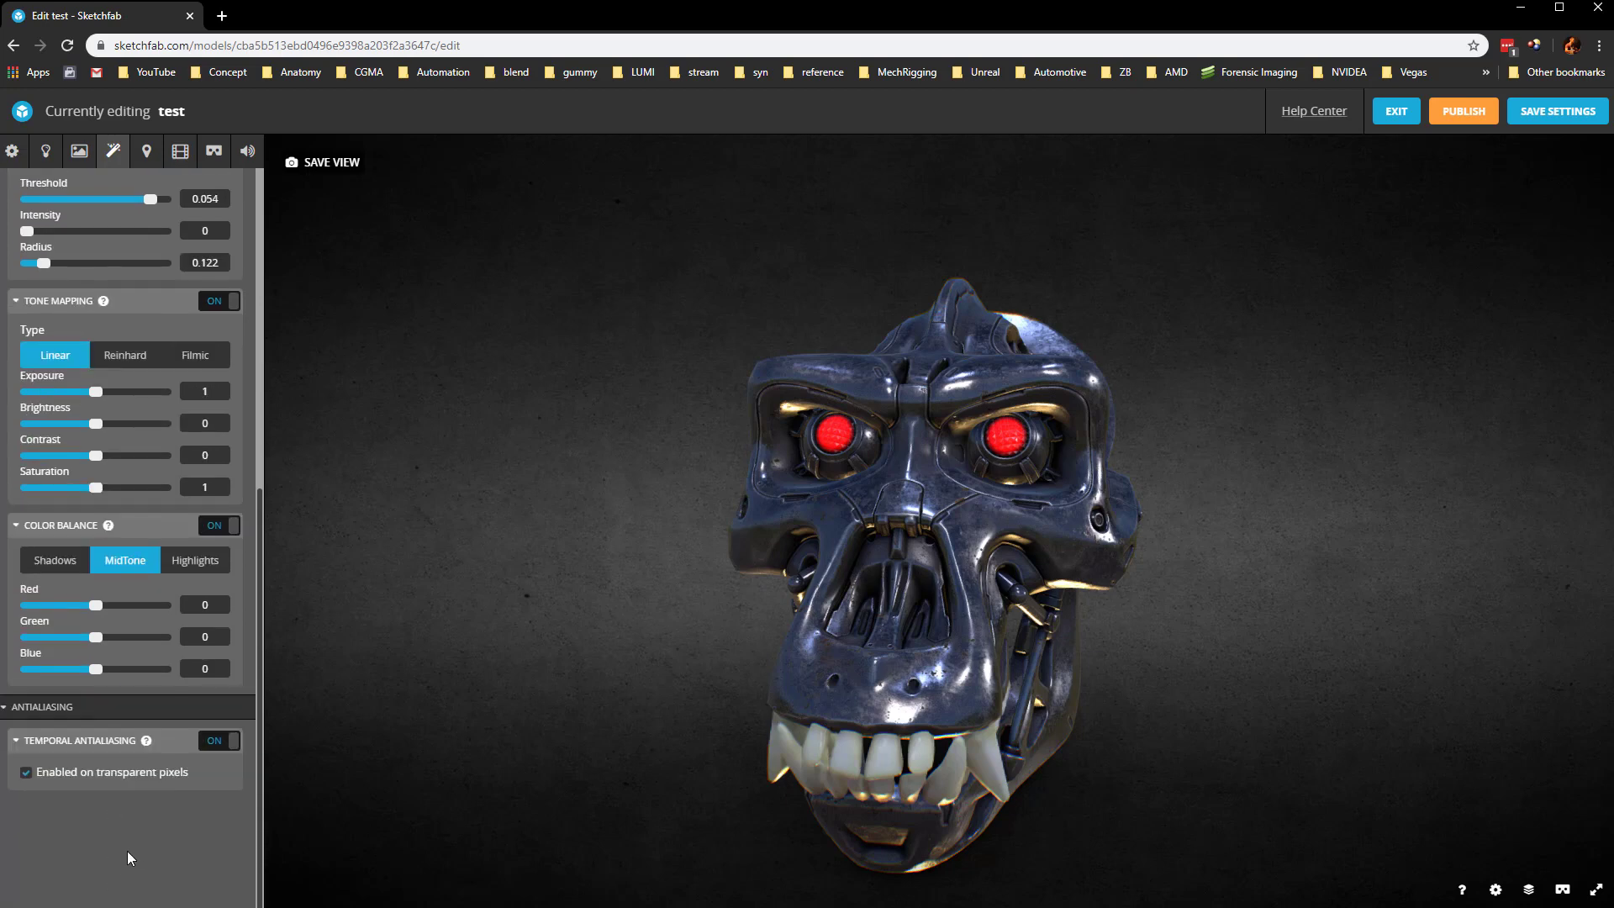
click(218, 741)
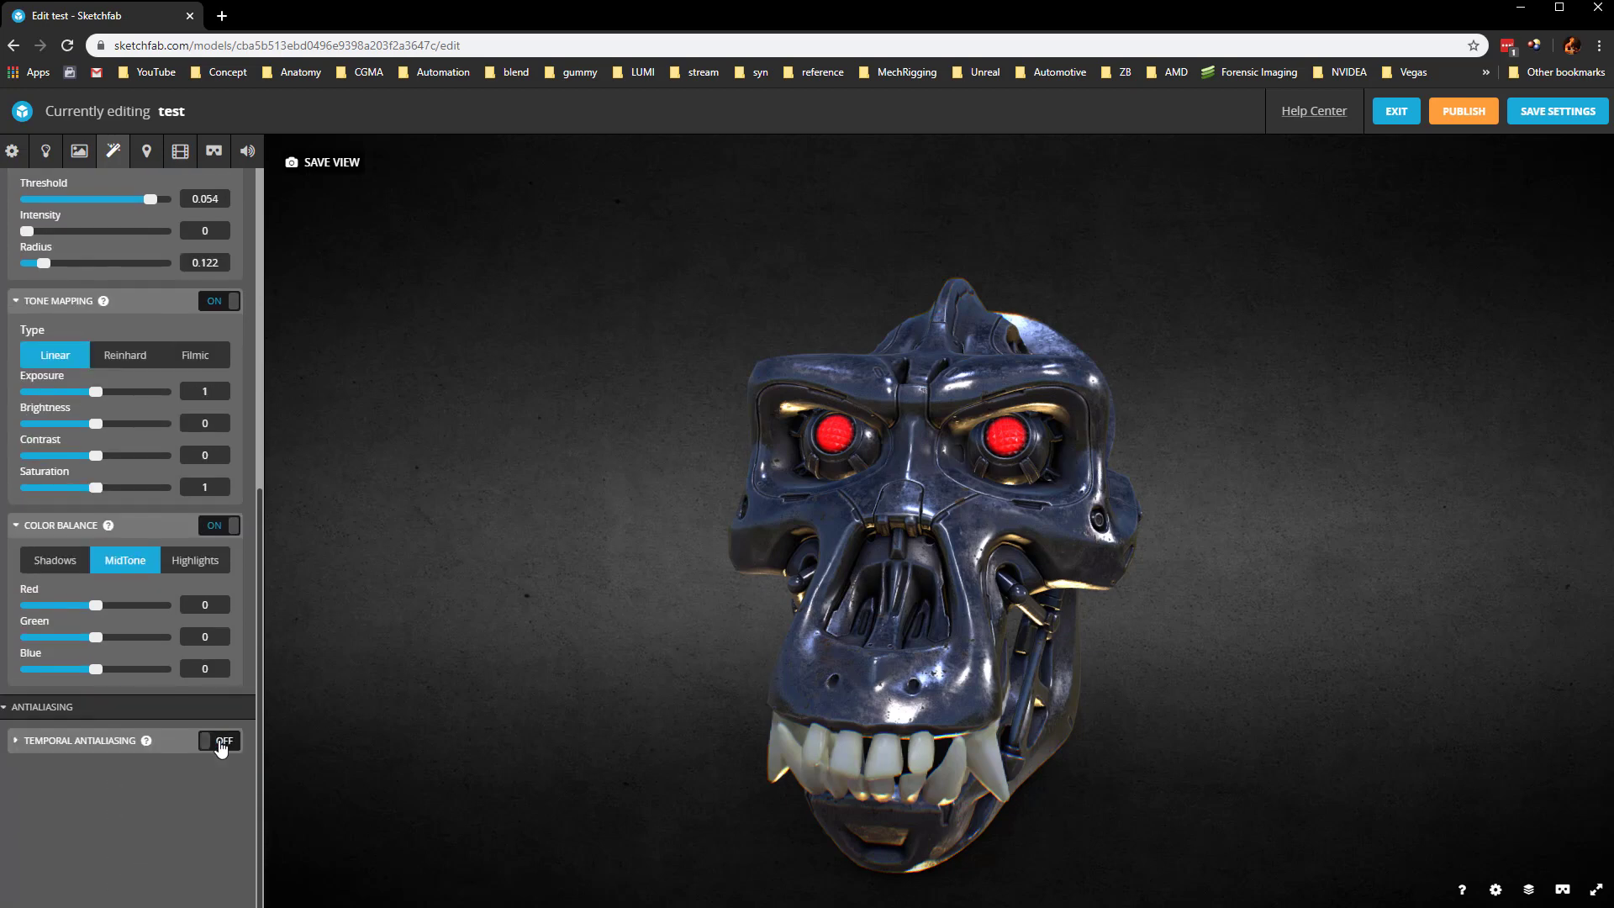
Look over the annotation and animation settings of the model.
scroll(116, 311, up, 5)
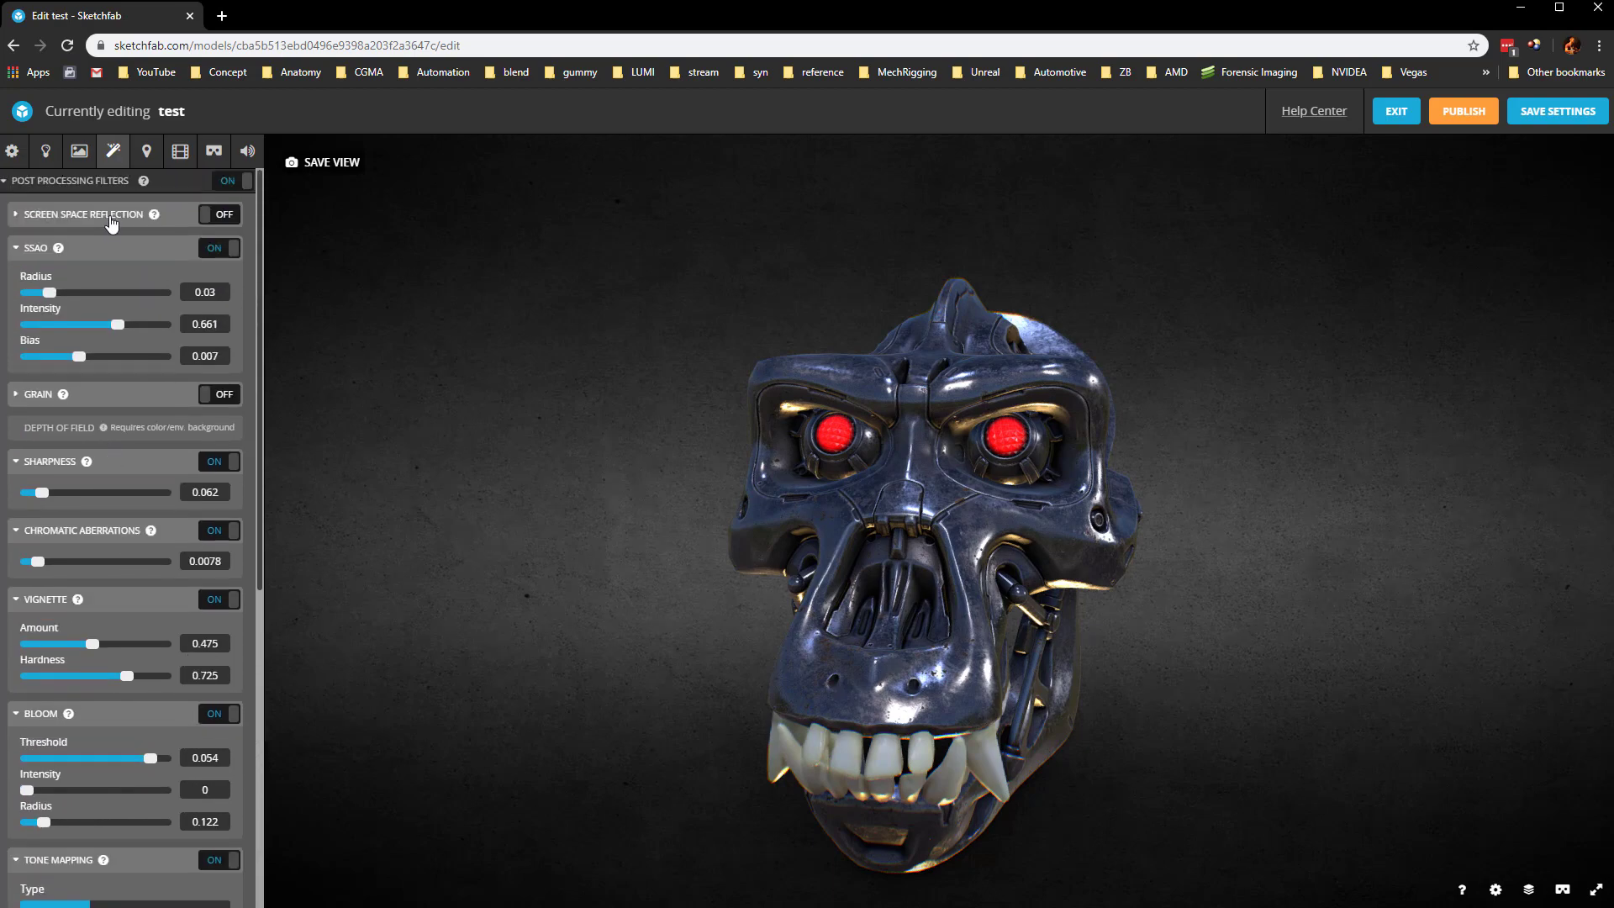
click(146, 152)
click(176, 165)
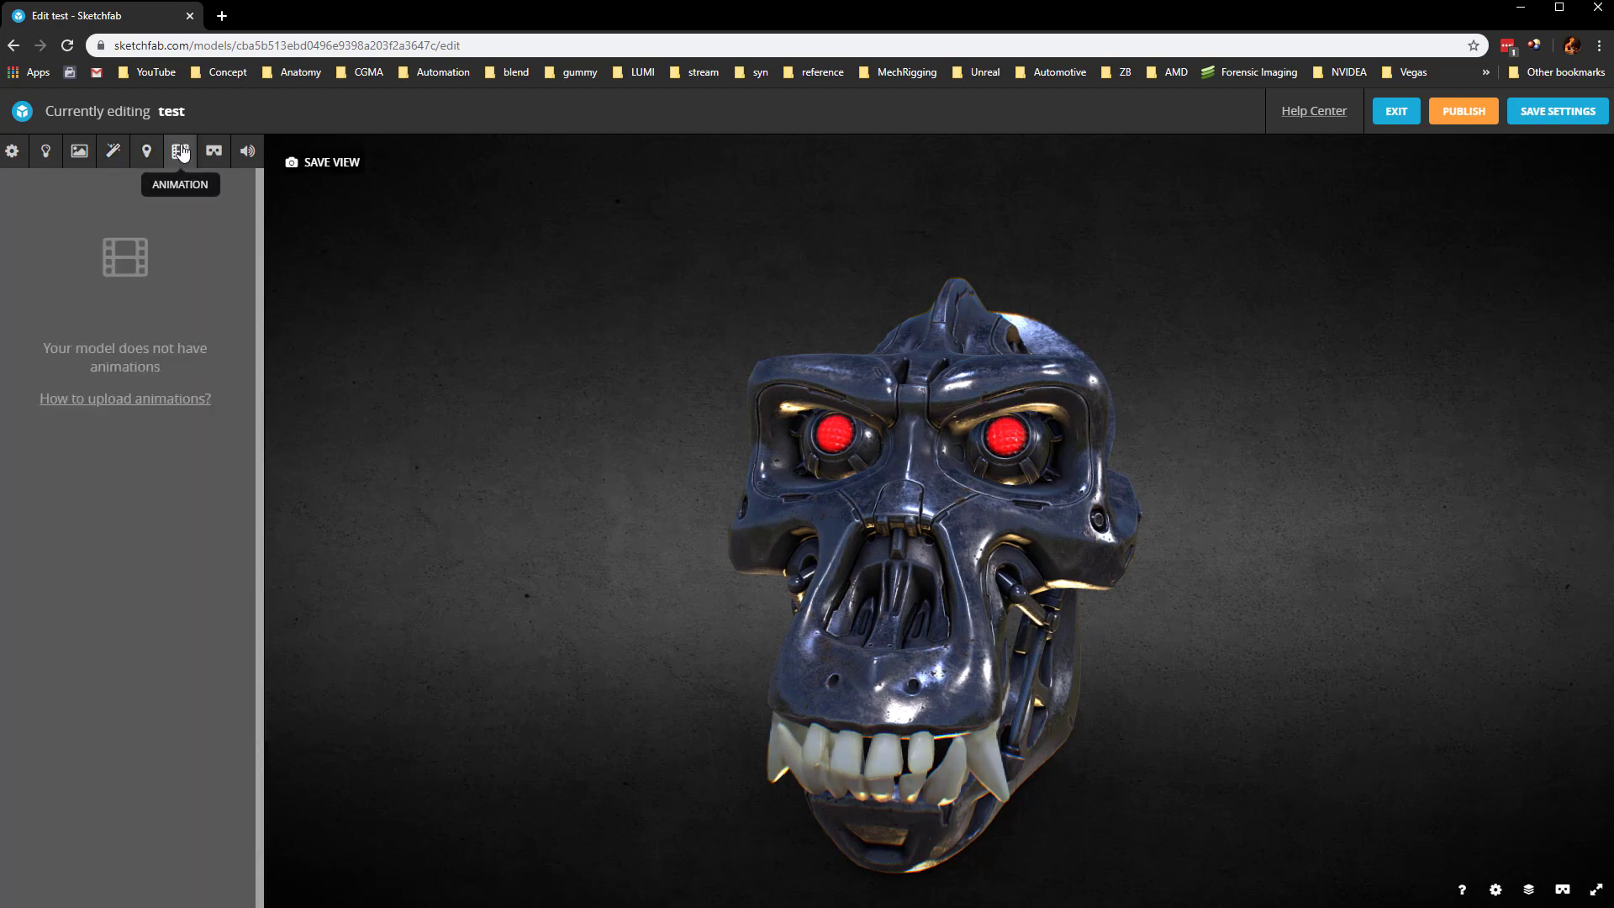
Look over the model's VR and sound settings, then return to its lighting settings.
click(211, 153)
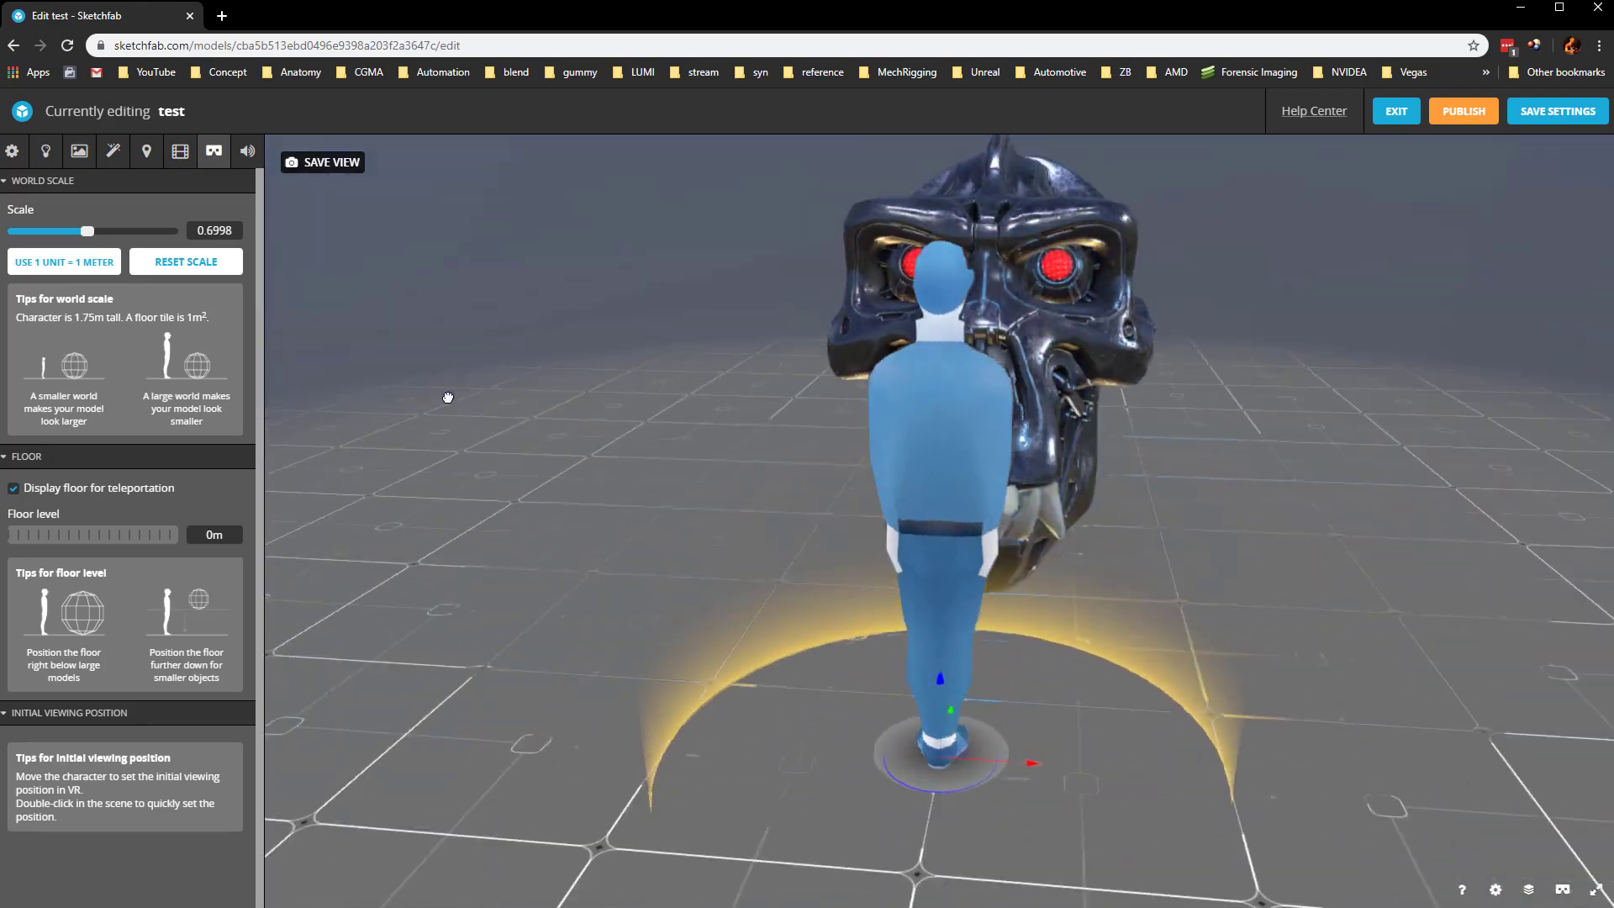
click(245, 157)
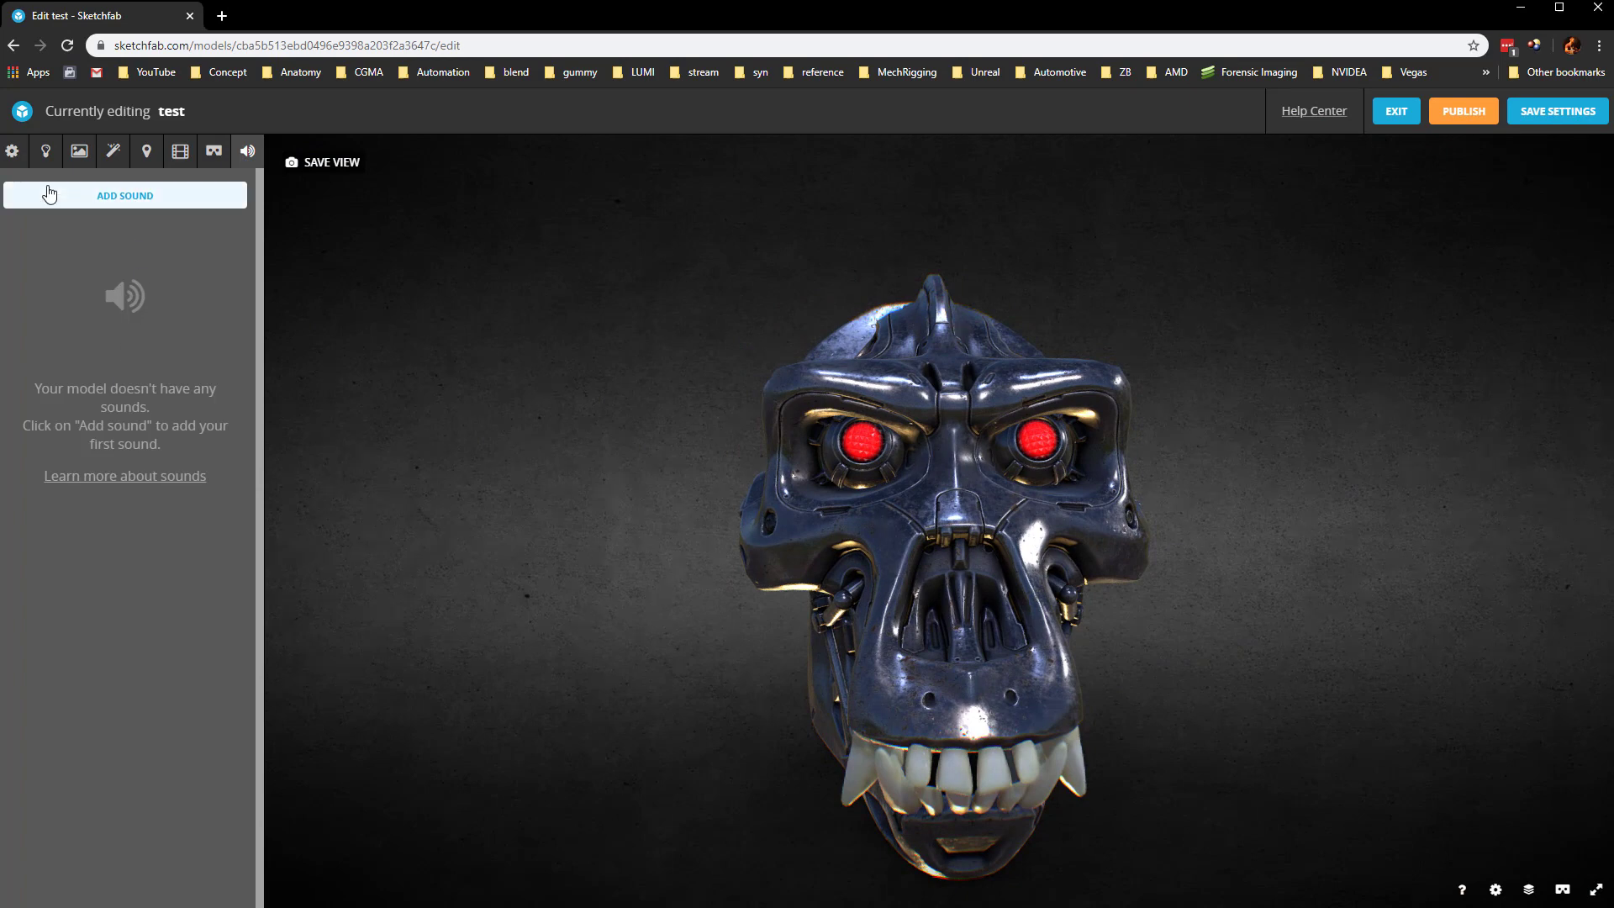
click(46, 151)
drag(584, 494, 602, 461)
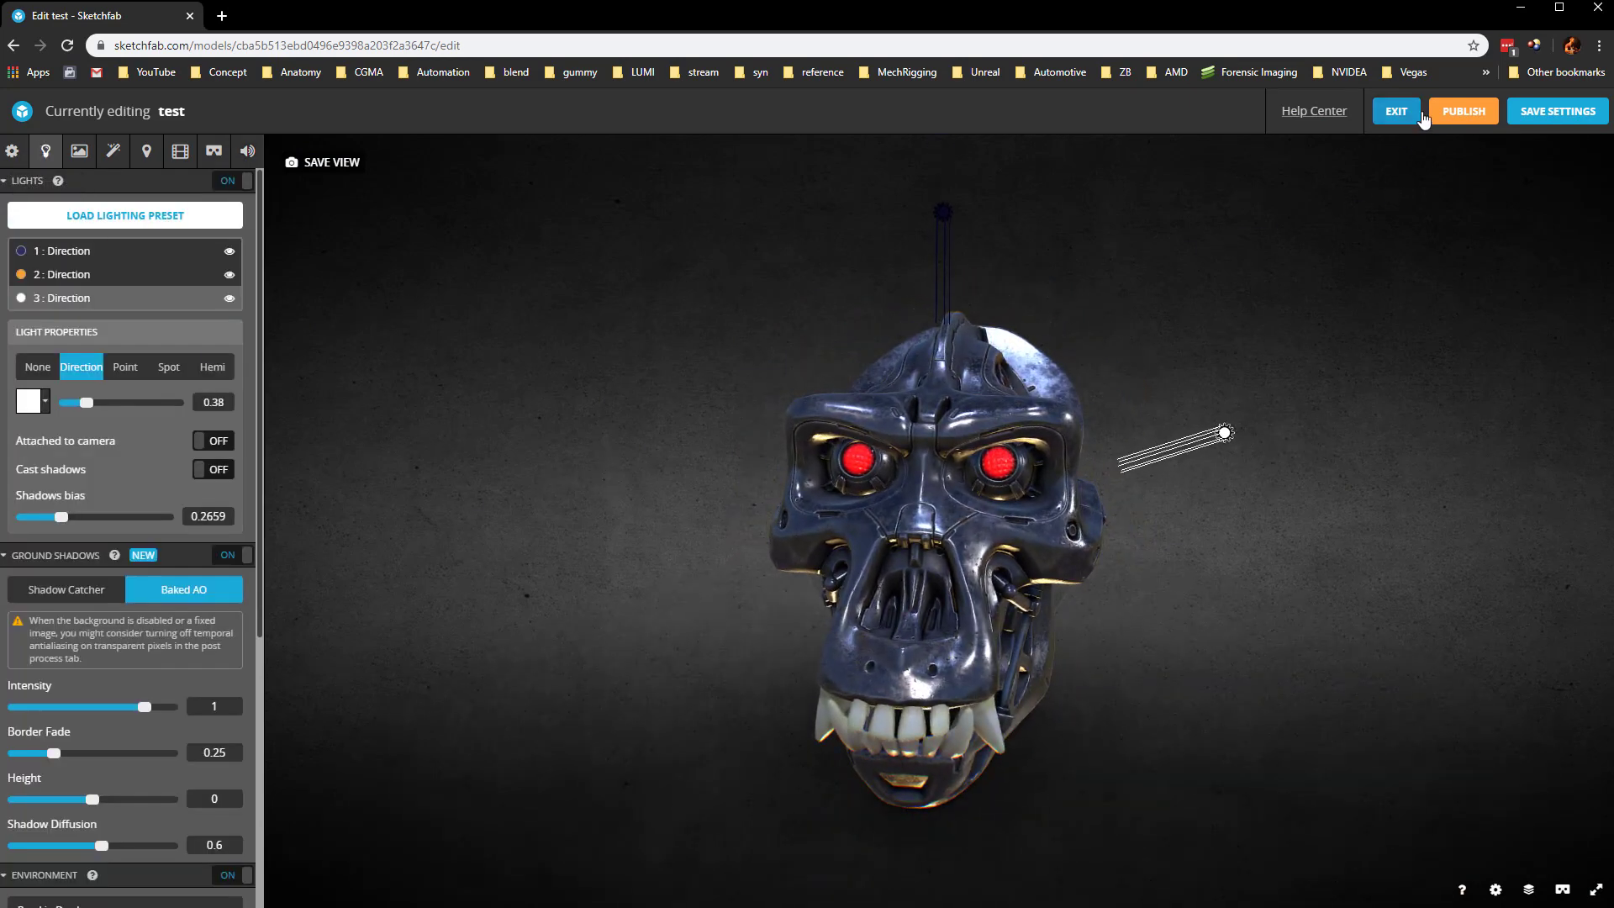
Save the 3D settings, return to the model page, and check the model properties without changing them.
click(1558, 111)
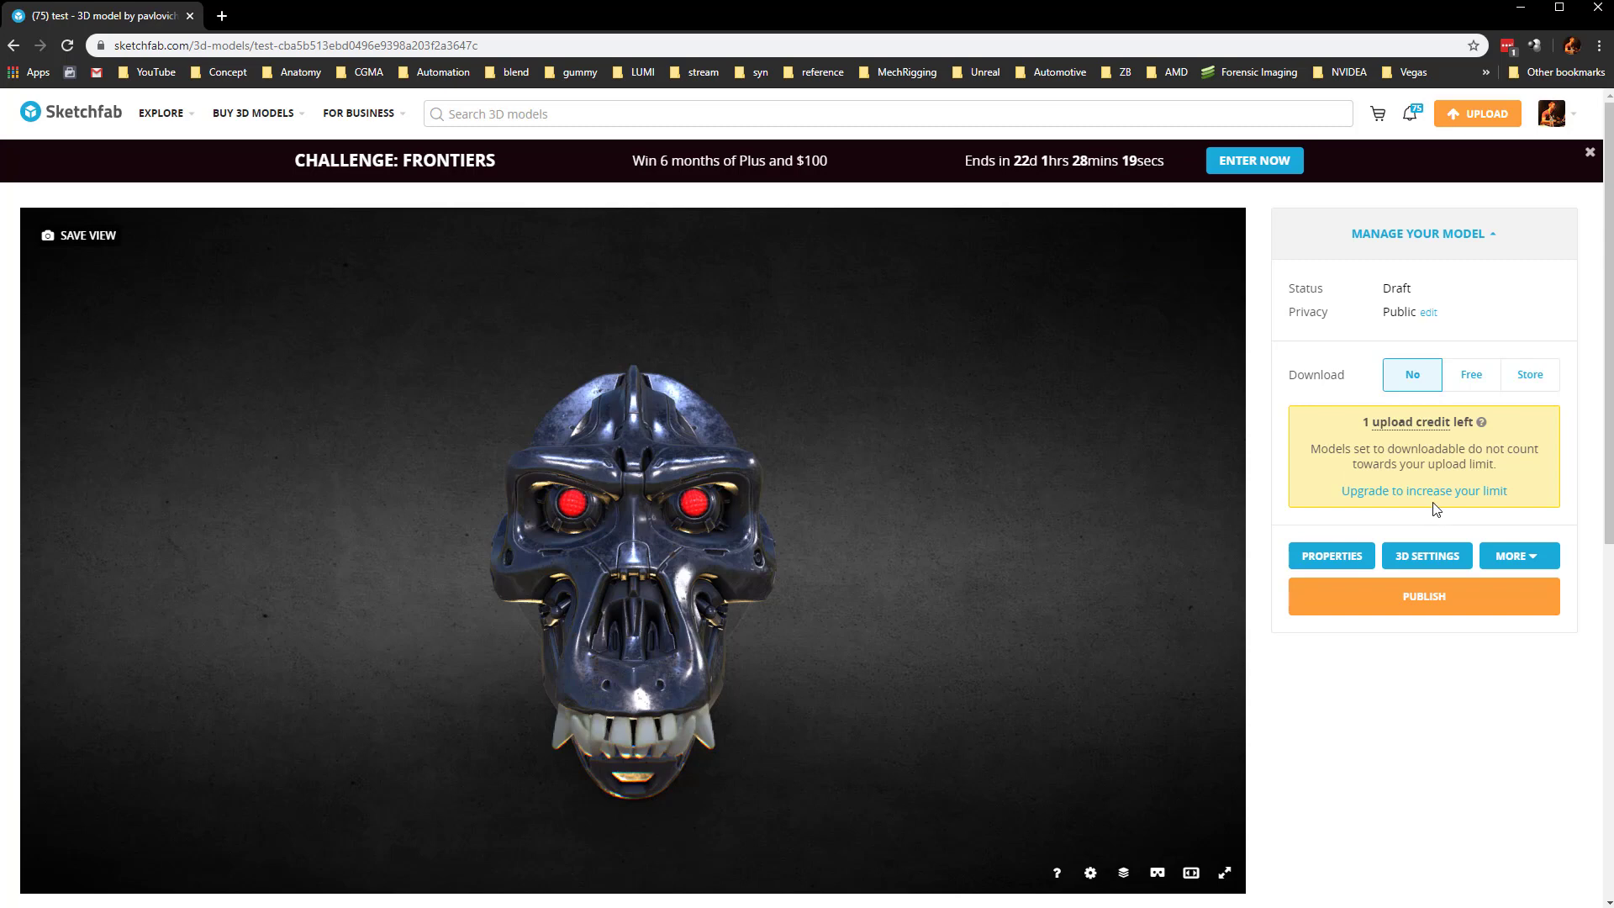
click(1329, 559)
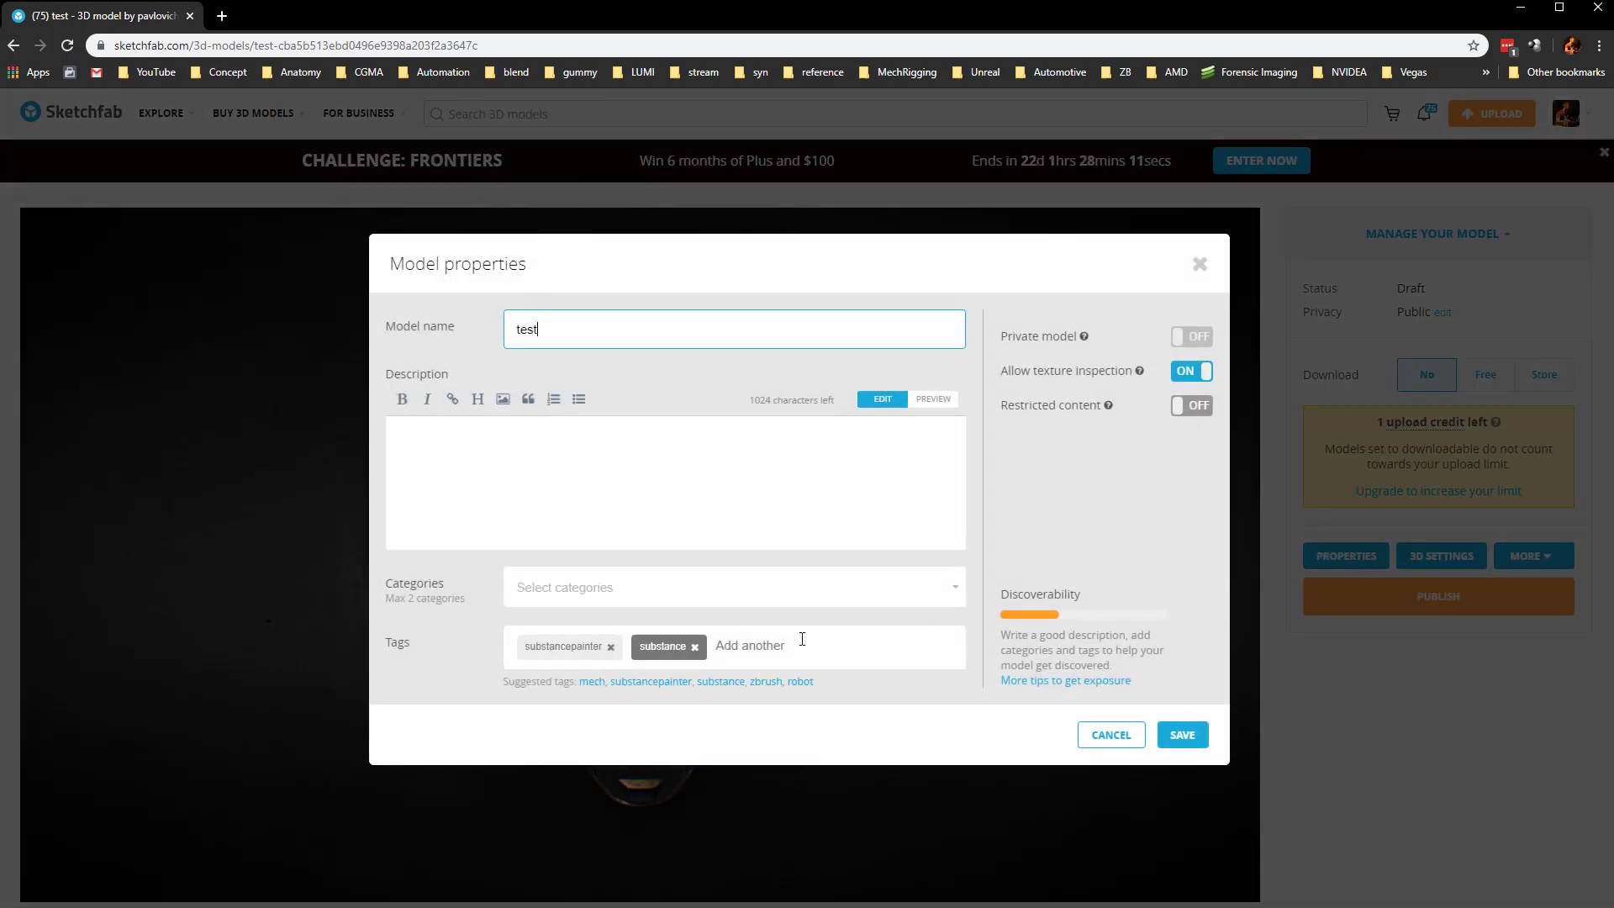
click(1097, 736)
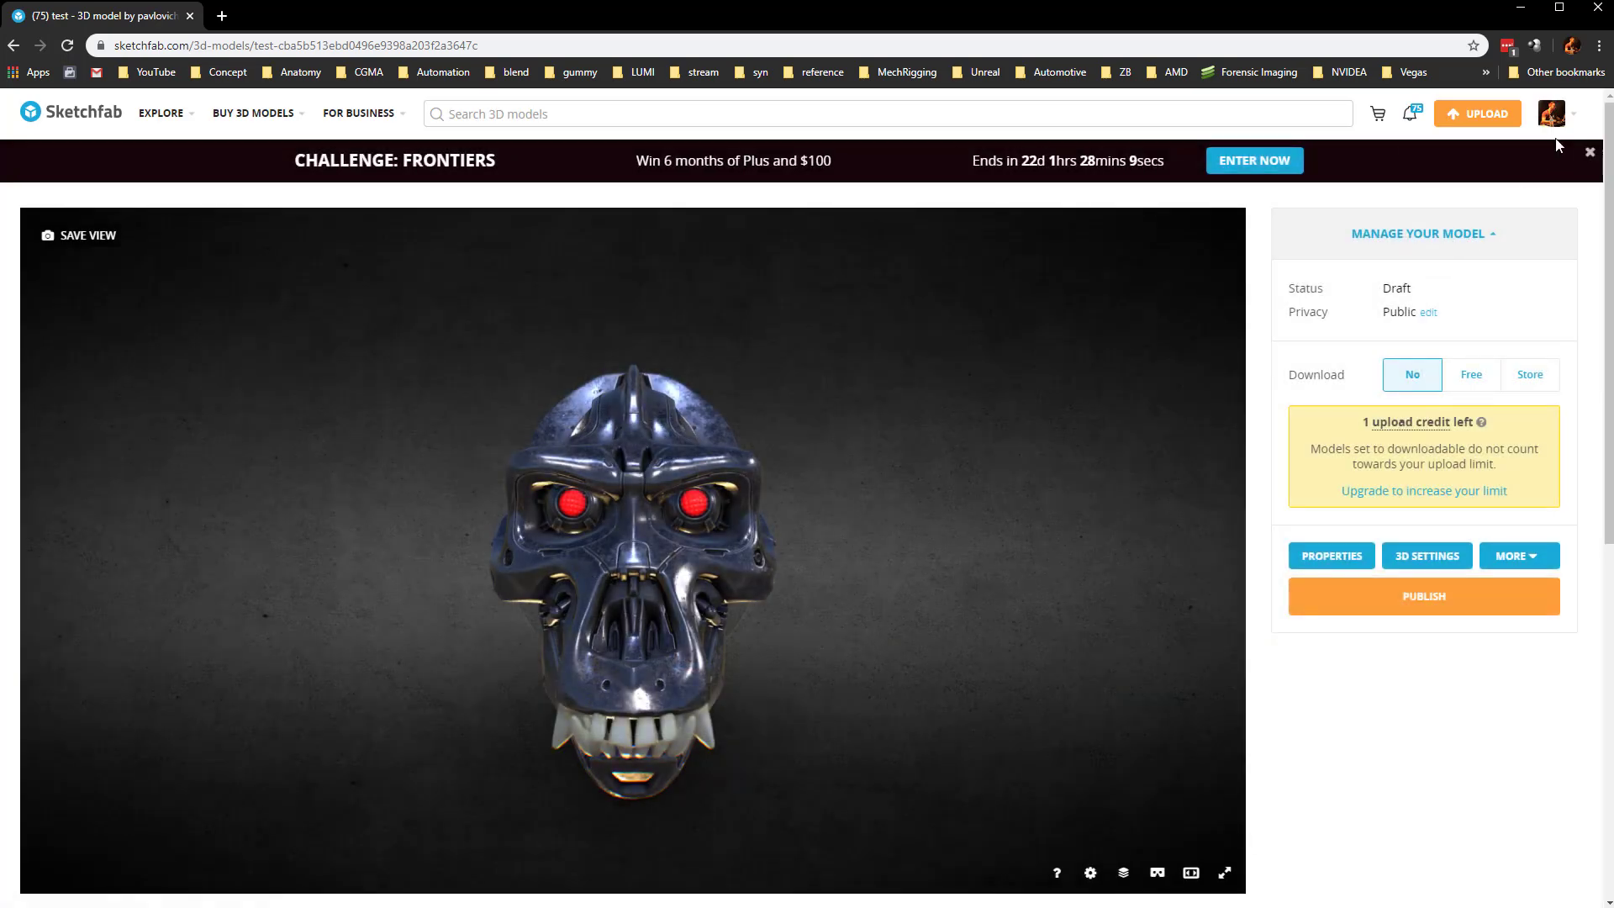
Open the published Apinator model from the profile's model list and go to its details below the viewer.
click(1571, 116)
click(1433, 277)
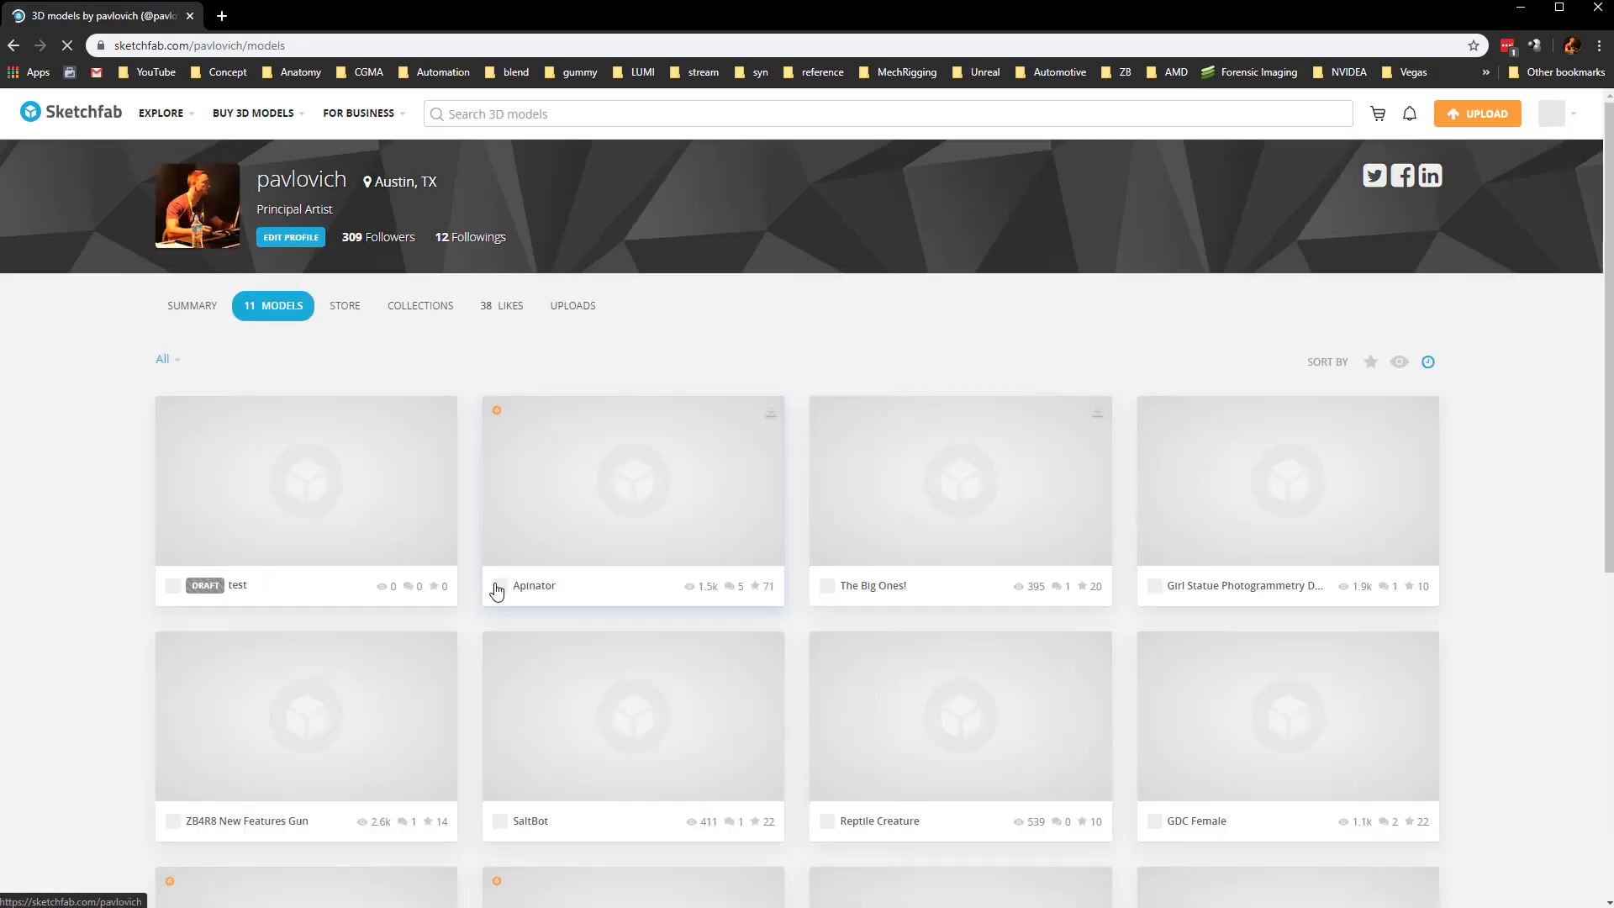
scroll(611, 495, down, 3)
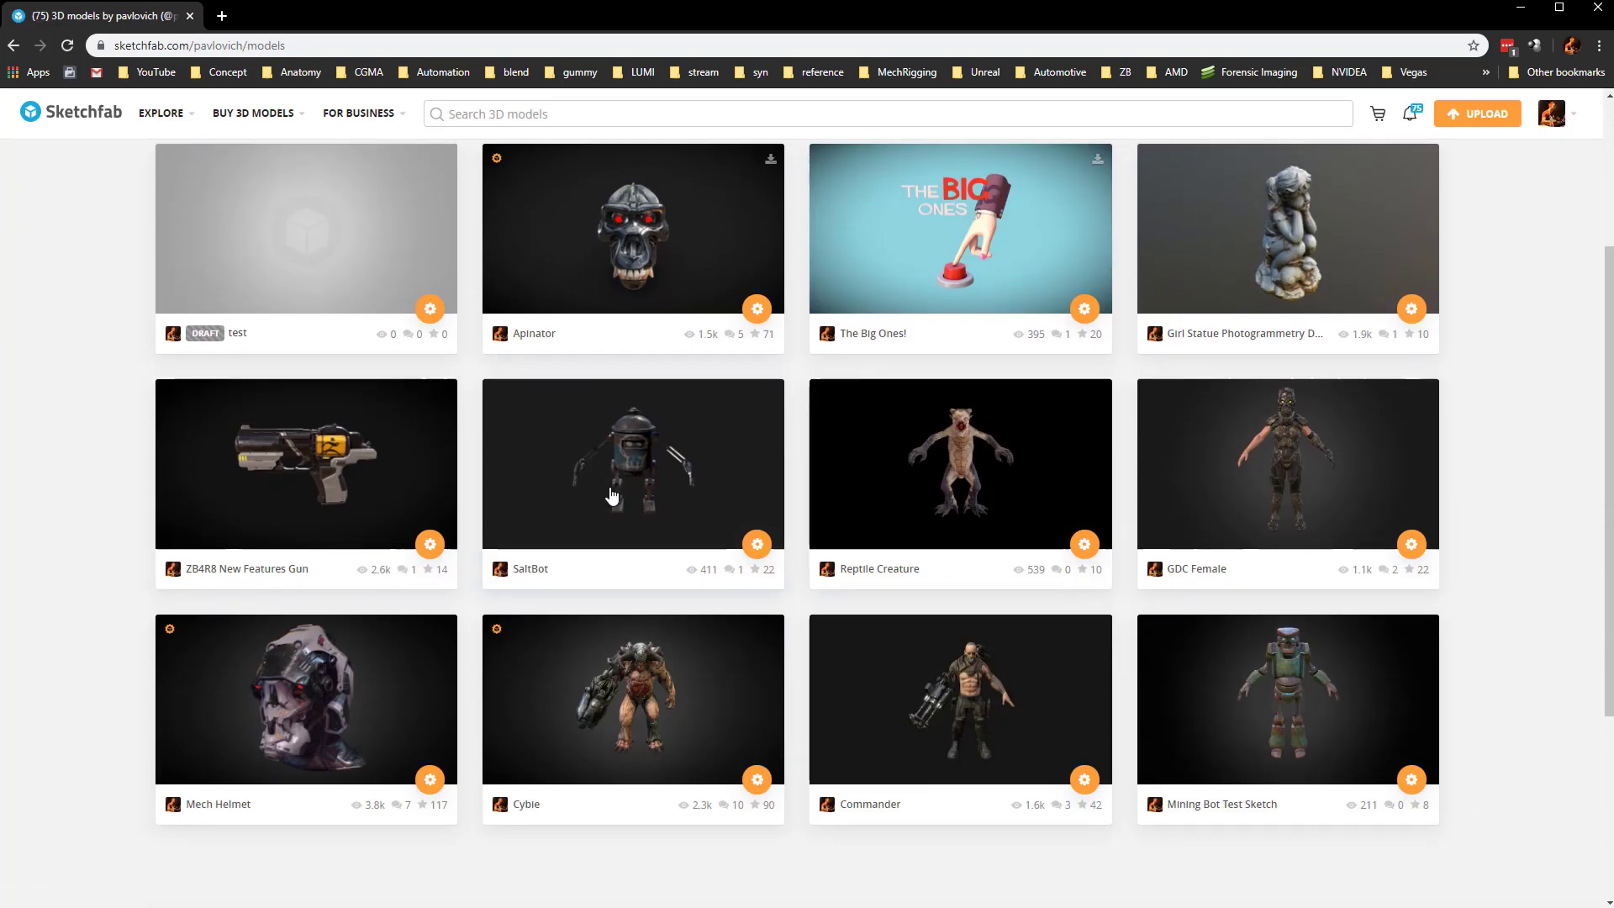
click(657, 263)
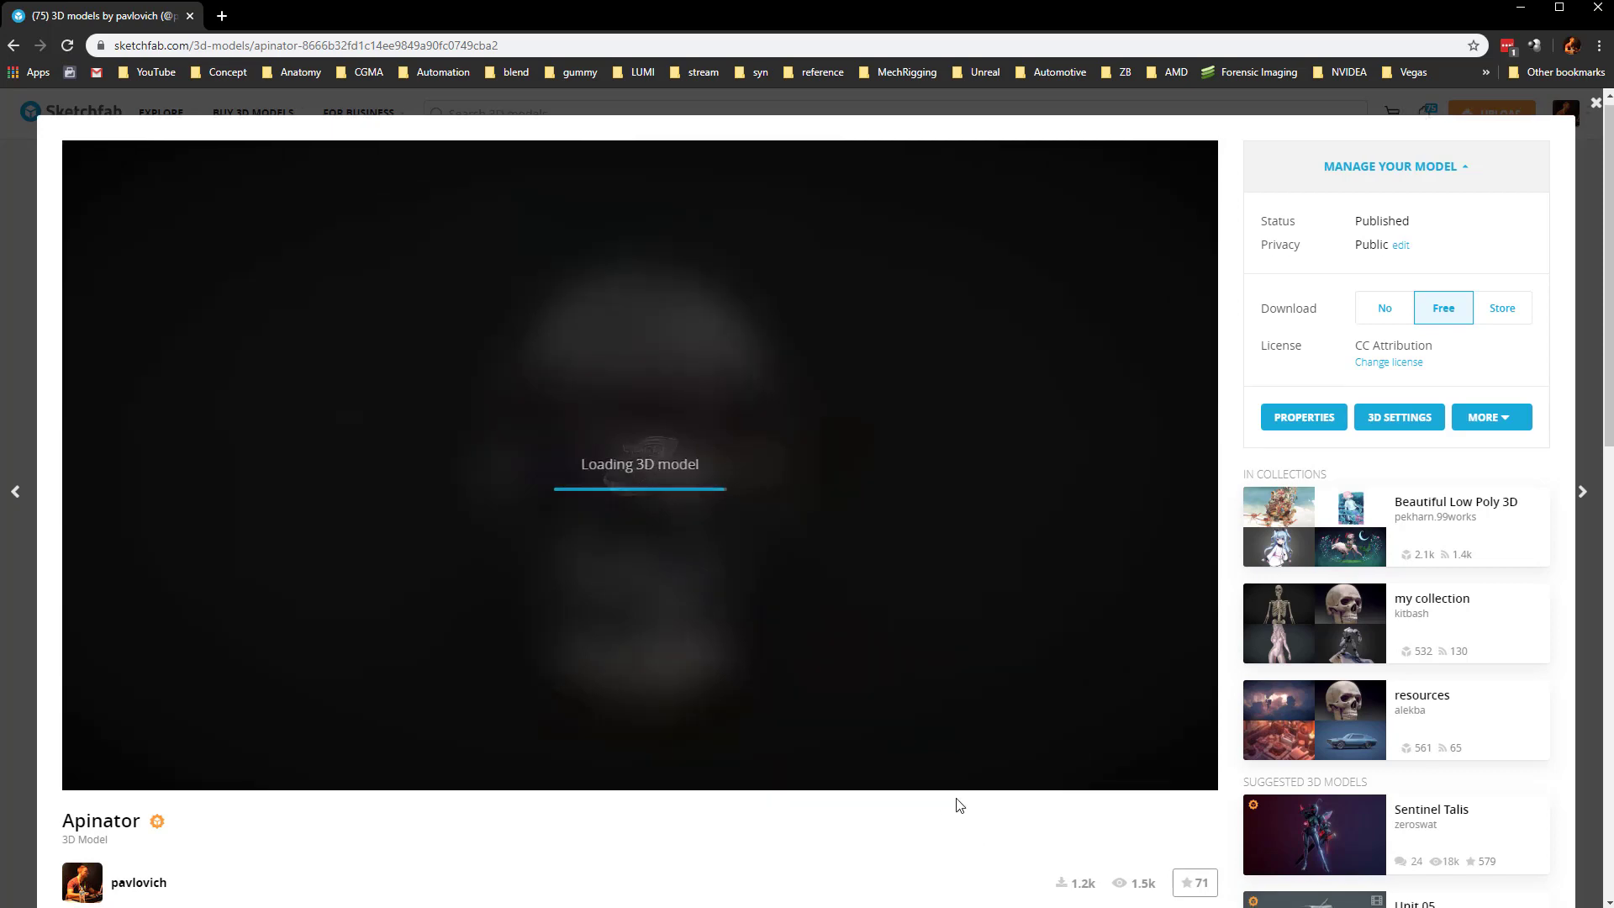
scroll(958, 799, down, 3)
scroll(931, 681, down, 3)
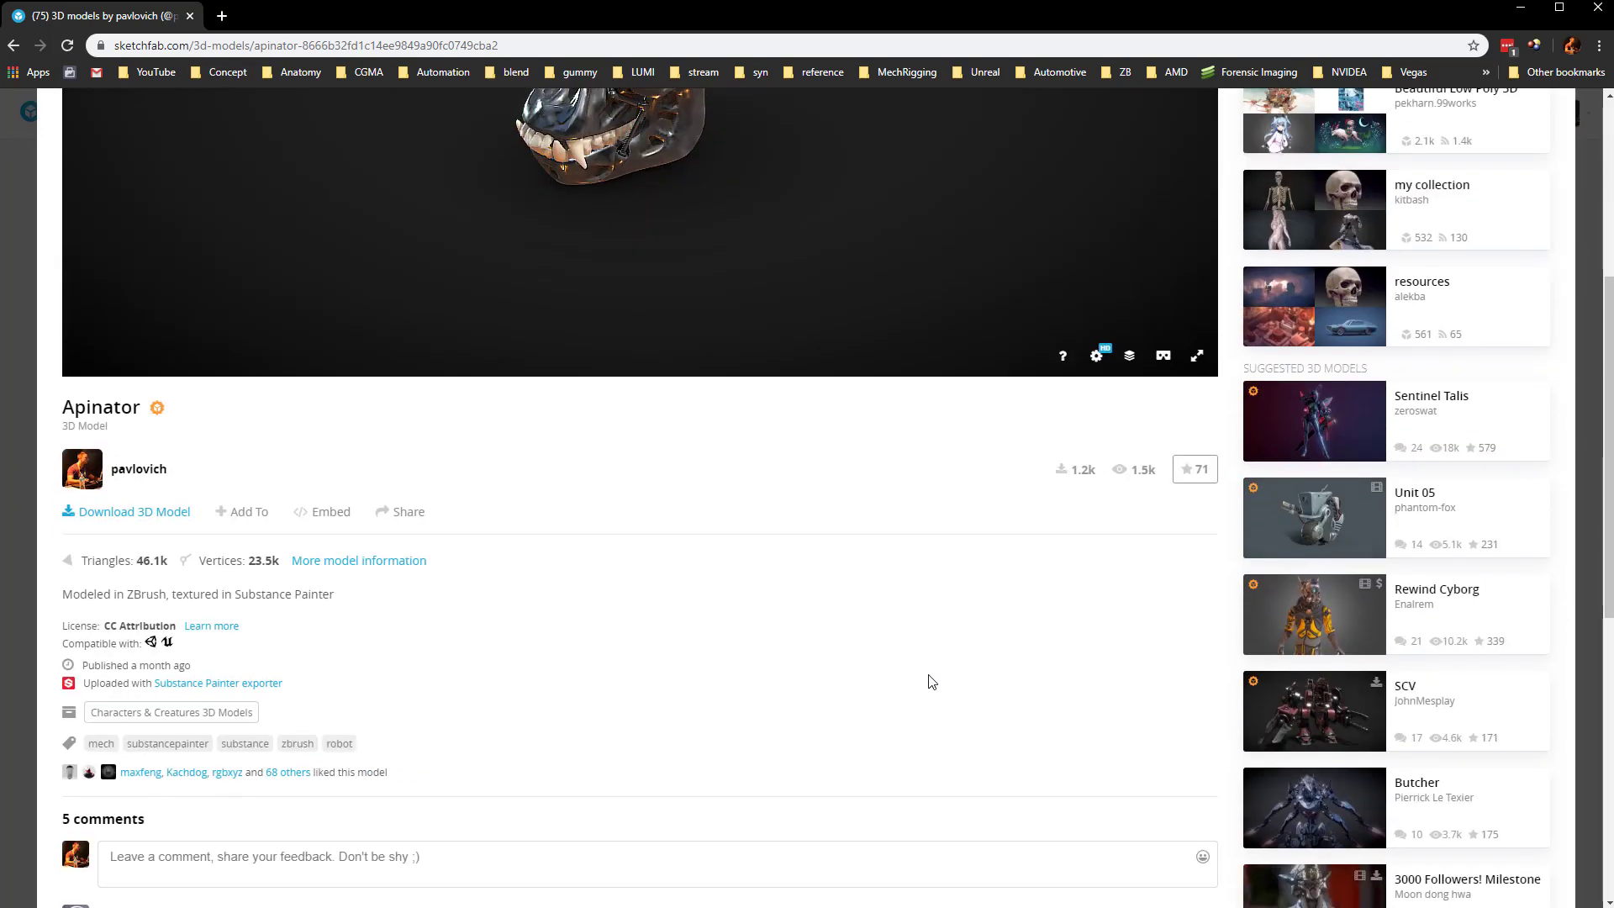
Copy the direct link from the Apinator model's share options and close them.
click(402, 513)
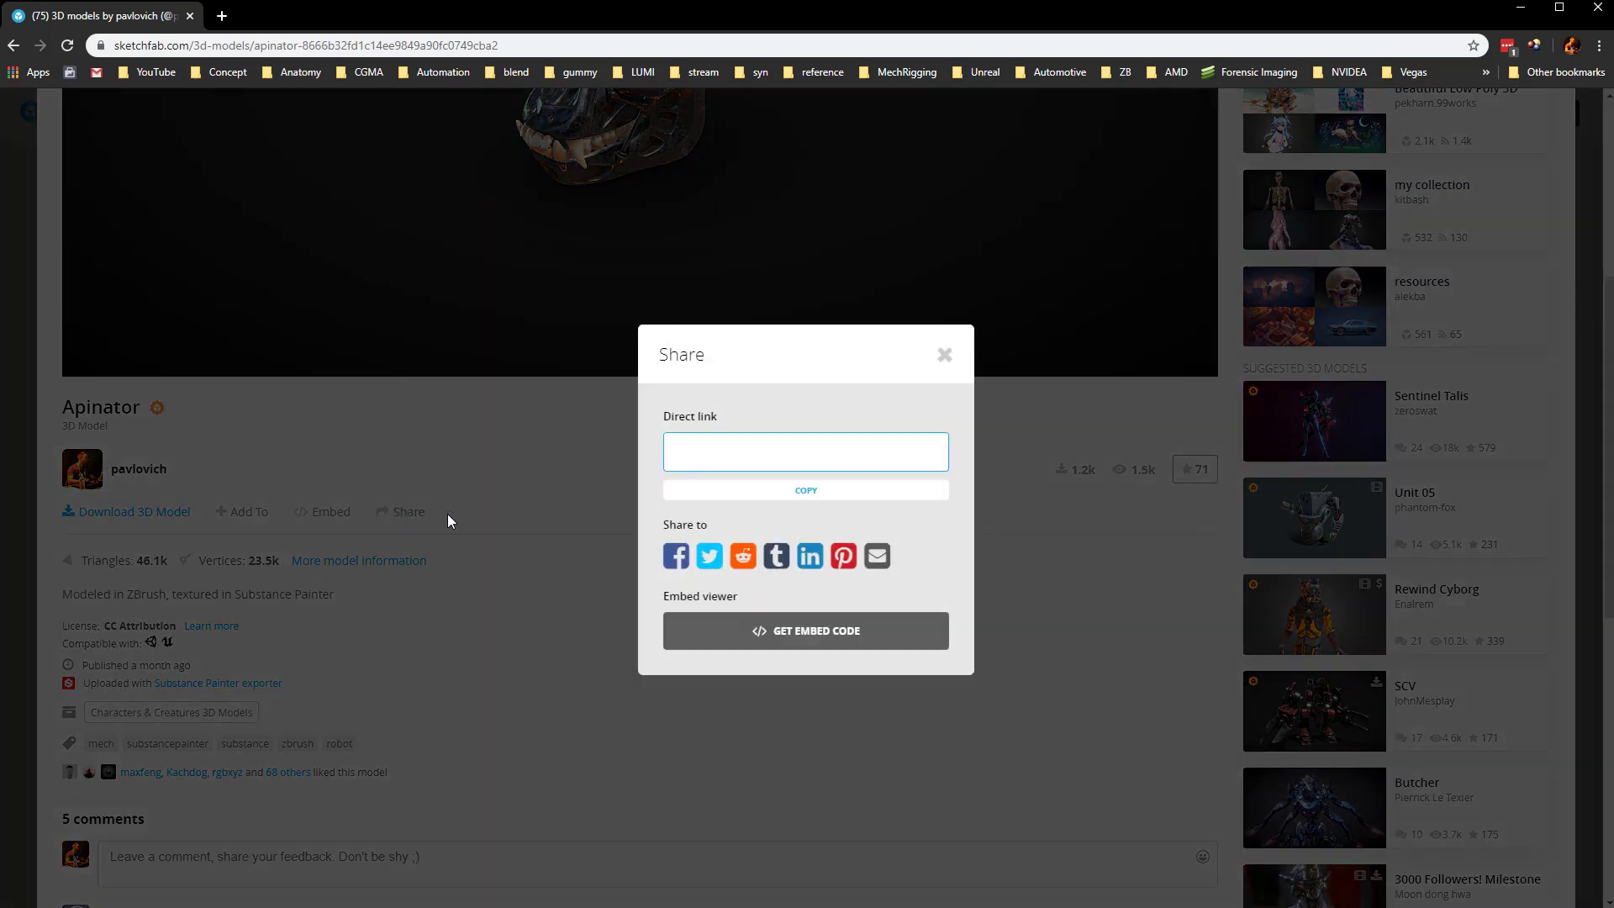
click(792, 493)
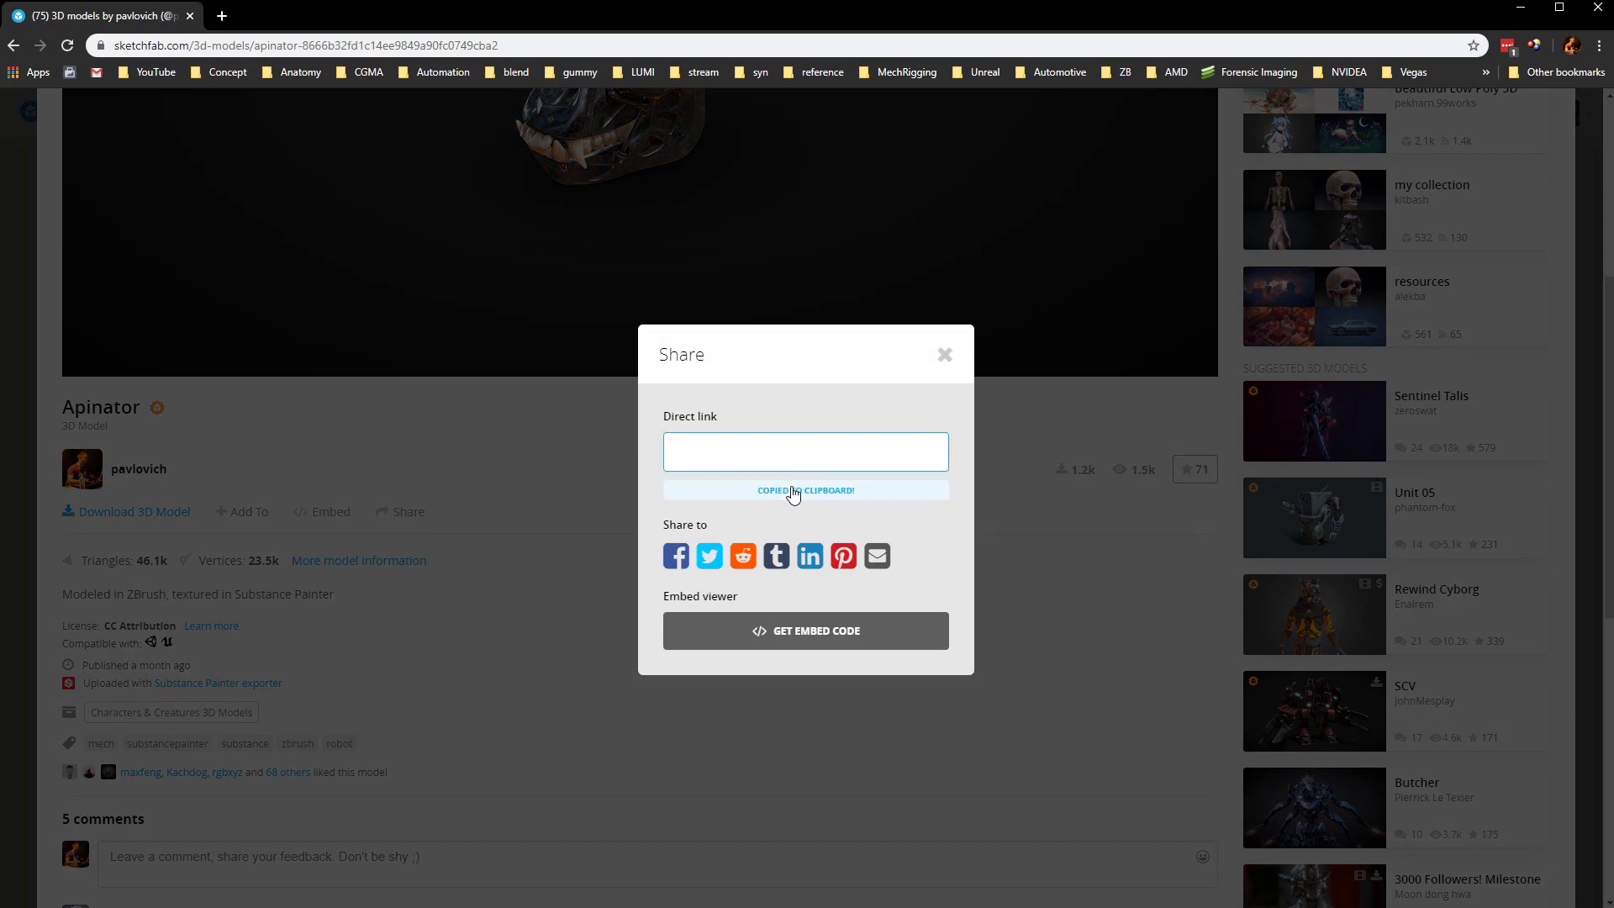
click(943, 355)
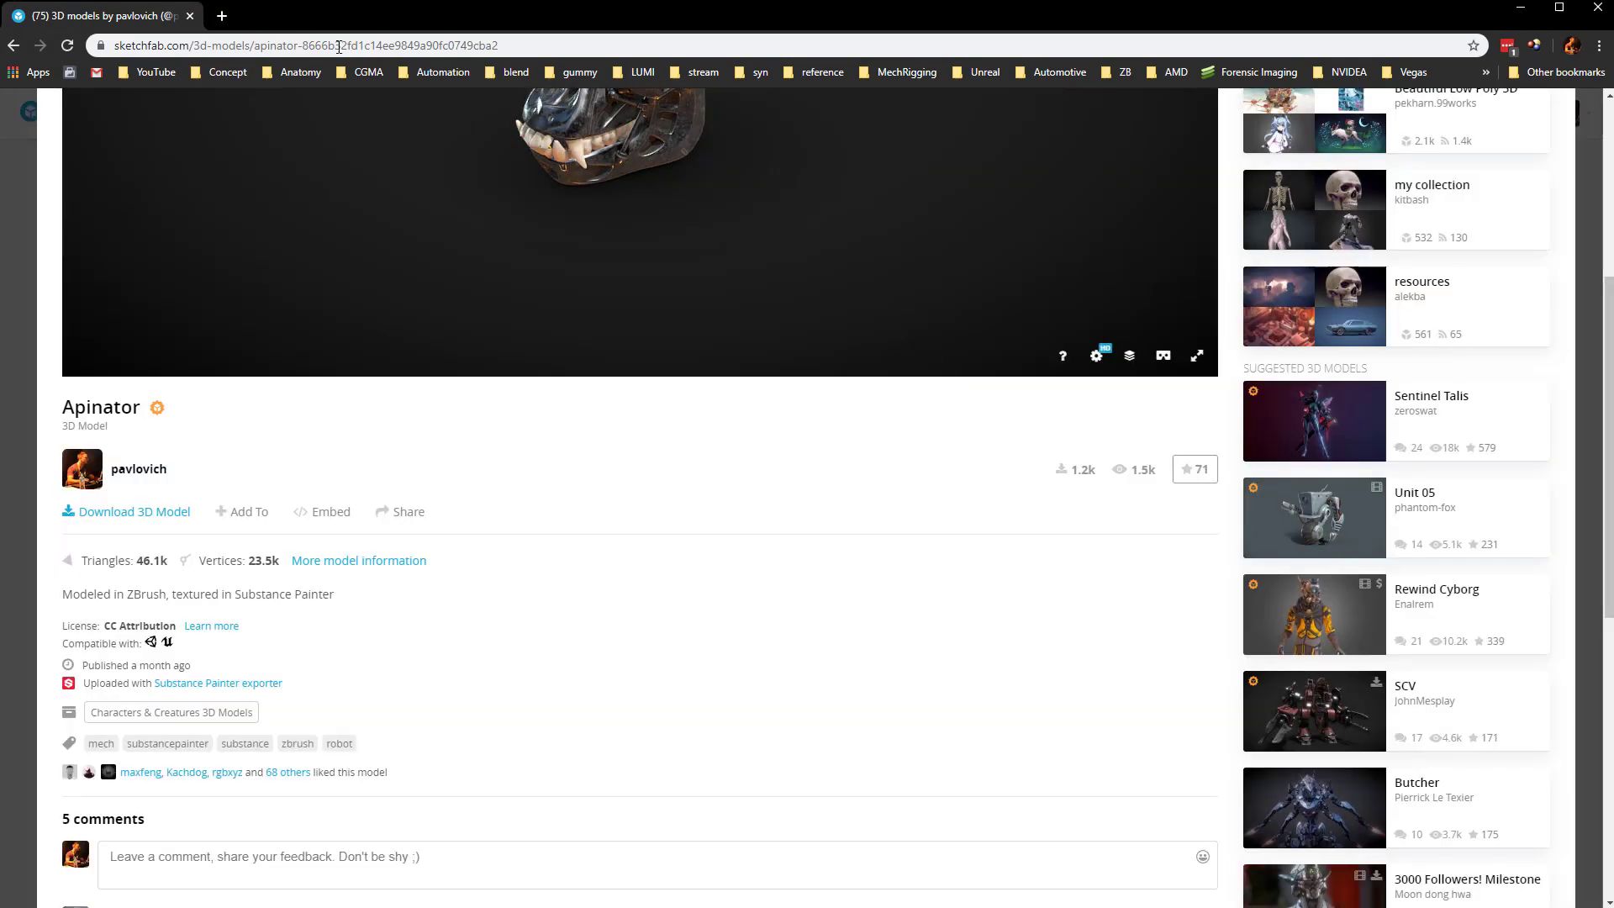
Inspect the Apinator skull in the 3D viewer from a different angle.
scroll(607, 601, up, 5)
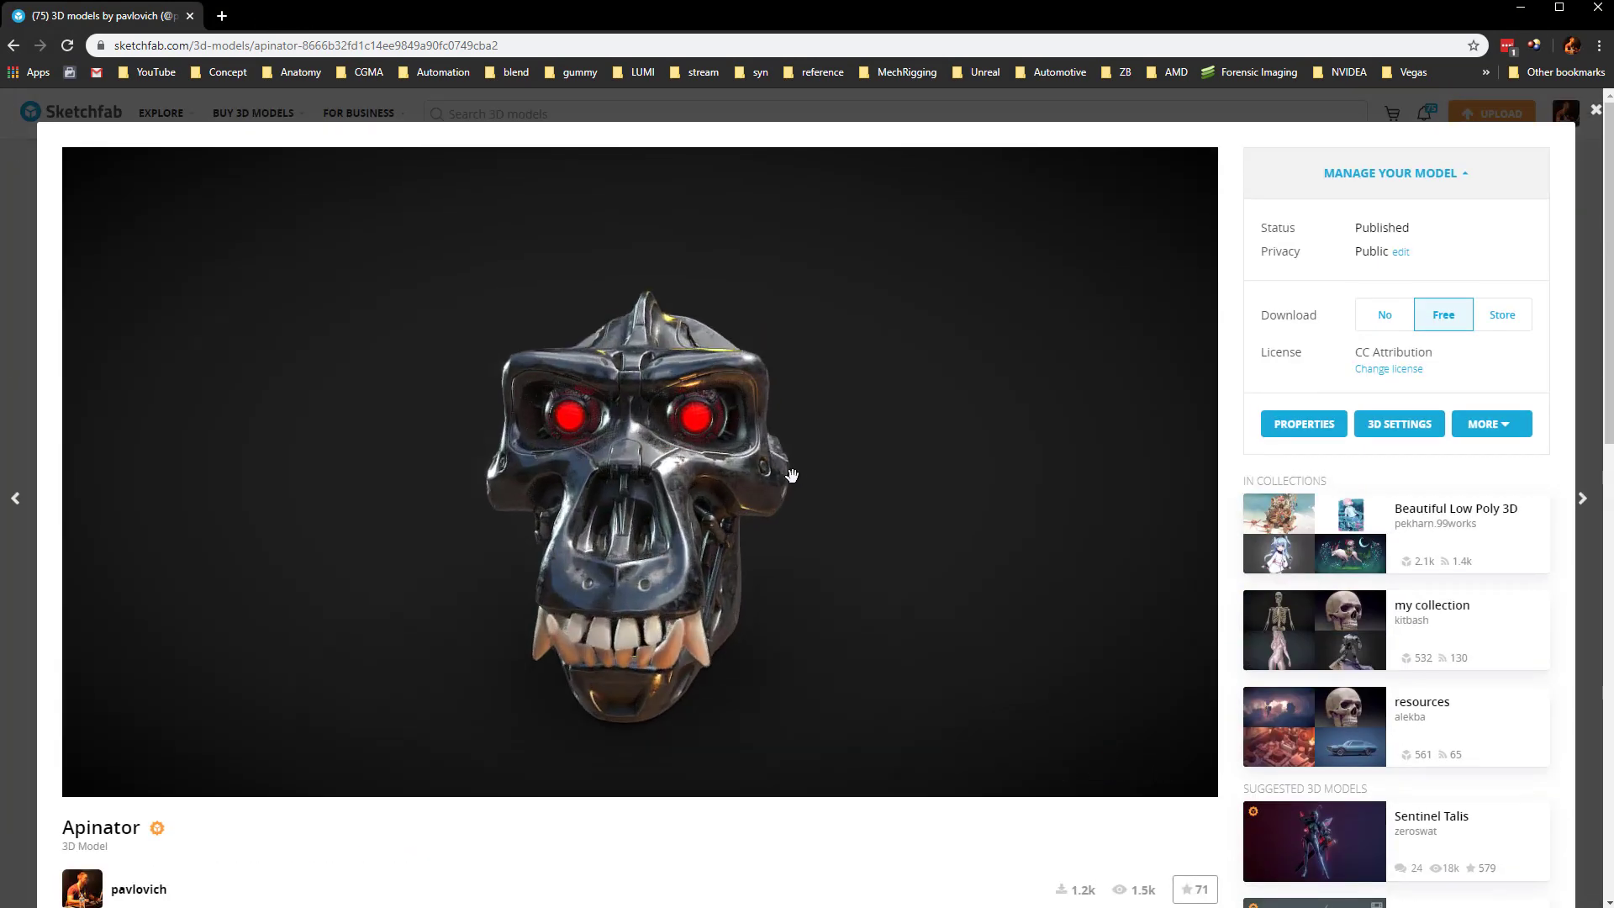
drag(791, 476, 907, 468)
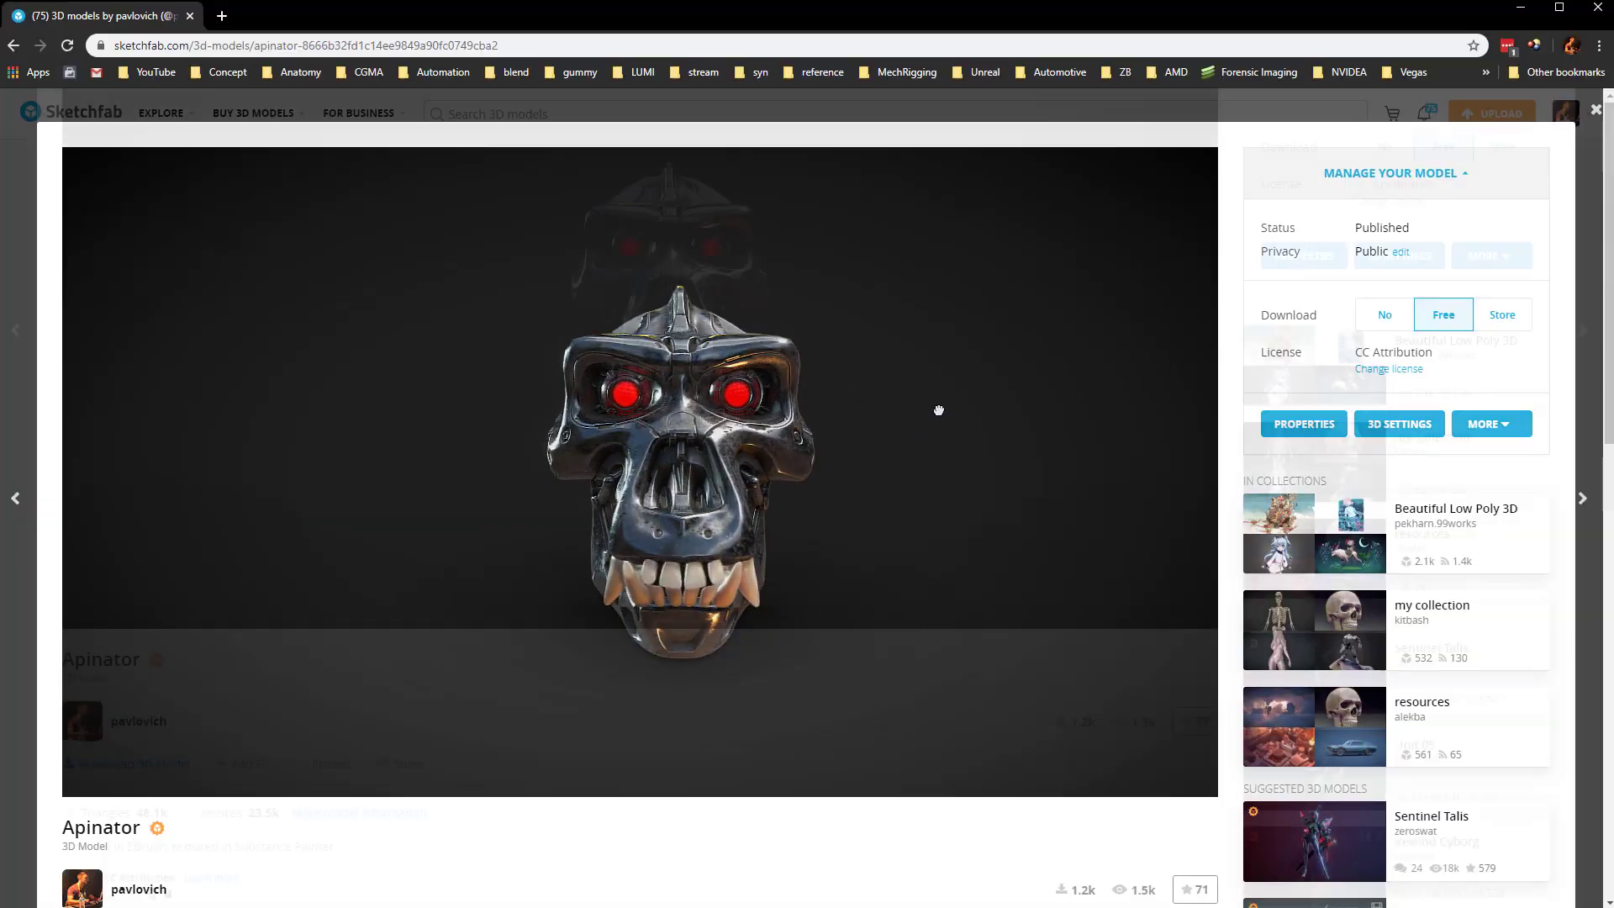
scroll(936, 407, down, 2)
scroll(865, 724, up, 2)
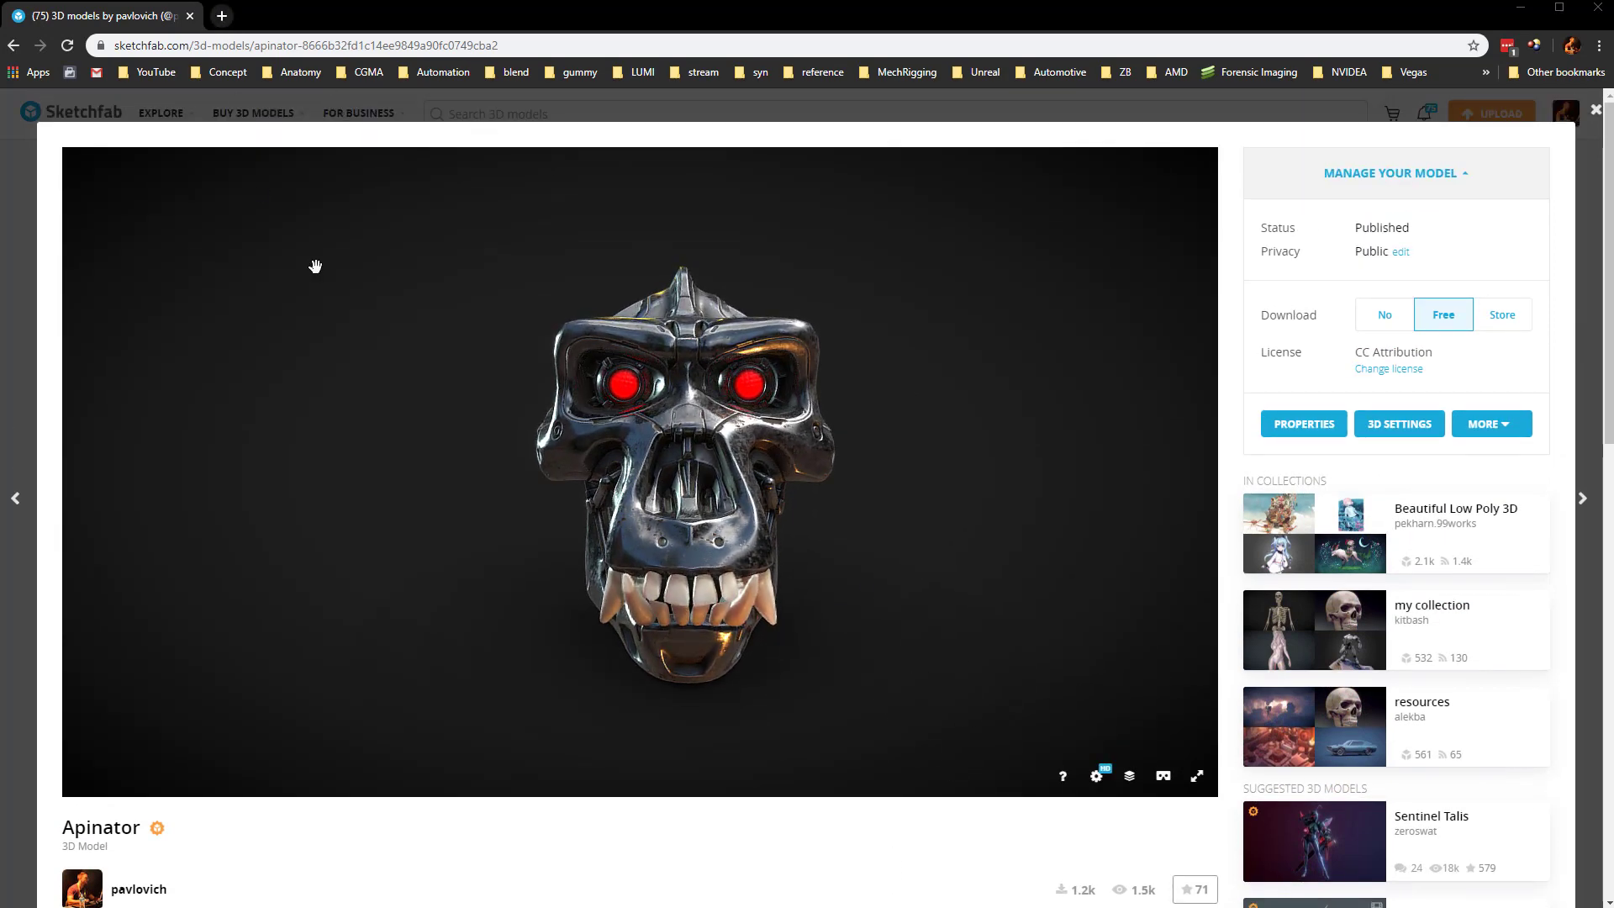
Copy the Apinator model's short skfb.ly sharing link again and return to the viewer.
scroll(404, 790, down, 4)
click(406, 595)
key(ctrl+c)
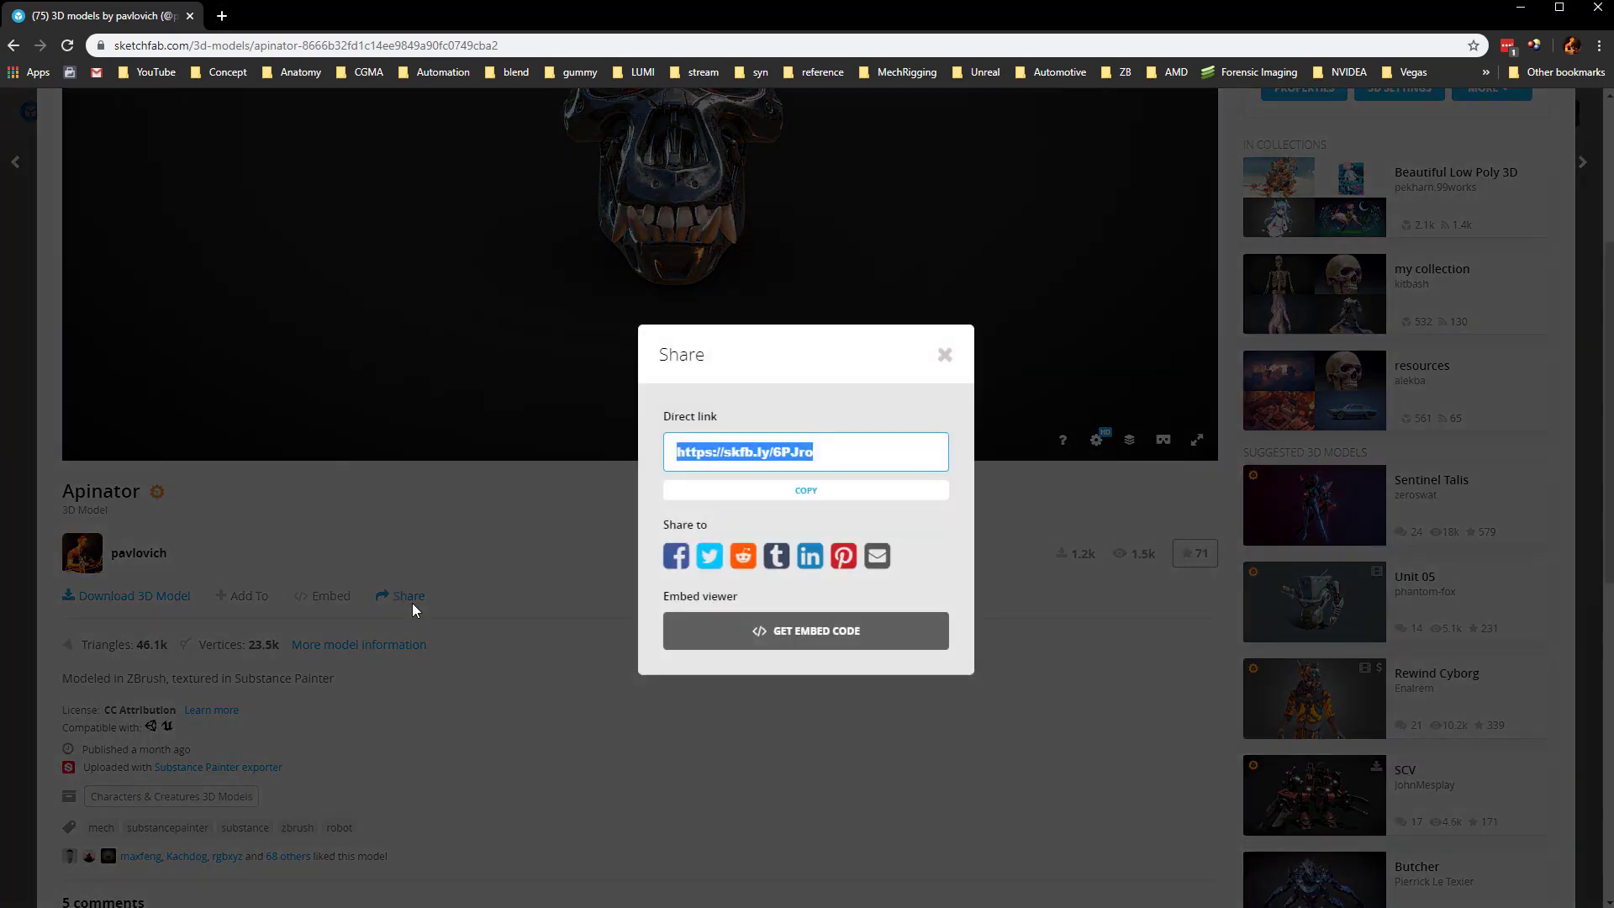
click(945, 354)
scroll(865, 508, up, 4)
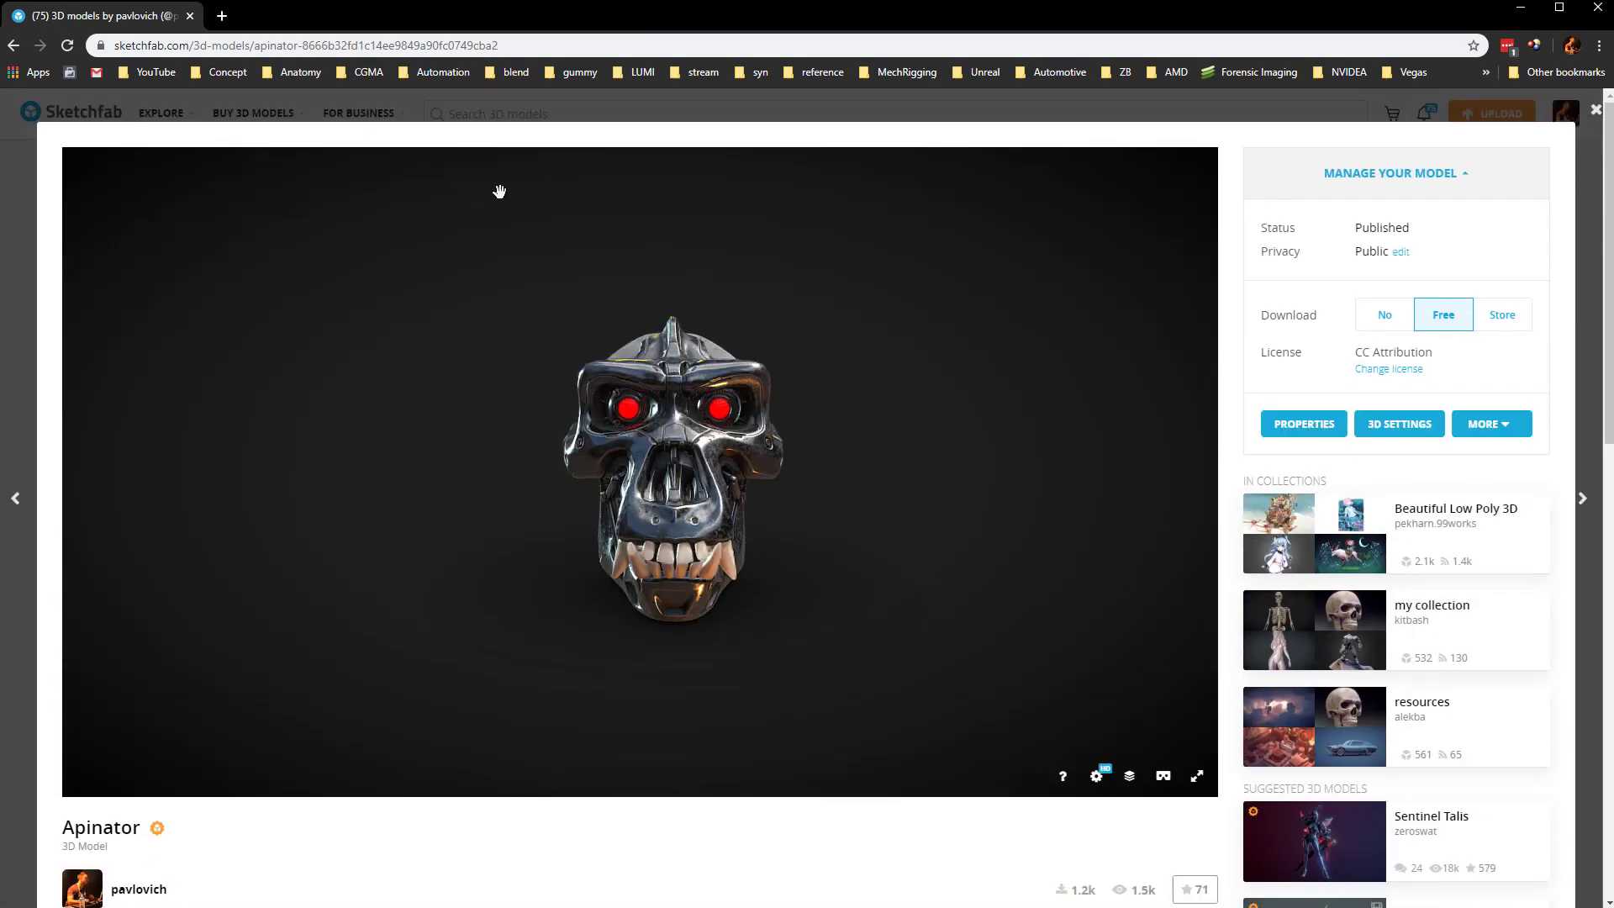
Load the copied model link in a new browser tab with ?autospin=1 appended.
click(222, 15)
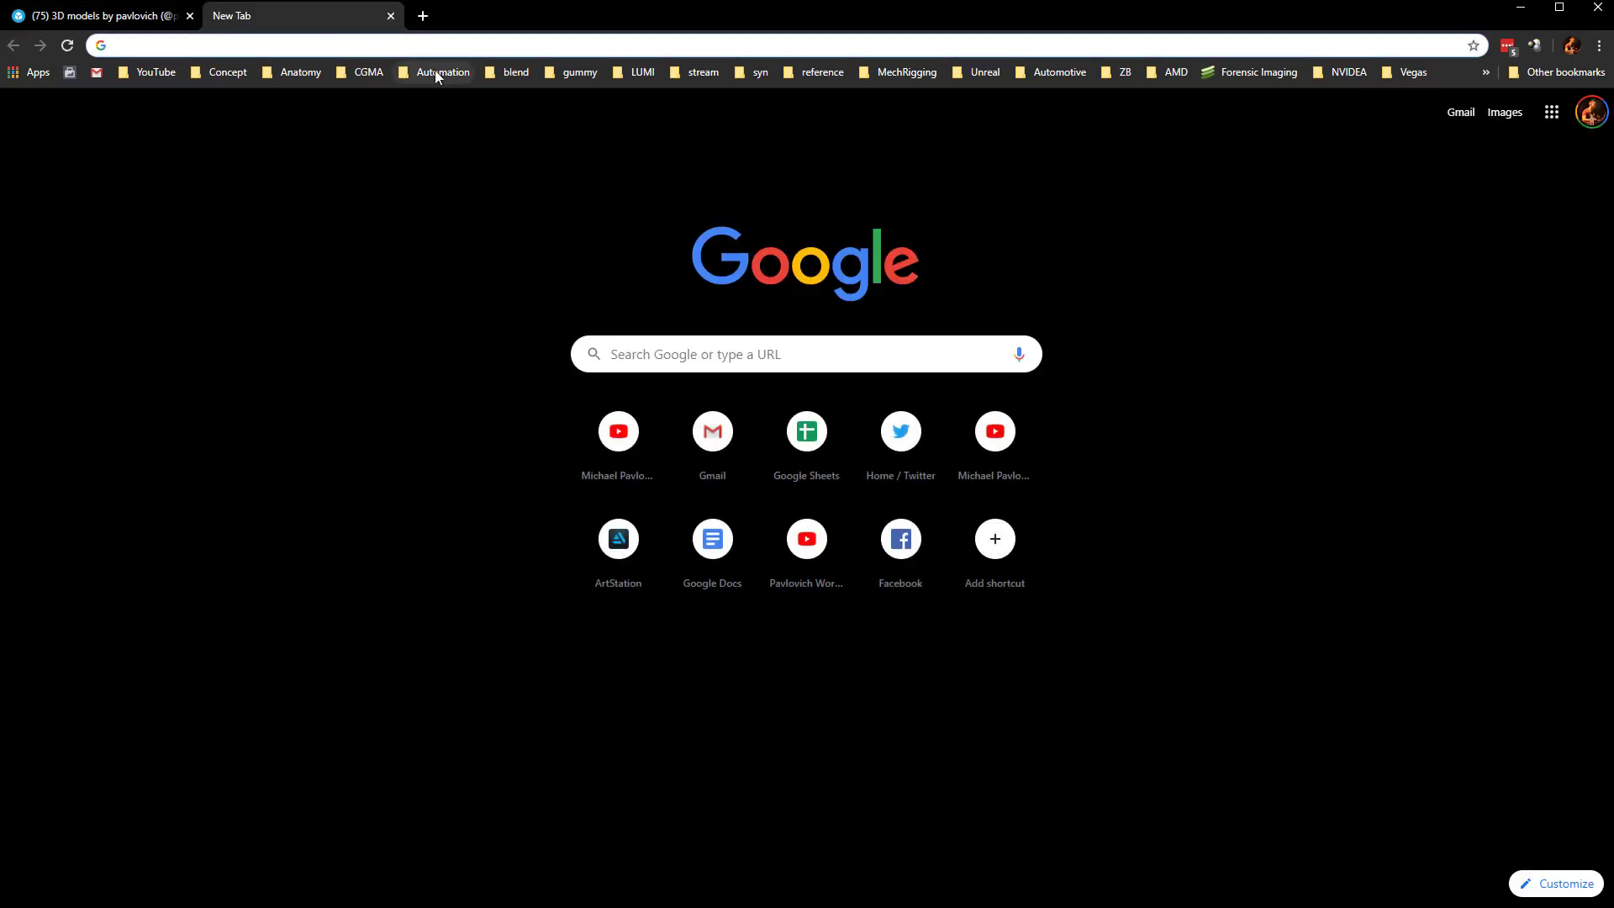
key(ctrl+v)
key(Escape)
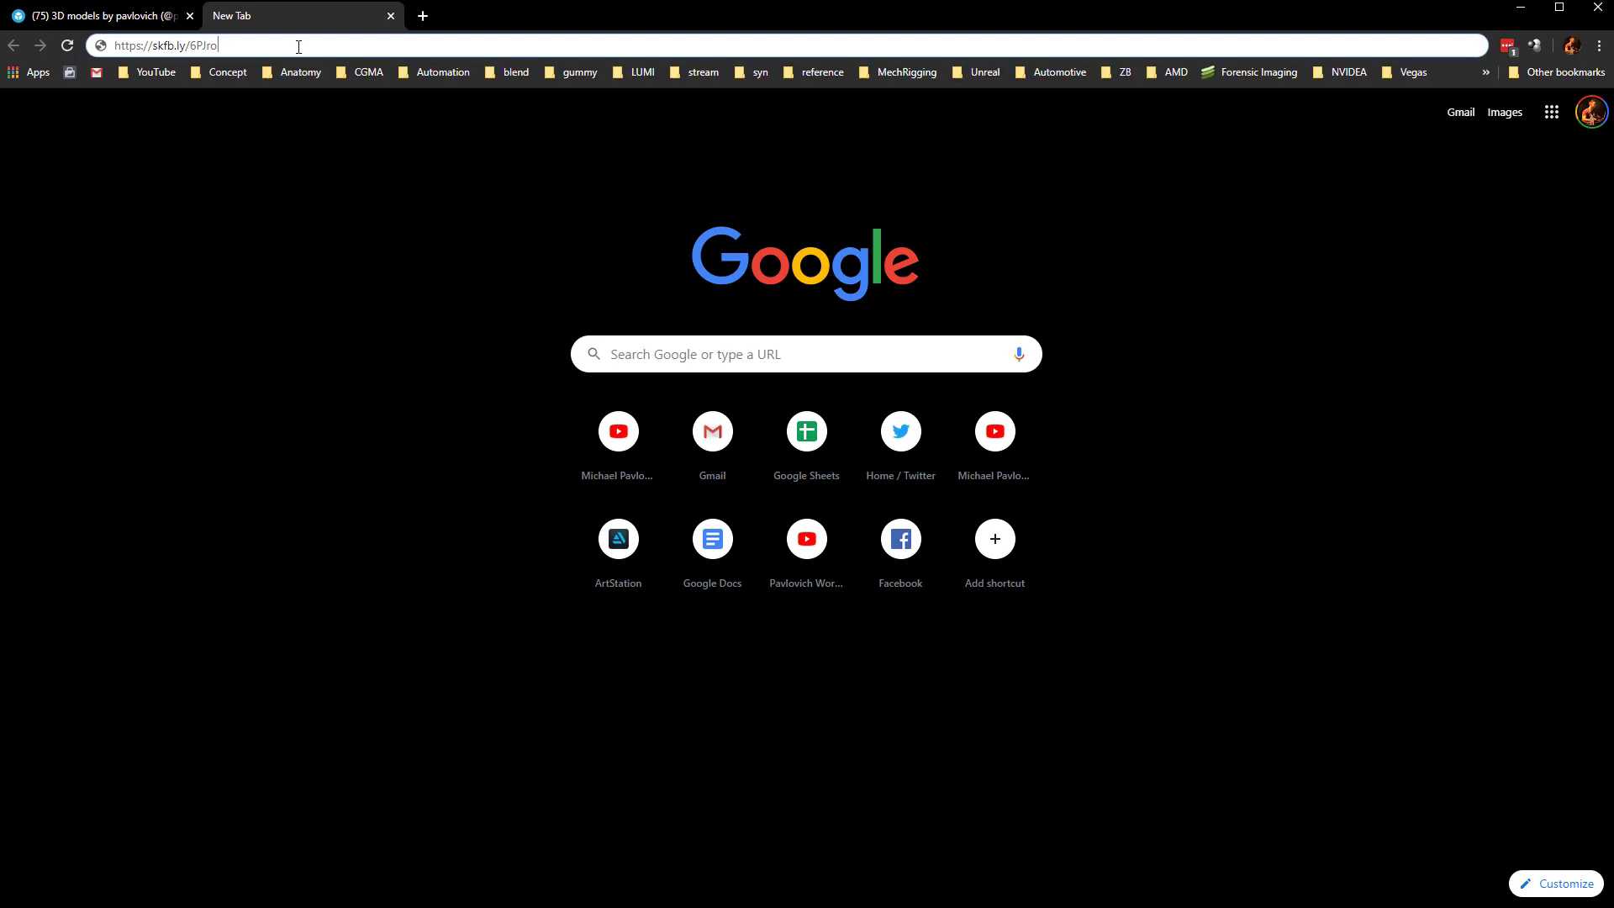
text(?autospin=1)
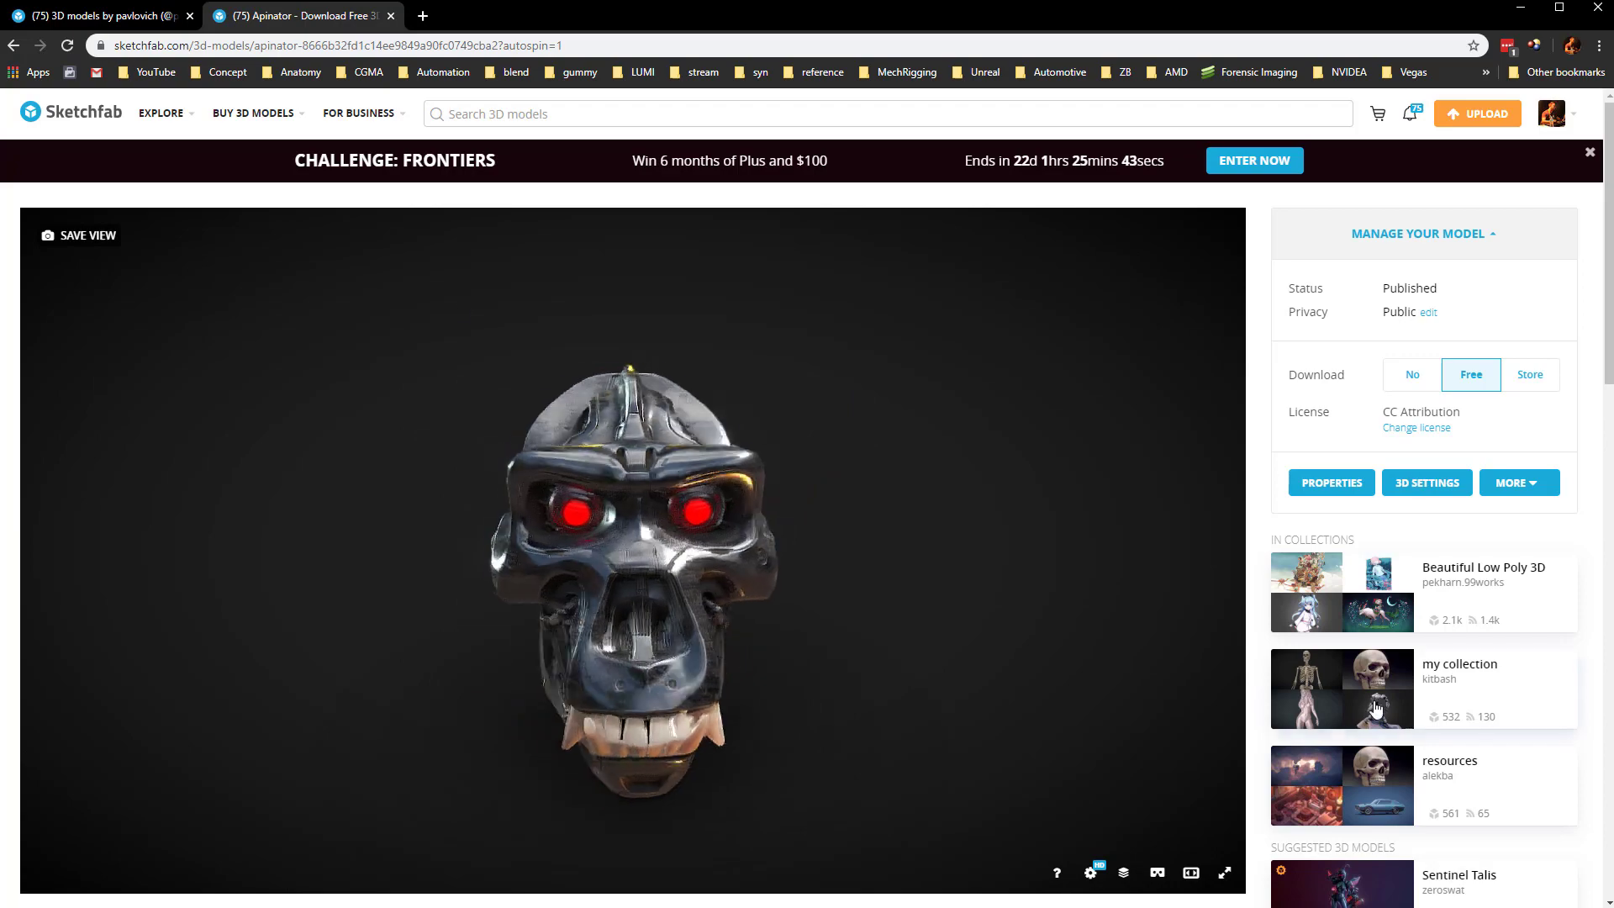
Change the autospin value in the model's URL to 0.5 and reload the page.
click(546, 47)
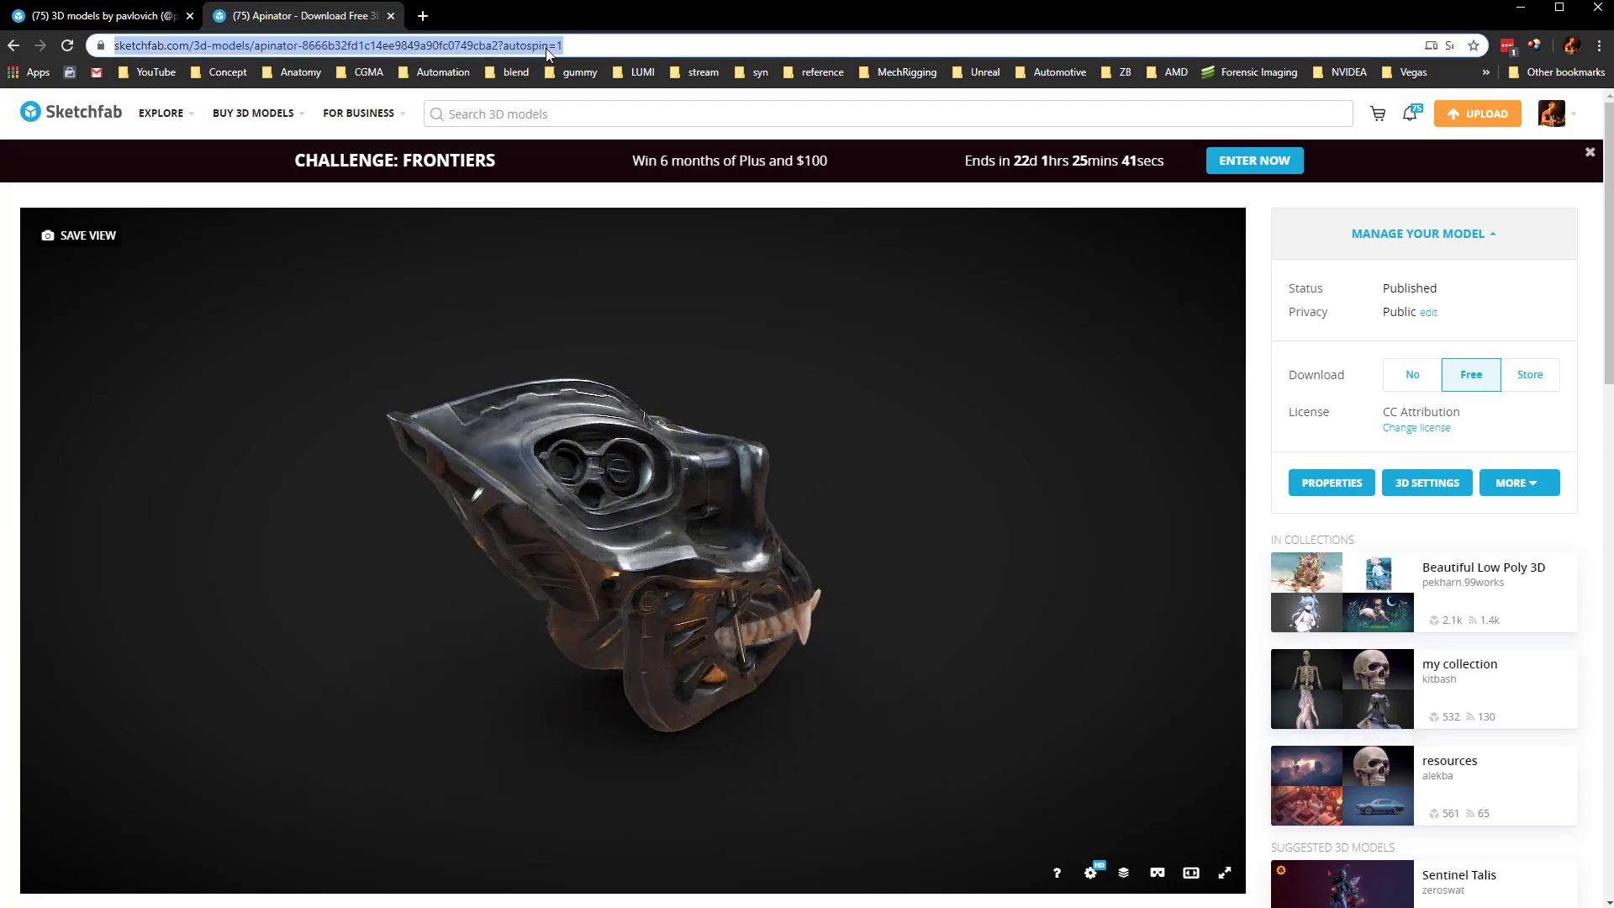
double_click(598, 45)
text(0.5)
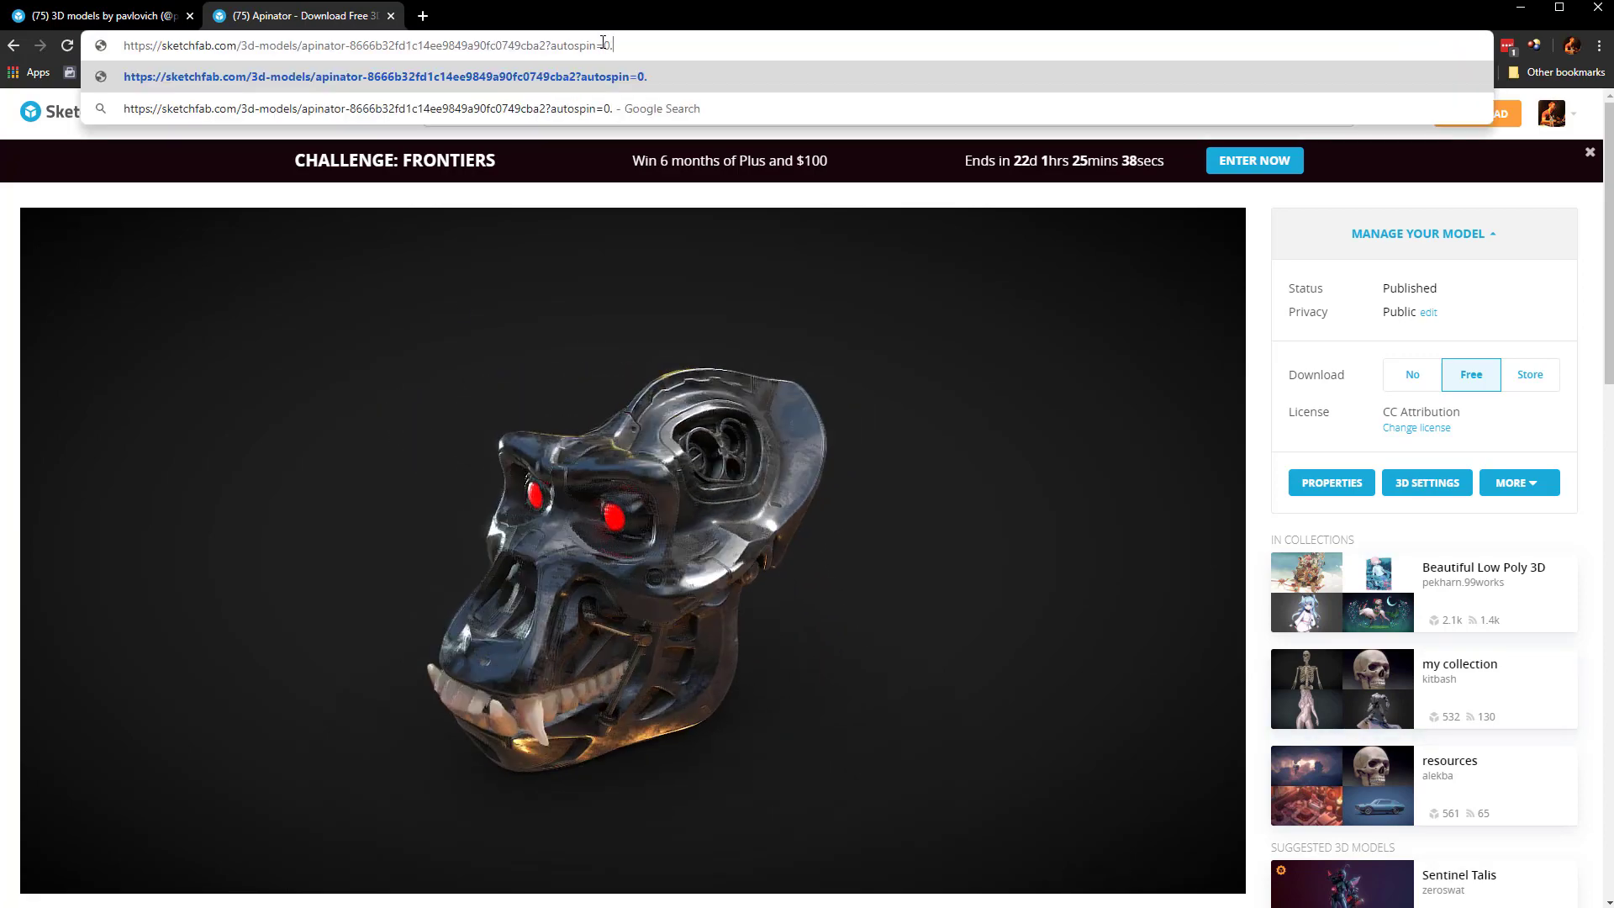
key(Return)
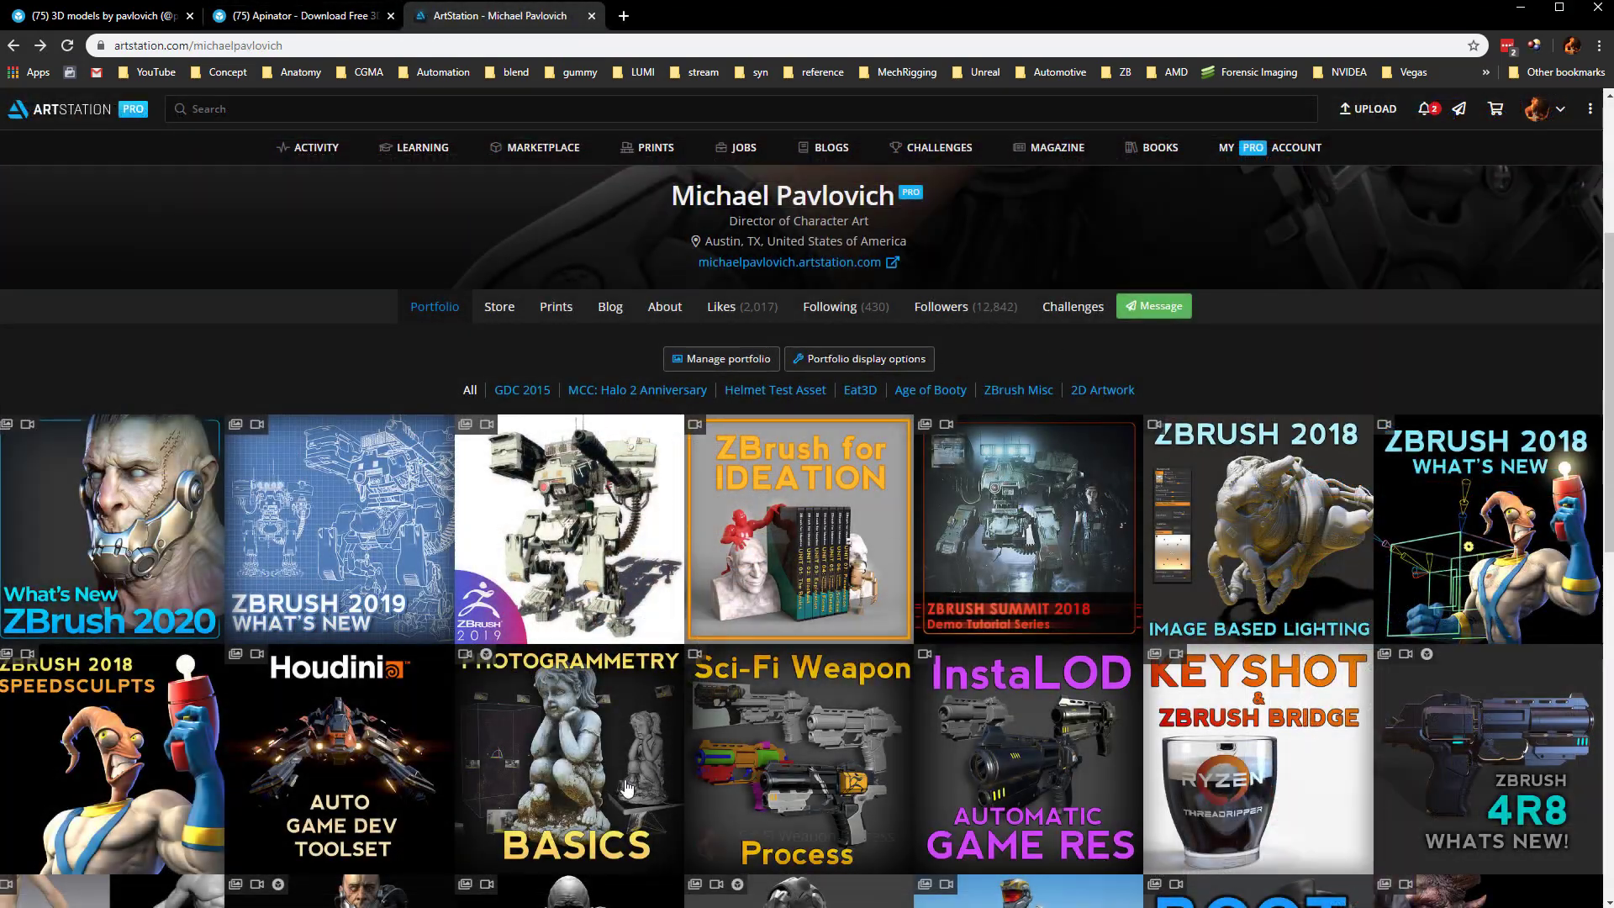
On ArtStation, open the Photogrammetry Basics project and look over its embedded Sketchfab girl statue.
click(626, 787)
scroll(611, 428, down, 4)
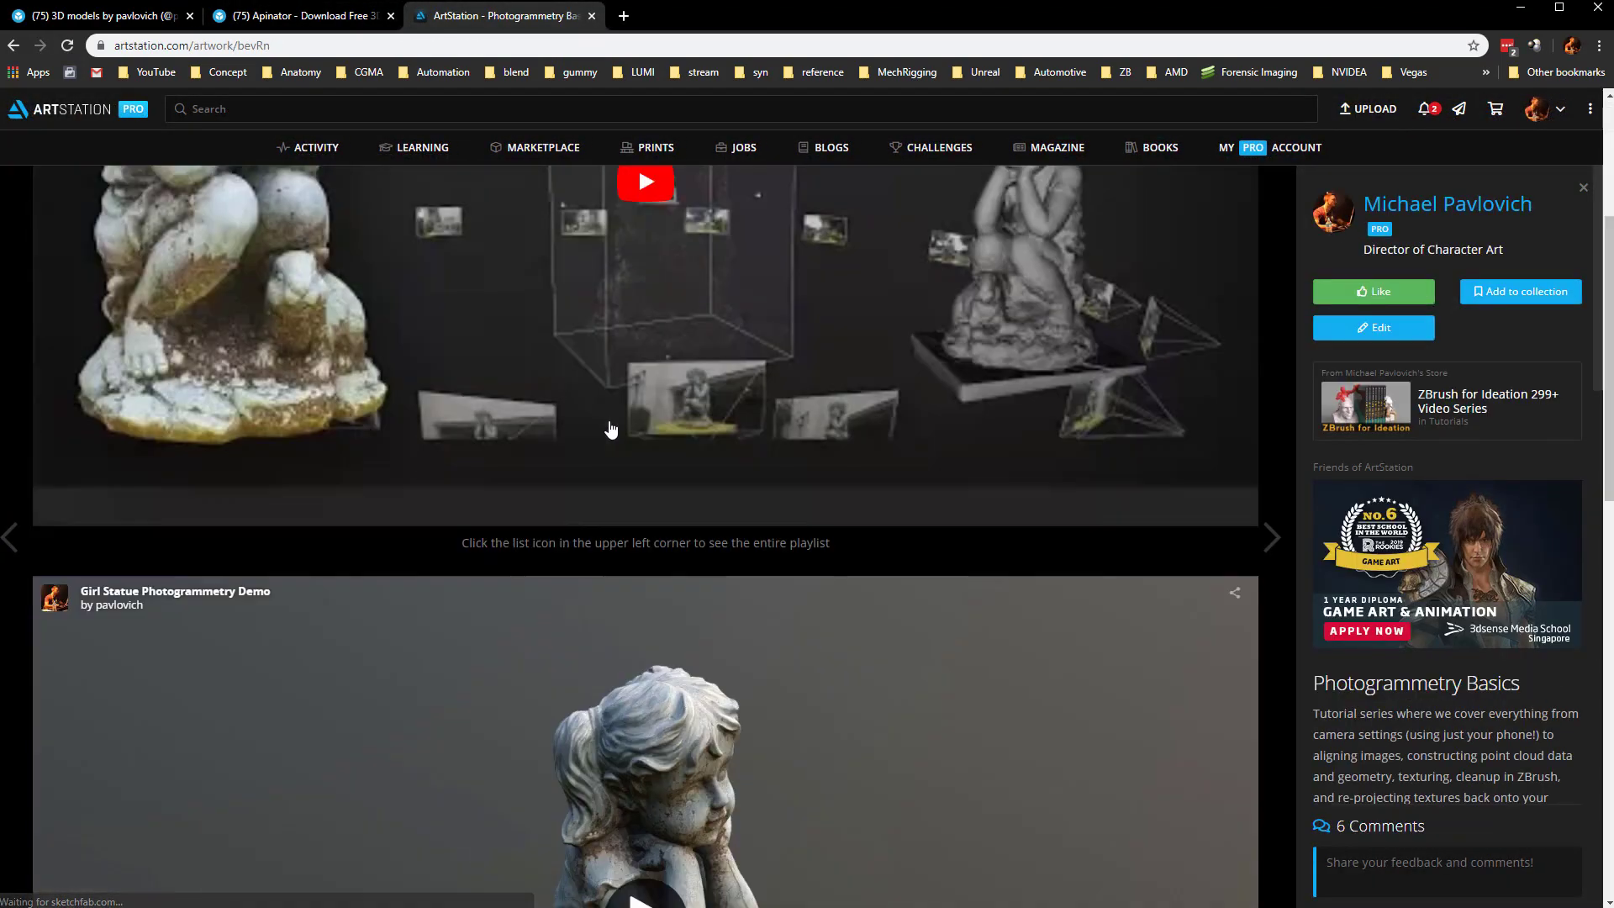
scroll(611, 429, down, 3)
scroll(729, 663, down, 2)
scroll(689, 589, up, 2)
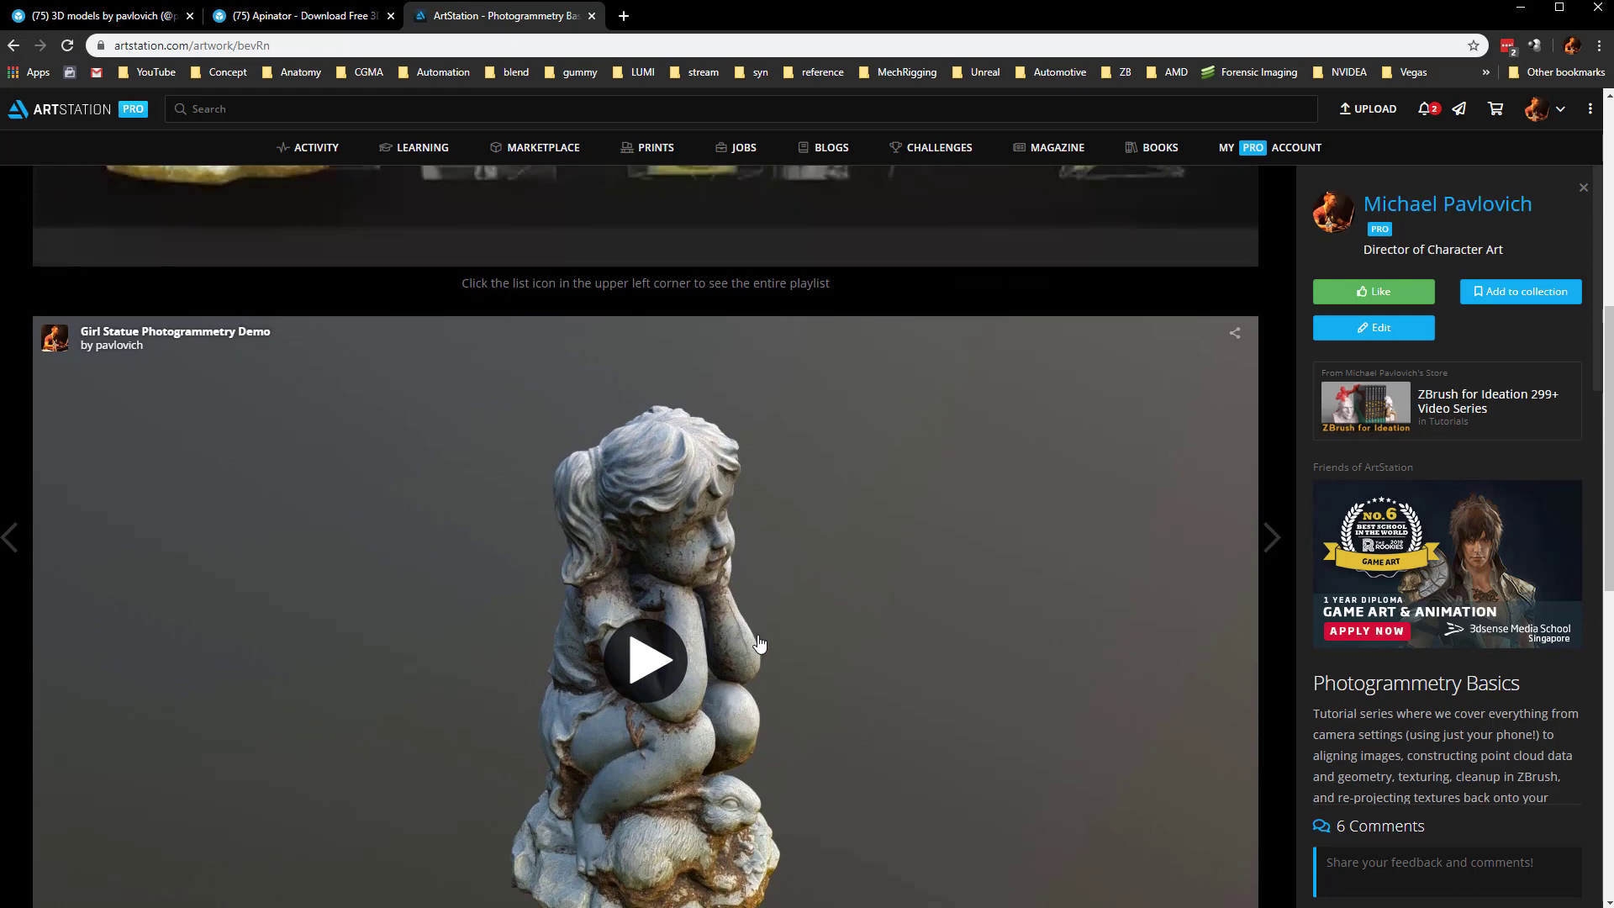
scroll(644, 514, down, 2)
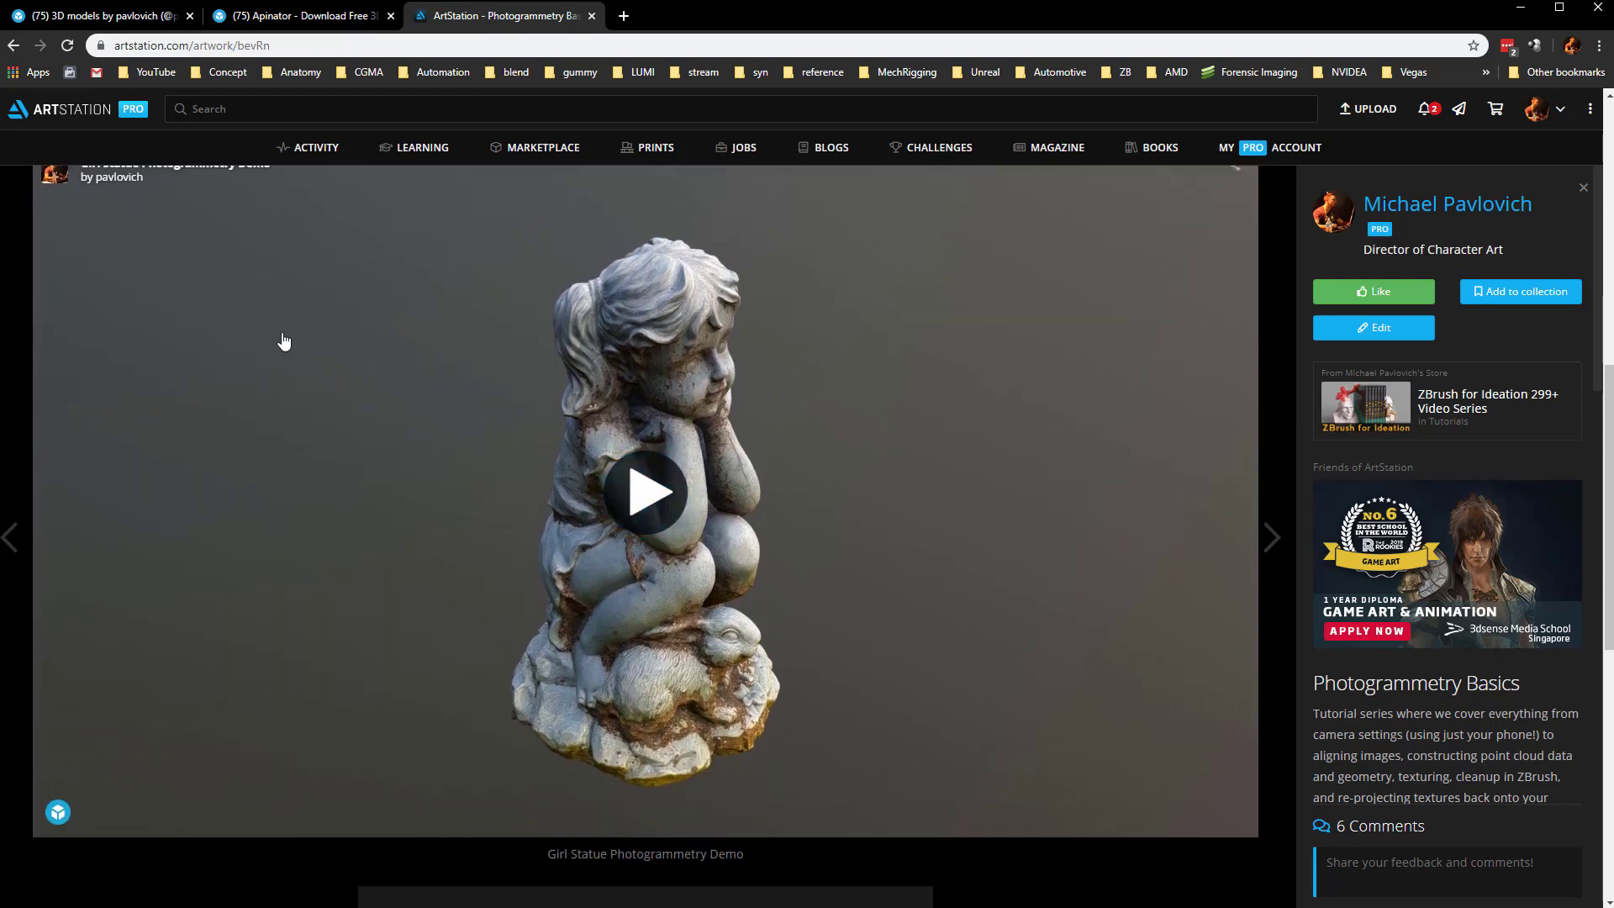
scroll(277, 327, up, 5)
scroll(273, 313, up, 3)
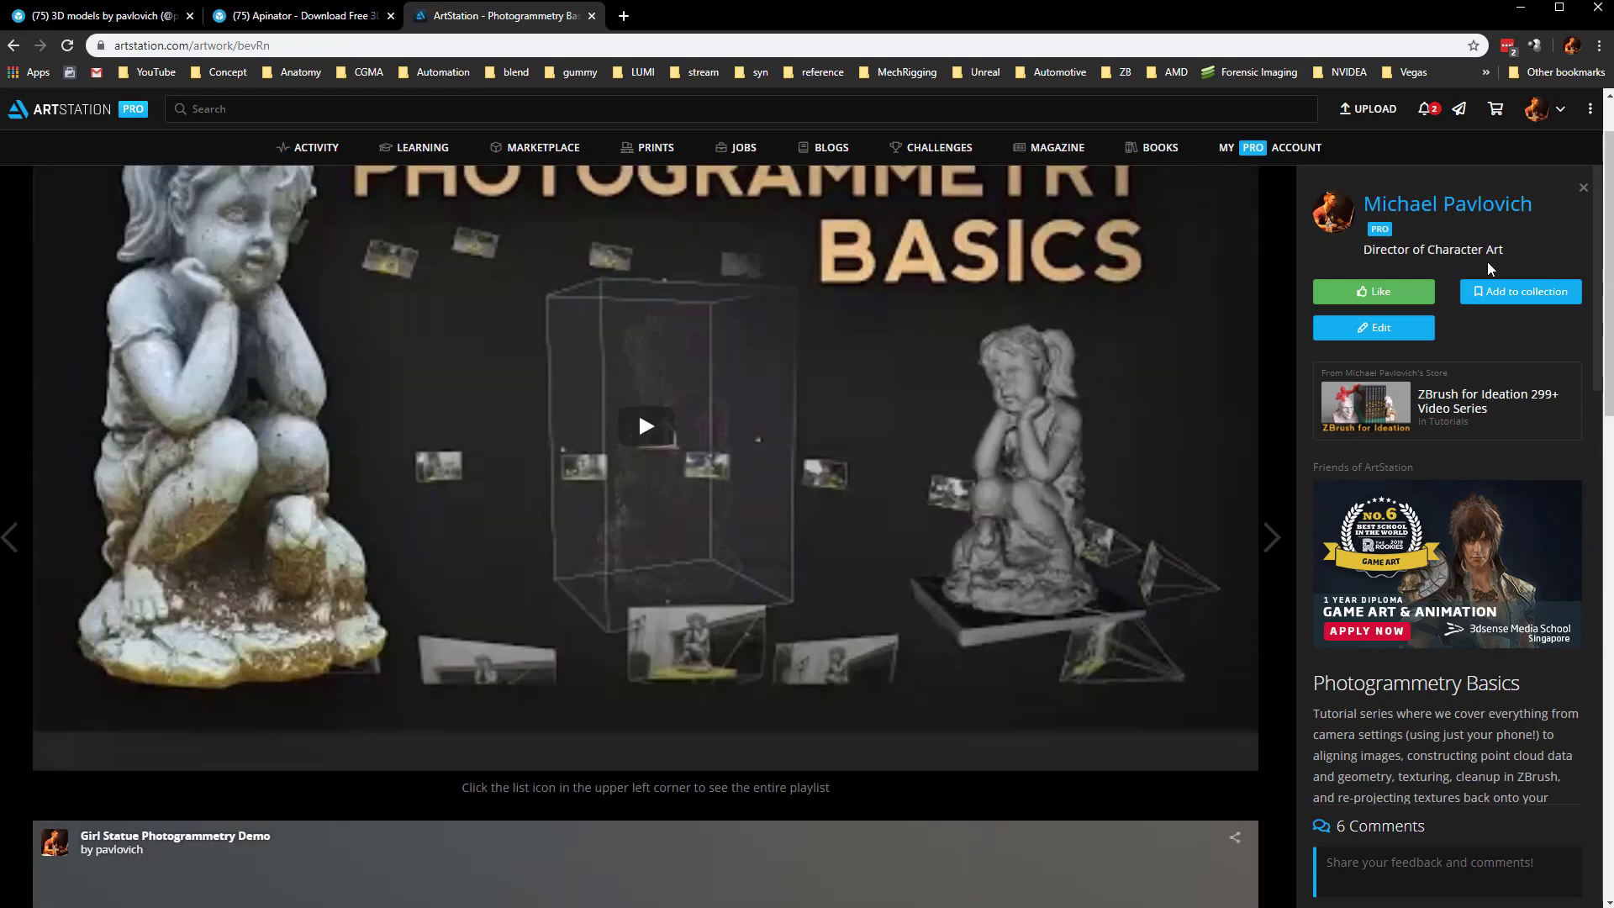
Open the Photogrammetry Basics project for editing, review its media including the Sketchfab embed, and save the project.
click(1373, 327)
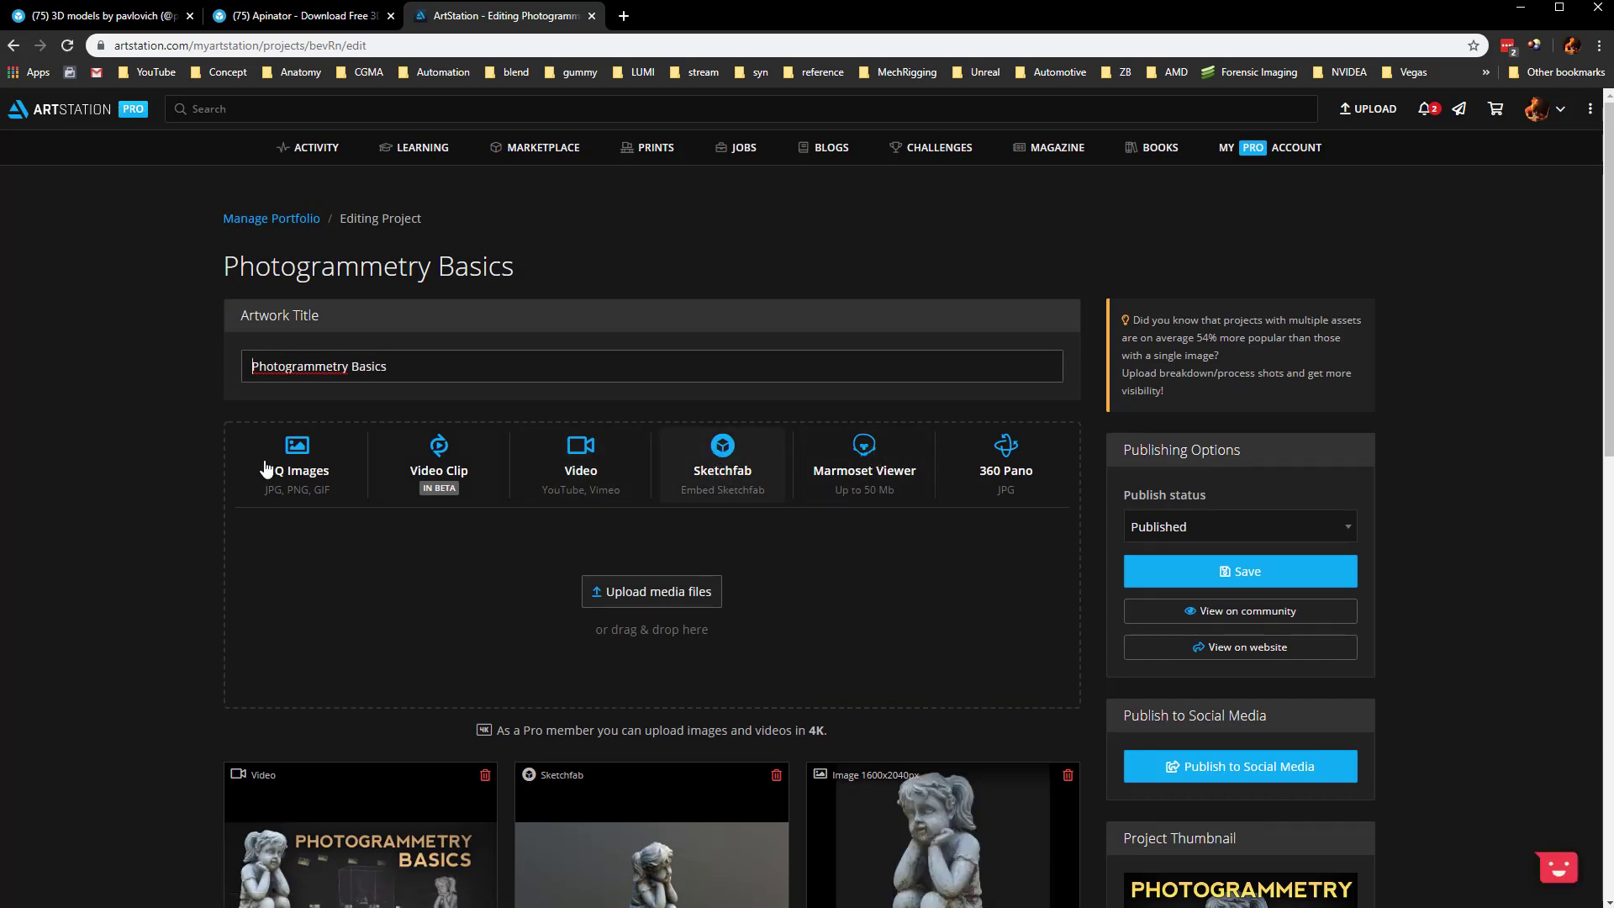
scroll(194, 457, down, 3)
scroll(167, 447, up, 3)
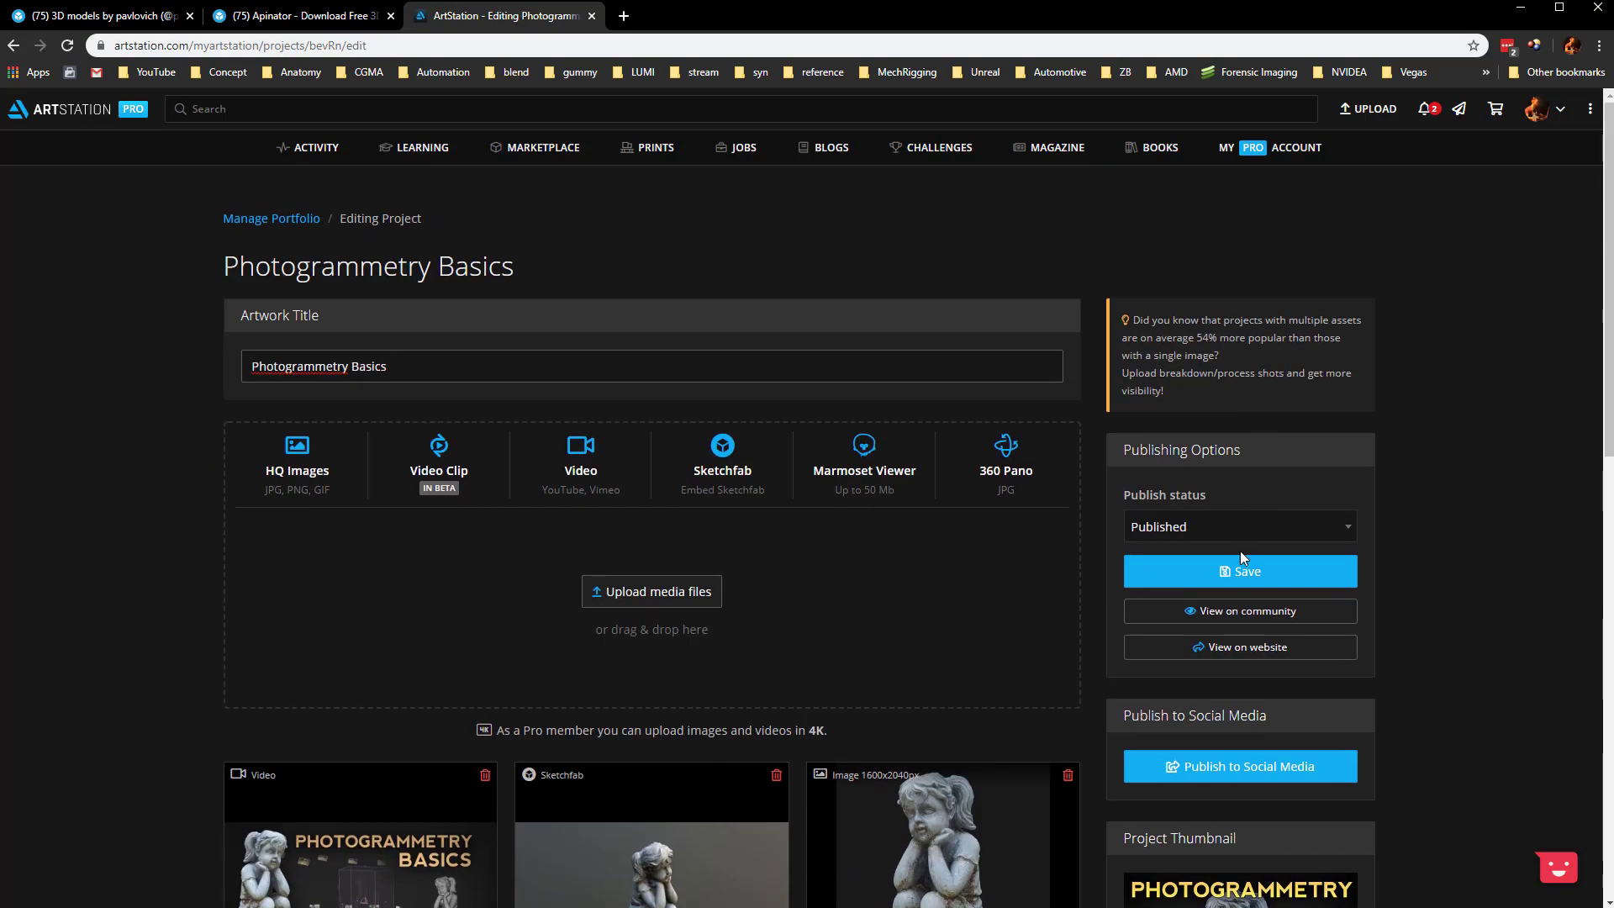
click(1237, 571)
scroll(1032, 527, down, 5)
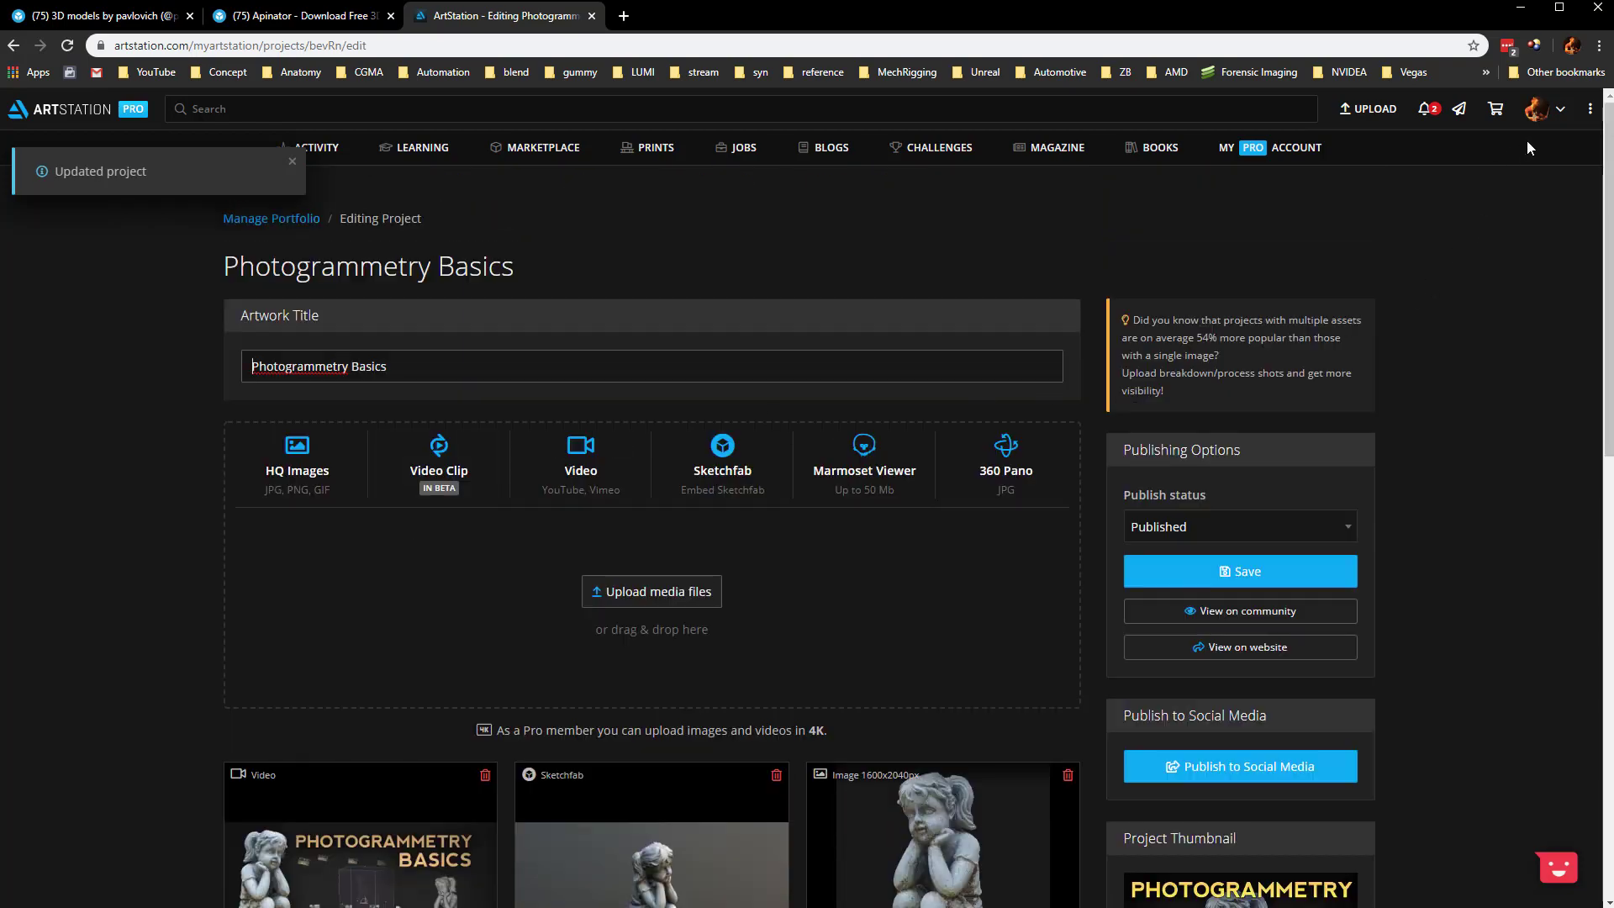
Go back to the ArtStation profile and reopen Photogrammetry Basics at the embedded girl statue model.
click(1546, 109)
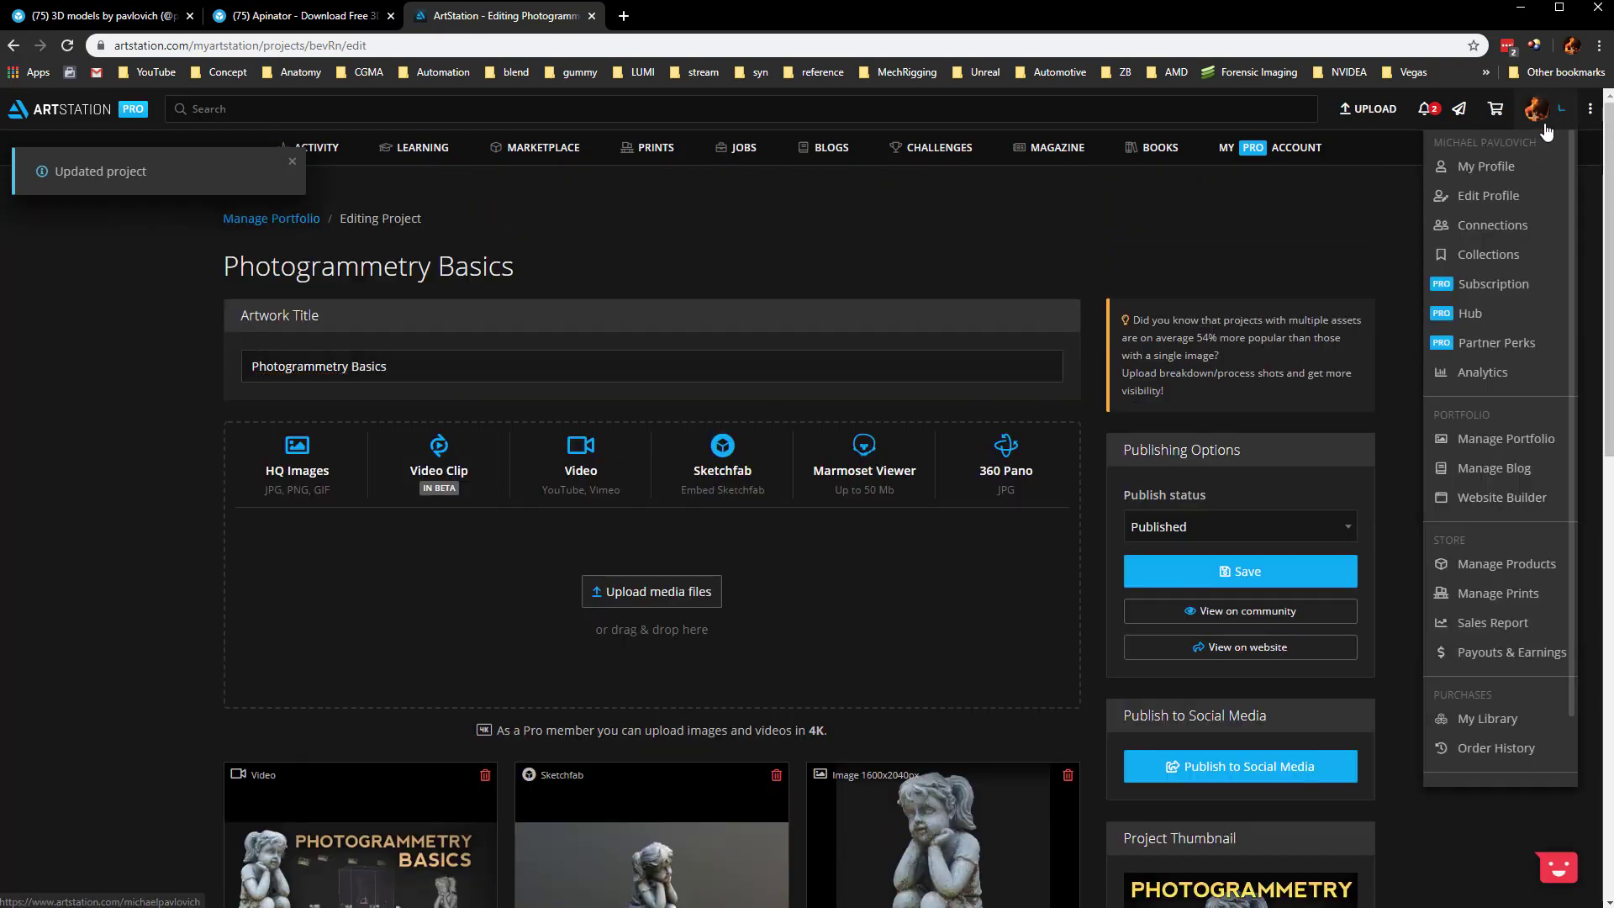
click(1481, 166)
scroll(526, 461, down, 1)
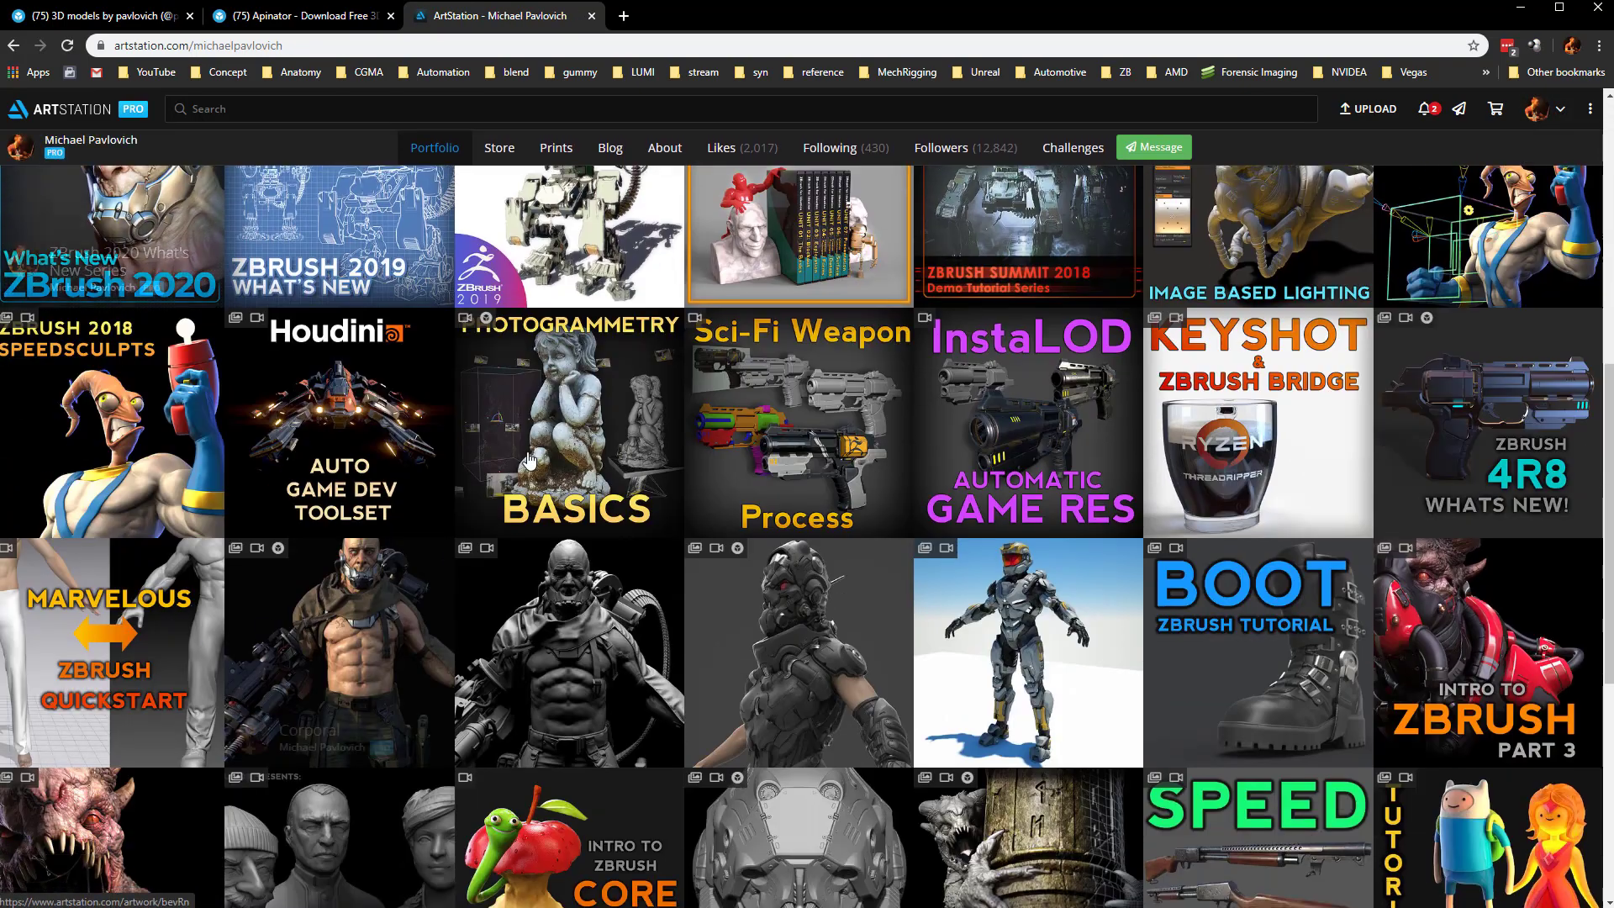
click(526, 461)
scroll(511, 556, down, 5)
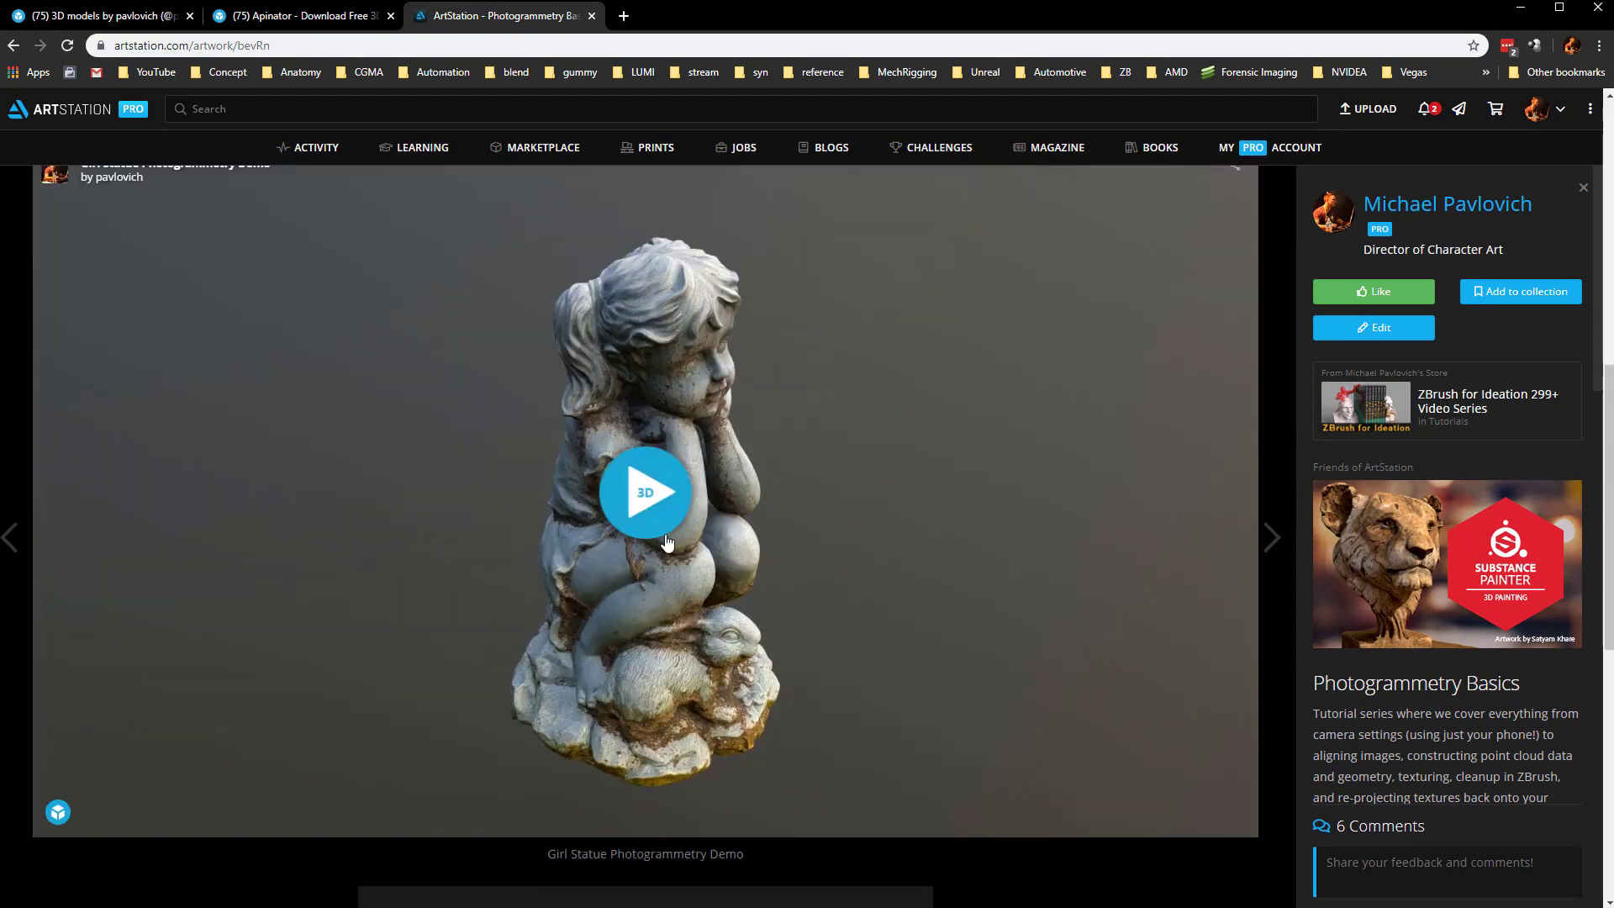
Start the embedded girl statue viewer, orbit the statue, check the viewer settings, and rotate the lighting around it.
click(645, 490)
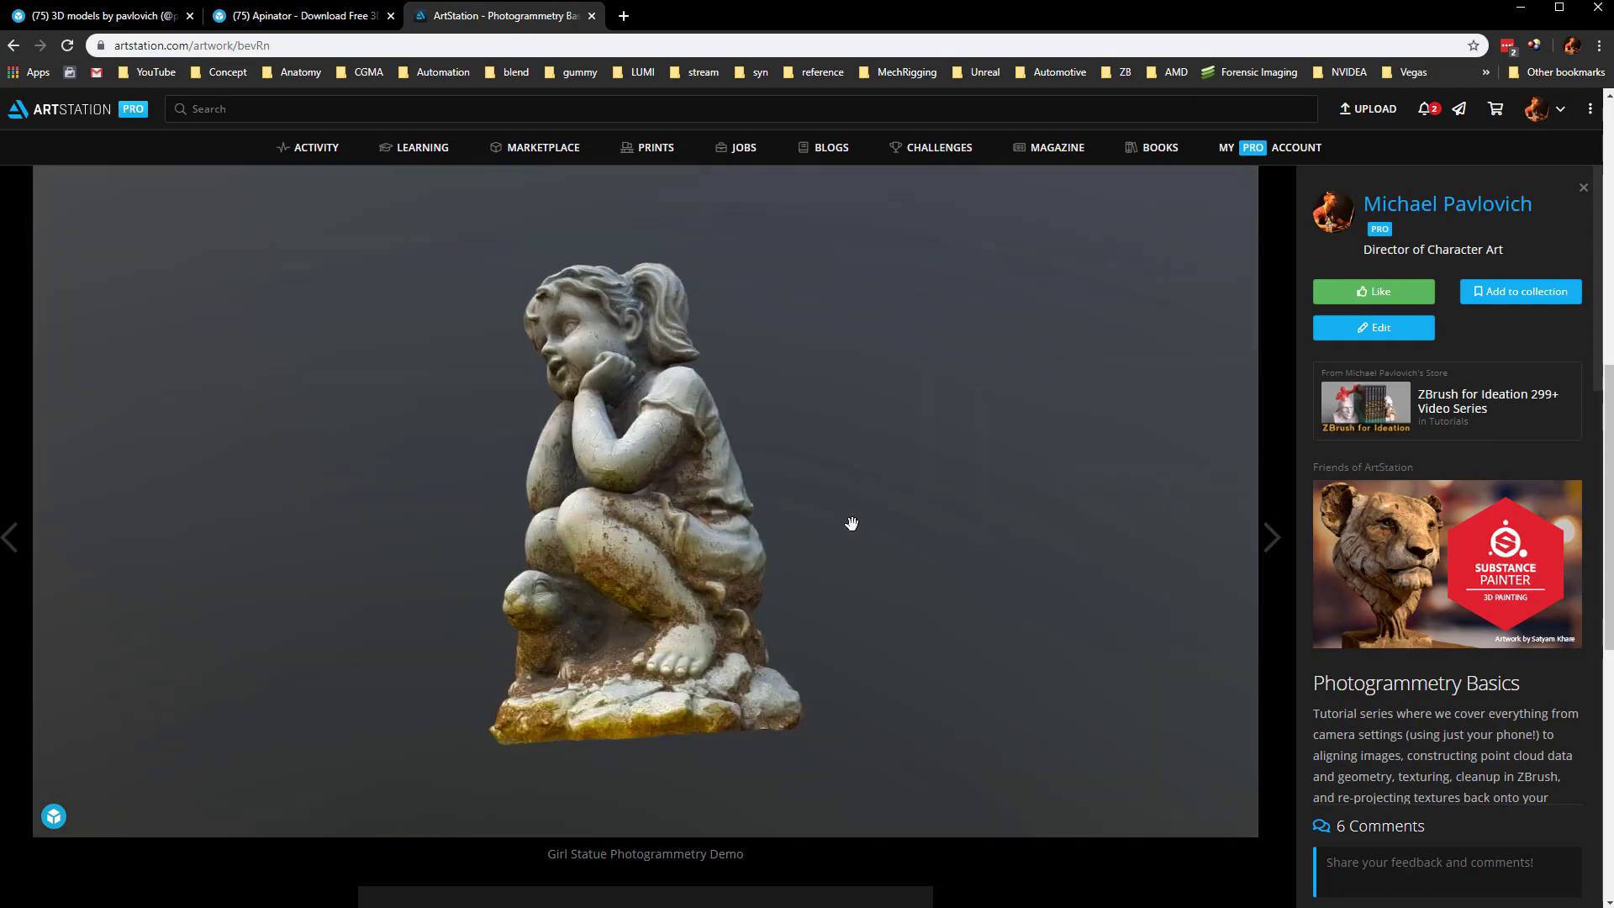
scroll(1050, 555, down, 5)
mouse_move(1099, 540)
mouse_down()
mouse_move(875, 532)
mouse_move(976, 533)
mouse_move(1112, 759)
mouse_up()
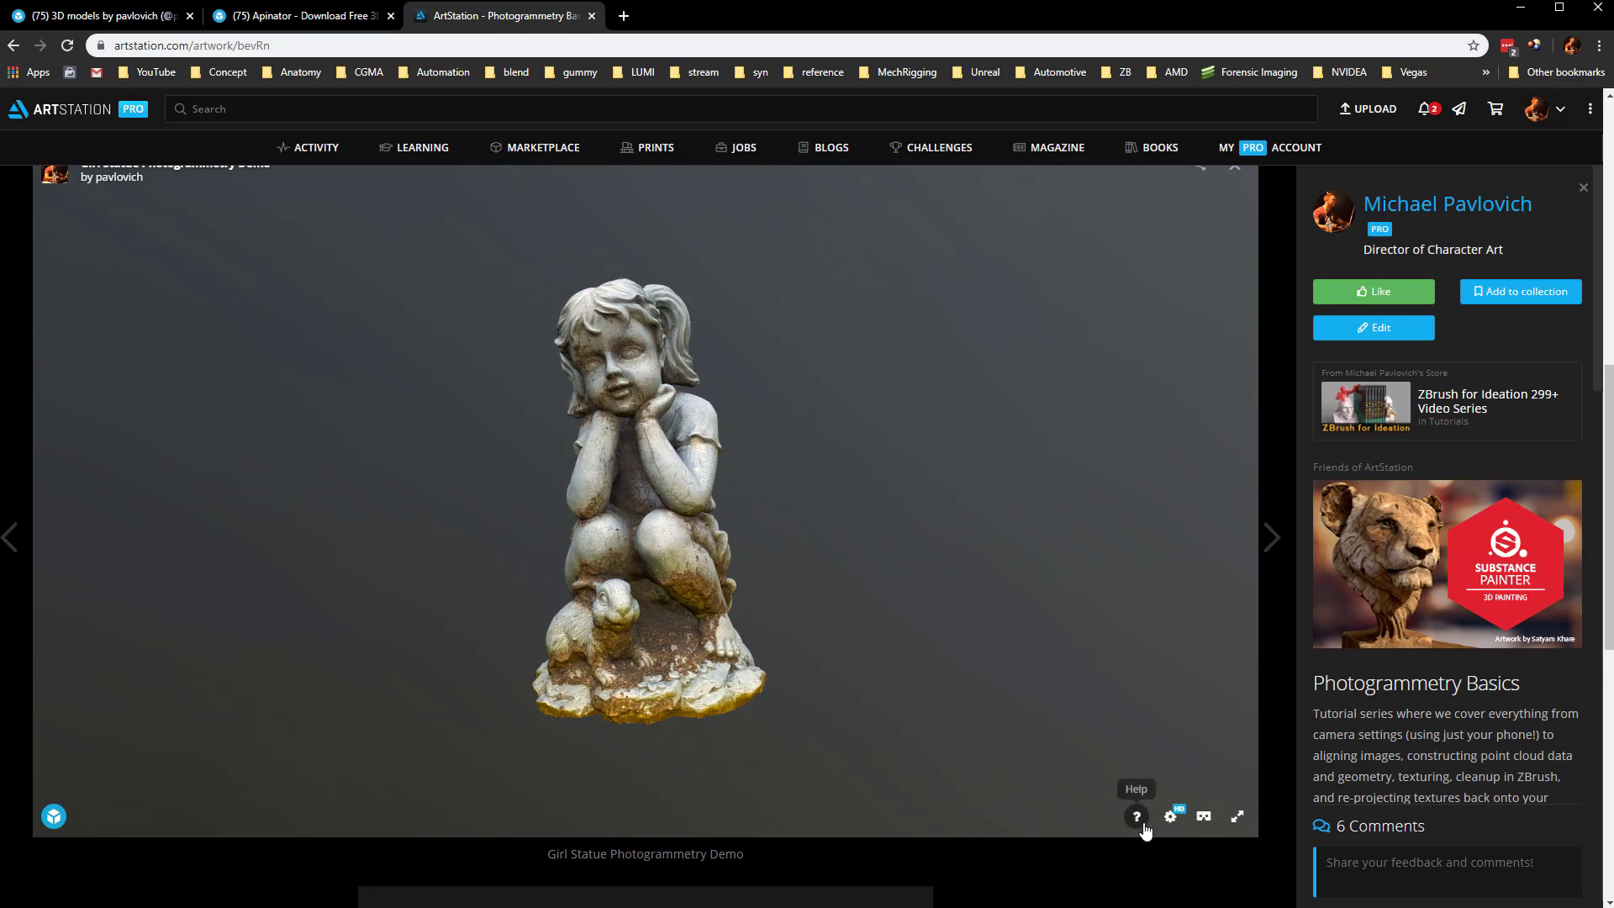
click(1170, 817)
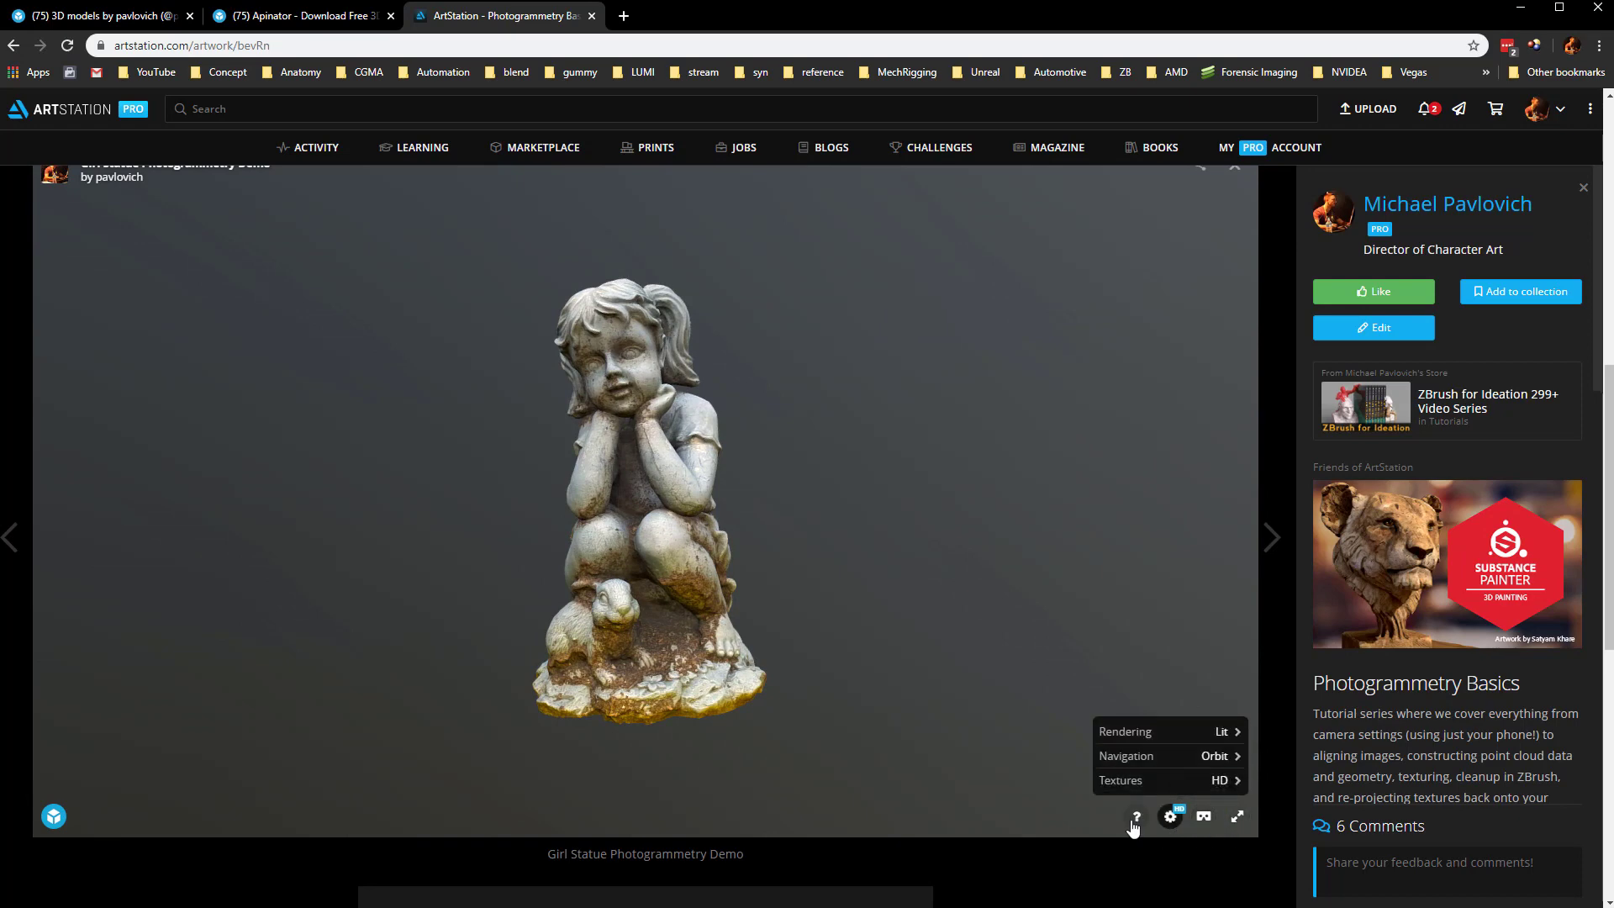
click(1168, 817)
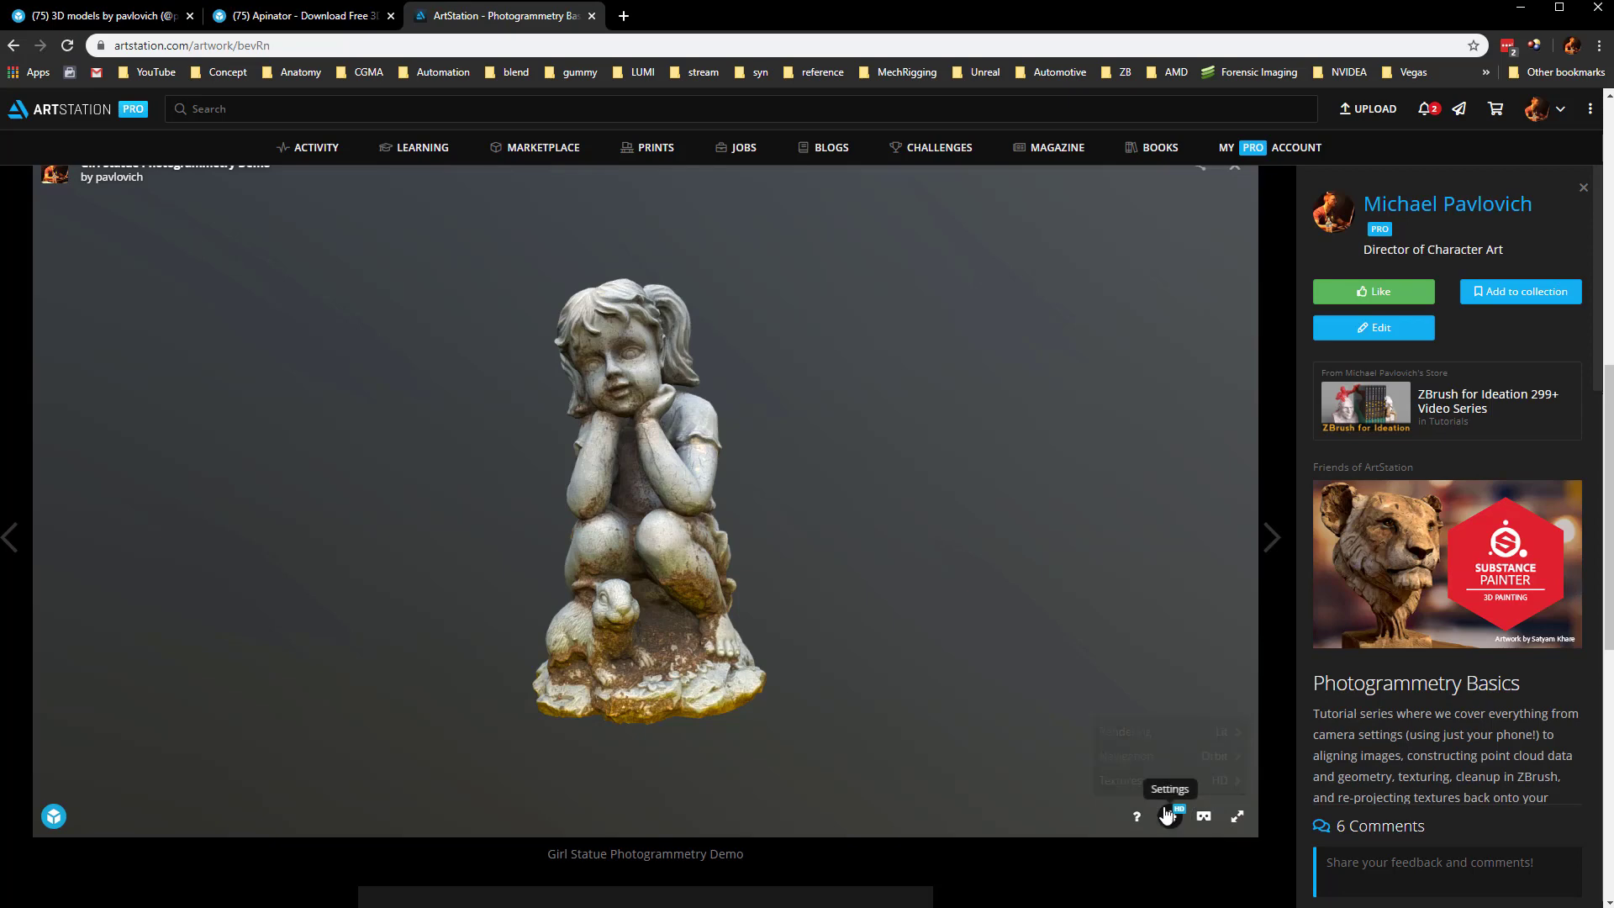
mouse_move(976, 458)
alt+mouse_down()
mouse_move(1134, 486)
mouse_move(469, 446)
mouse_move(1132, 504)
mouse_move(953, 445)
mouse_move(1240, 338)
alt+mouse_up()
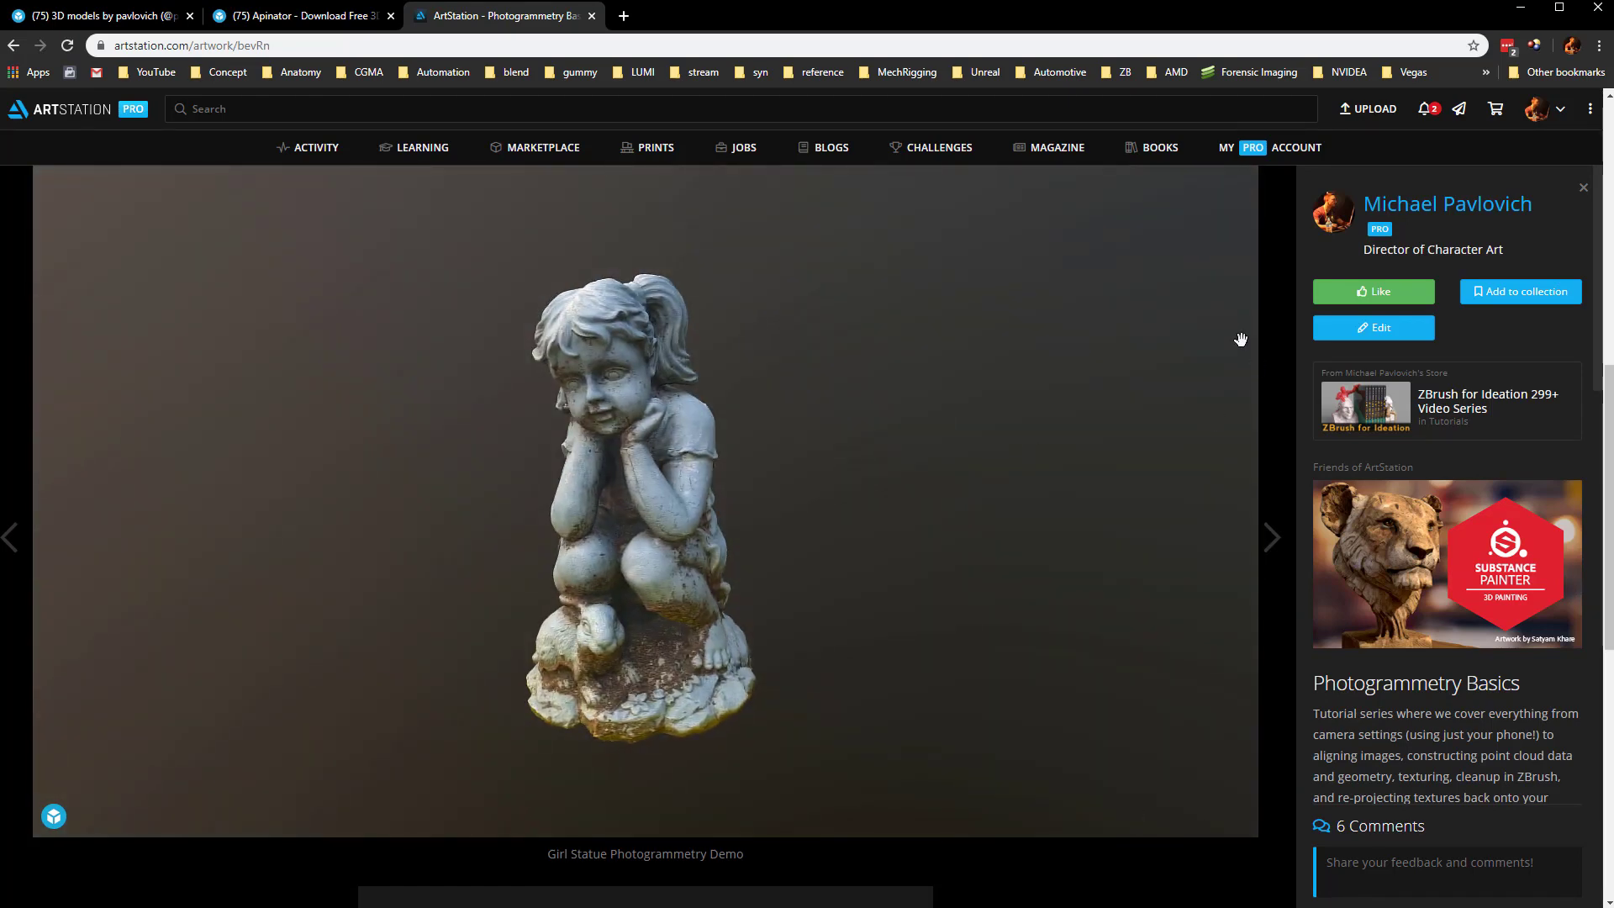